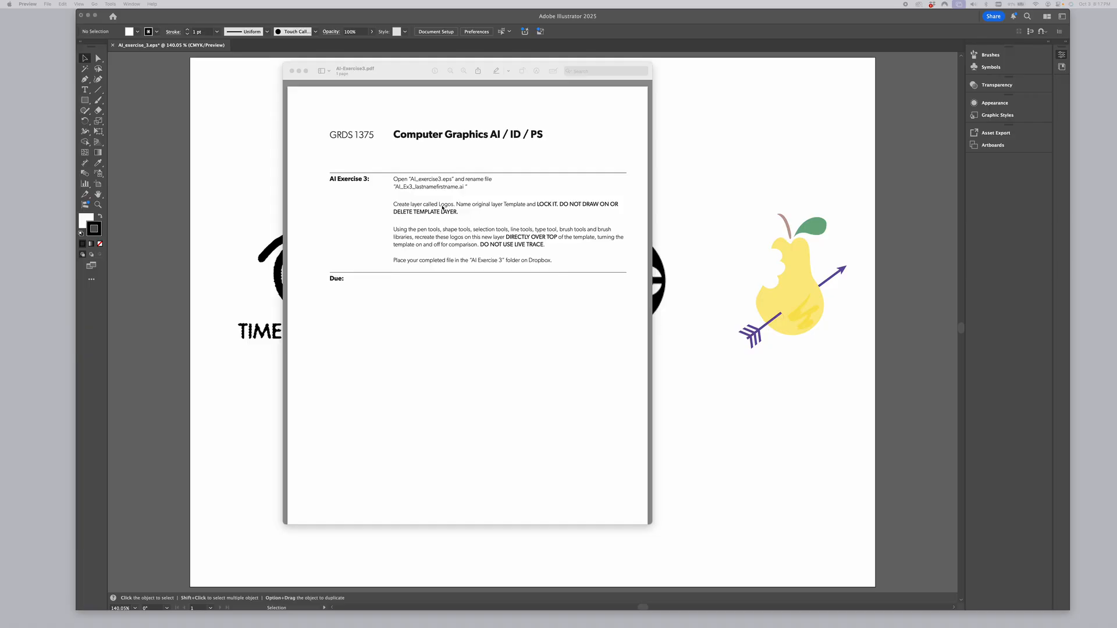
# Lock Layer 1 and dim its images to 30% so it serves as a tracing template
pyautogui.click(700, 201)
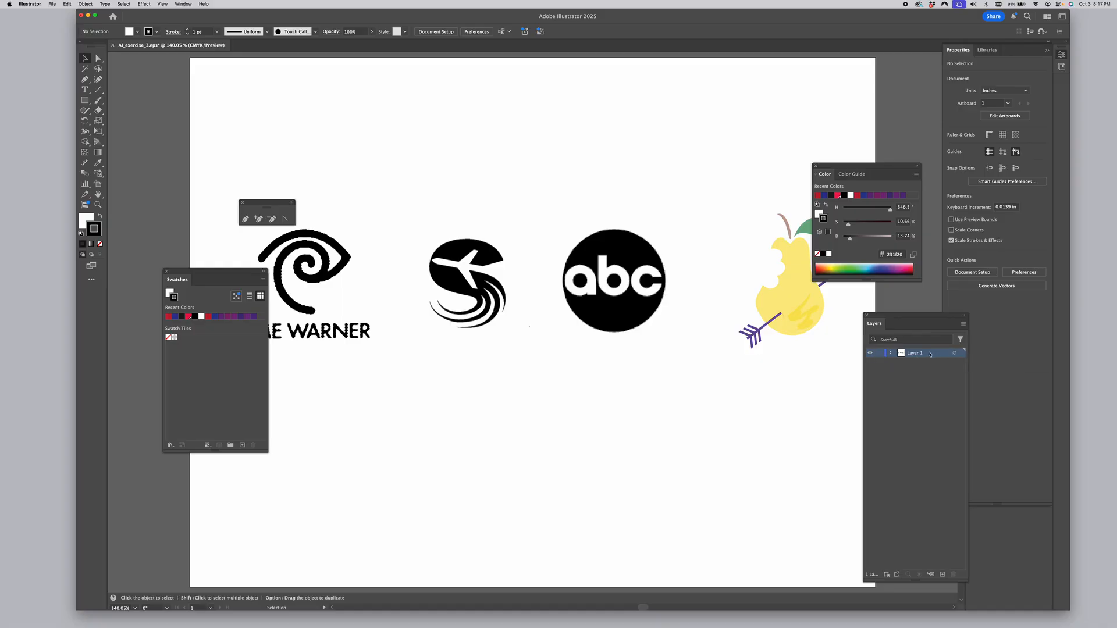
pyautogui.click(879, 353)
pyautogui.doubleClick(919, 354)
pyautogui.doubleClick(945, 355)
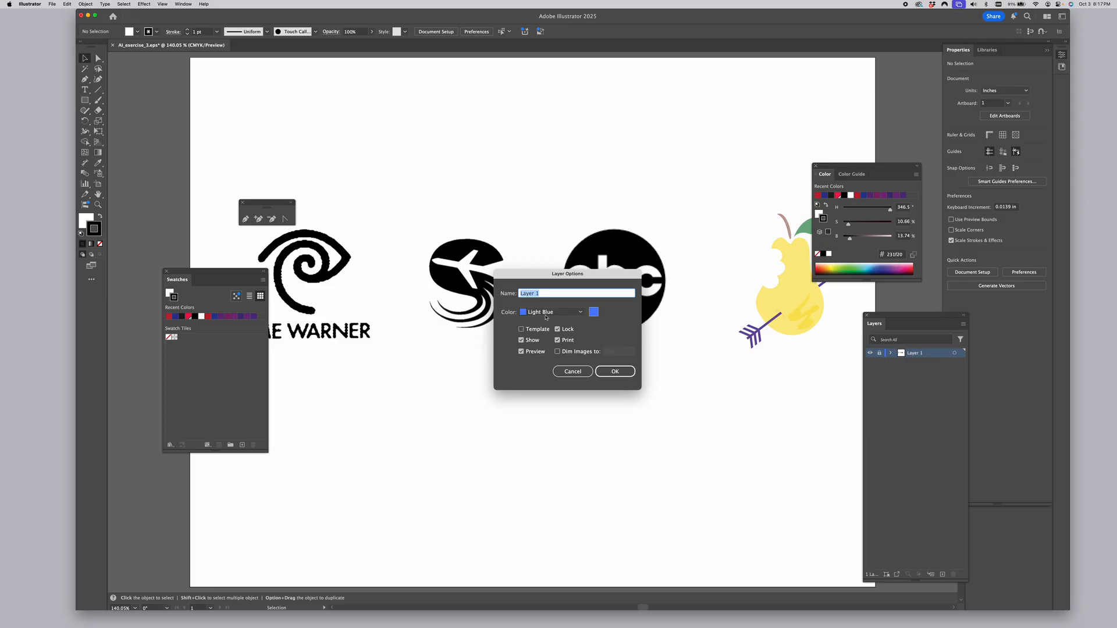
pyautogui.click(557, 352)
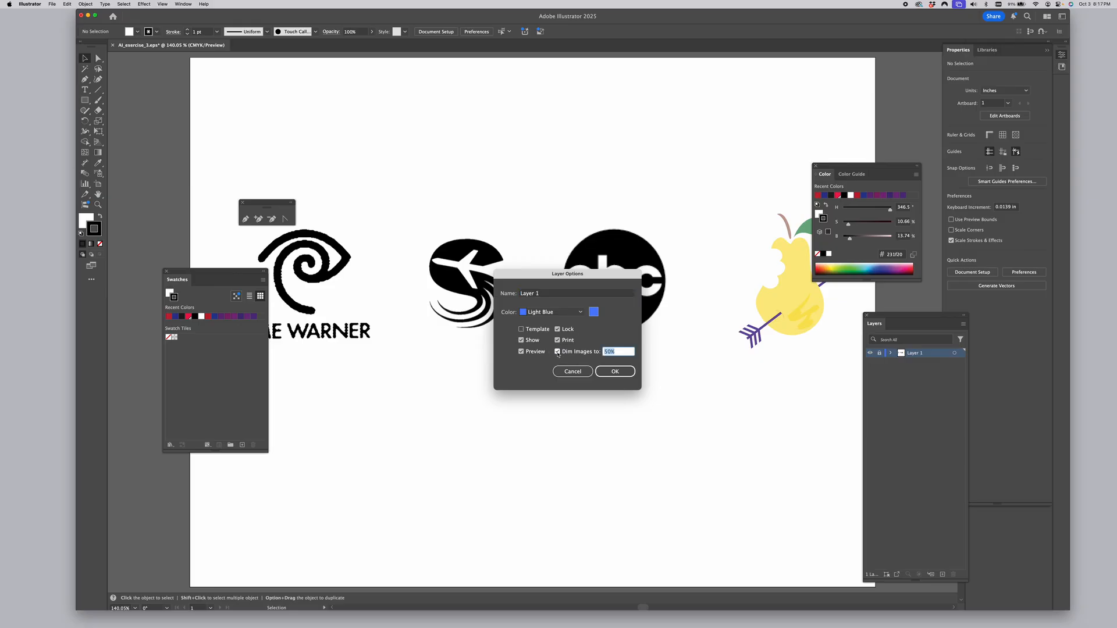
pyautogui.write('30')
pyautogui.click(611, 372)
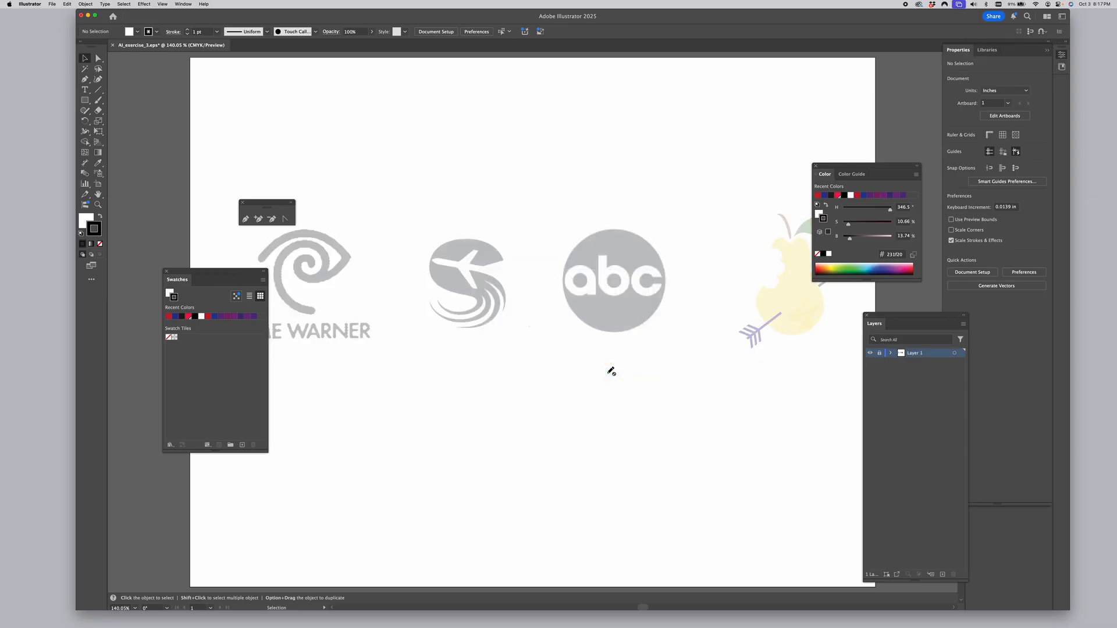
# Add a new layer above the locked template layer for tracing the Time Warner logo
pyautogui.click(942, 574)
pyautogui.press('space')
pyautogui.moveTo(354, 397); pyautogui.dragTo(576, 397)
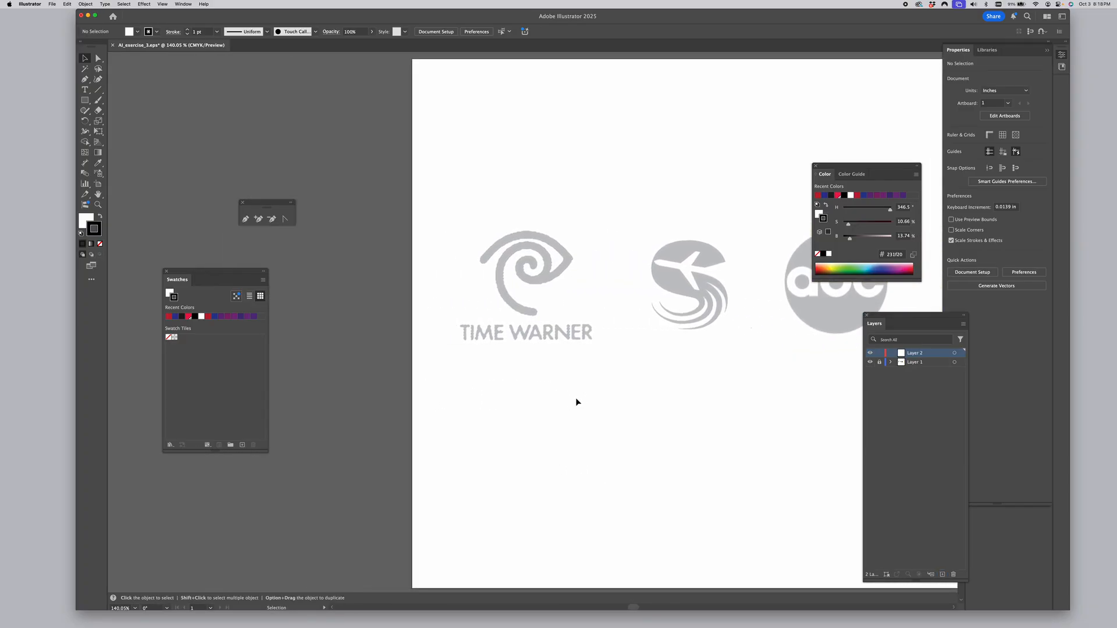
pyautogui.press('z')
pyautogui.click(527, 311)
pyautogui.click(527, 312)
pyautogui.click(550, 314)
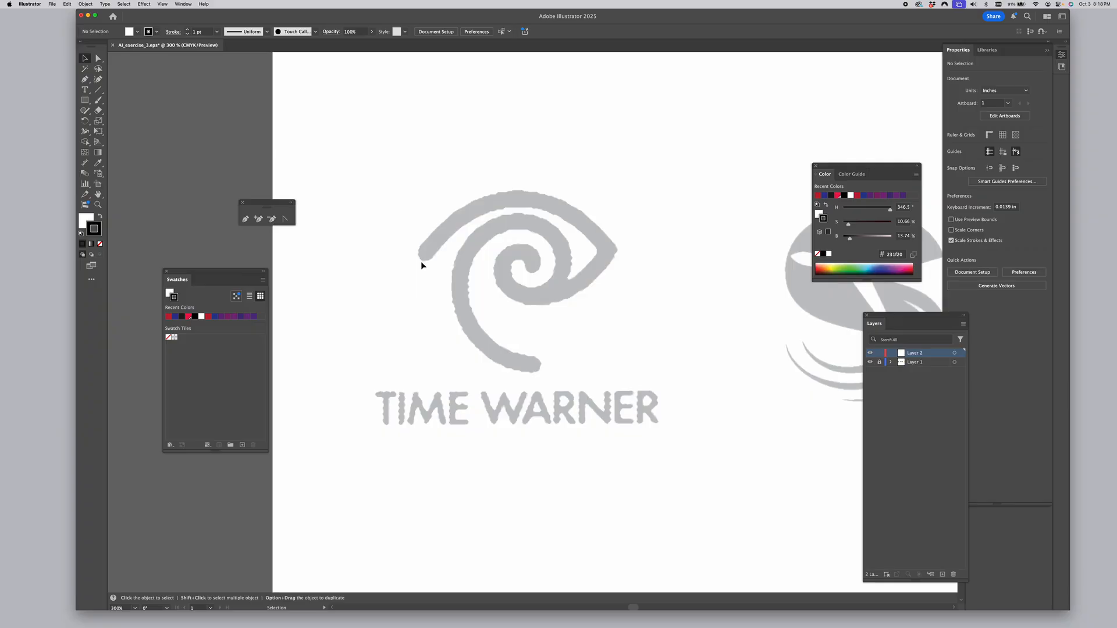
# Prepare the Pen tool with no fill and a green stroke
pyautogui.click(84, 79)
pyautogui.click(85, 220)
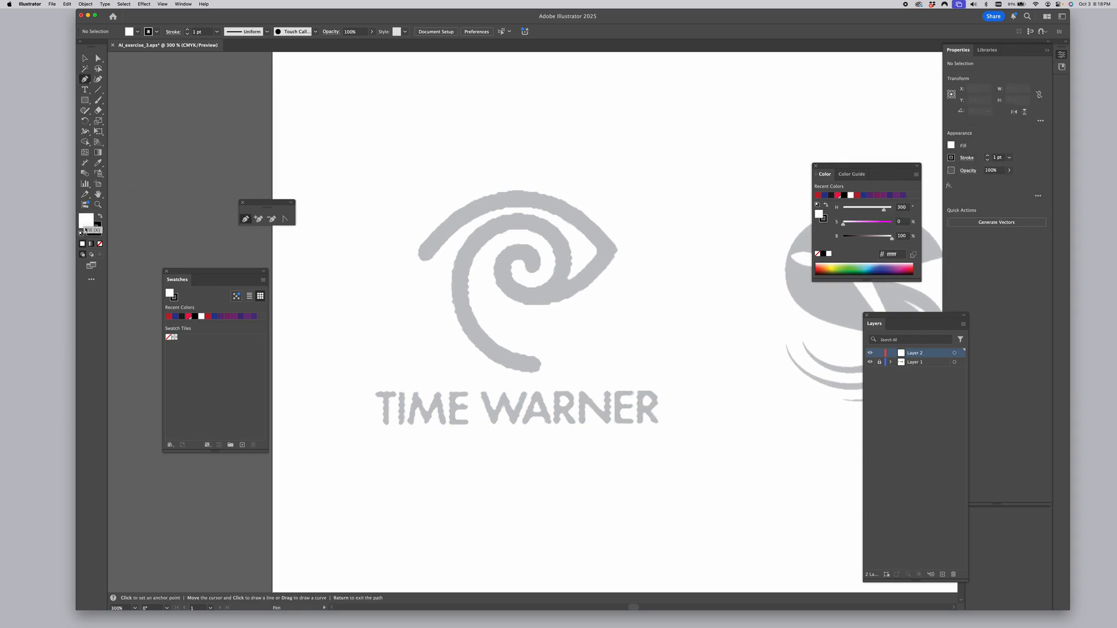
pyautogui.click(100, 245)
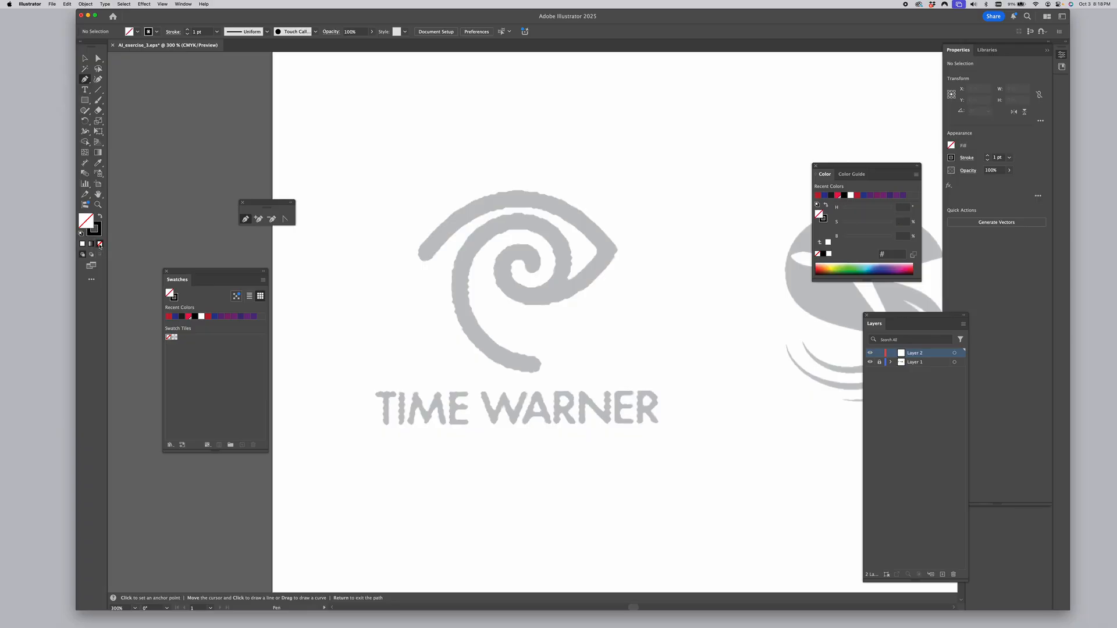
pyautogui.click(94, 232)
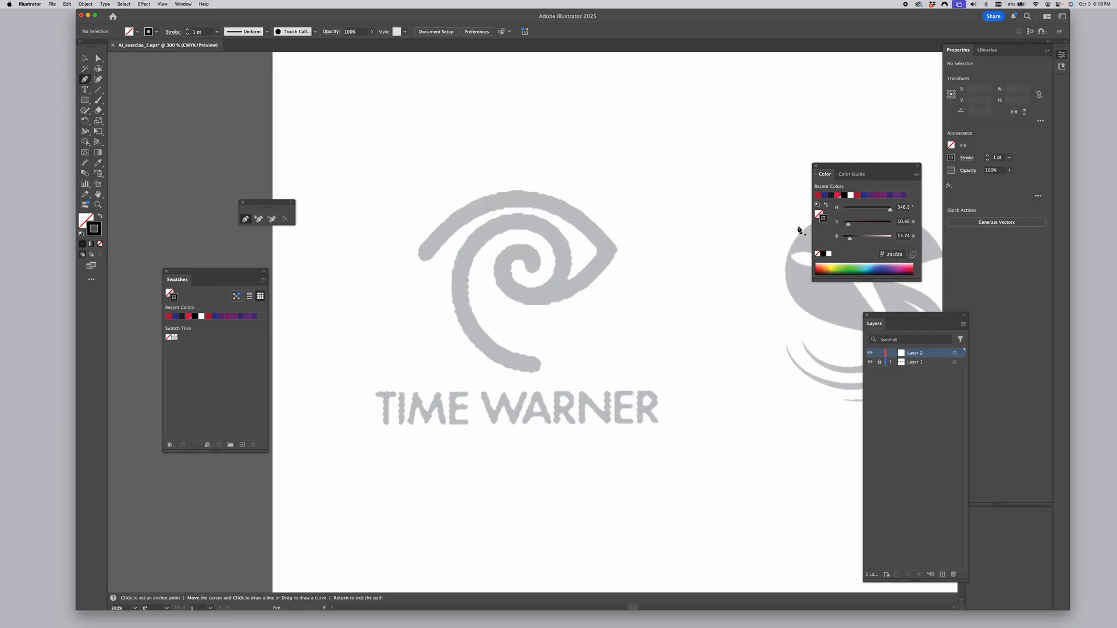
pyautogui.click(853, 268)
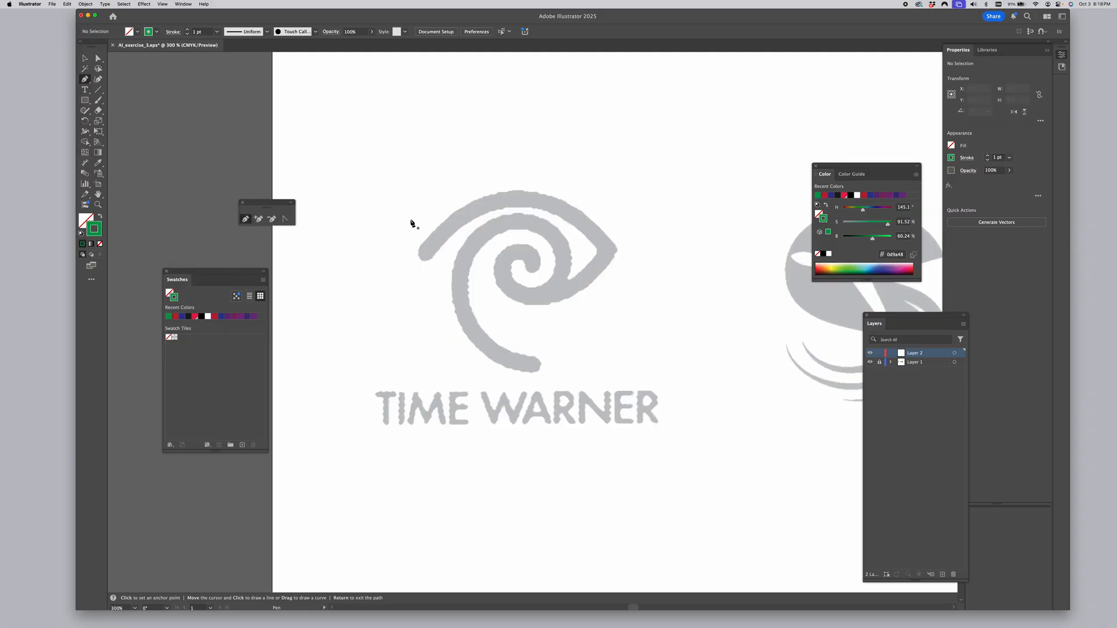
# Draw an open curved path along the eye's upper lid, around its pointed corner and back to the underside of the swirl
pyautogui.moveTo(425, 255); pyautogui.dragTo(455, 201)
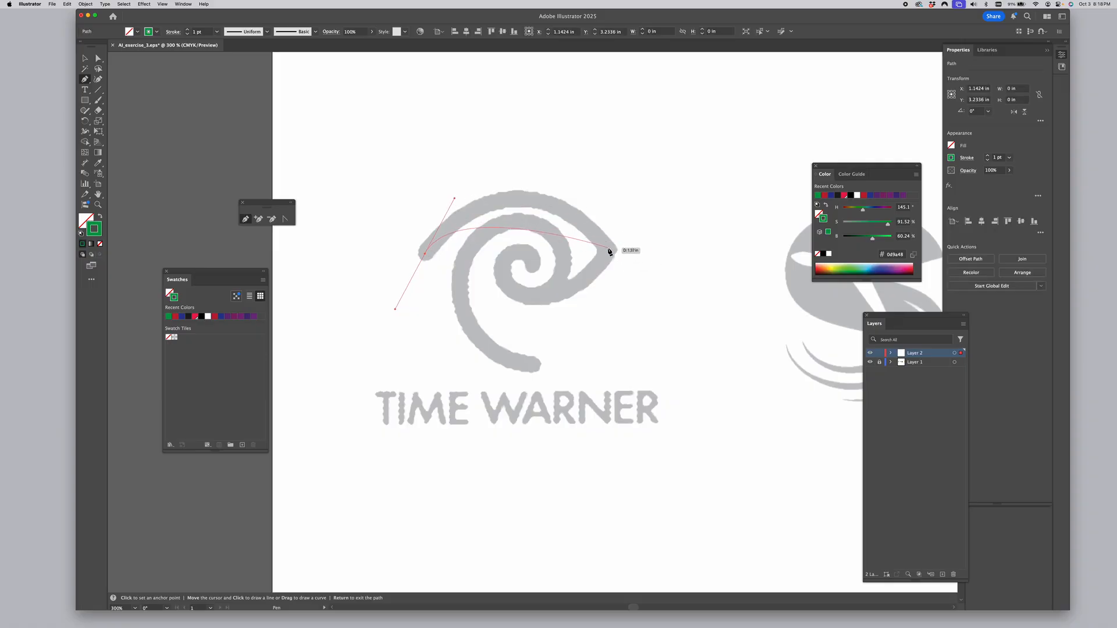
pyautogui.moveTo(607, 248); pyautogui.dragTo(664, 329)
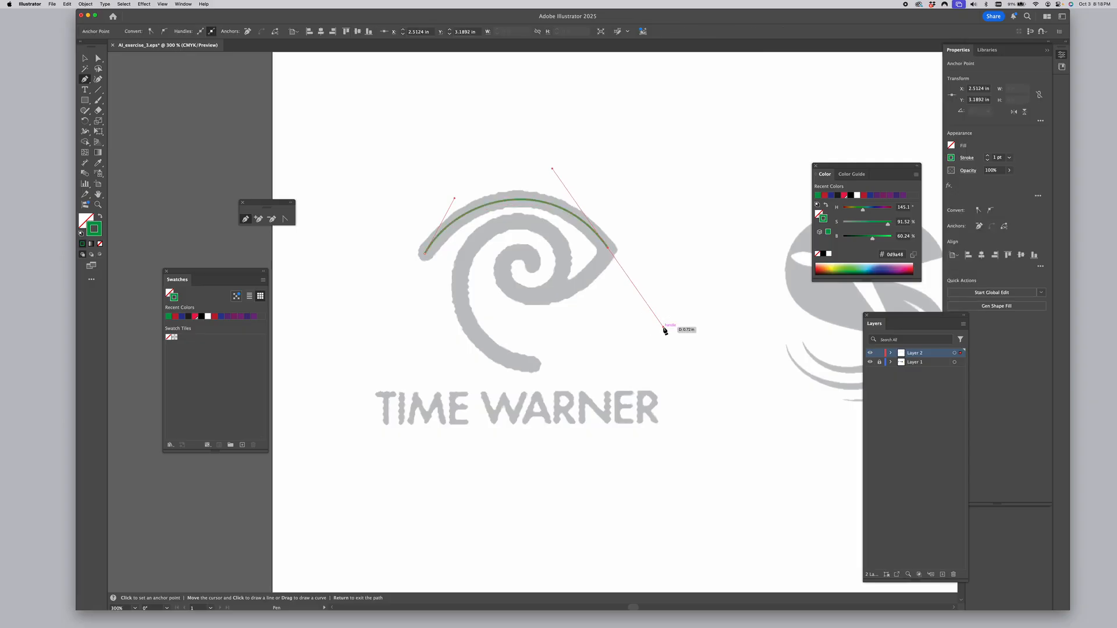
pyautogui.press('alt')
pyautogui.moveTo(663, 330); pyautogui.dragTo(589, 328)
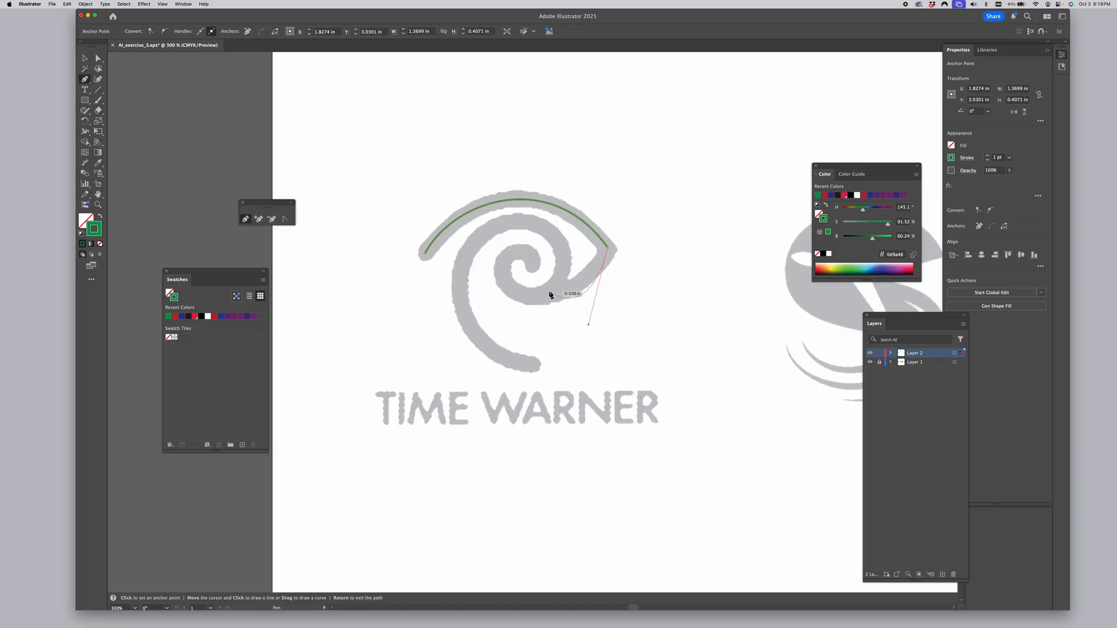
pyautogui.moveTo(549, 292); pyautogui.dragTo(542, 296)
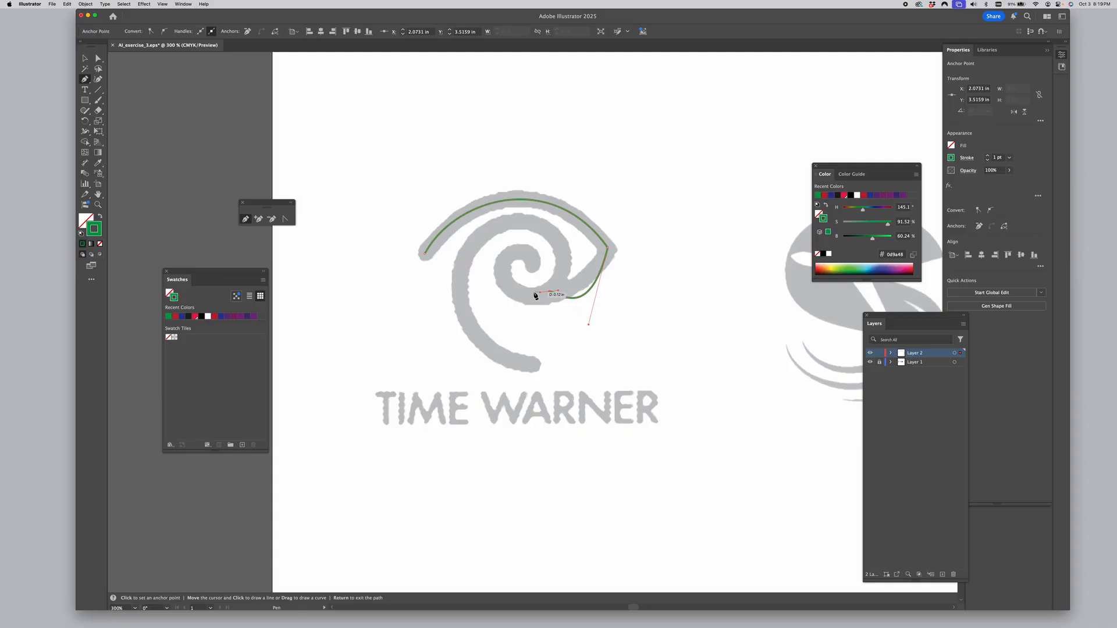
# Reshape the lower lid segment by shortening the corner's handle and nudging the end anchor onto the template's centreline
pyautogui.click(99, 59)
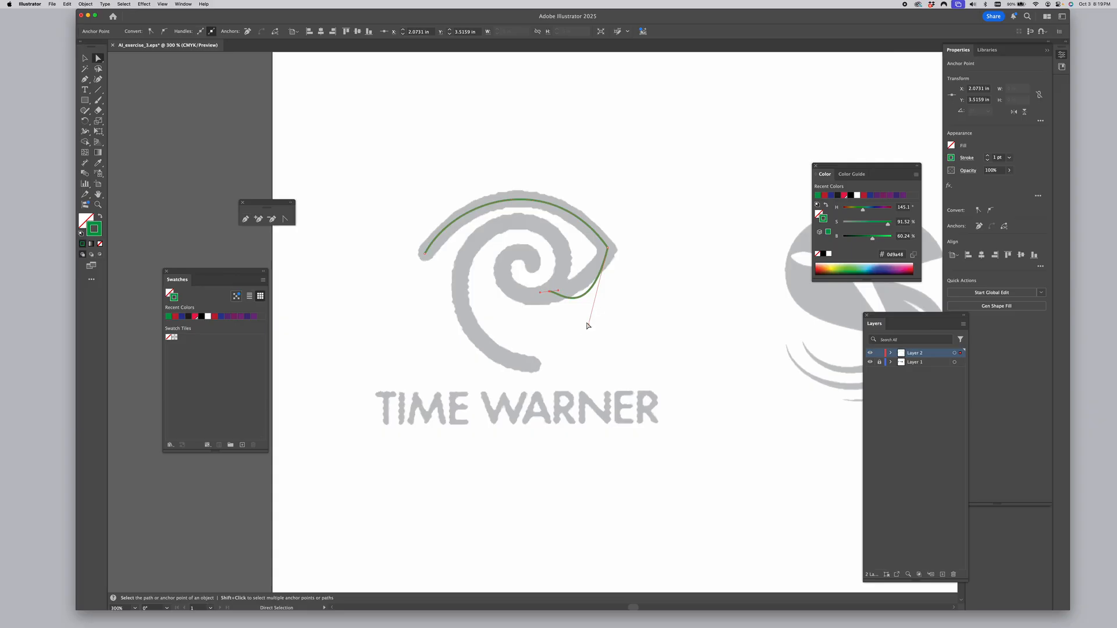
pyautogui.moveTo(588, 325); pyautogui.dragTo(591, 287)
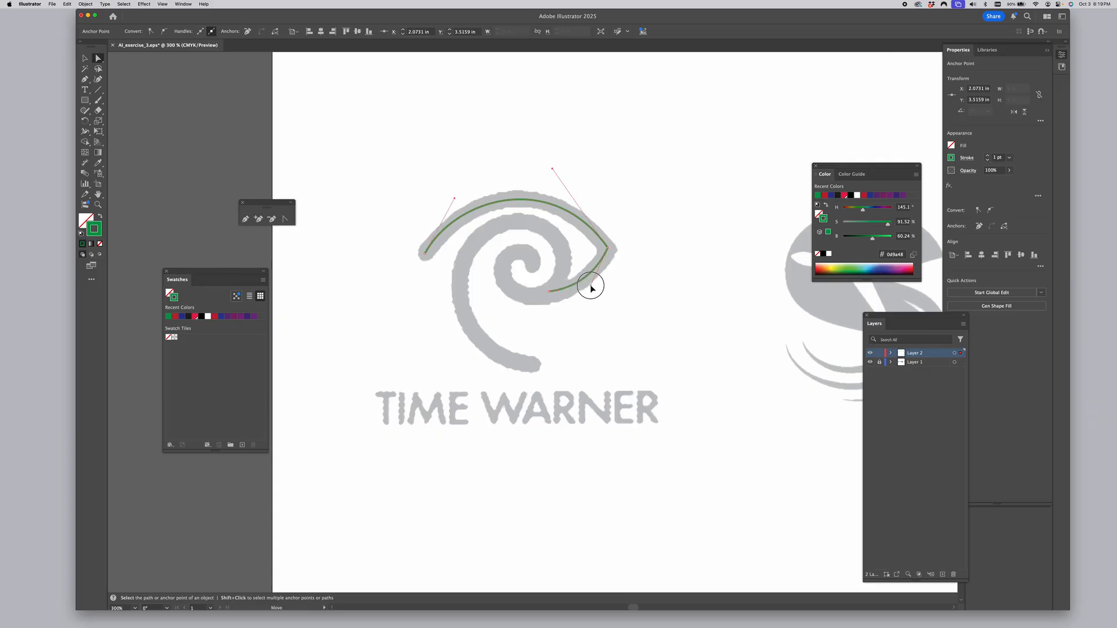
pyautogui.click(550, 292)
pyautogui.click(550, 295)
pyautogui.click(550, 296)
pyautogui.moveTo(549, 293); pyautogui.dragTo(550, 295)
pyautogui.click(604, 331)
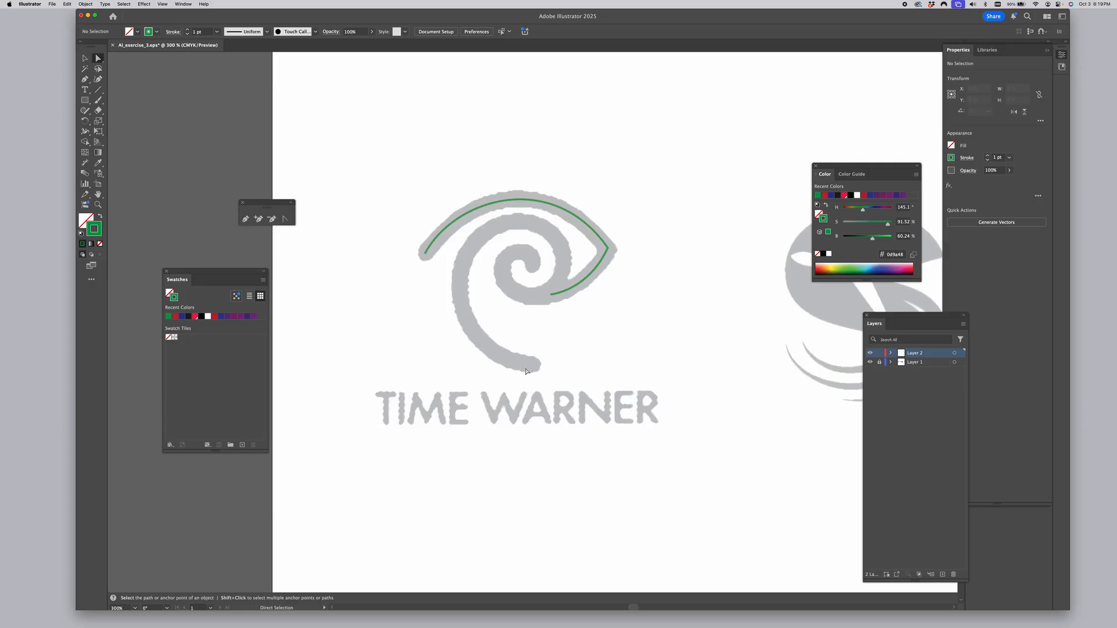
pyautogui.click(85, 113)
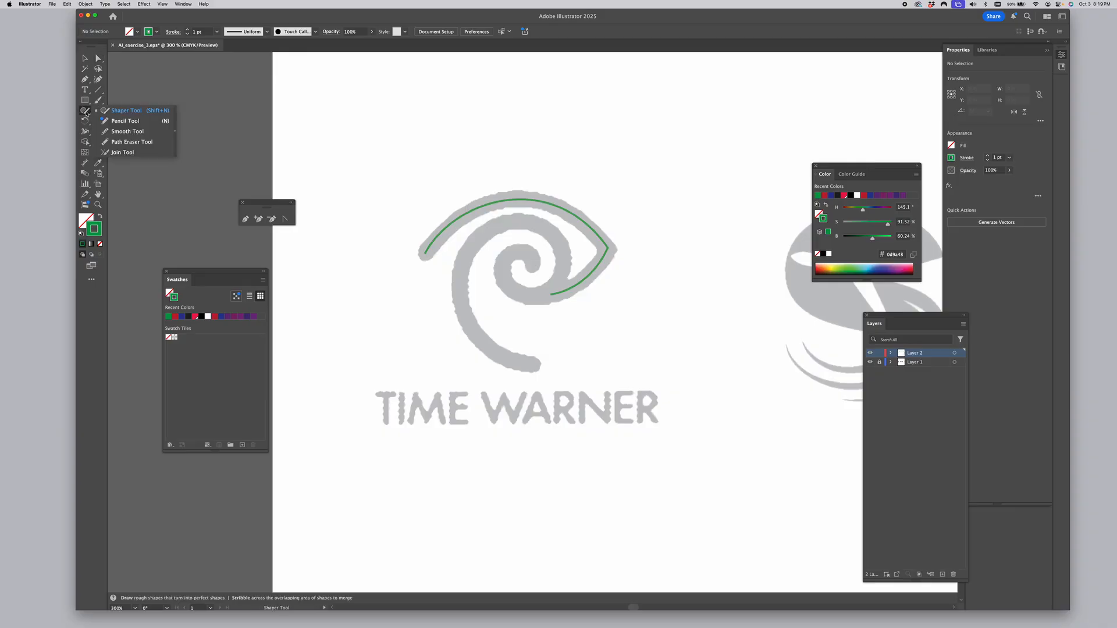
pyautogui.click(84, 121)
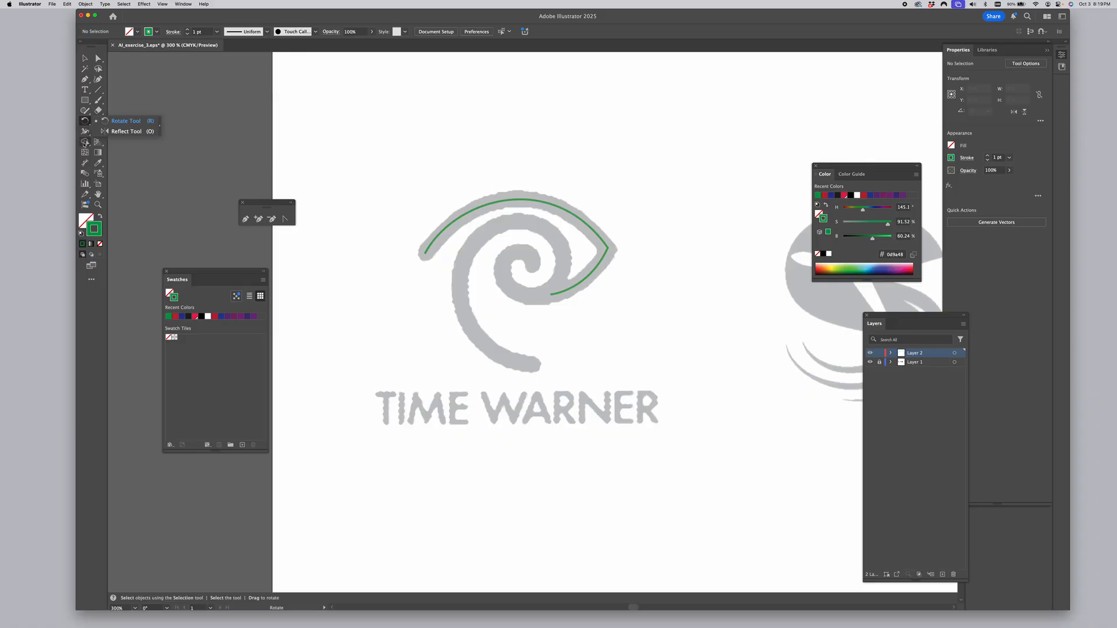
pyautogui.click(85, 132)
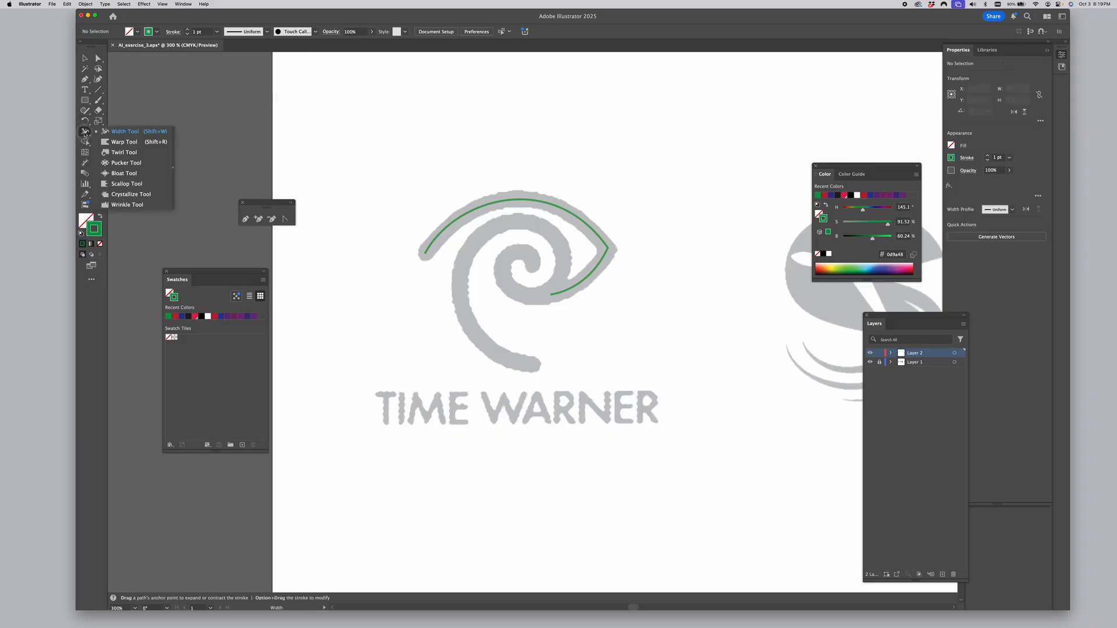
pyautogui.click(85, 141)
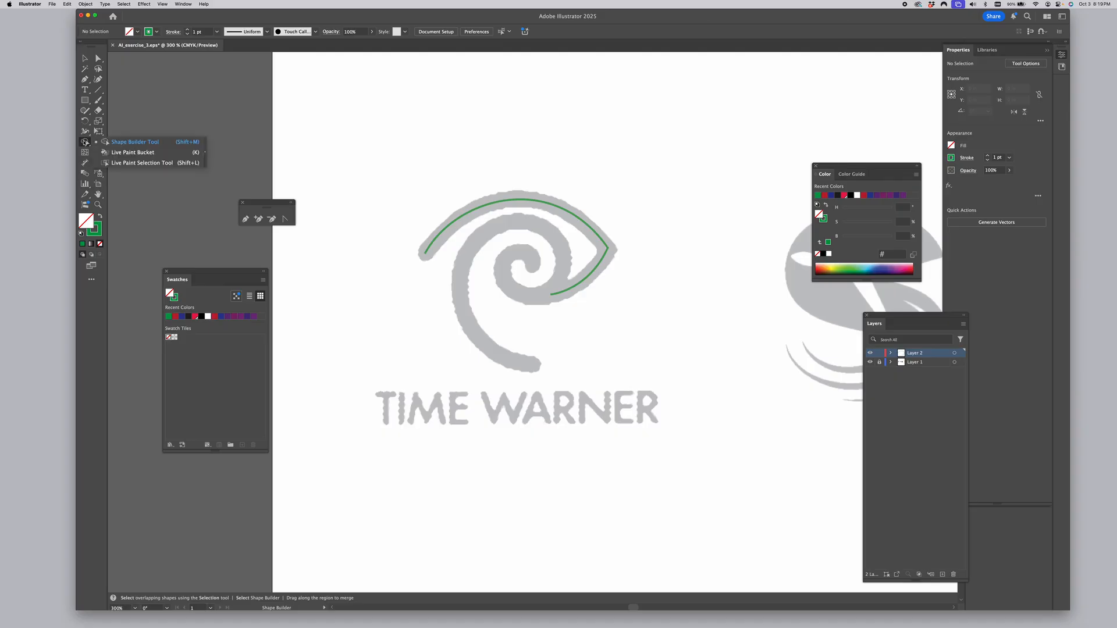
pyautogui.click(98, 111)
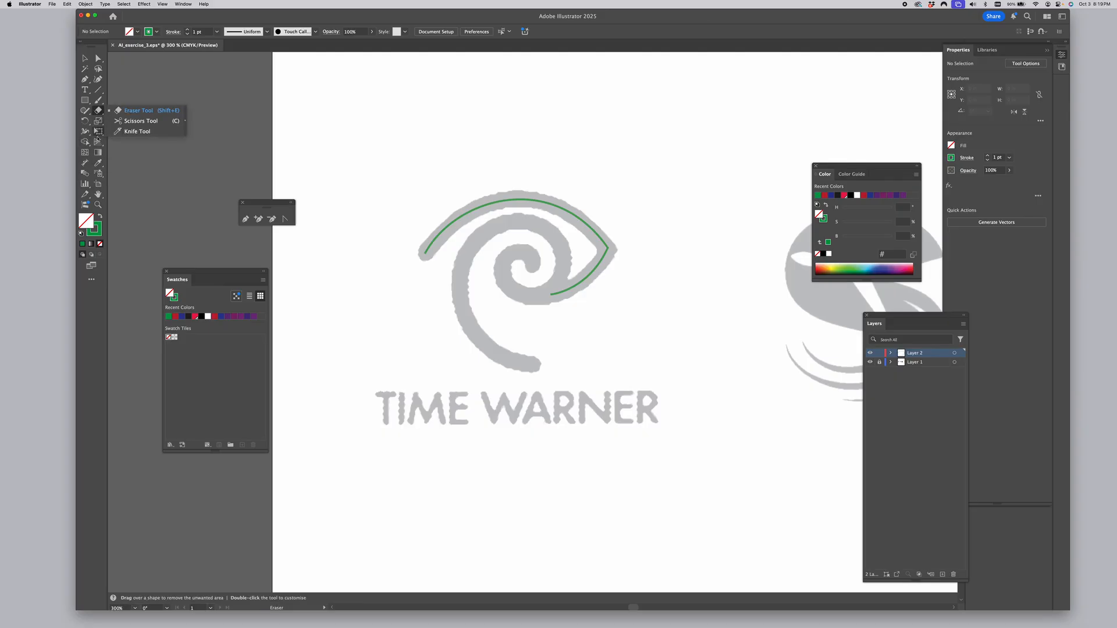
# Insert a spiral at the swirl's centre with a 0.6944 in radius, 80% decay and fewer than 10 segments
pyautogui.click(99, 90)
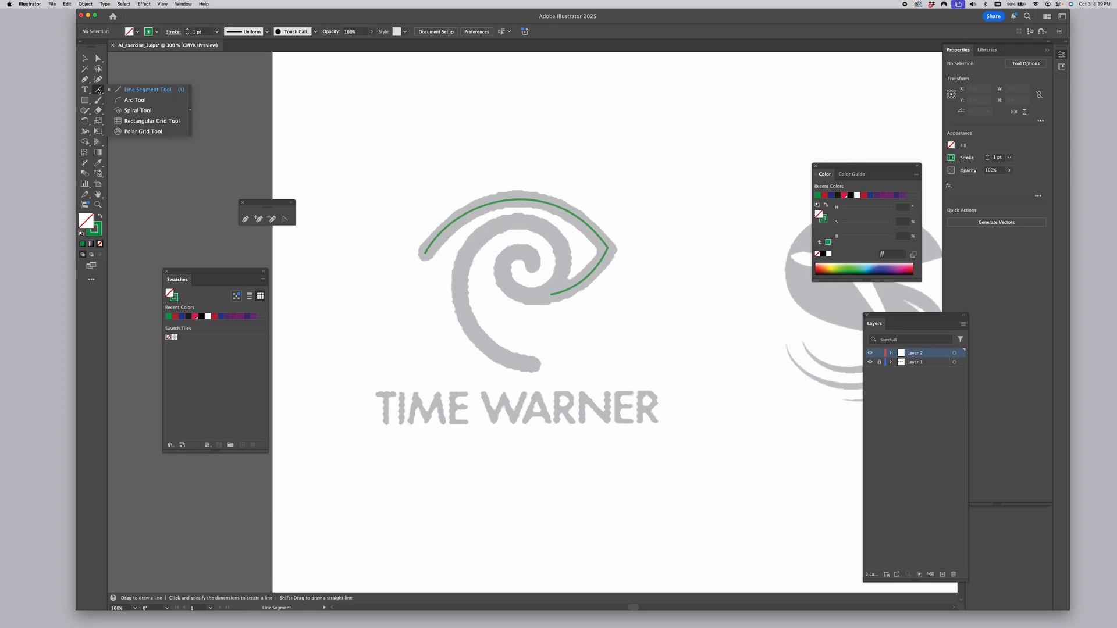
pyautogui.click(139, 112)
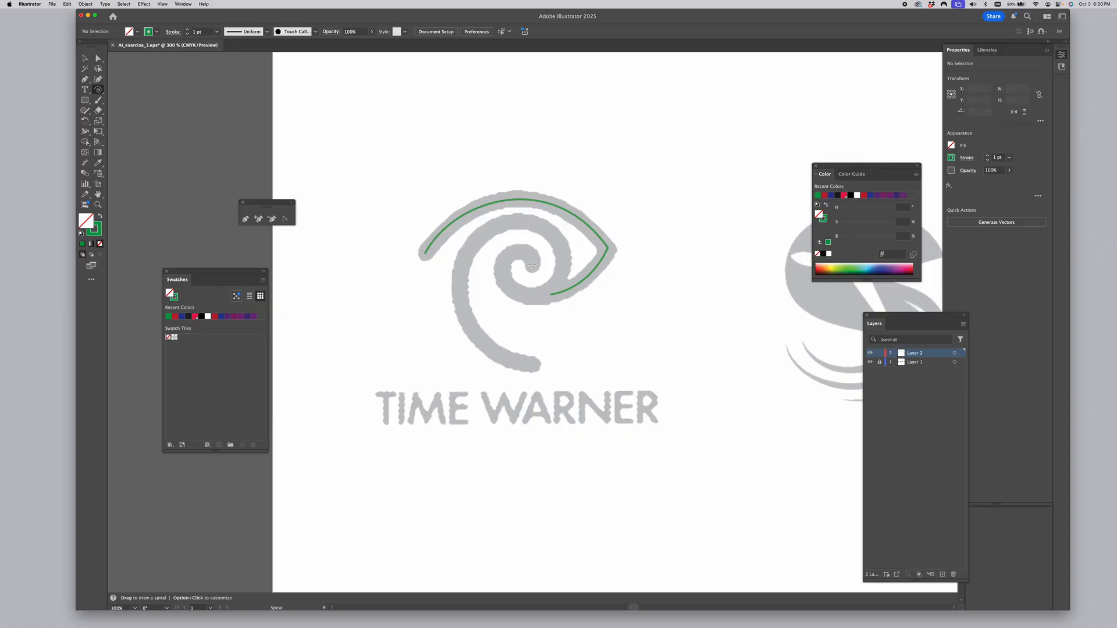
pyautogui.click(532, 264)
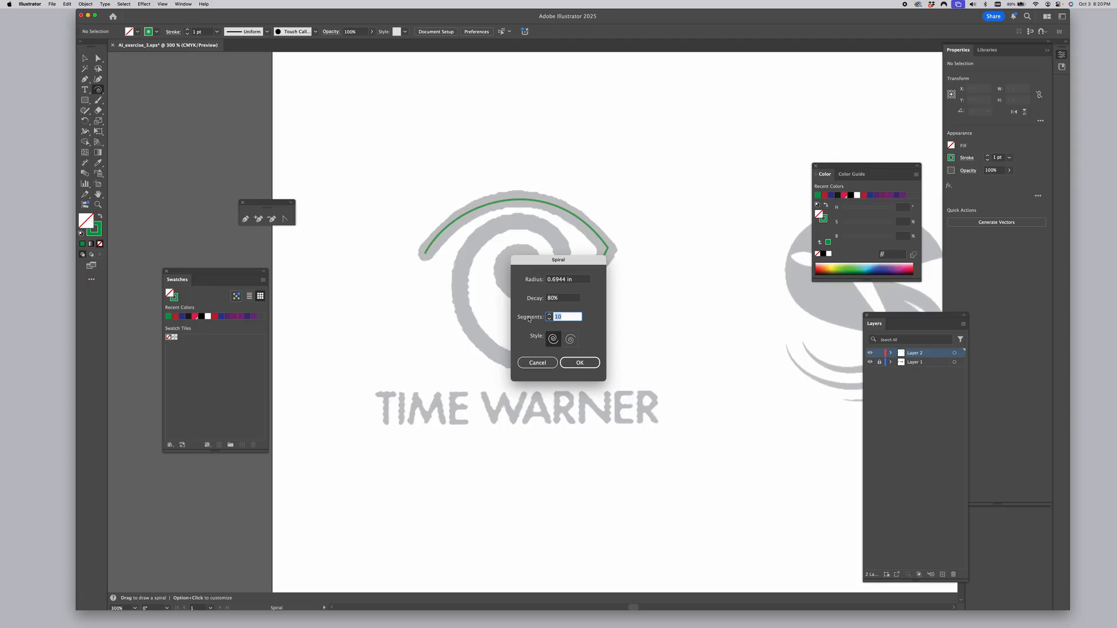
pyautogui.click(549, 319)
pyautogui.click(573, 363)
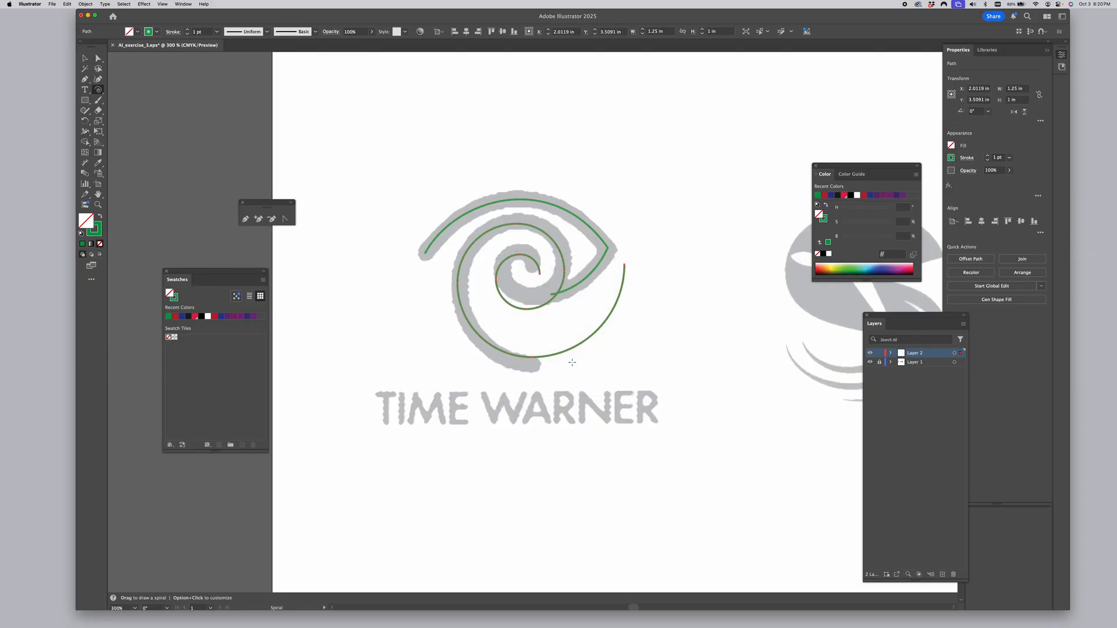
# Rotate the spiral to about 292.5° and shift it over the template's swirl
pyautogui.click(86, 58)
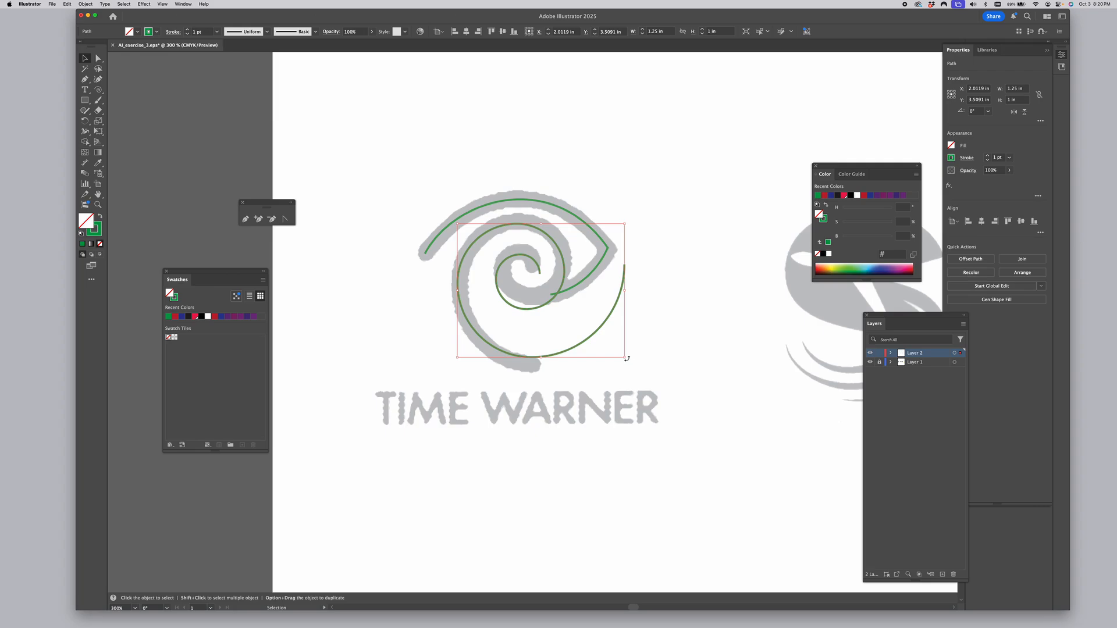
pyautogui.moveTo(630, 357); pyautogui.dragTo(518, 377)
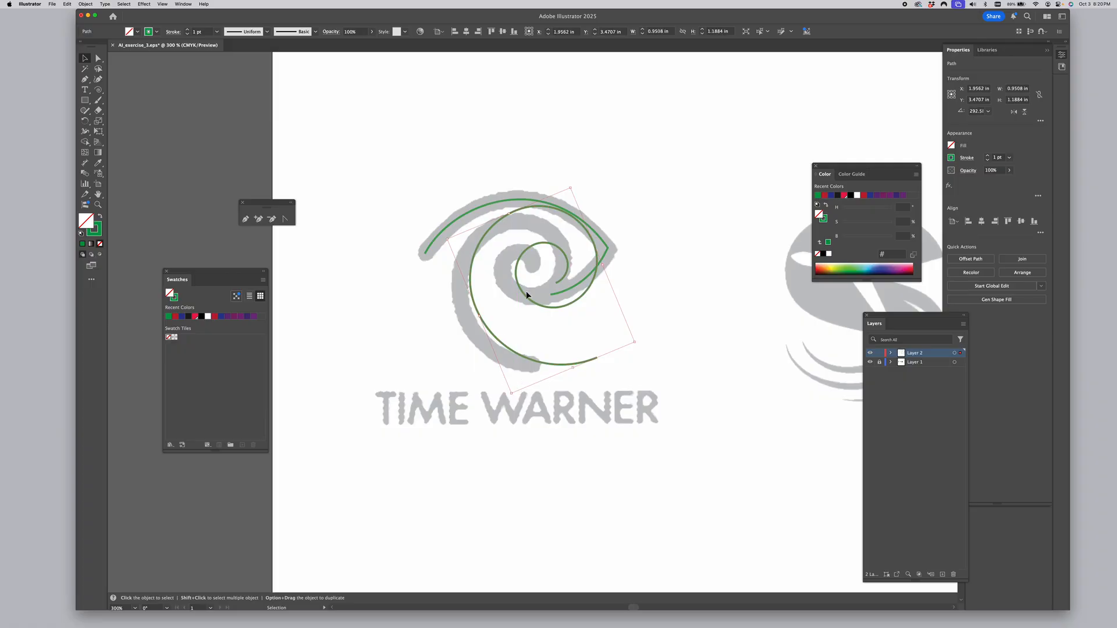
pyautogui.moveTo(522, 290); pyautogui.dragTo(499, 295)
# Resize the spiral to about 0.84 in by 1.03 in and nudge it to fit the template's swirl
pyautogui.hscroll(1, 500, 295)
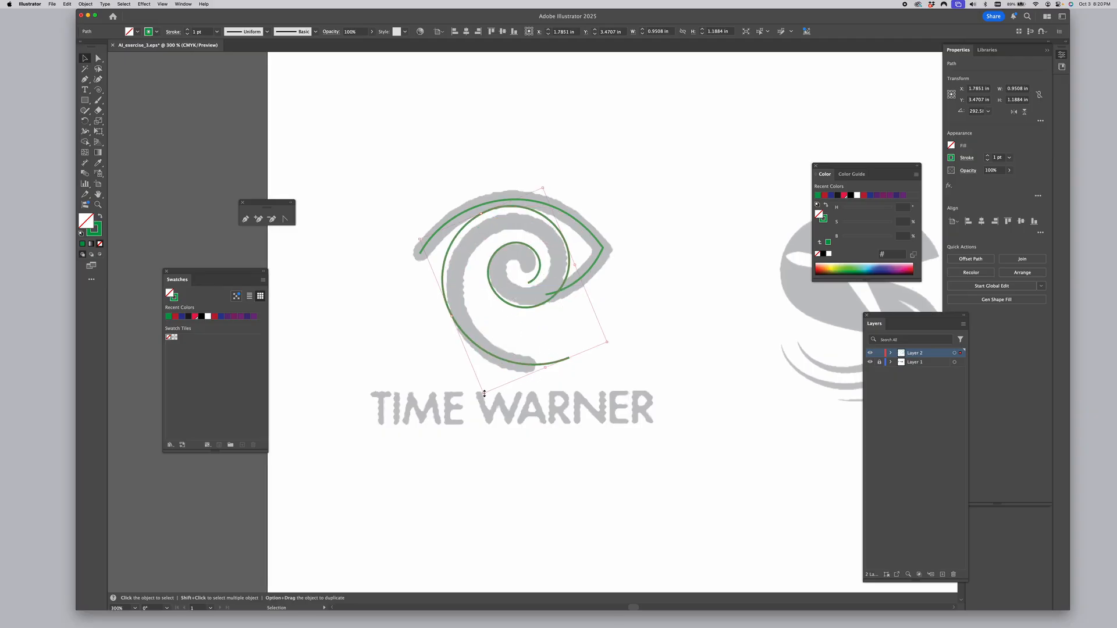
pyautogui.moveTo(487, 394); pyautogui.dragTo(487, 380)
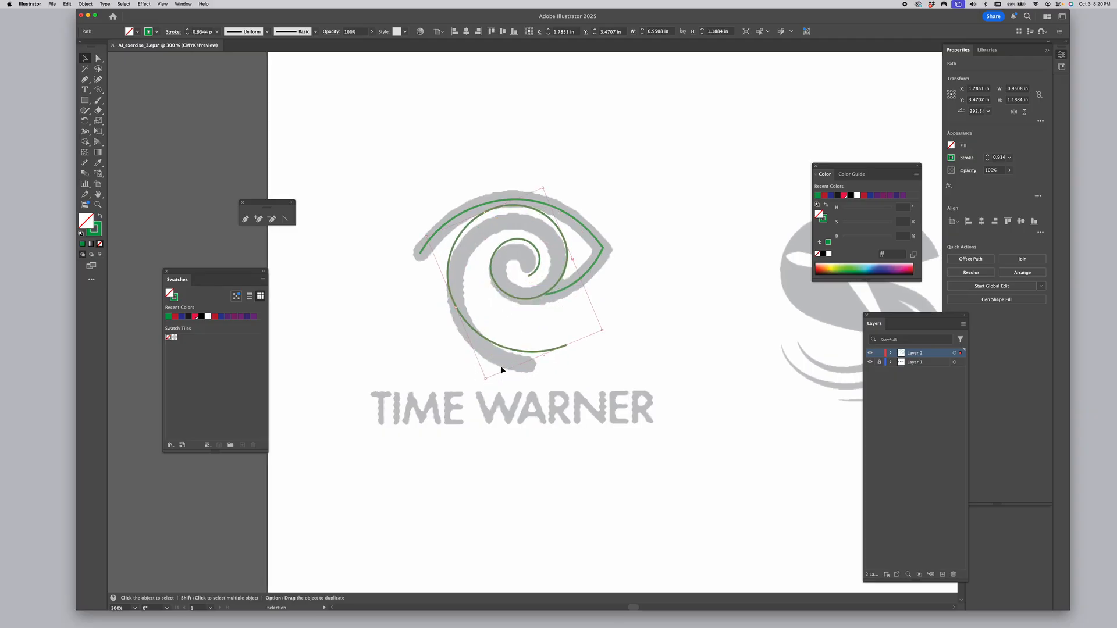
pyautogui.click(529, 293)
pyautogui.moveTo(529, 300); pyautogui.dragTo(531, 307)
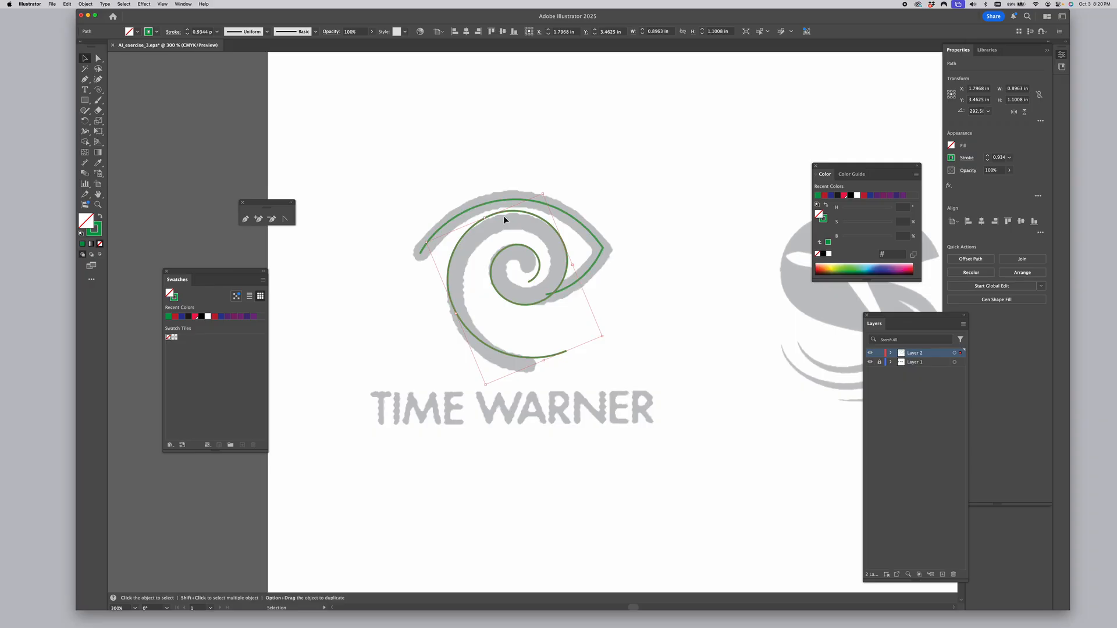
pyautogui.moveTo(480, 220); pyautogui.dragTo(488, 227)
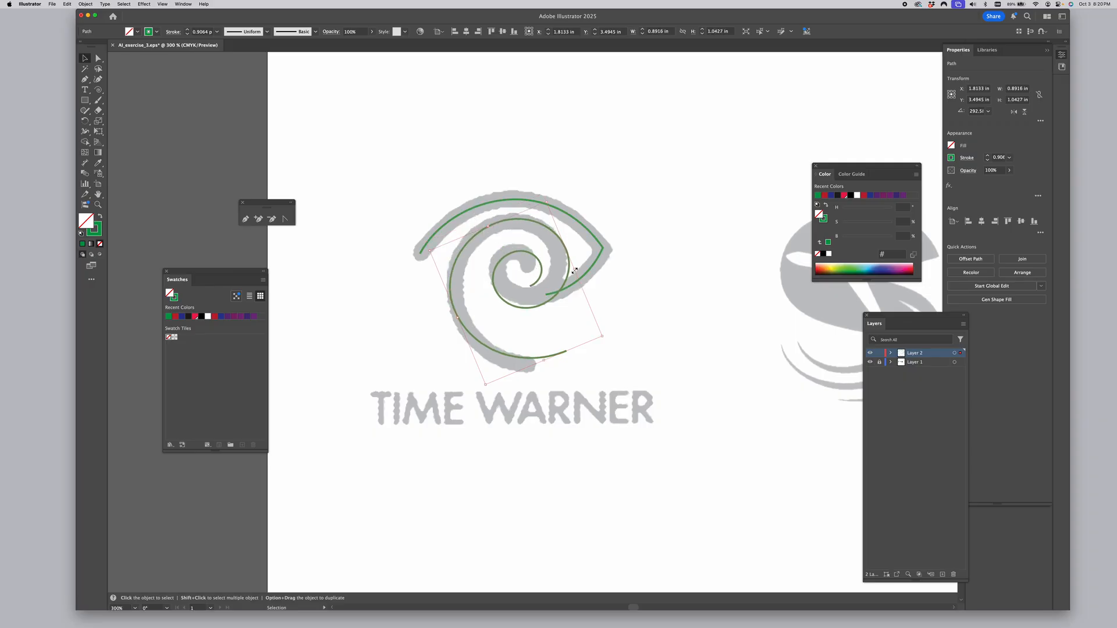
pyautogui.moveTo(572, 270); pyautogui.dragTo(563, 272)
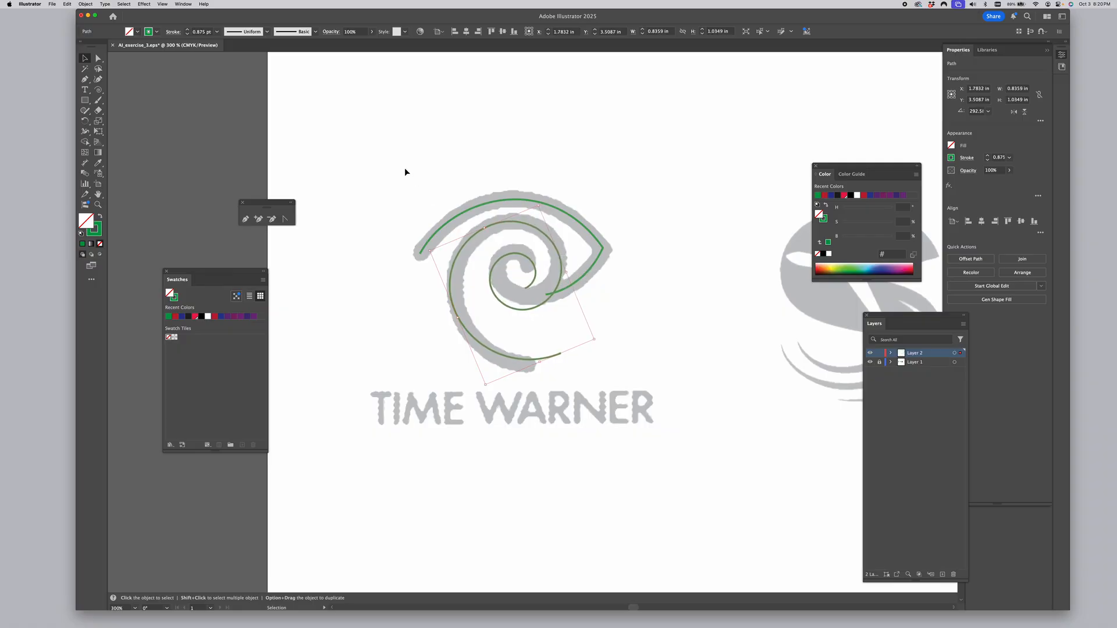
pyautogui.click(377, 155)
# Reshape the spiral's inner loop by moving its anchor points so the curve follows the template and meets the lower lid path
pyautogui.click(99, 59)
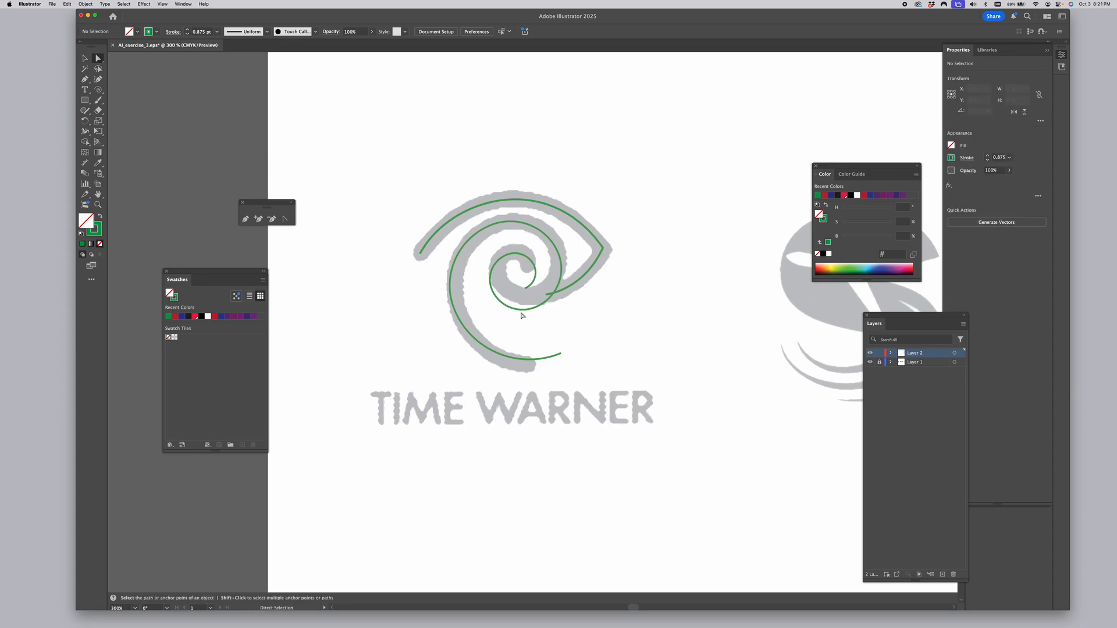
pyautogui.click(524, 311)
pyautogui.click(536, 308)
pyautogui.moveTo(536, 309); pyautogui.dragTo(518, 296)
pyautogui.click(498, 262)
pyautogui.click(514, 300)
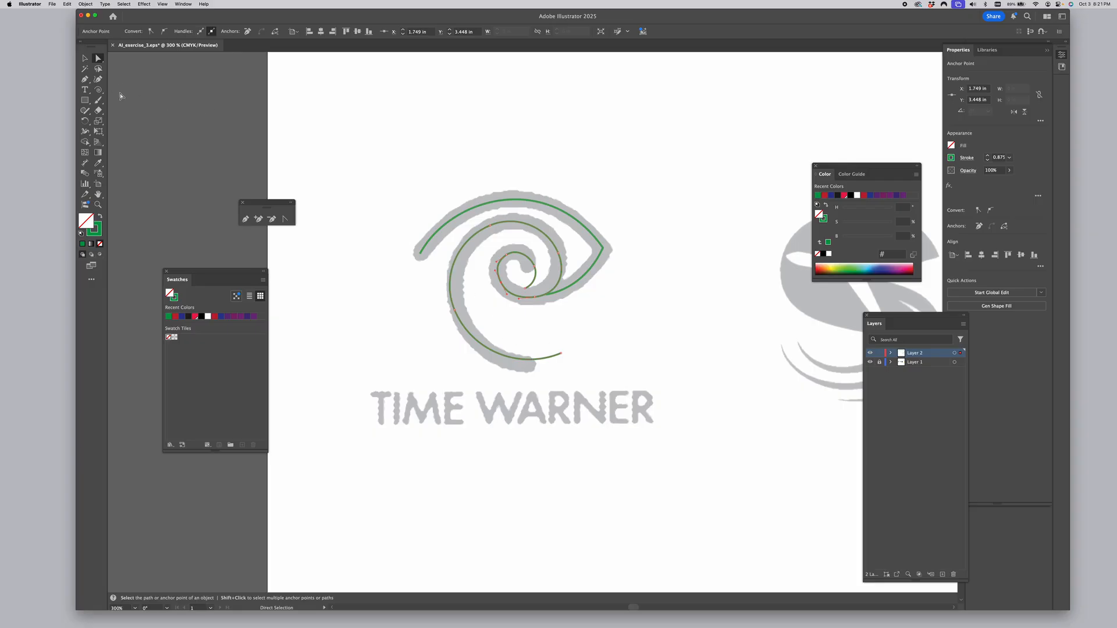
# Pull the spiral's outer end and left-side anchor points inward so they follow the template's swirl
pyautogui.moveTo(562, 356); pyautogui.dragTo(495, 361)
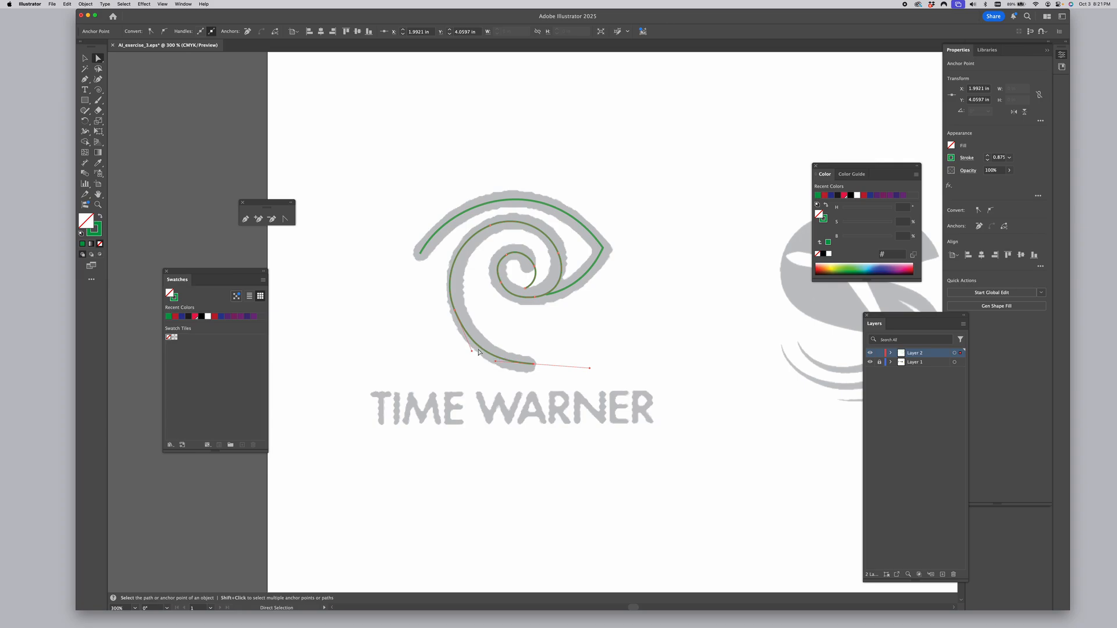
pyautogui.moveTo(457, 309); pyautogui.dragTo(457, 302)
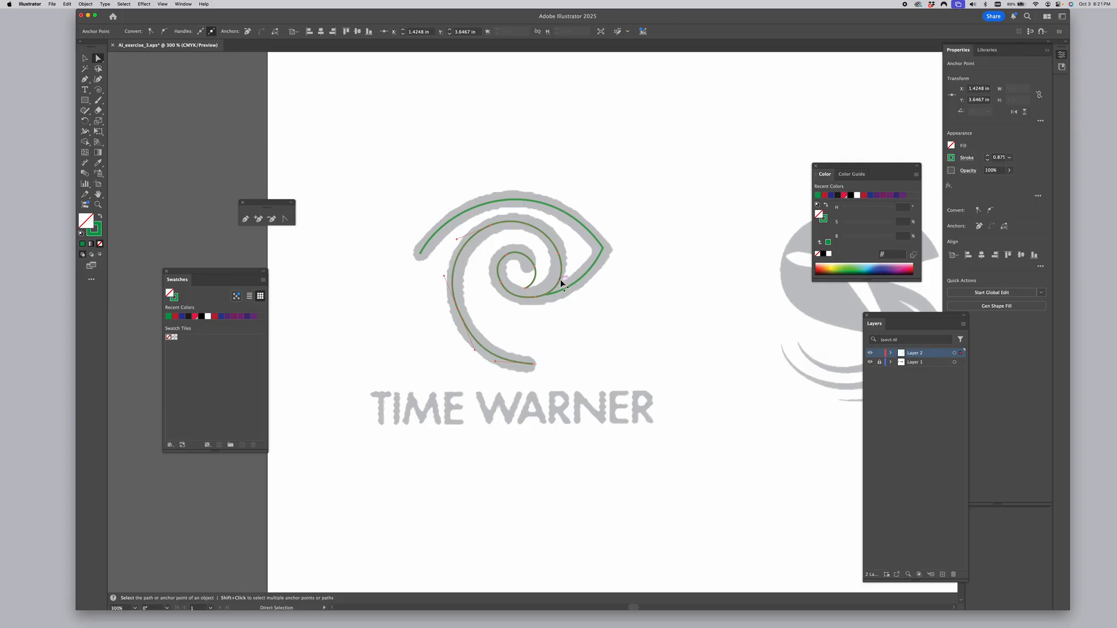
pyautogui.click(555, 283)
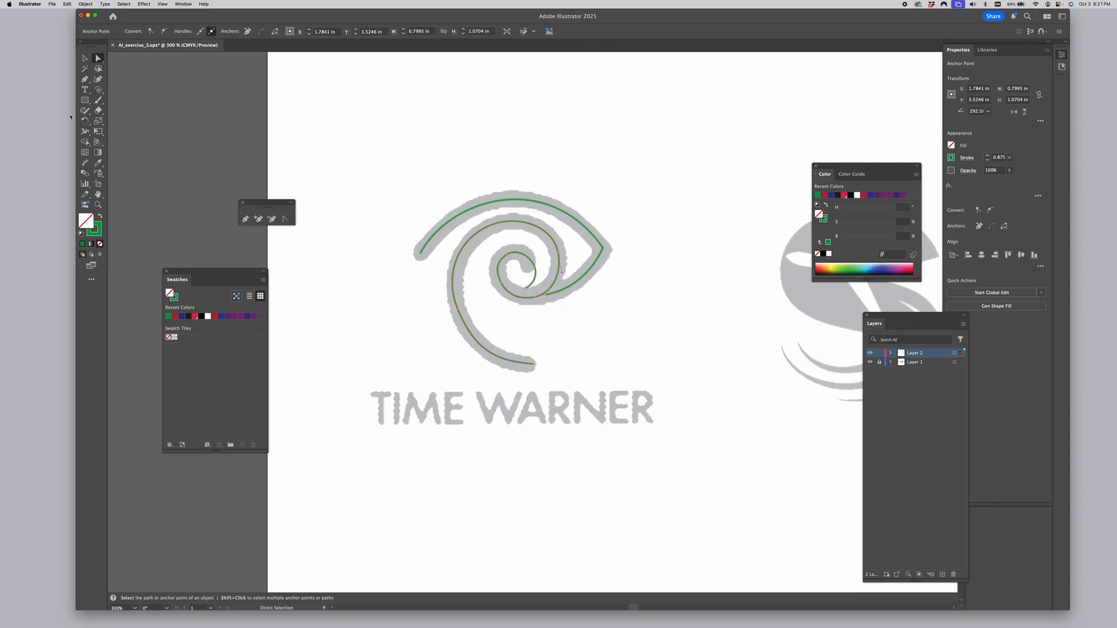
# Delete the spiral's innermost anchor point and adjust the remaining inner-curl points to match the template
pyautogui.click(84, 79)
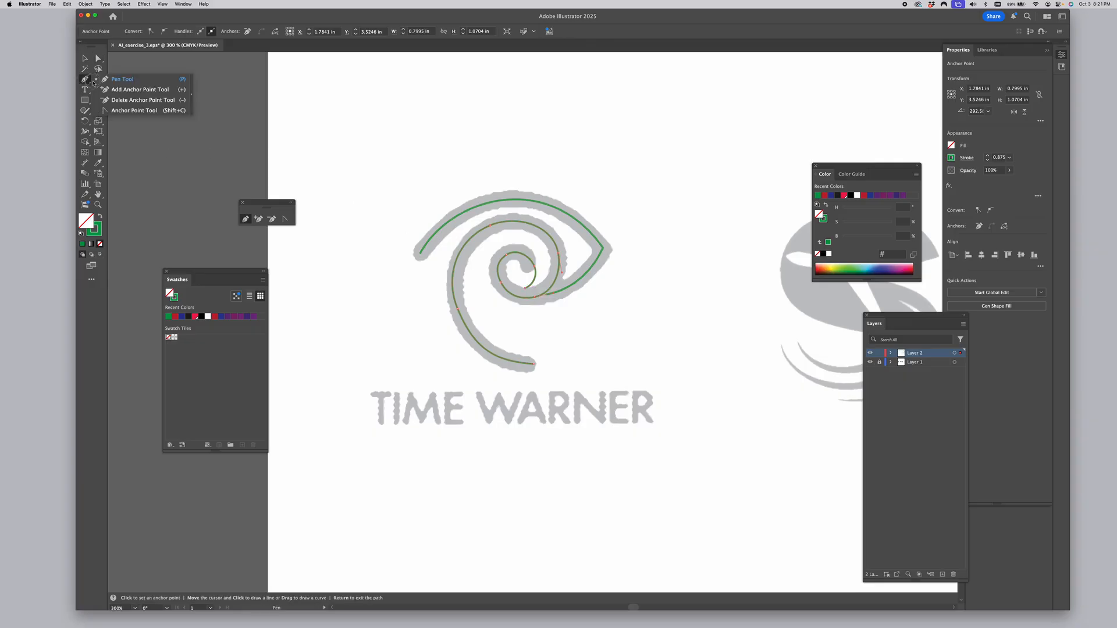
pyautogui.click(125, 101)
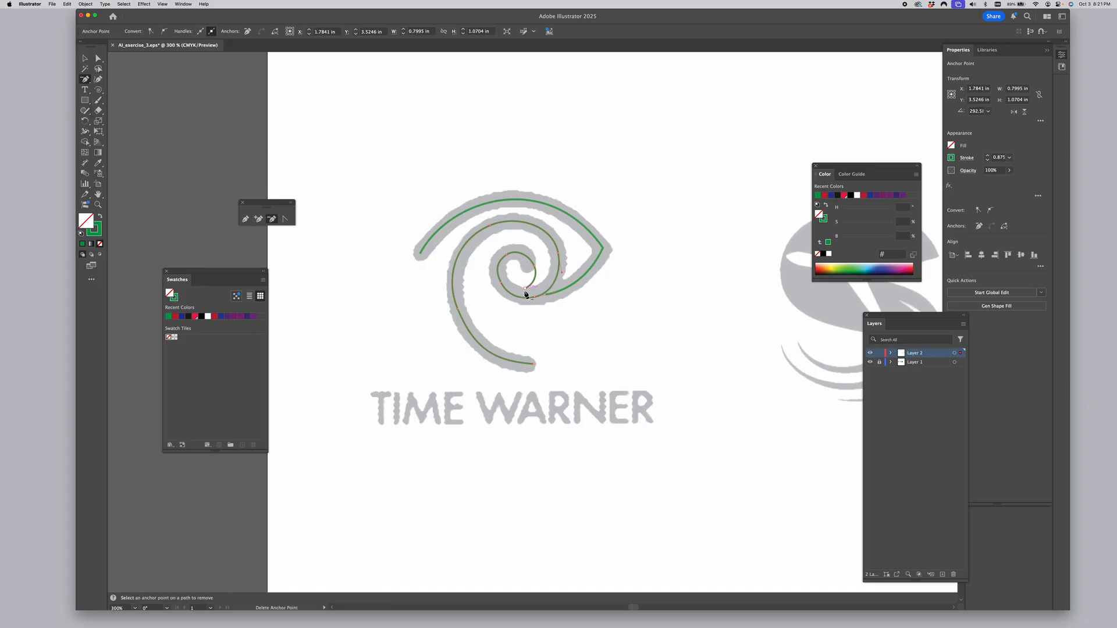
pyautogui.click(525, 289)
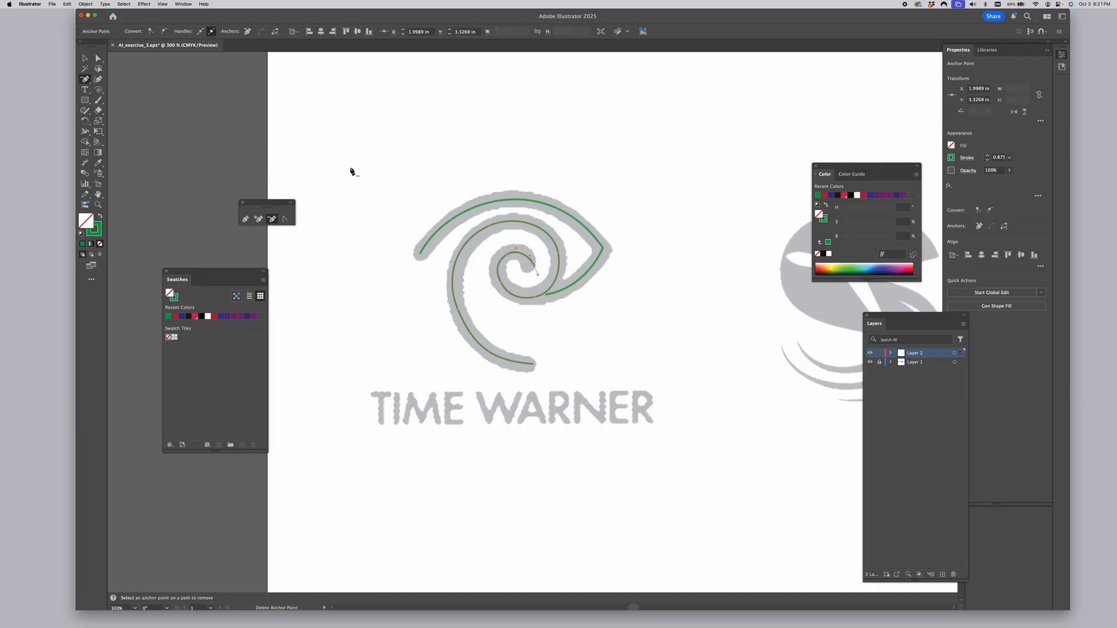
pyautogui.press('a')
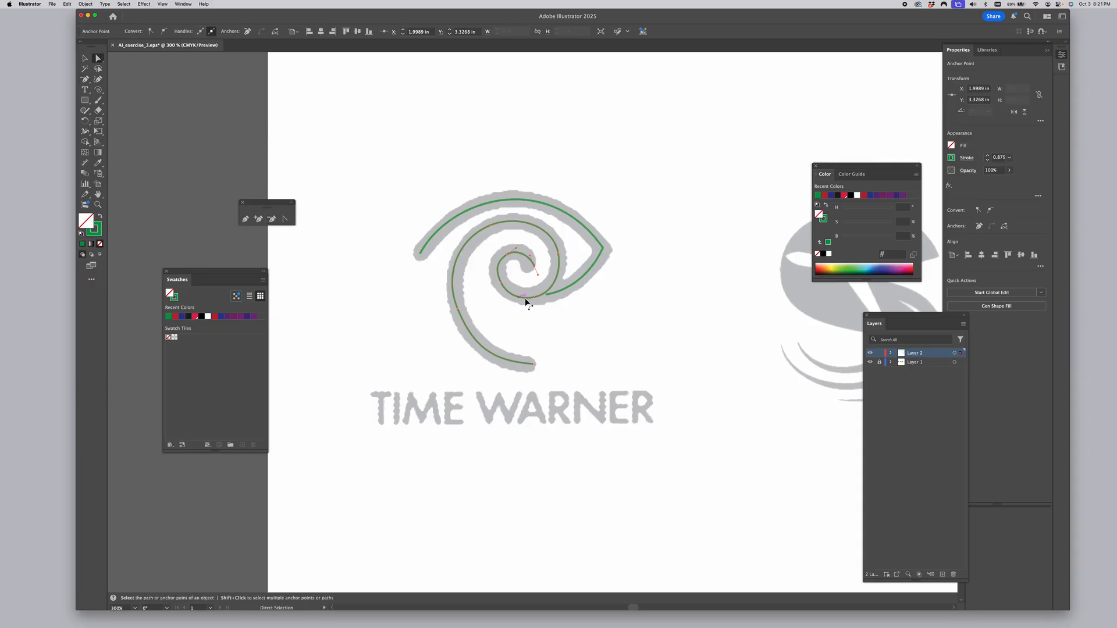
pyautogui.moveTo(534, 268); pyautogui.dragTo(530, 268)
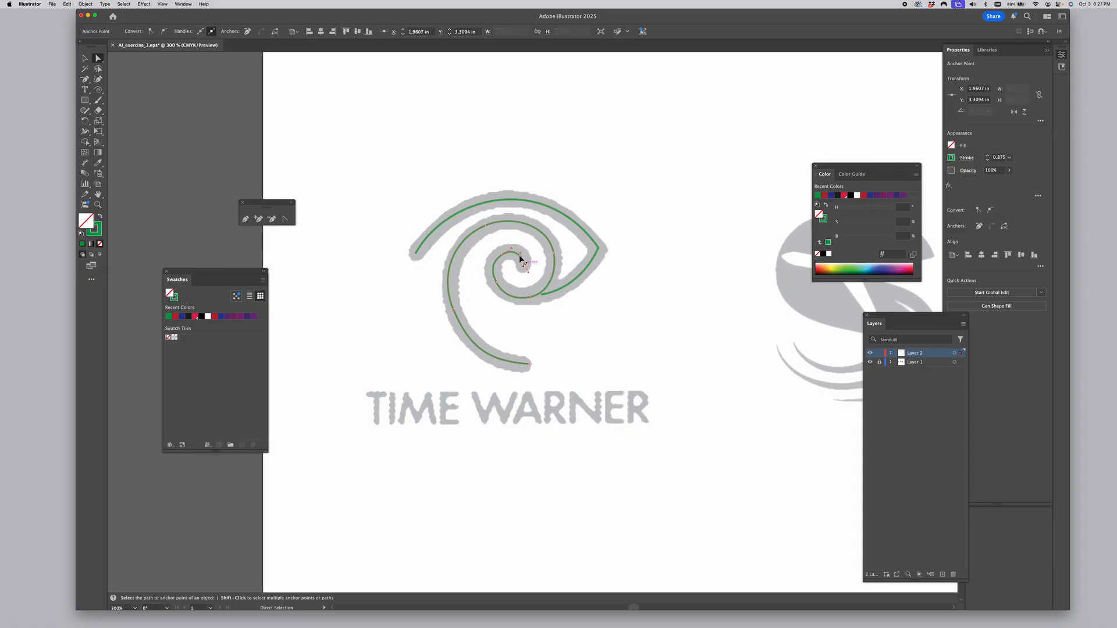
pyautogui.moveTo(514, 252); pyautogui.dragTo(513, 253)
pyautogui.moveTo(494, 269); pyautogui.dragTo(496, 271)
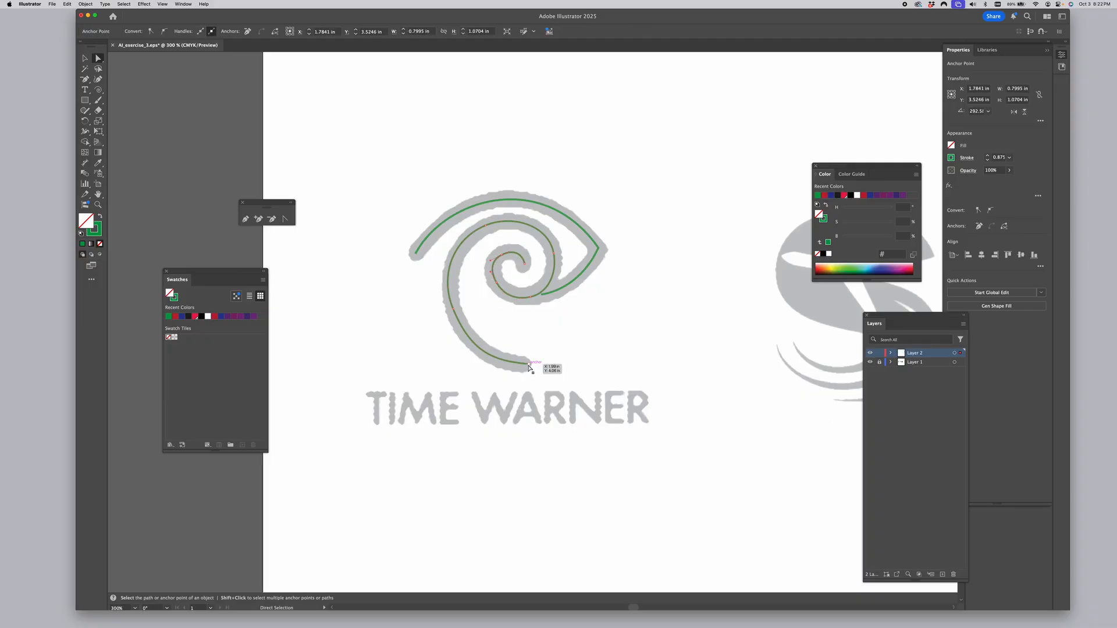
# Fine-tune the spiral's outer end point and the lower lid junction point to fit the template, then deselect
pyautogui.moveTo(531, 367); pyautogui.dragTo(524, 367)
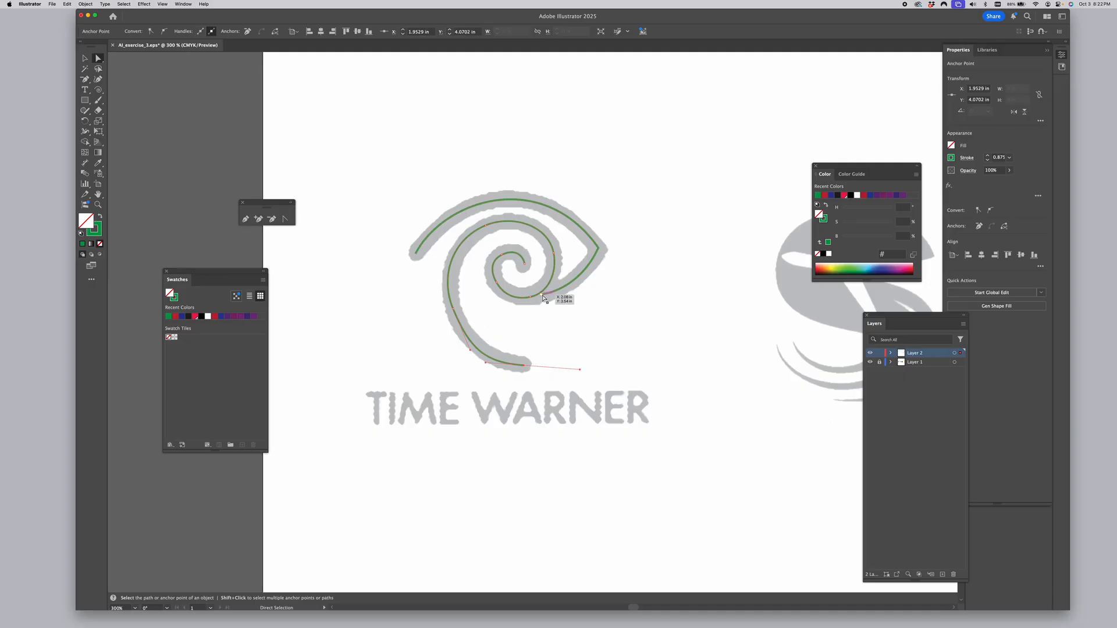
pyautogui.moveTo(543, 298); pyautogui.dragTo(539, 297)
pyautogui.click(328, 346)
# Select both the lid path and the spiral and give their strokes round caps
pyautogui.click(85, 59)
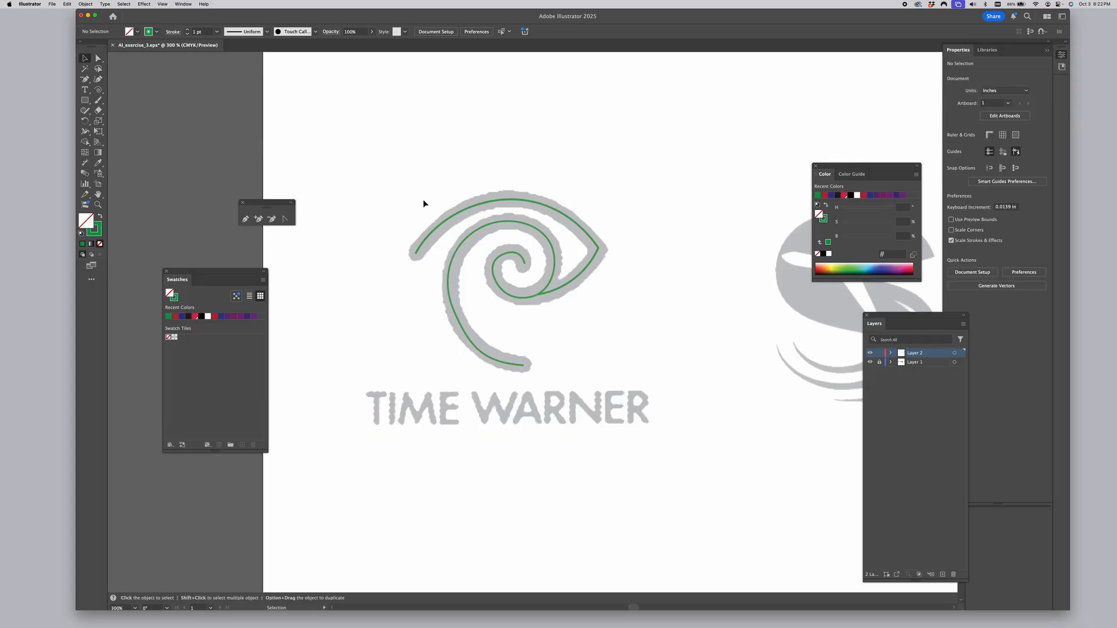
pyautogui.moveTo(424, 200); pyautogui.dragTo(494, 268)
pyautogui.moveTo(493, 266); pyautogui.dragTo(494, 266)
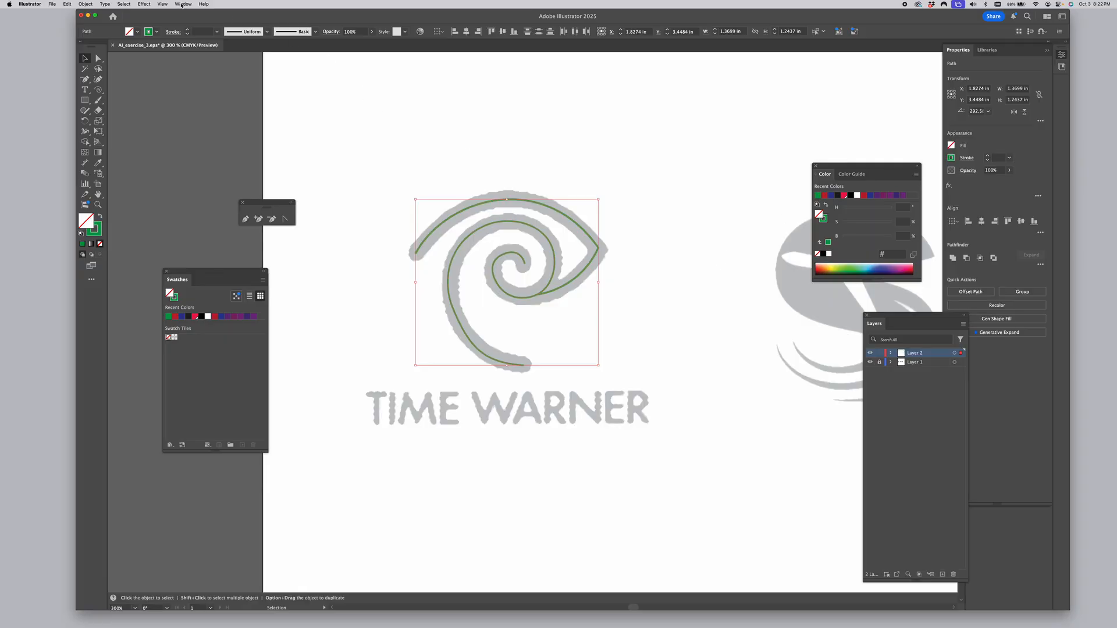
pyautogui.click(182, 4)
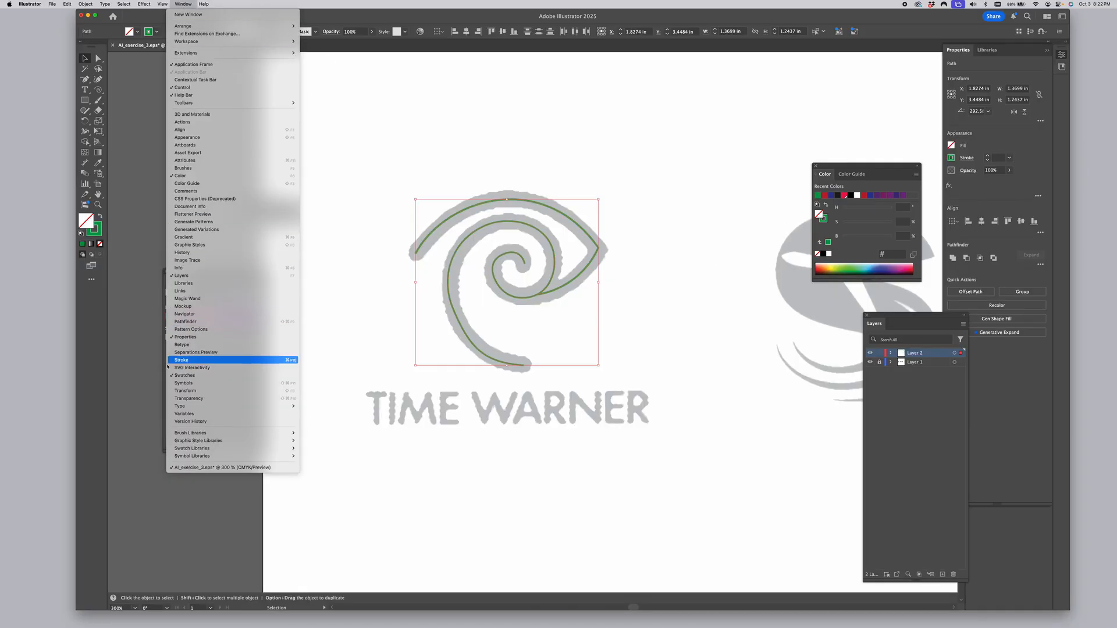
pyautogui.click(178, 360)
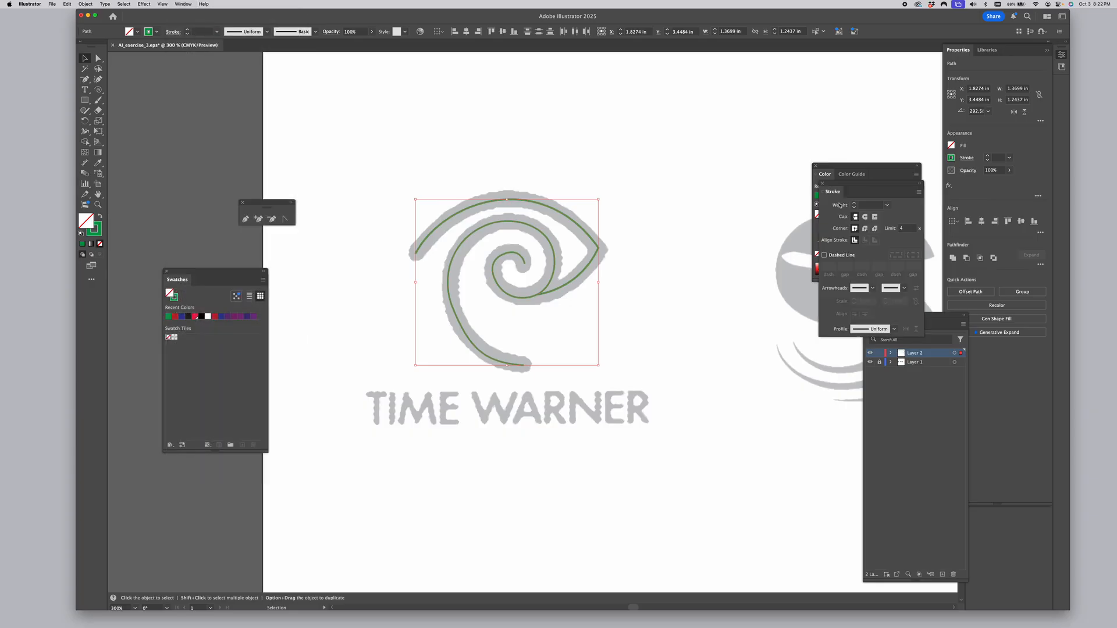
pyautogui.moveTo(856, 199); pyautogui.dragTo(704, 202)
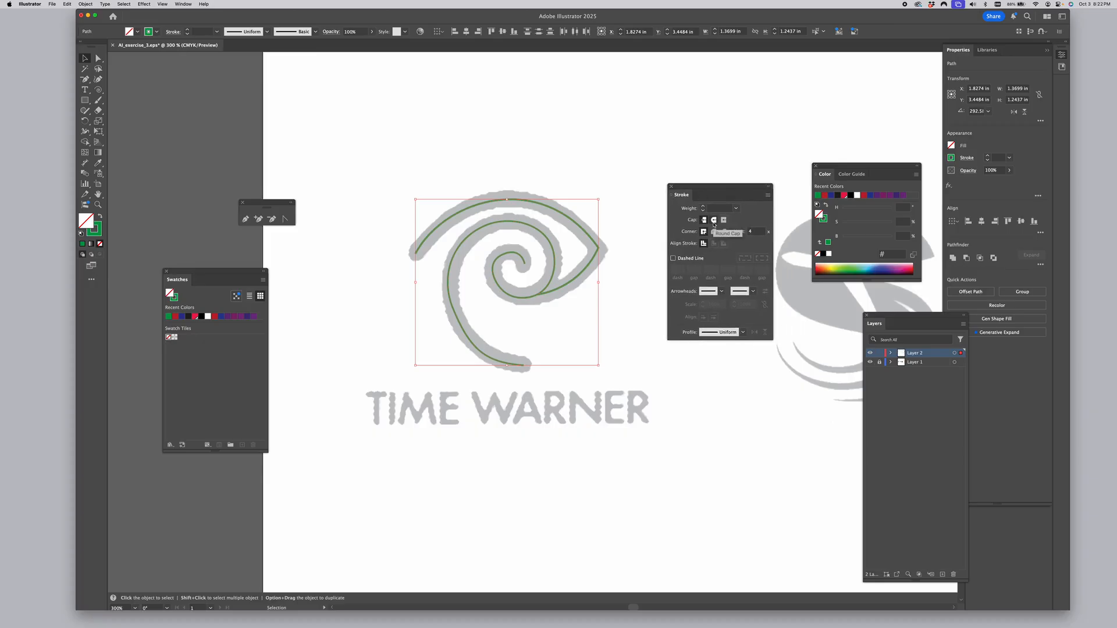
pyautogui.click(714, 220)
# Set the stroke weight of both eye paths to 8 pt
pyautogui.click(703, 209)
pyautogui.click(704, 207)
pyautogui.click(704, 207)
pyautogui.click(703, 207)
pyautogui.click(704, 207)
pyautogui.click(703, 207)
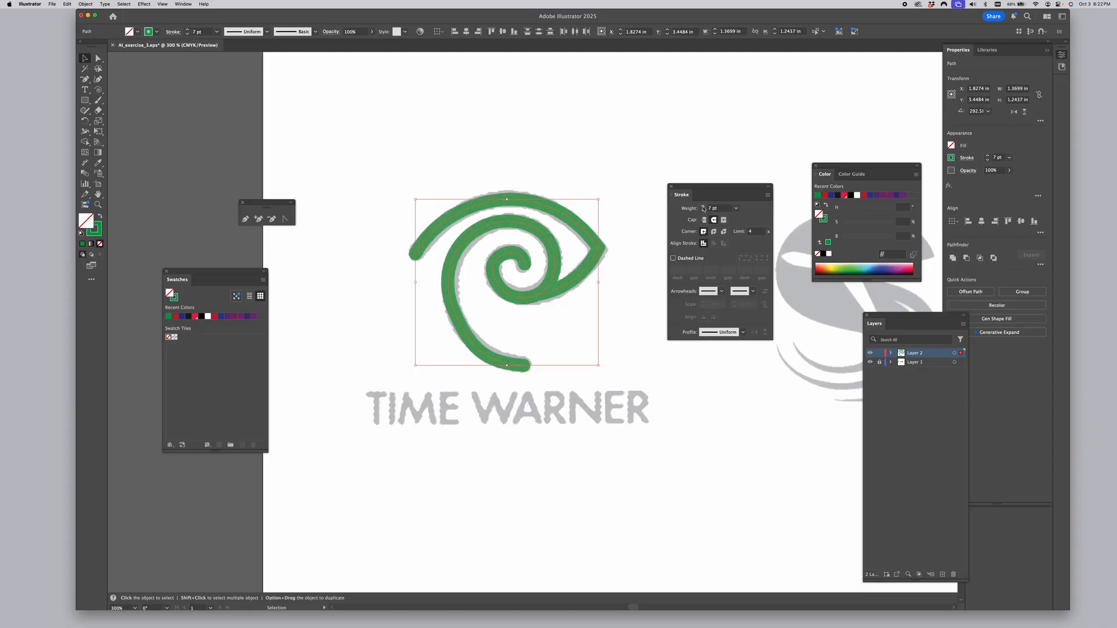
pyautogui.click(703, 207)
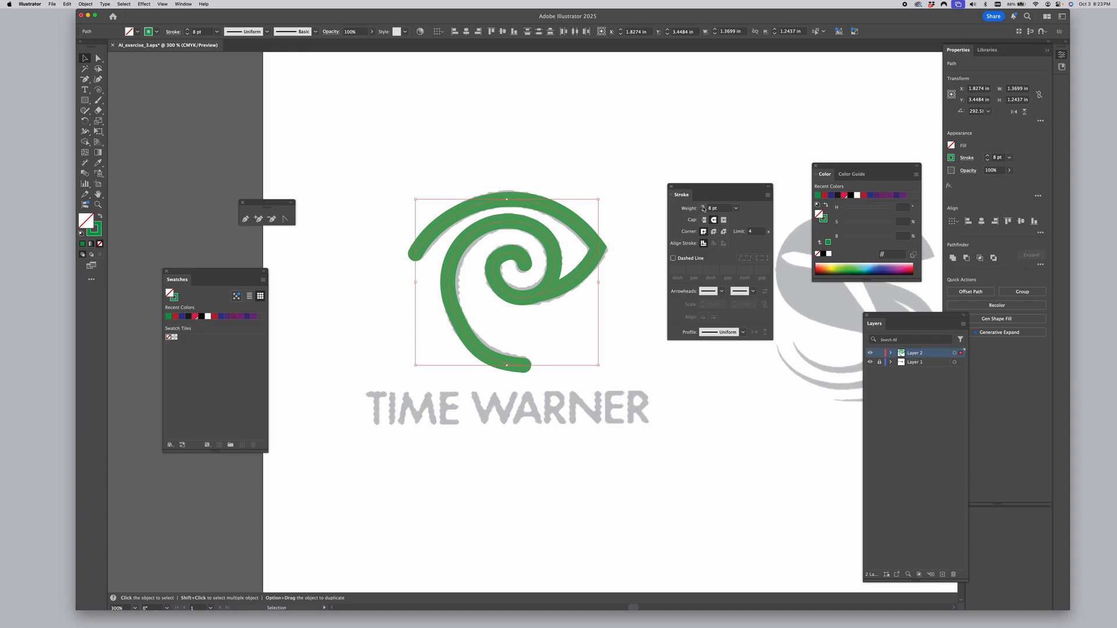
pyautogui.click(635, 219)
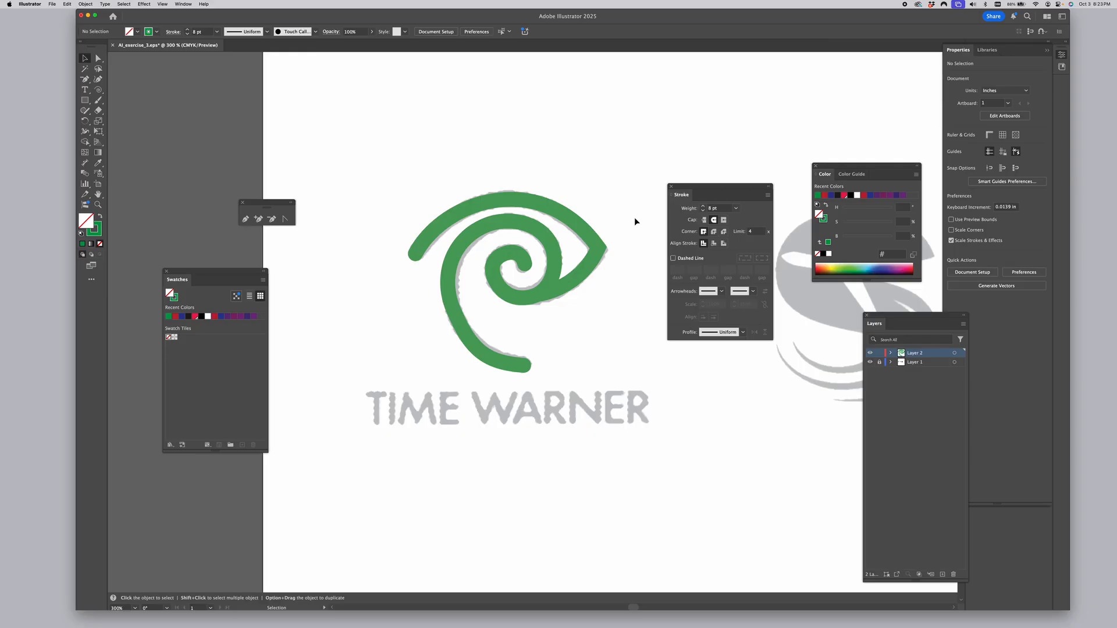
# Convert the strokes of the lid path and the spiral into filled shapes with Outline Stroke
pyautogui.click(463, 234)
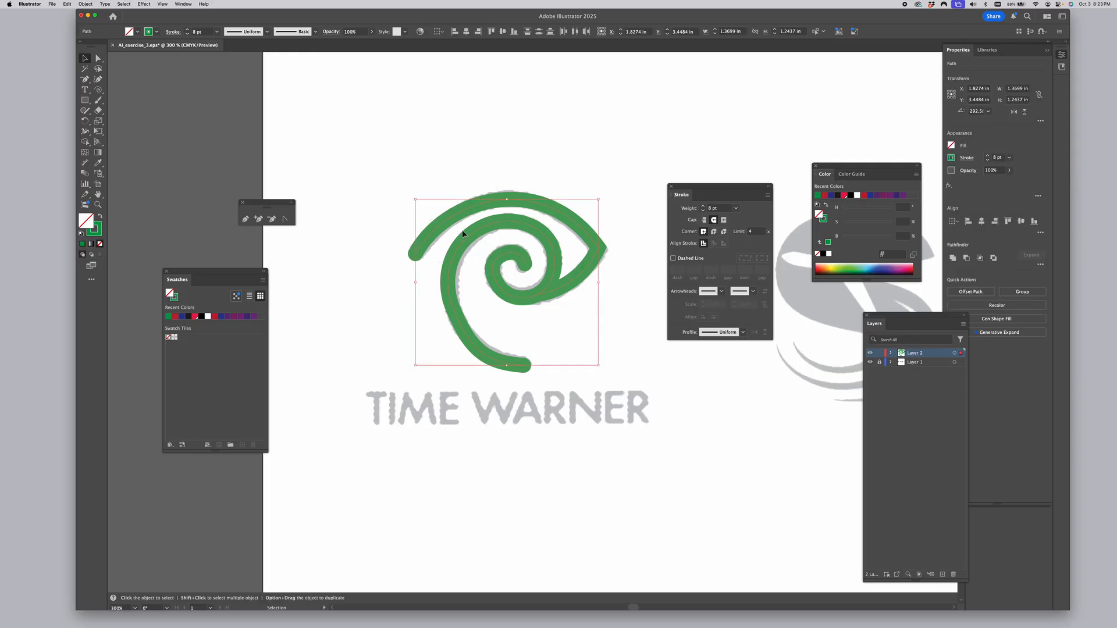
pyautogui.click(86, 4)
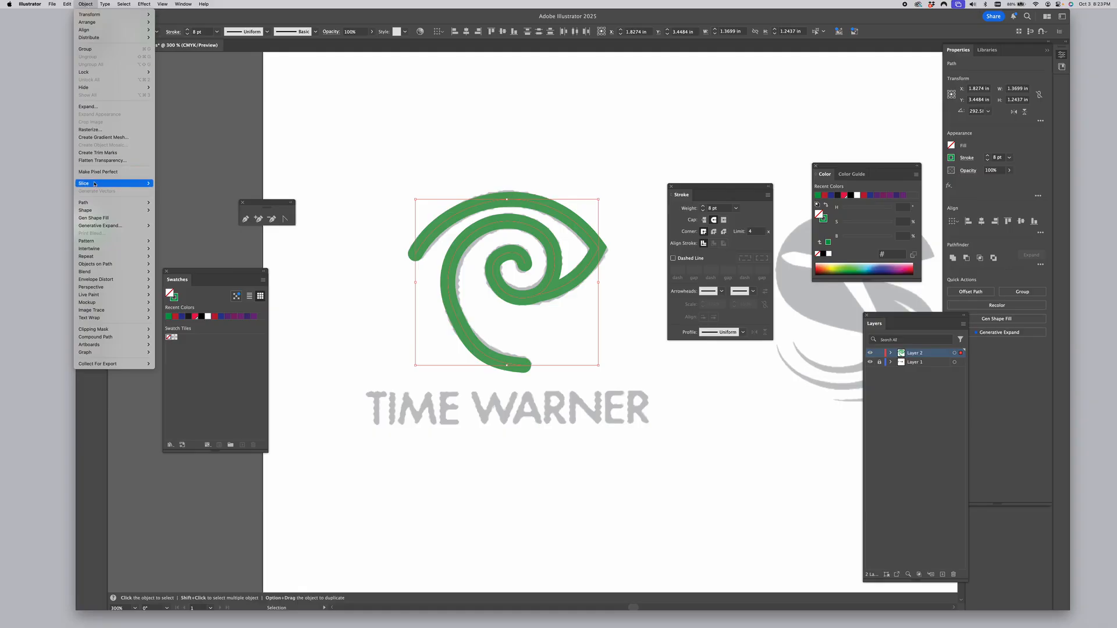
pyautogui.moveTo(95, 208)
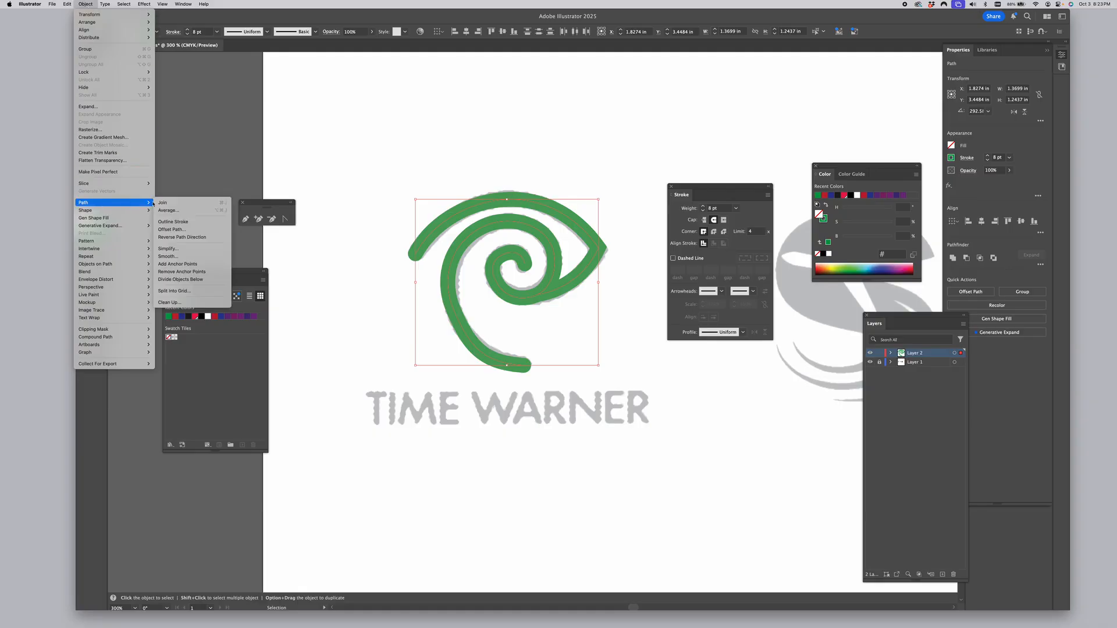
pyautogui.click(172, 222)
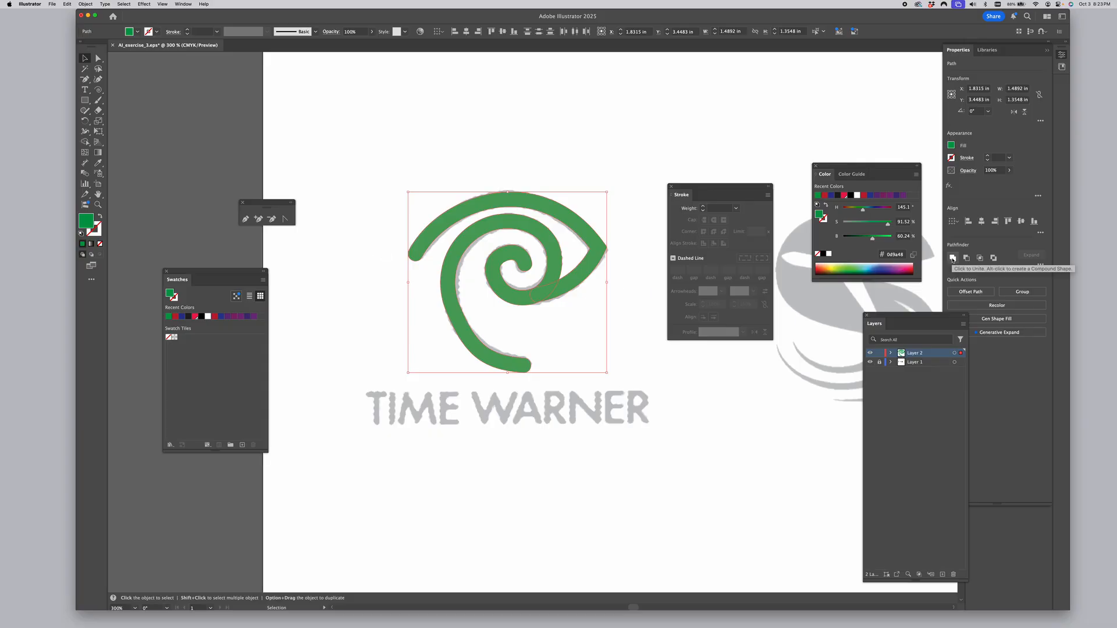
# Unite the outlined lid and spiral into a single shape with Pathfinder
pyautogui.click(179, 5)
pyautogui.moveTo(273, 41)
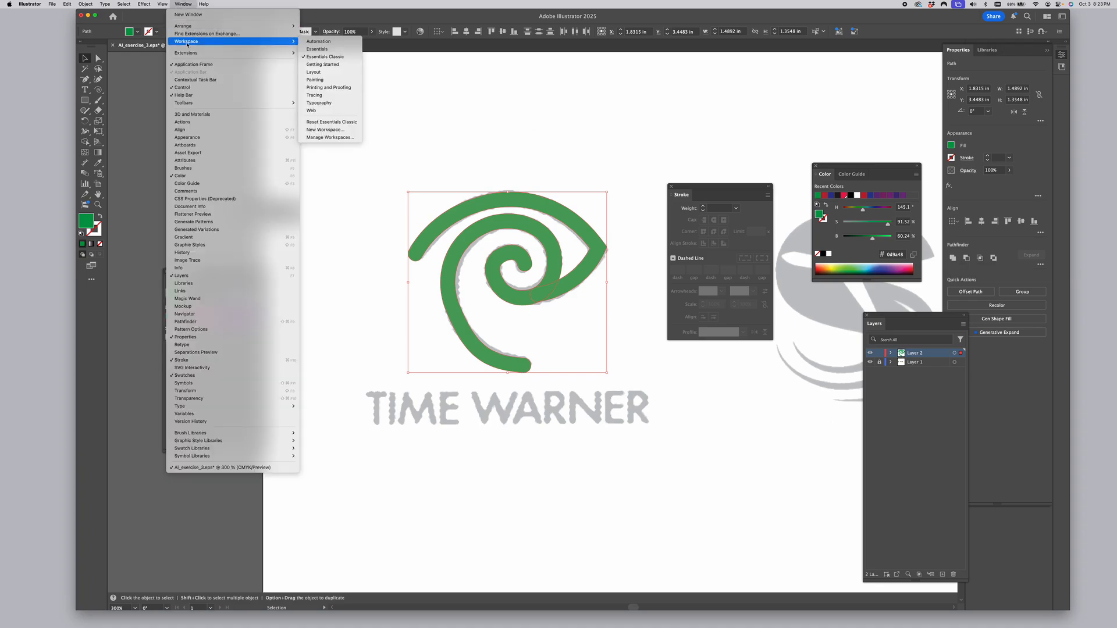
pyautogui.click(312, 57)
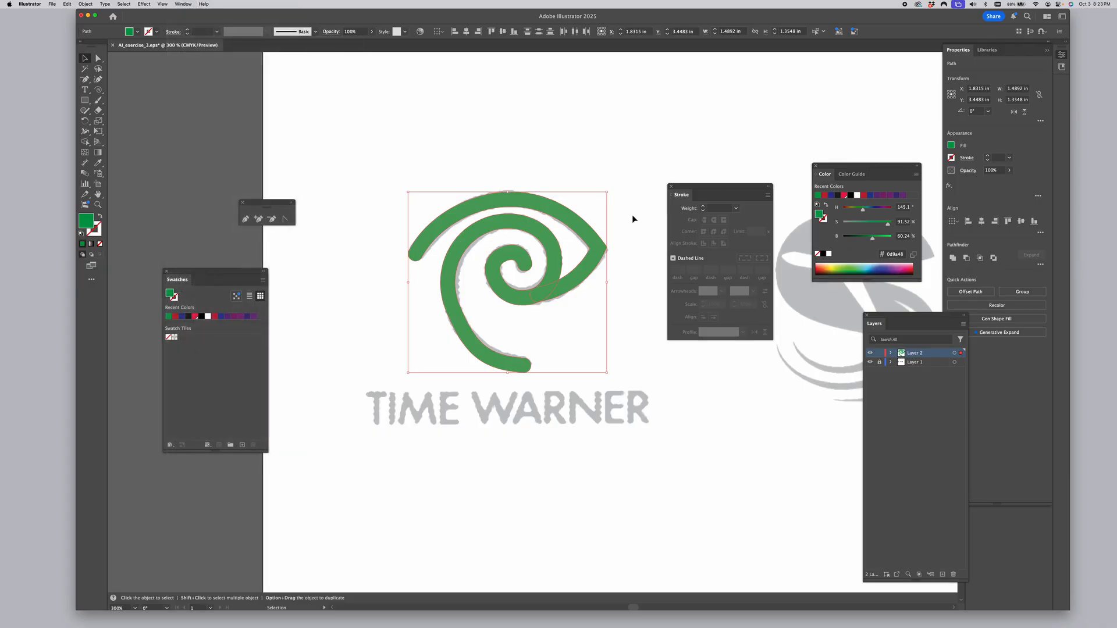
pyautogui.click(953, 257)
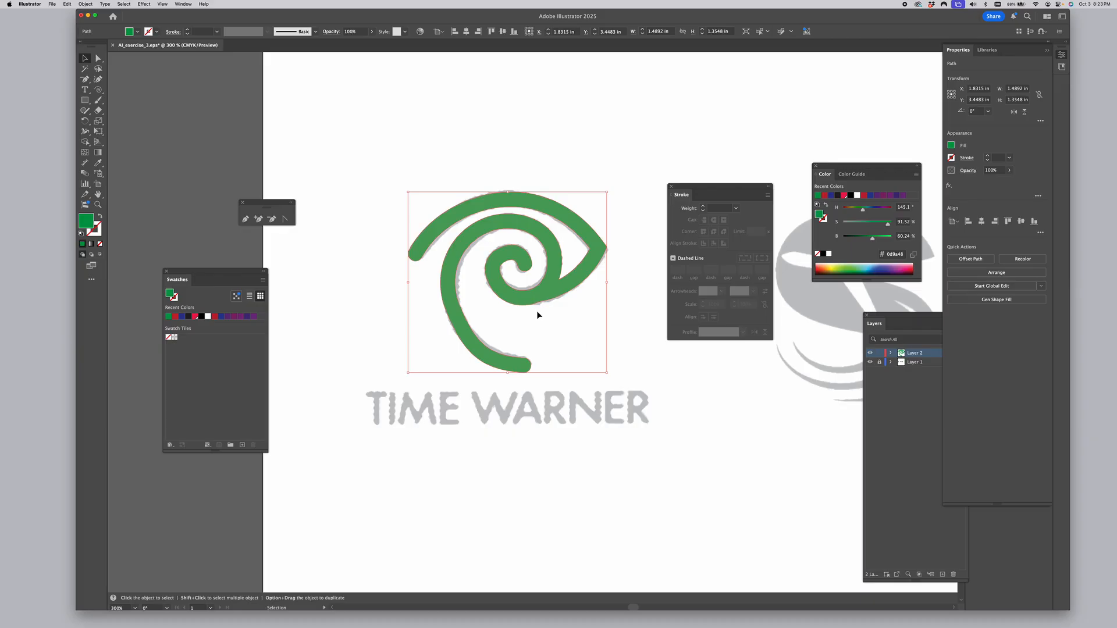
pyautogui.click(337, 298)
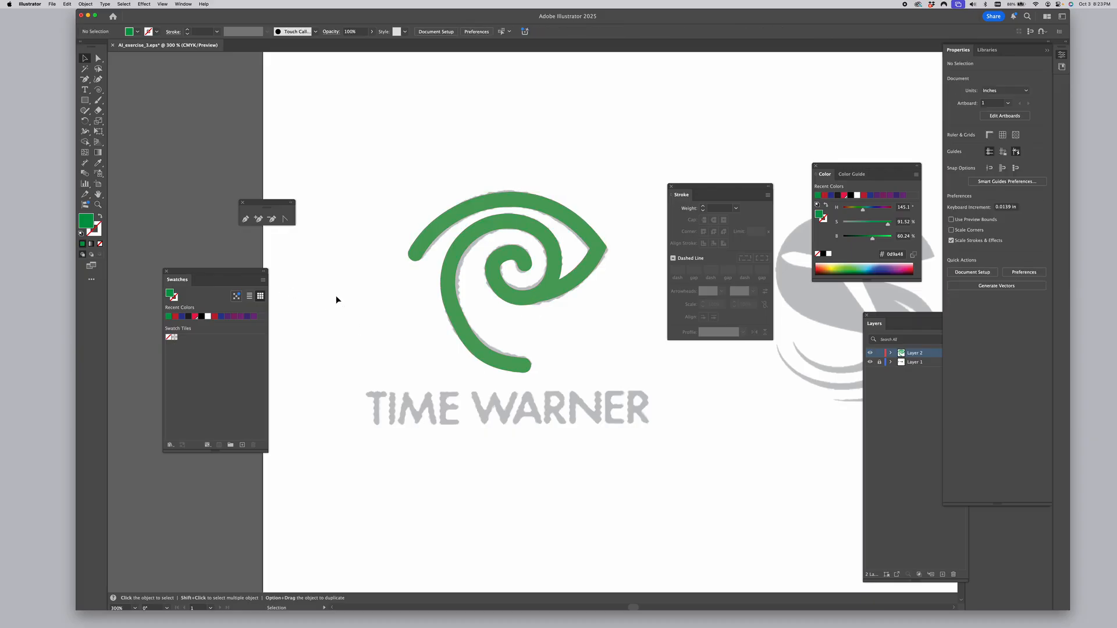
# Place a point text object on the template lettering below the eye and centre-align it
pyautogui.click(85, 90)
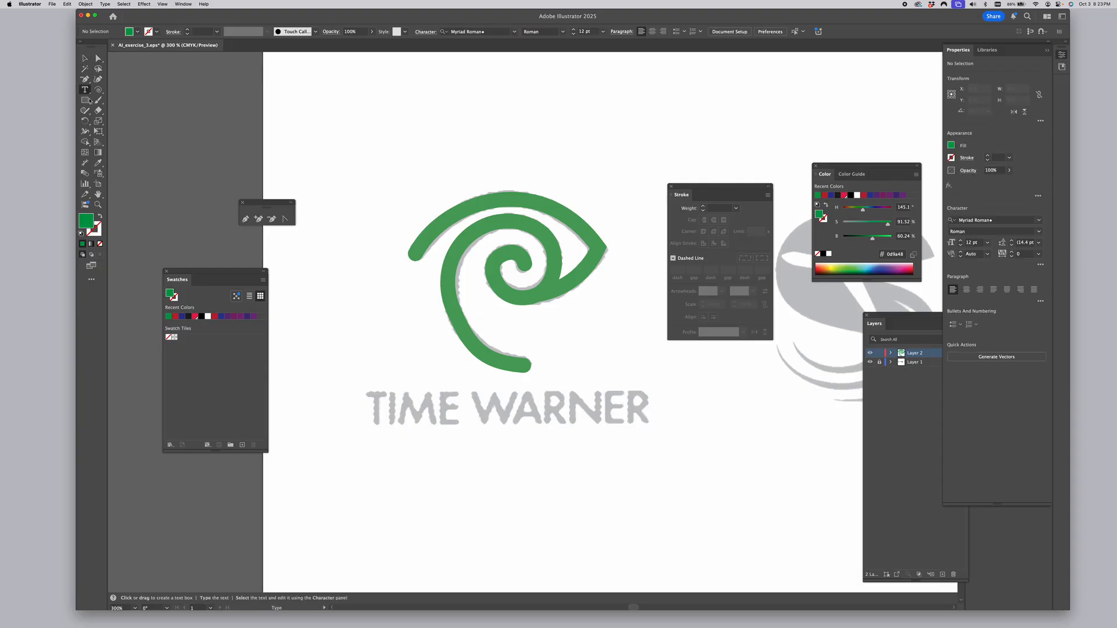
pyautogui.click(515, 426)
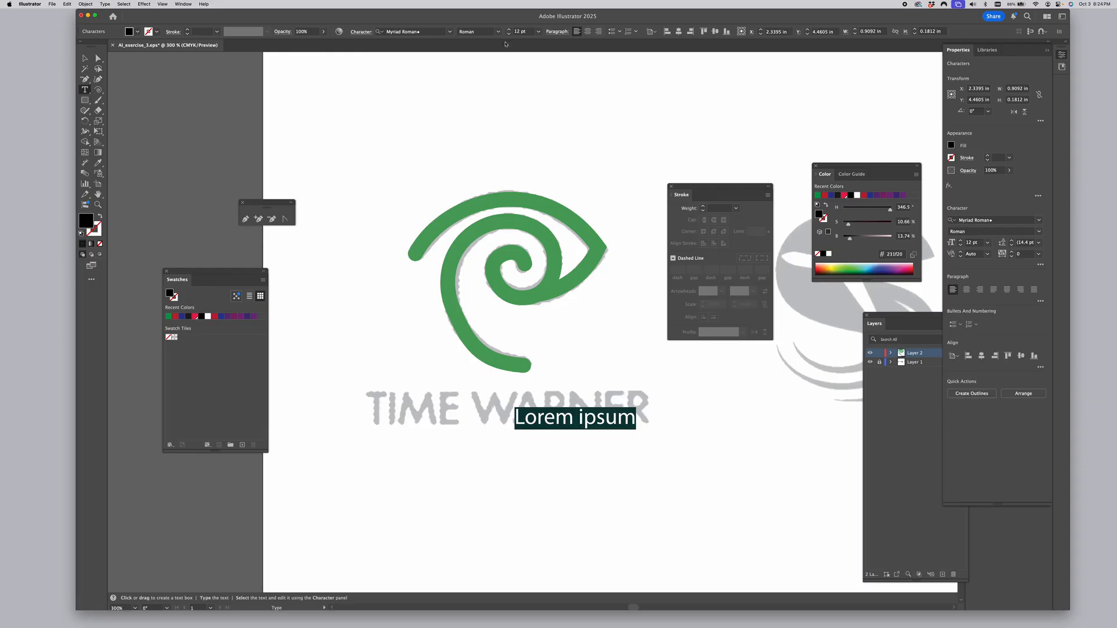
pyautogui.click(588, 32)
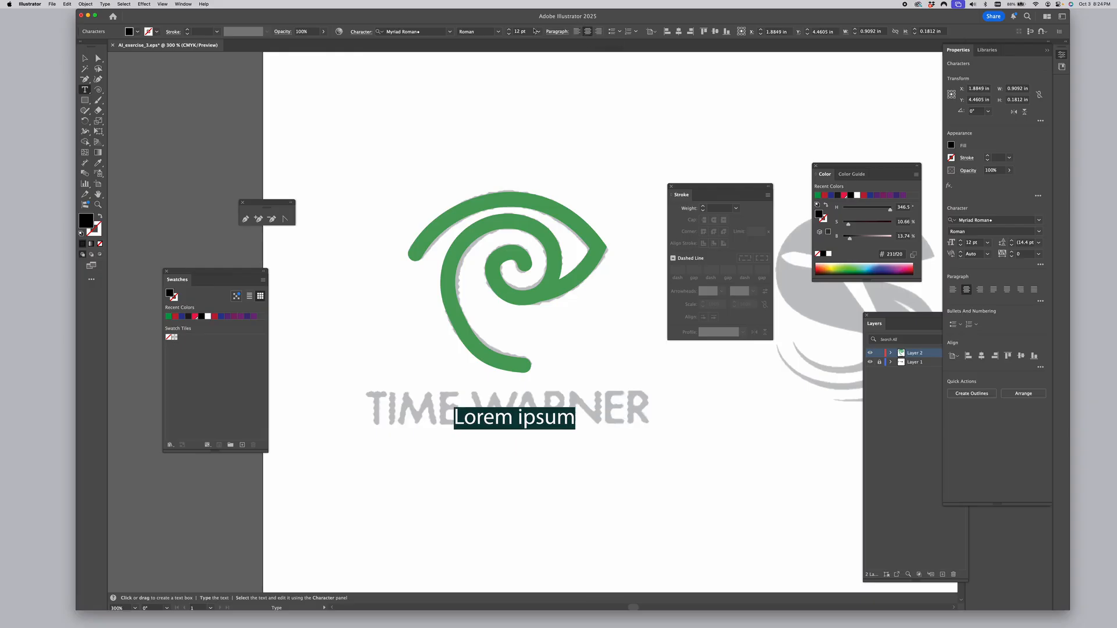
# Set the text's font size to 23 pt and enter "TIME WARNER" in place of the placeholder
pyautogui.click(509, 30)
pyautogui.click(509, 29)
pyautogui.click(509, 30)
pyautogui.click(509, 30)
pyautogui.click(509, 30)
pyautogui.click(509, 30)
pyautogui.click(509, 29)
pyautogui.click(509, 29)
pyautogui.click(509, 29)
pyautogui.click(509, 30)
pyautogui.click(509, 29)
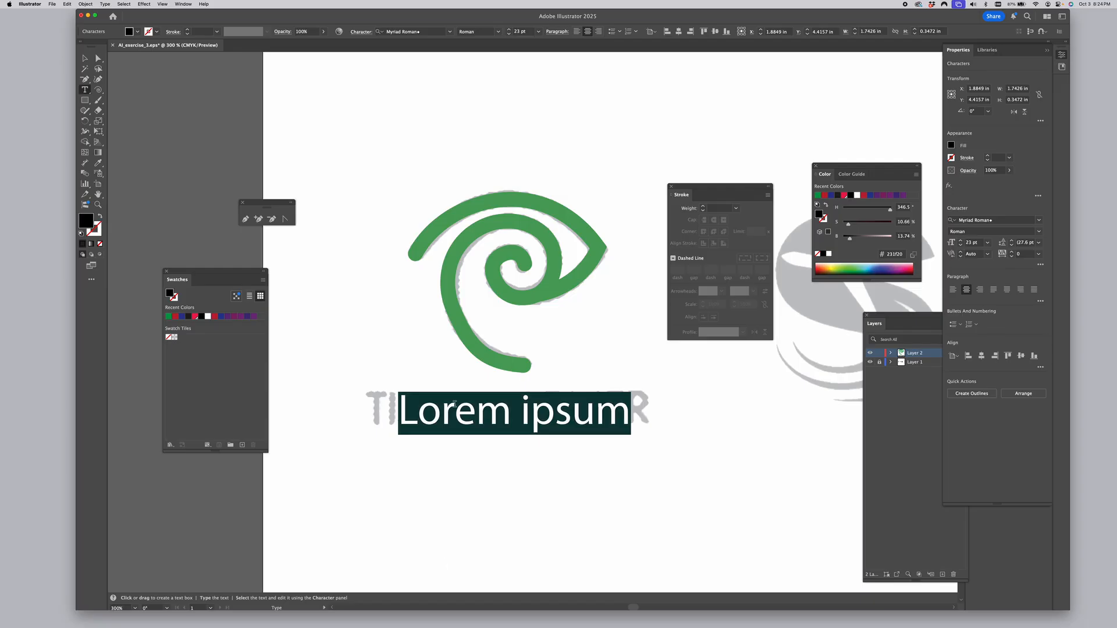
pyautogui.write('TIM')
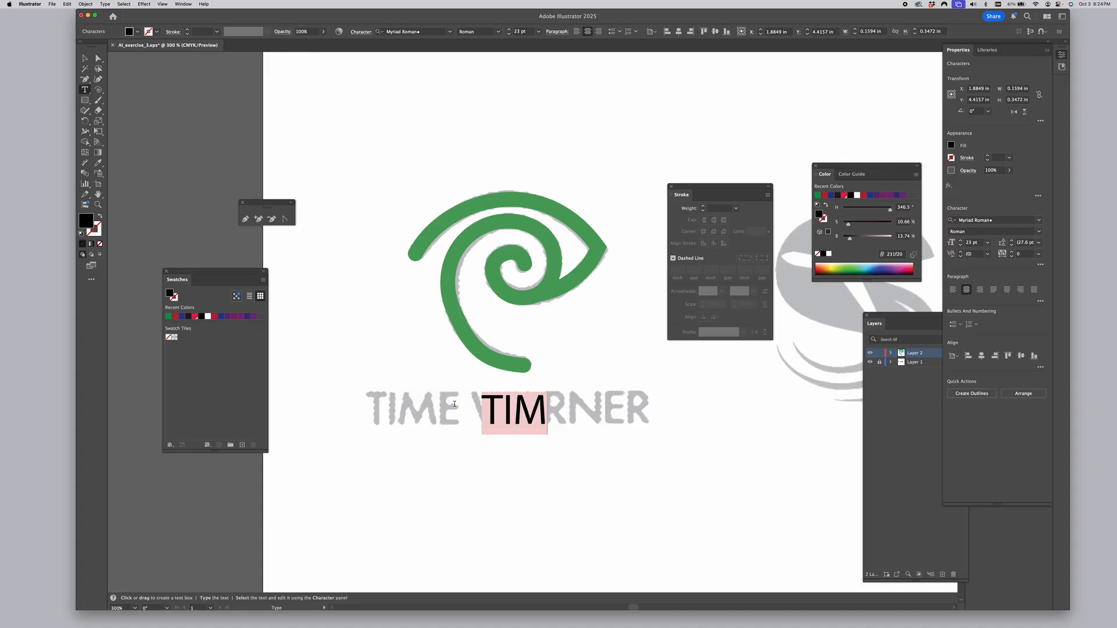
pyautogui.write('E WARNER')
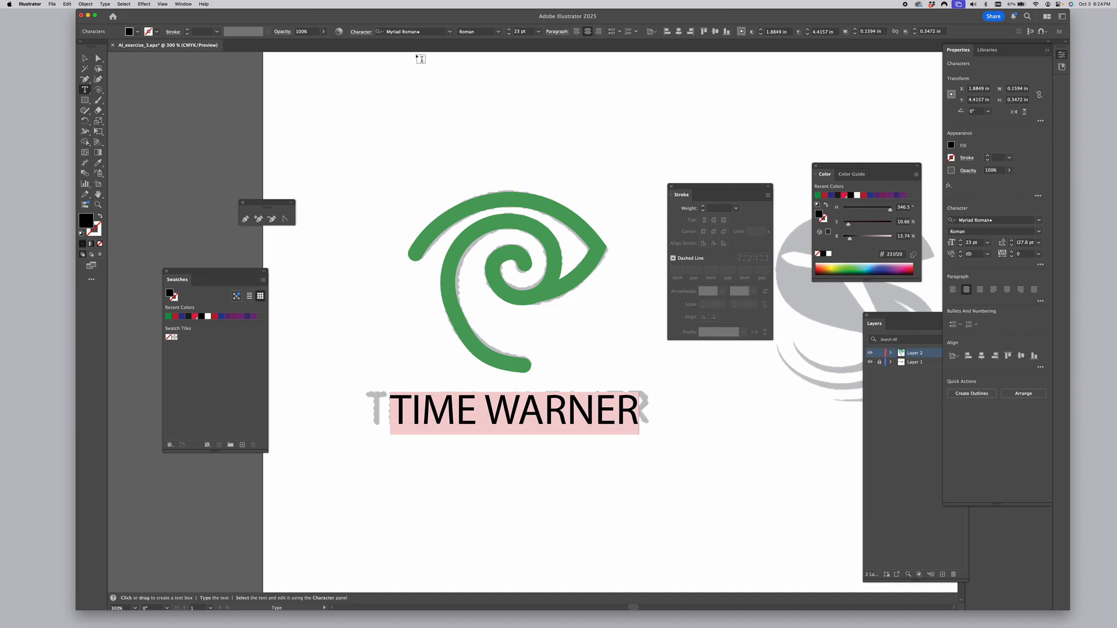
# Change the TIME WARNER text's font to Gibson SemiBold
pyautogui.click(450, 32)
pyautogui.scroll(5, 444, 167)
pyautogui.scroll(6, 443, 167)
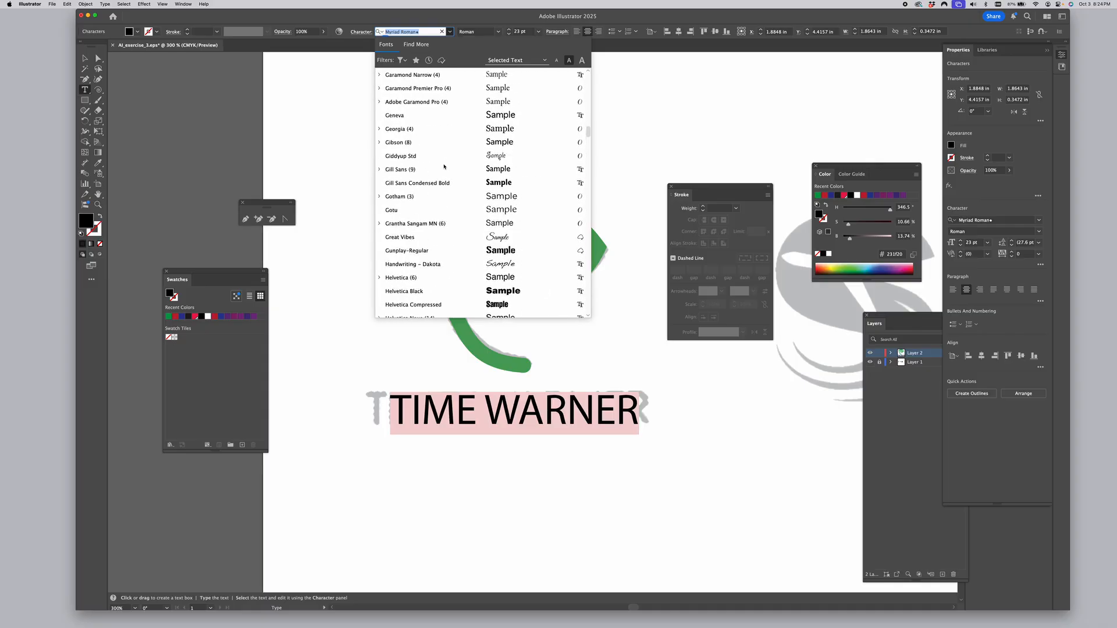
pyautogui.click(380, 142)
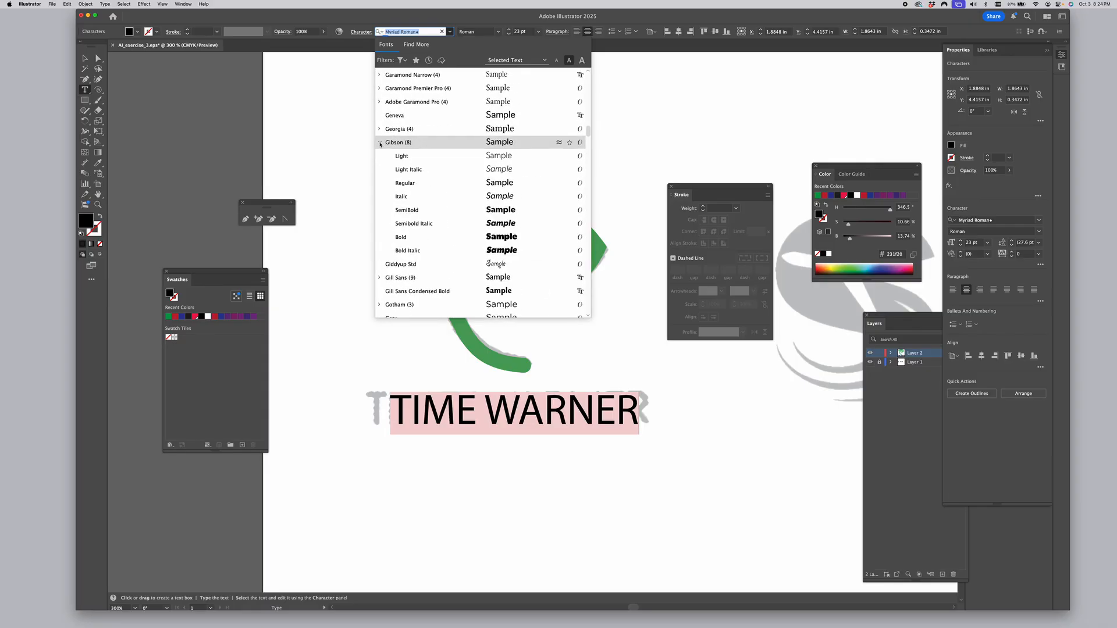
pyautogui.click(407, 210)
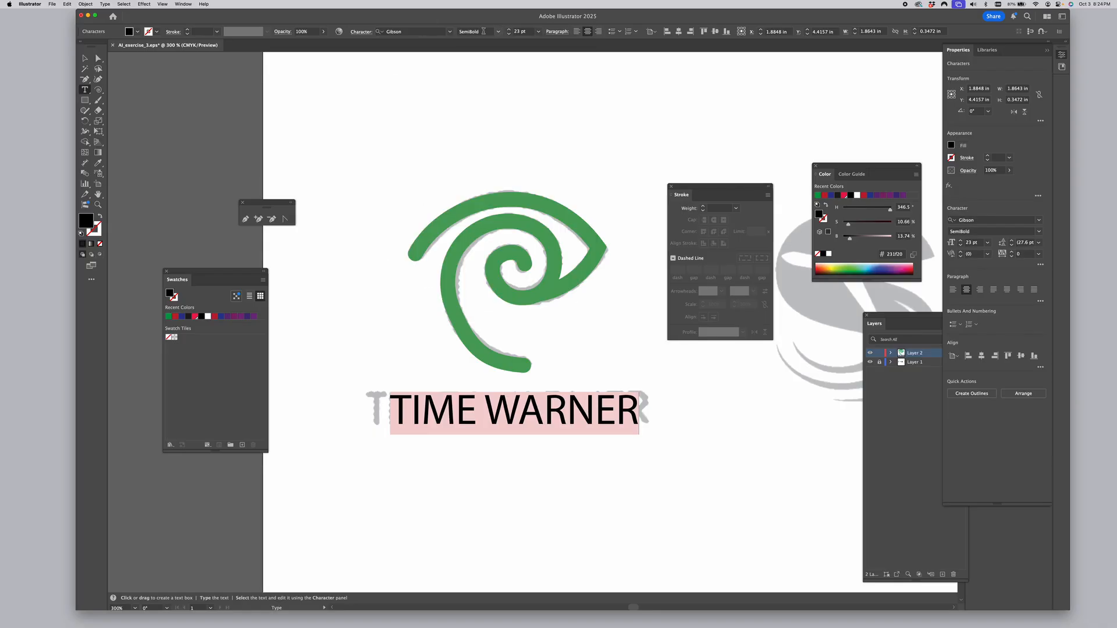
# Try to change the TIME WARNER text's font to Helvetica Bold
pyautogui.click(453, 33)
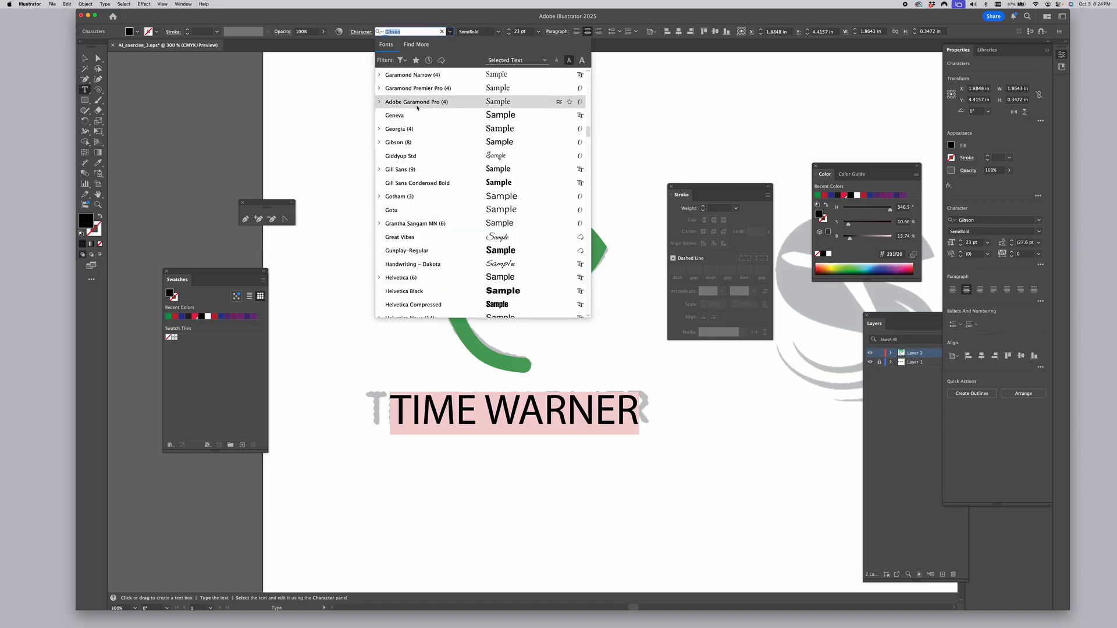
pyautogui.scroll(10, 417, 107)
pyautogui.scroll(-10, 418, 108)
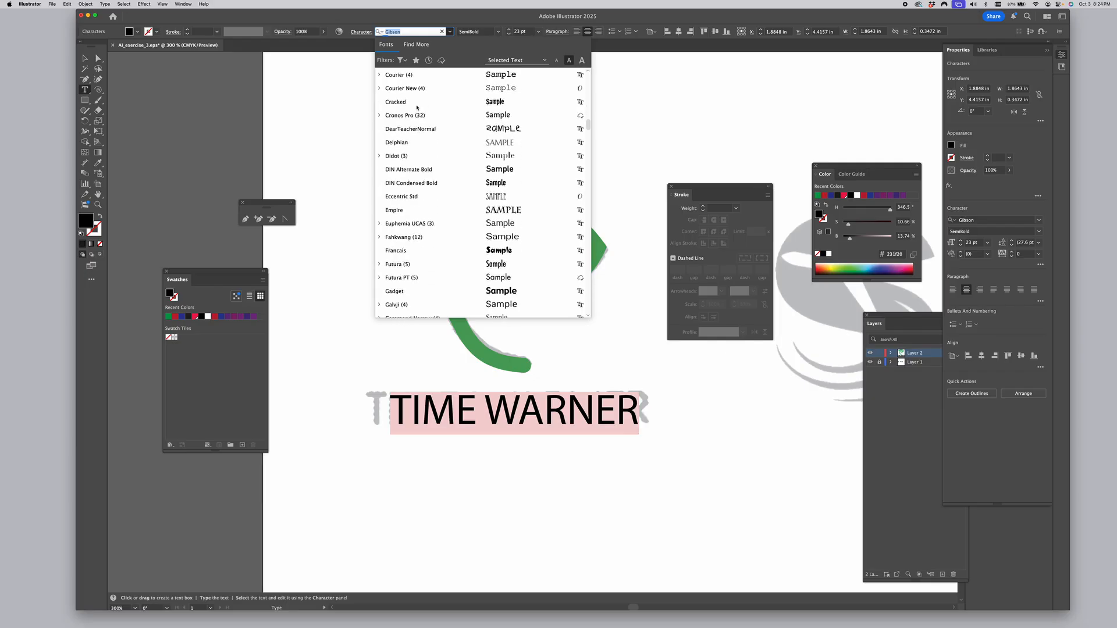
pyautogui.scroll(-5, 417, 108)
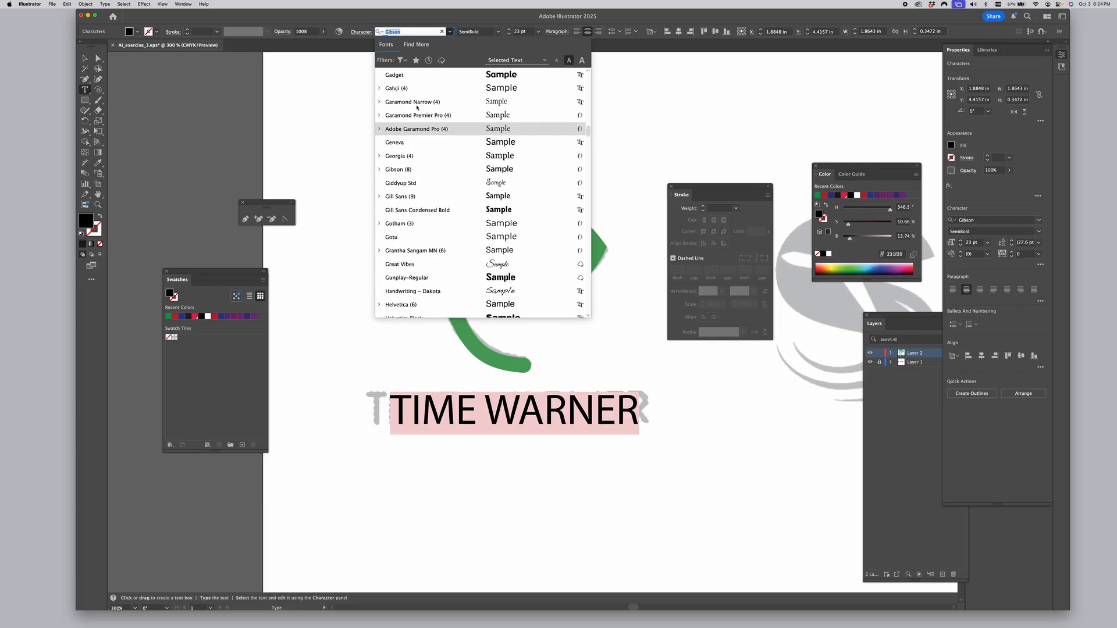
pyautogui.scroll(-4, 417, 107)
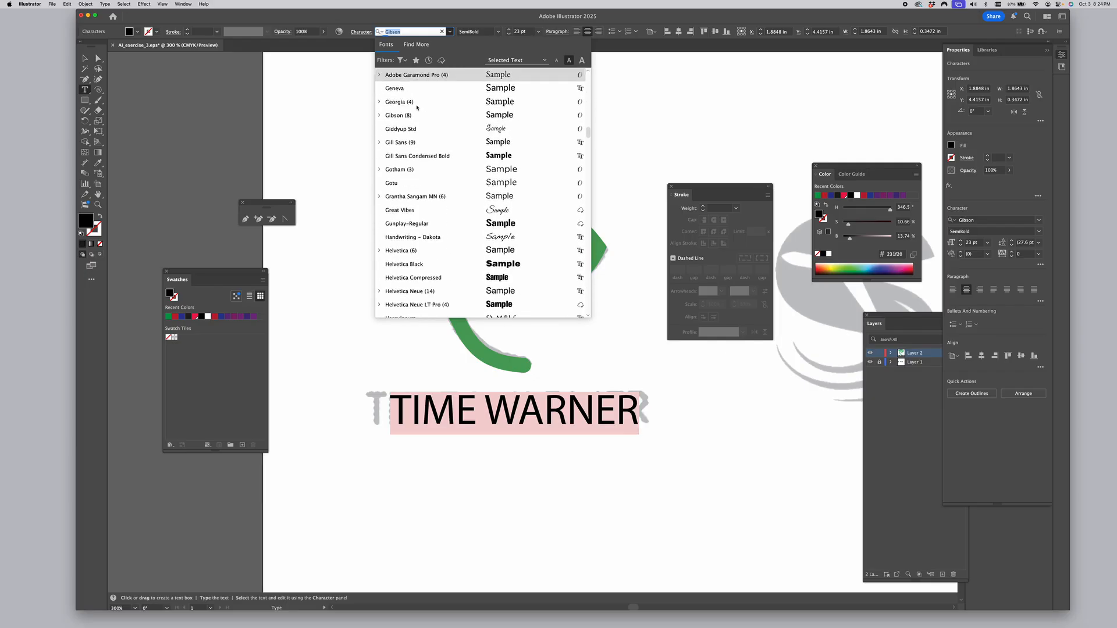
pyautogui.click(380, 250)
pyautogui.scroll(-8, 397, 288)
pyautogui.scroll(-2, 397, 288)
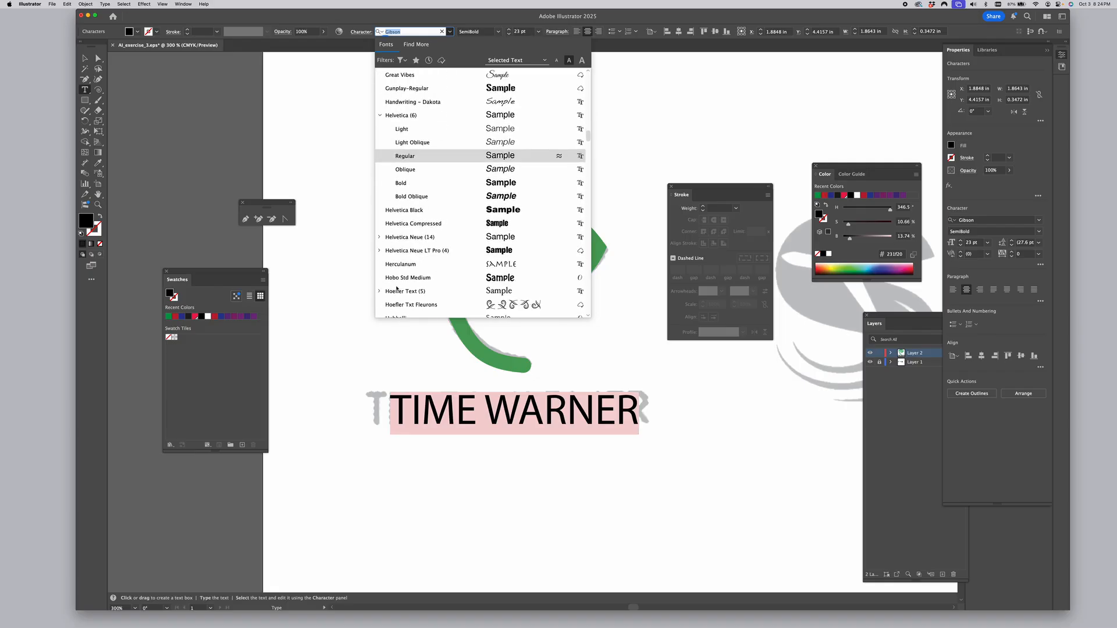
pyautogui.click(401, 184)
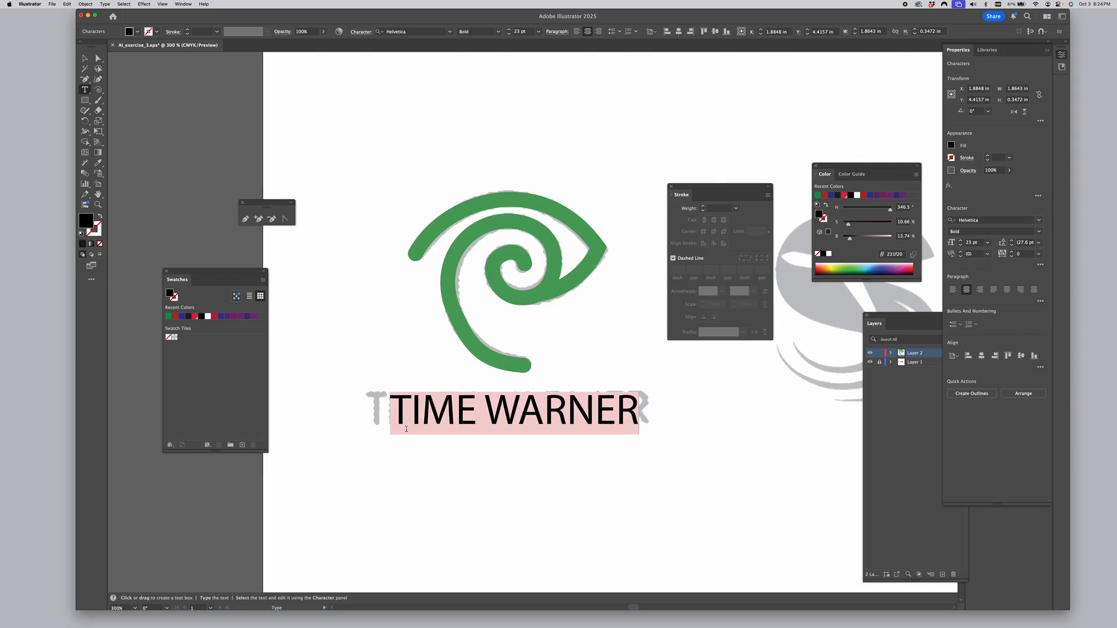
pyautogui.press('super+z')
# Select the TIME WARNER text as an object and set its font to Helvetica Neue Medium
pyautogui.click(85, 59)
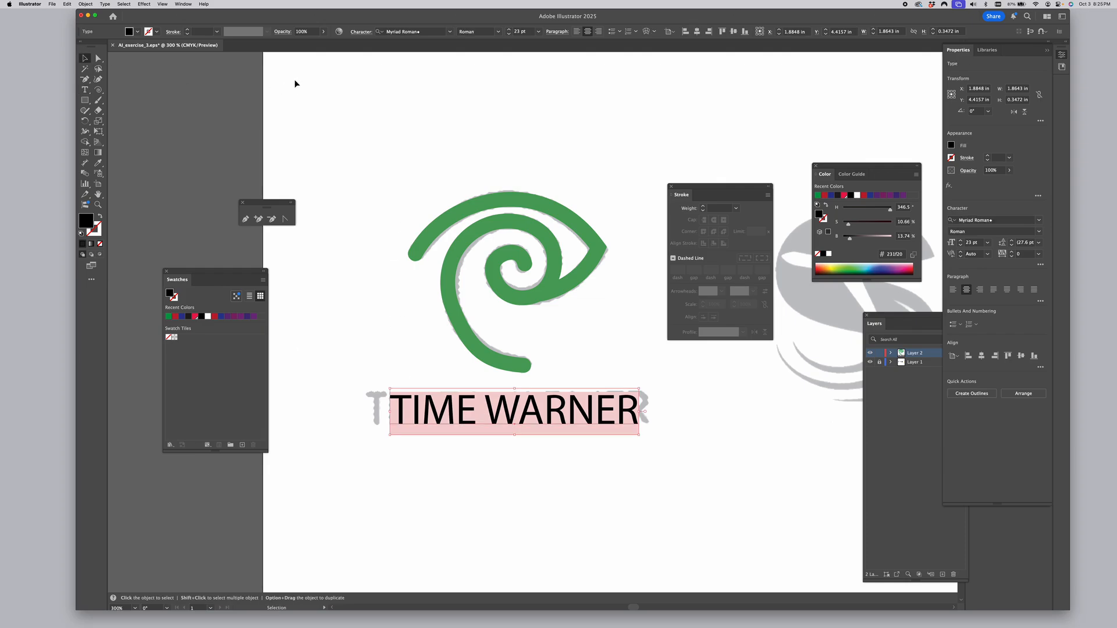
pyautogui.click(450, 35)
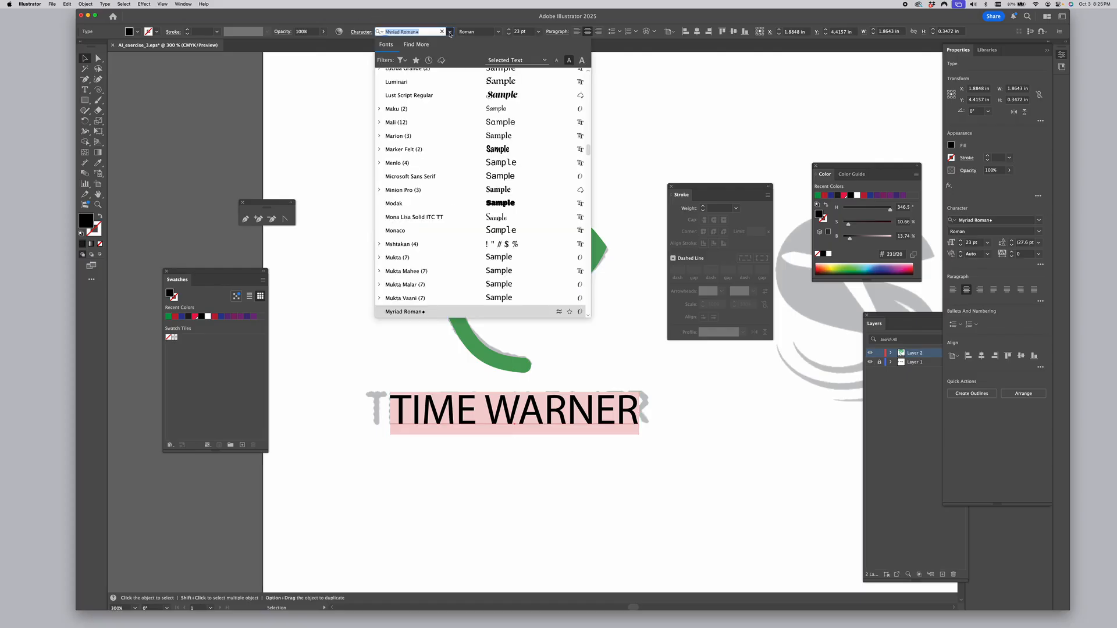
pyautogui.scroll(5, 429, 137)
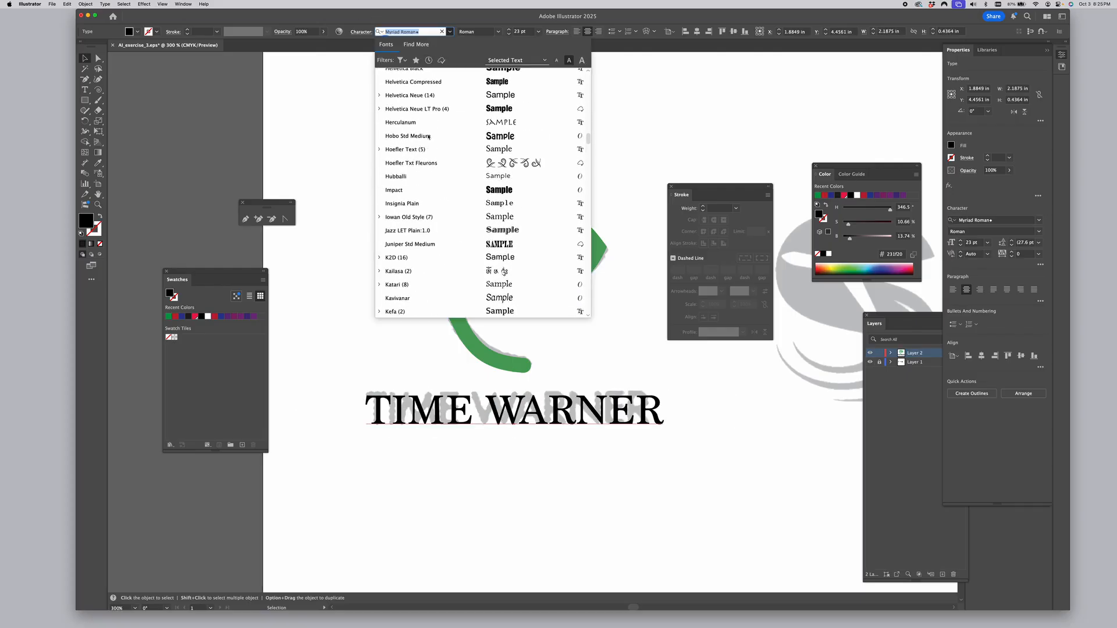
pyautogui.click(380, 95)
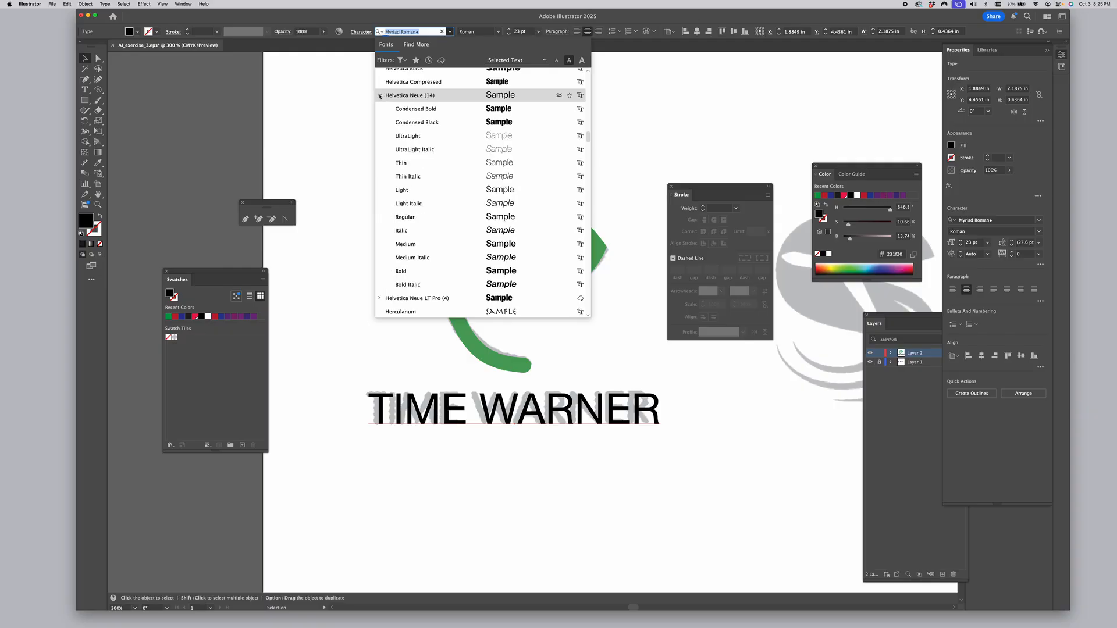
pyautogui.click(401, 244)
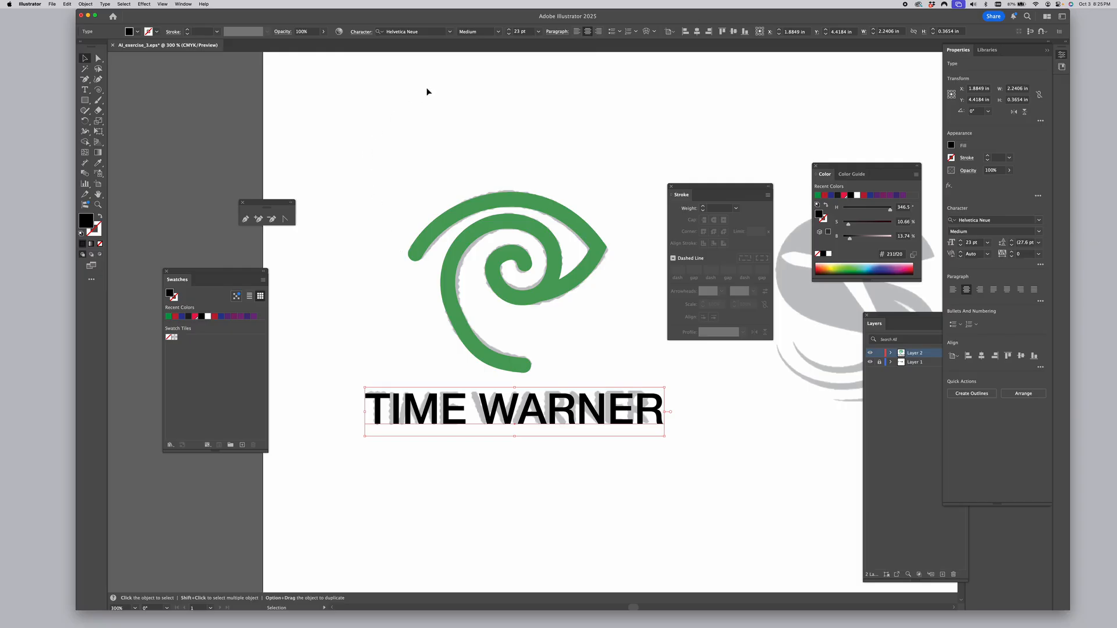
# Tighten the TIME WARNER text's tracking to -25 and nudge it left to line up with the template lettering
pyautogui.click(359, 33)
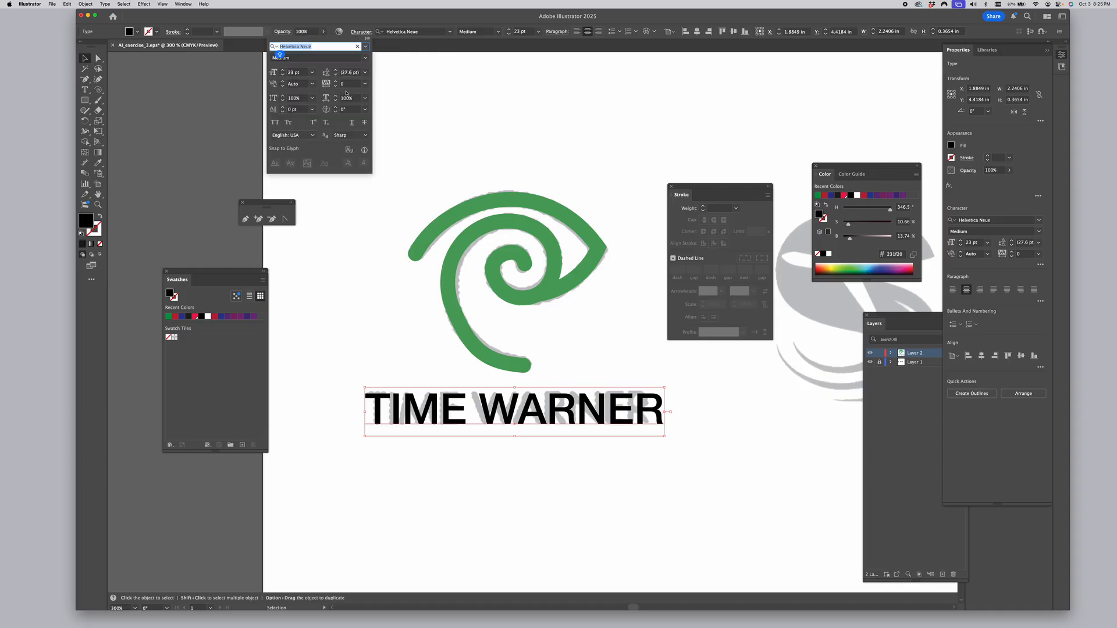
pyautogui.click(366, 85)
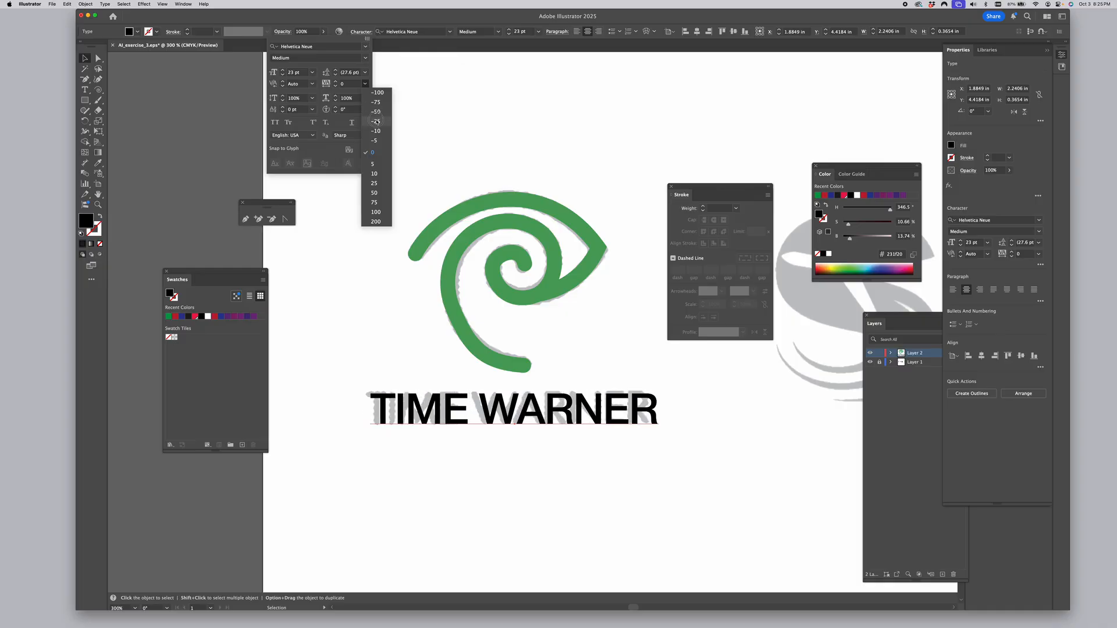
pyautogui.click(376, 121)
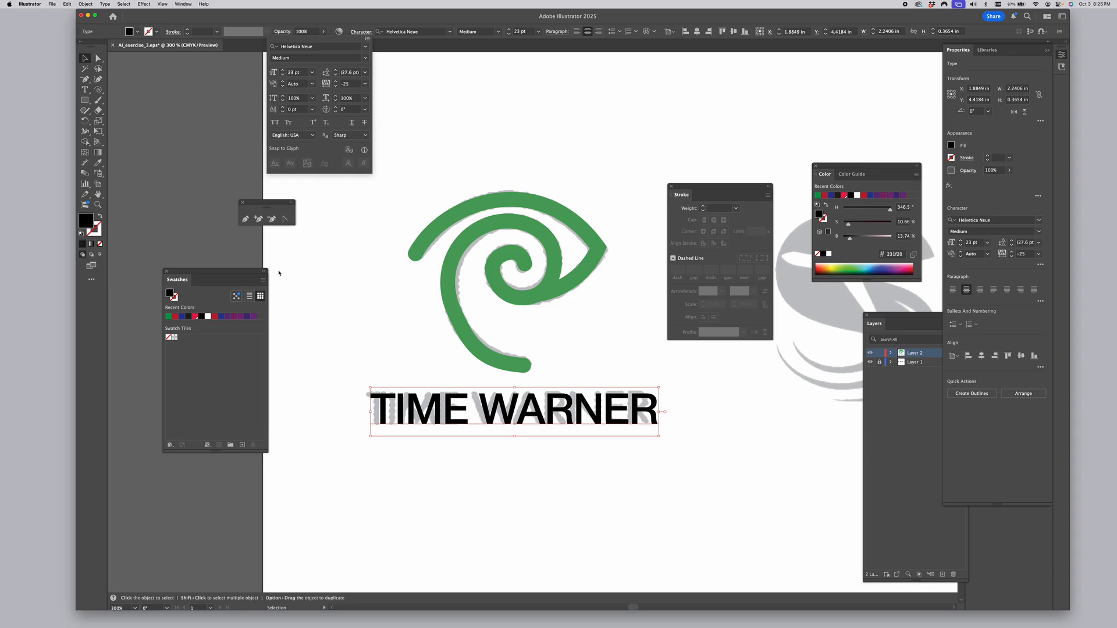
pyautogui.click(314, 303)
pyautogui.press('Left')
pyautogui.press('Left')
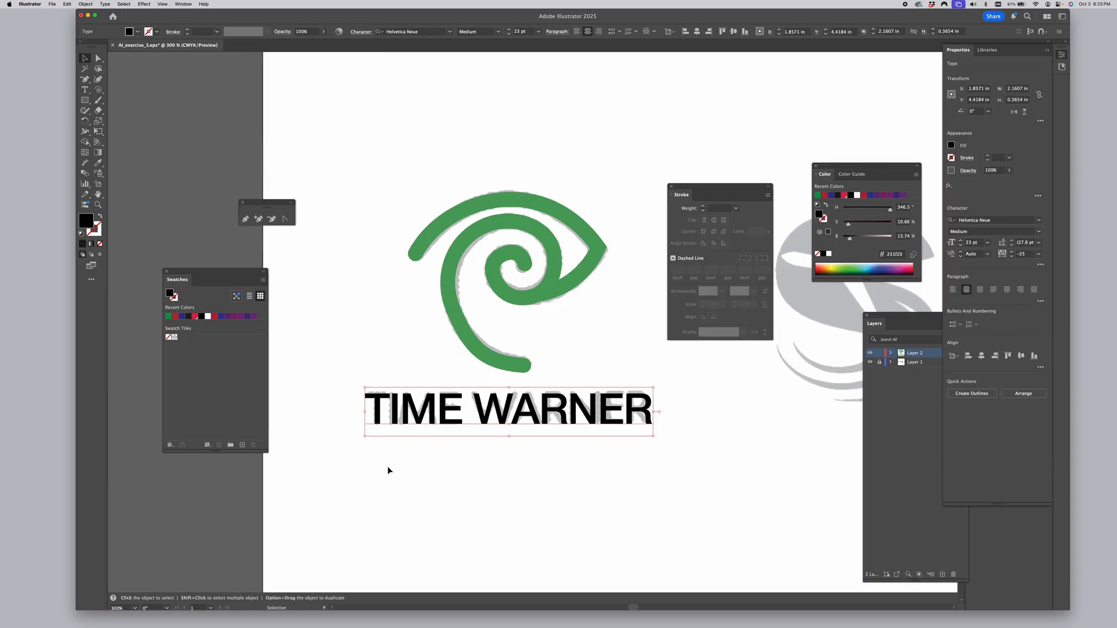
pyautogui.click(478, 464)
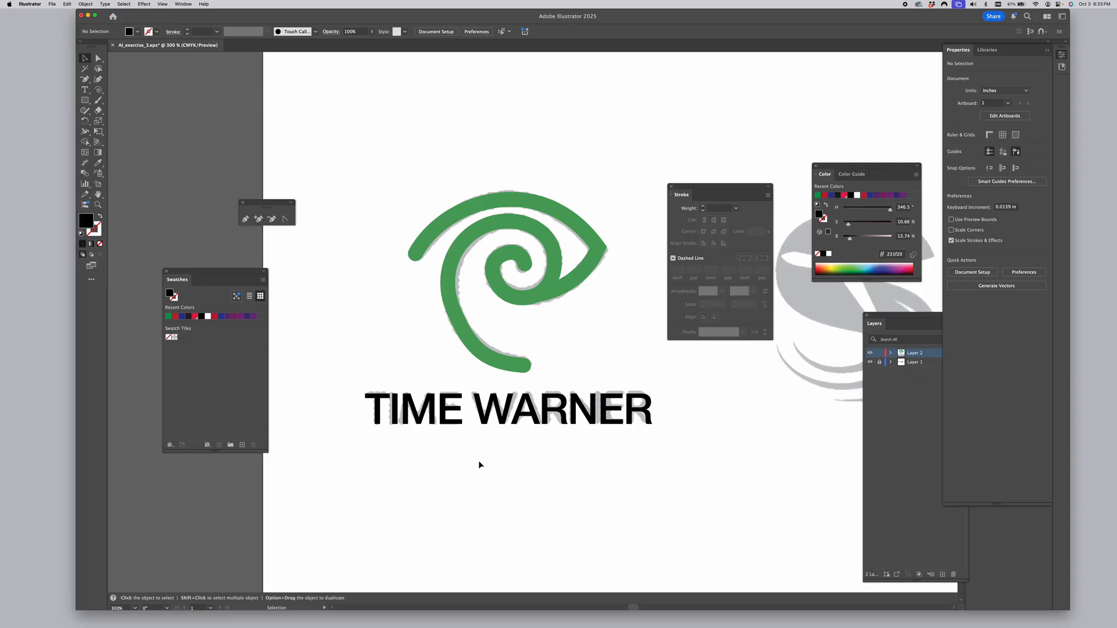
# Start a Pen tool path at the airplane's tail tip in the template S logo
pyautogui.press('space')
pyautogui.moveTo(699, 481); pyautogui.dragTo(402, 480)
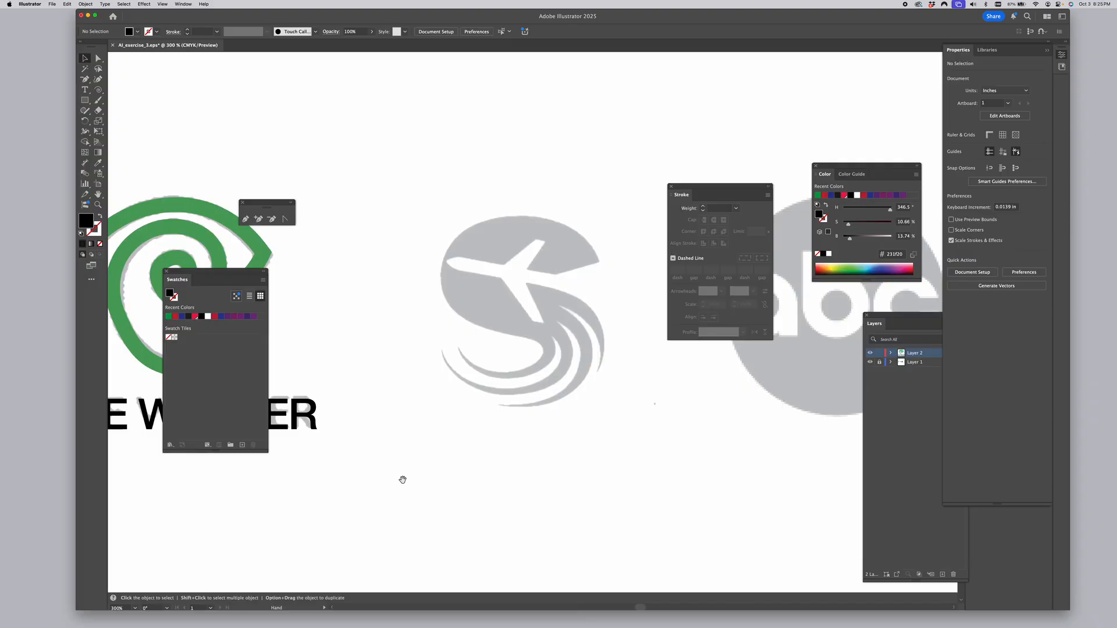
pyautogui.moveTo(530, 438); pyautogui.dragTo(516, 438)
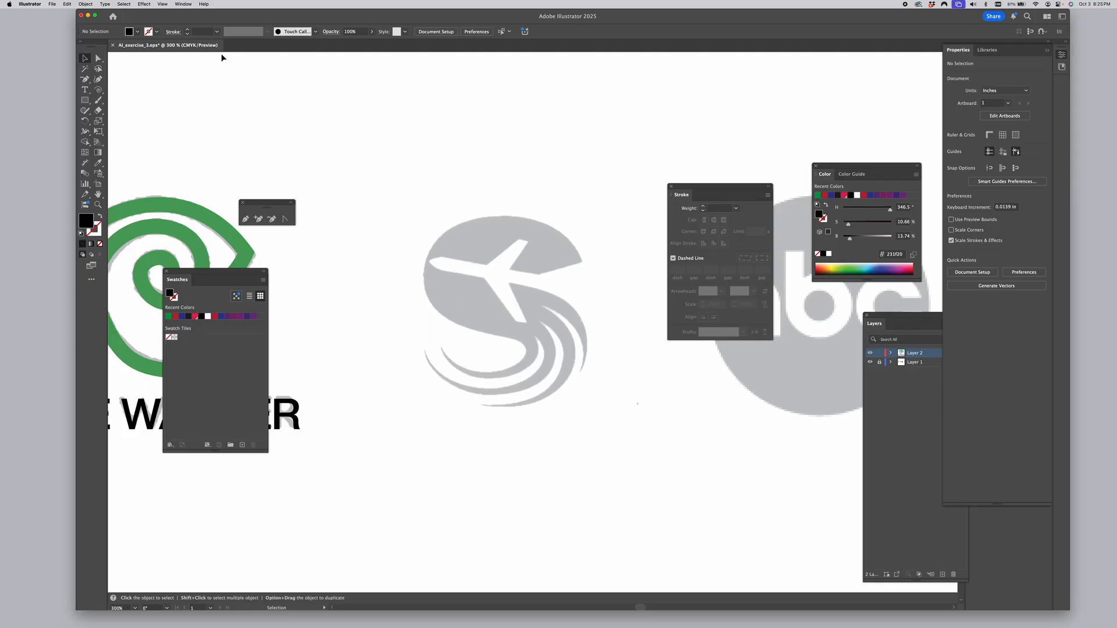
pyautogui.click(84, 79)
pyautogui.moveTo(85, 78); pyautogui.dragTo(115, 80)
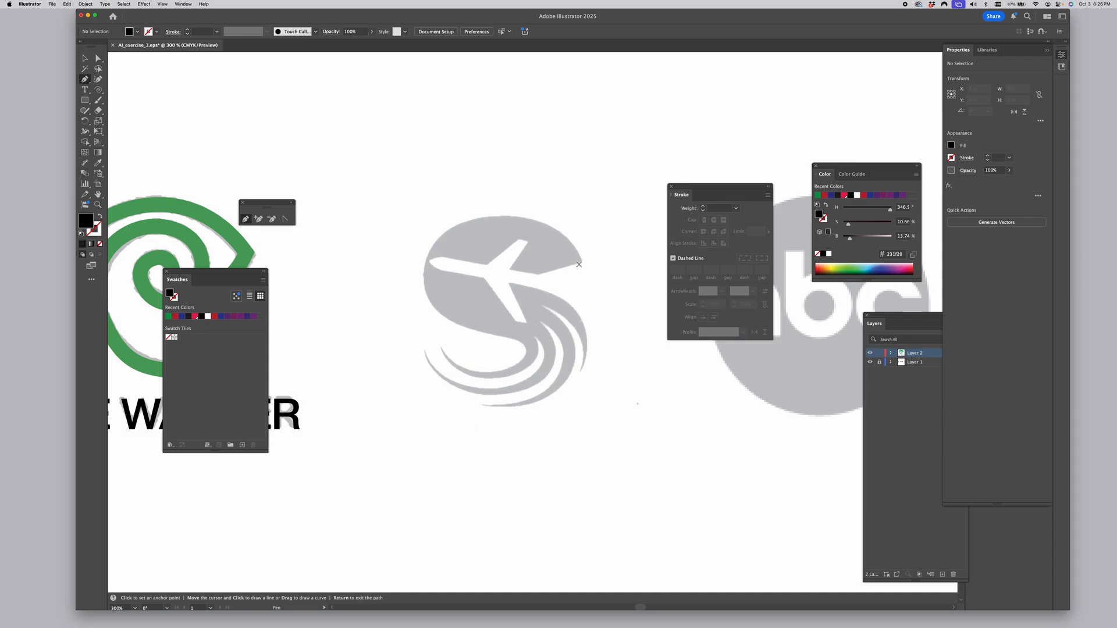
pyautogui.click(539, 275)
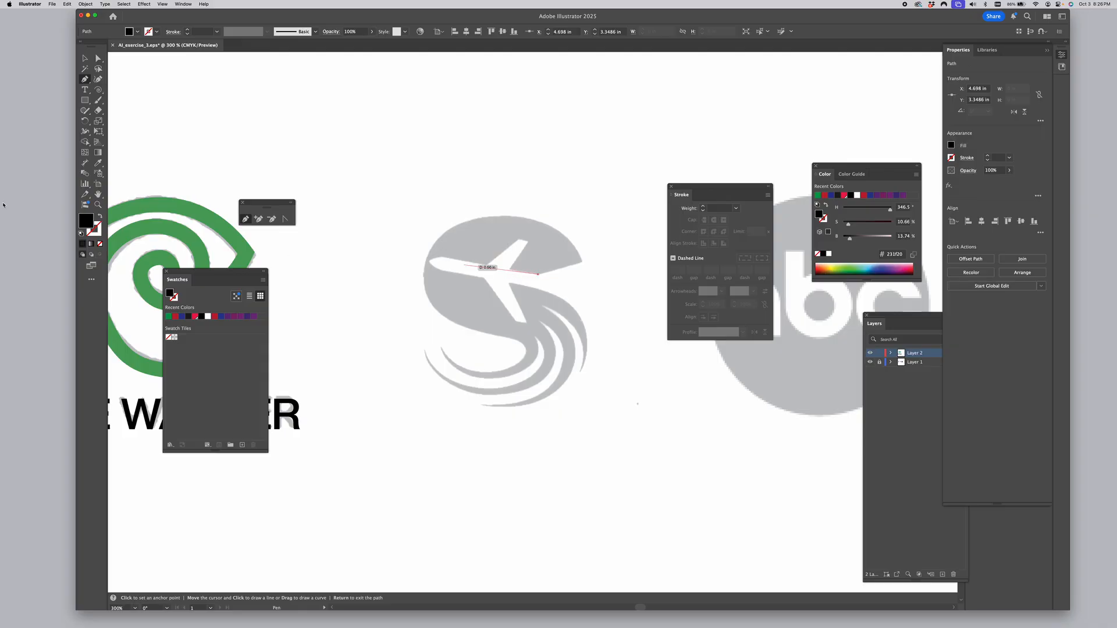
# Trace the airplane's upper wing from the tail, giving the path a red #ec4924 stroke and no fill
pyautogui.click(101, 219)
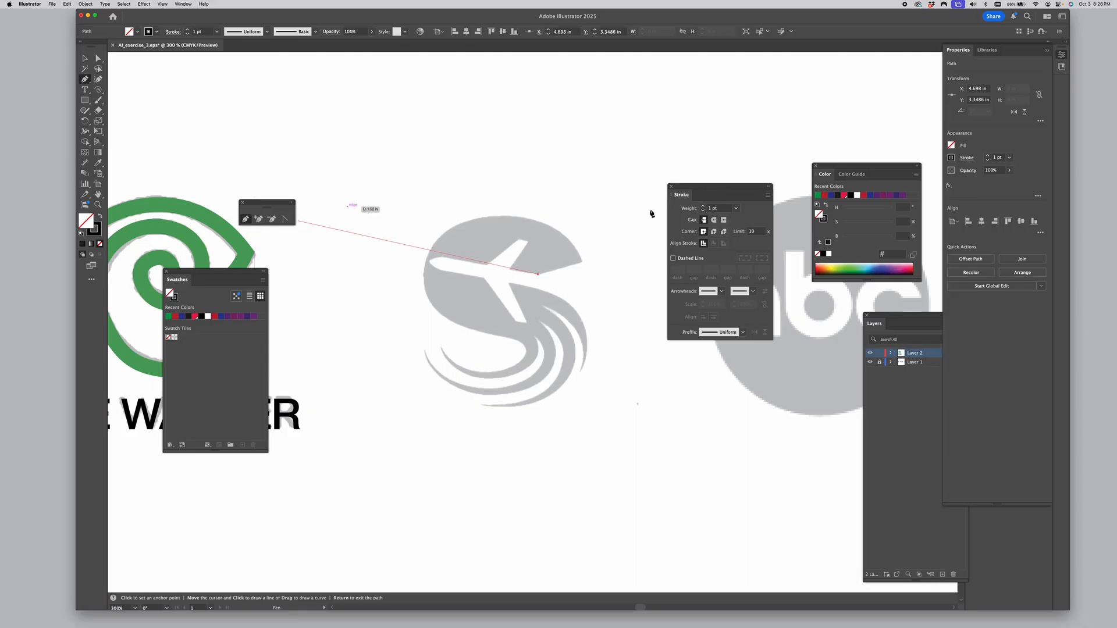
pyautogui.click(818, 266)
pyautogui.click(509, 270)
pyautogui.click(526, 241)
pyautogui.click(520, 240)
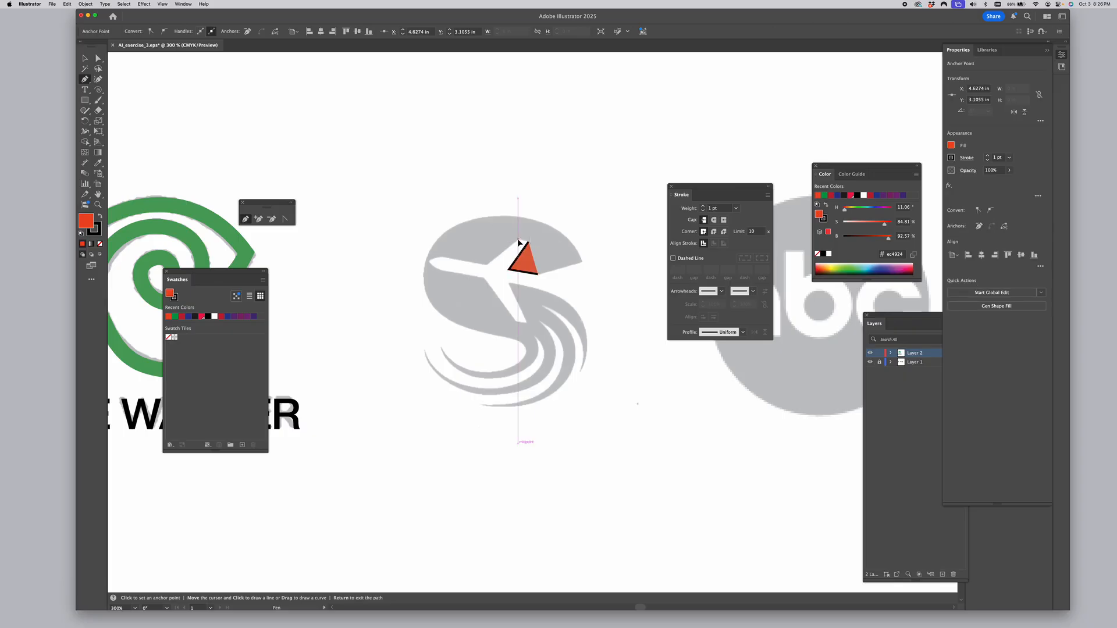
pyautogui.click(100, 216)
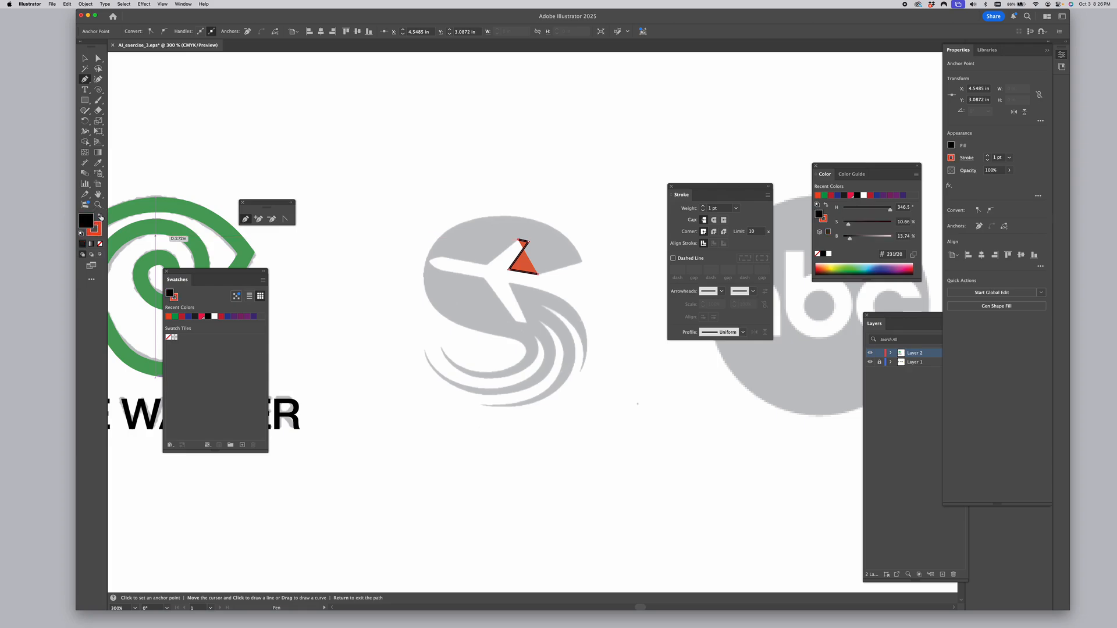
pyautogui.click(100, 244)
# Continue the path along the upper fuselage, around the nose and back along the lower fuselage to the lower wing
pyautogui.click(488, 267)
pyautogui.click(442, 257)
pyautogui.click(429, 259)
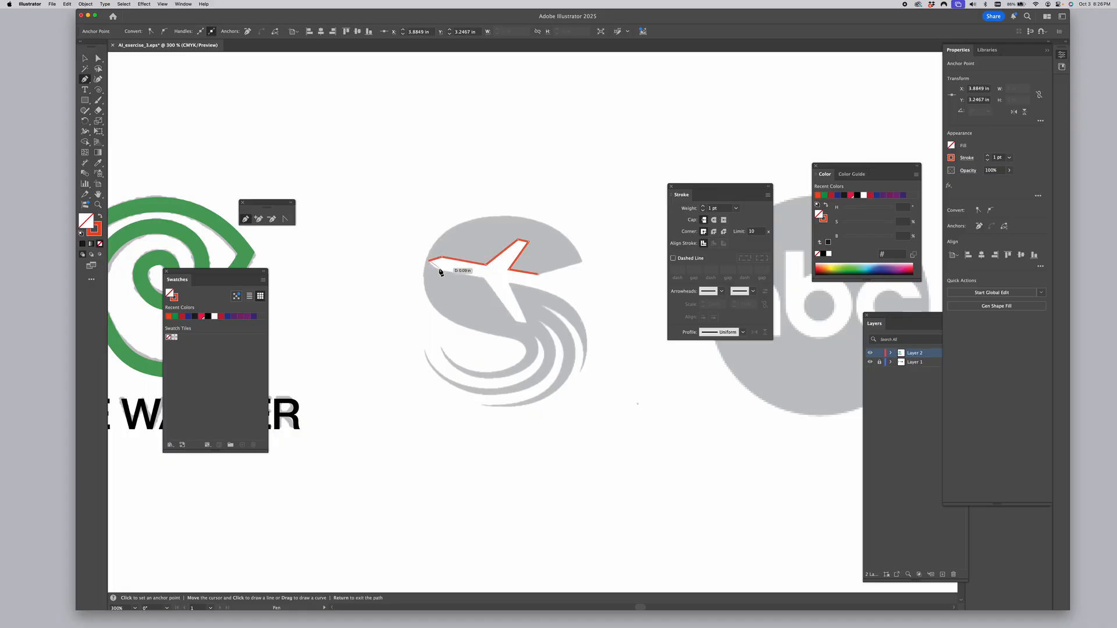
pyautogui.click(439, 270)
pyautogui.click(485, 278)
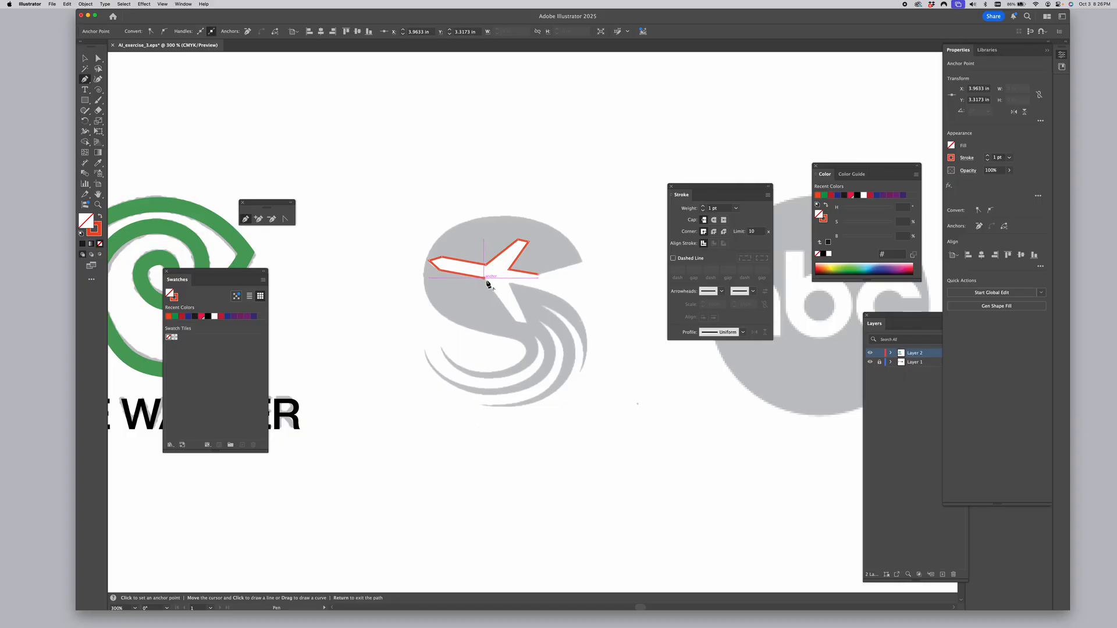
# Trace the lower wing back to the fuselage, ending in a curved anchor where the S's outer streak begins
pyautogui.click(515, 320)
pyautogui.click(526, 323)
pyautogui.moveTo(509, 282); pyautogui.dragTo(516, 275)
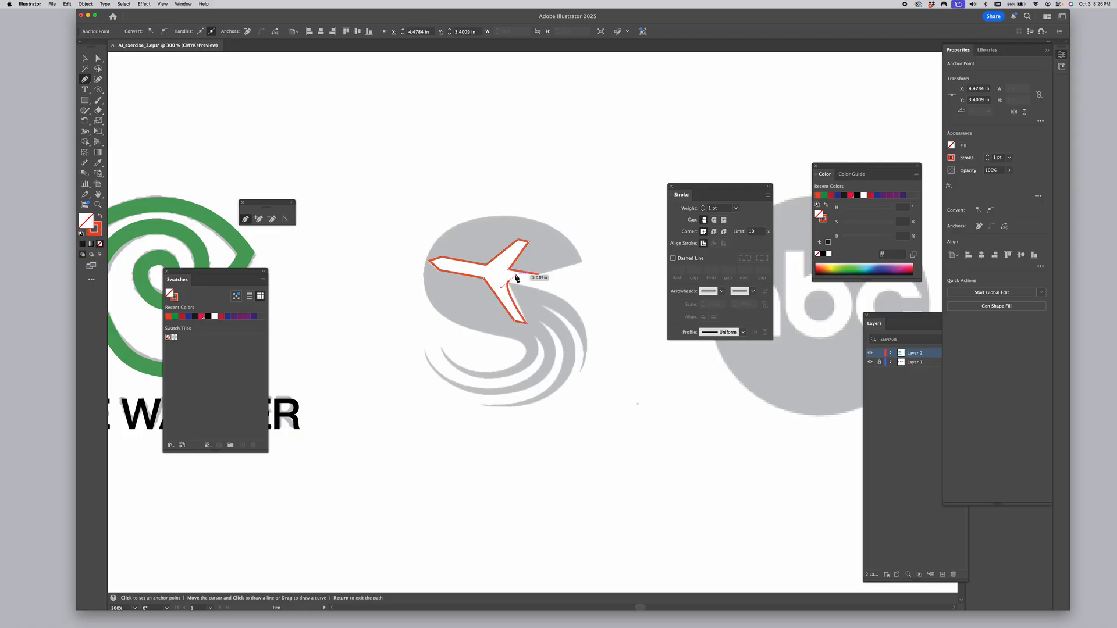
pyautogui.moveTo(501, 288); pyautogui.dragTo(508, 283)
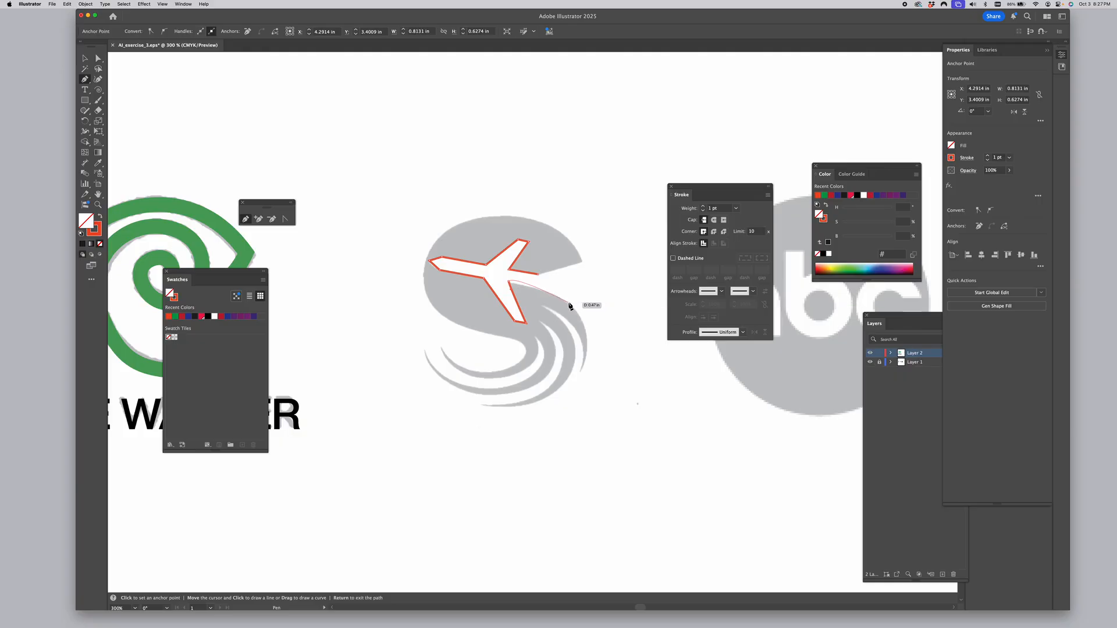
# Trace the outermost streak of the S down to its pointed tip and back up its inner edge with curved segments
pyautogui.moveTo(569, 303); pyautogui.dragTo(582, 315)
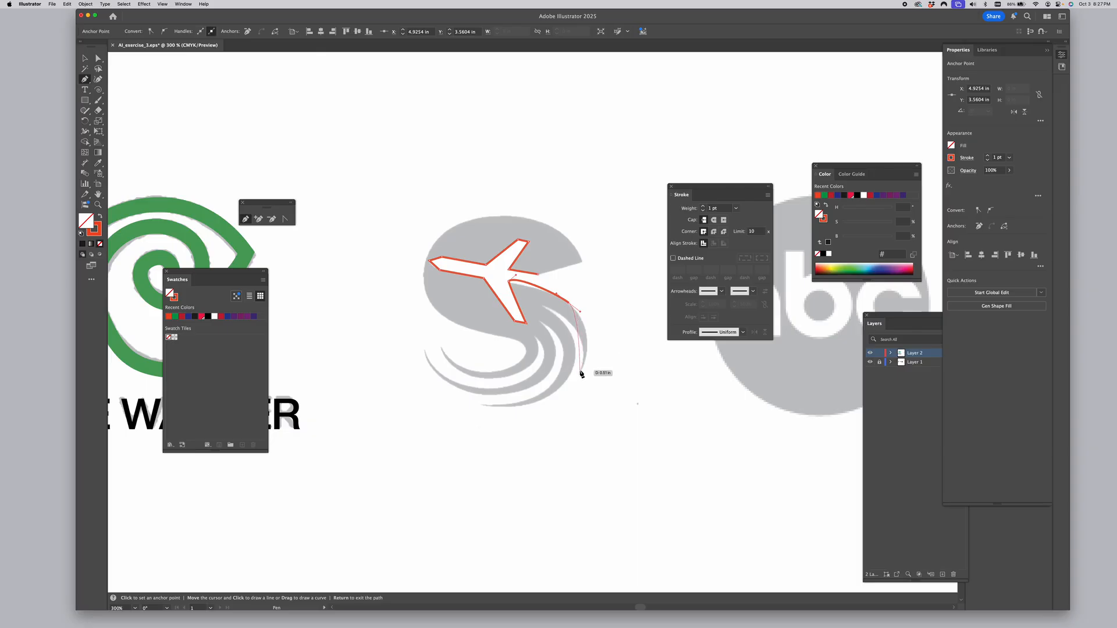
pyautogui.moveTo(580, 371); pyautogui.dragTo(583, 342)
pyautogui.press('alt')
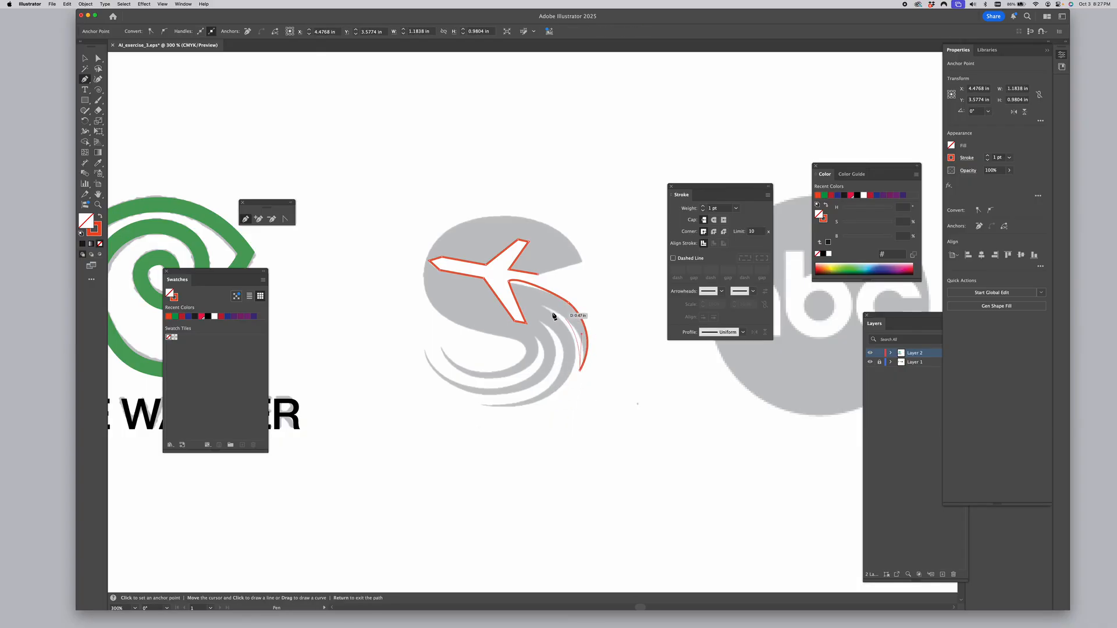
pyautogui.moveTo(543, 305); pyautogui.dragTo(511, 290)
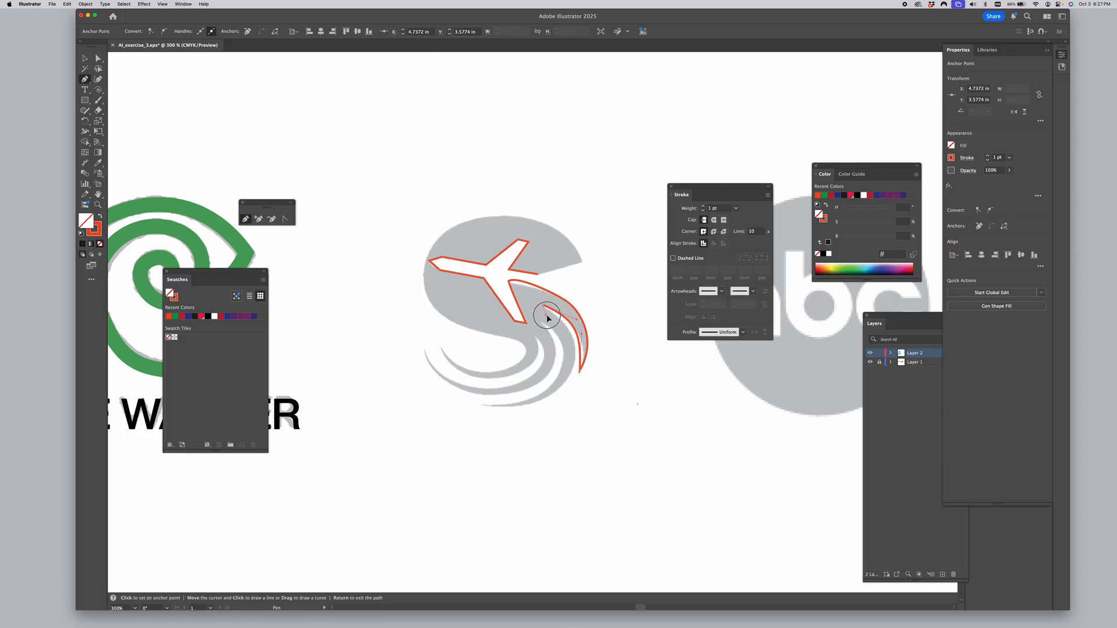
pyautogui.click(579, 373)
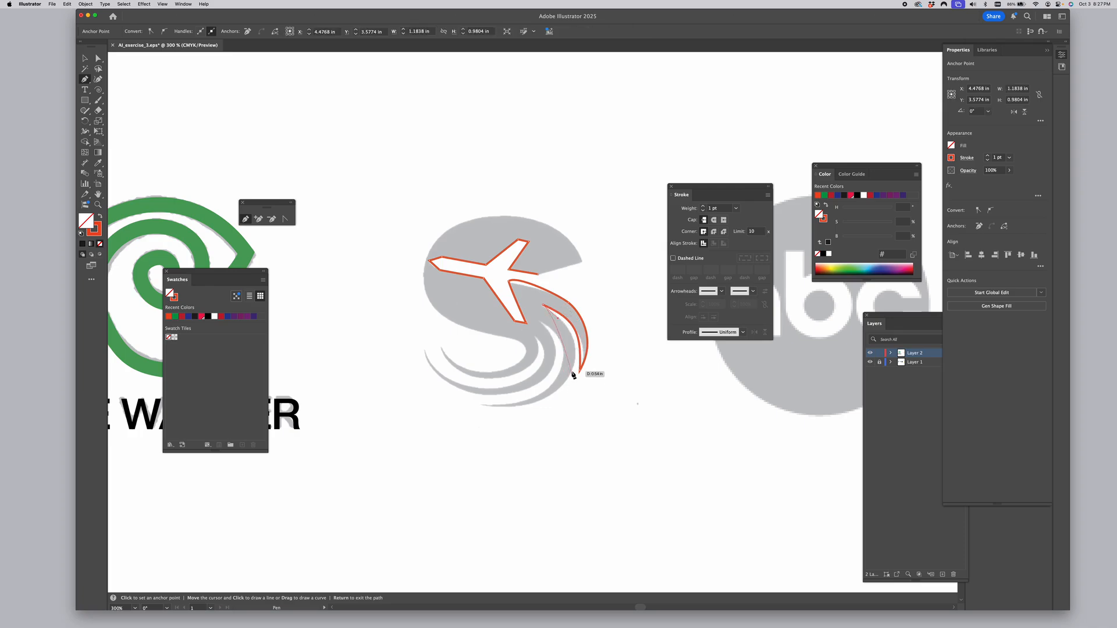
# Trace the second streak of the S around to its pointed tip and back, redirecting the end anchor's handle down the next streak
pyautogui.click(552, 401)
pyautogui.moveTo(481, 405); pyautogui.dragTo(454, 393)
pyautogui.click(521, 402)
pyautogui.moveTo(542, 323); pyautogui.dragTo(488, 287)
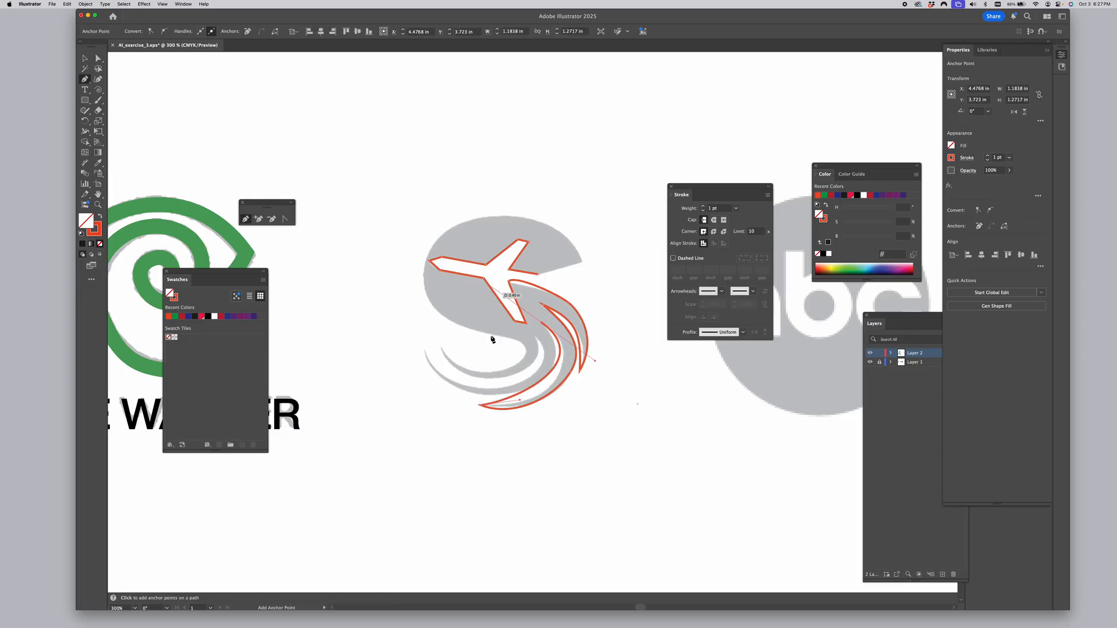
pyautogui.press('alt')
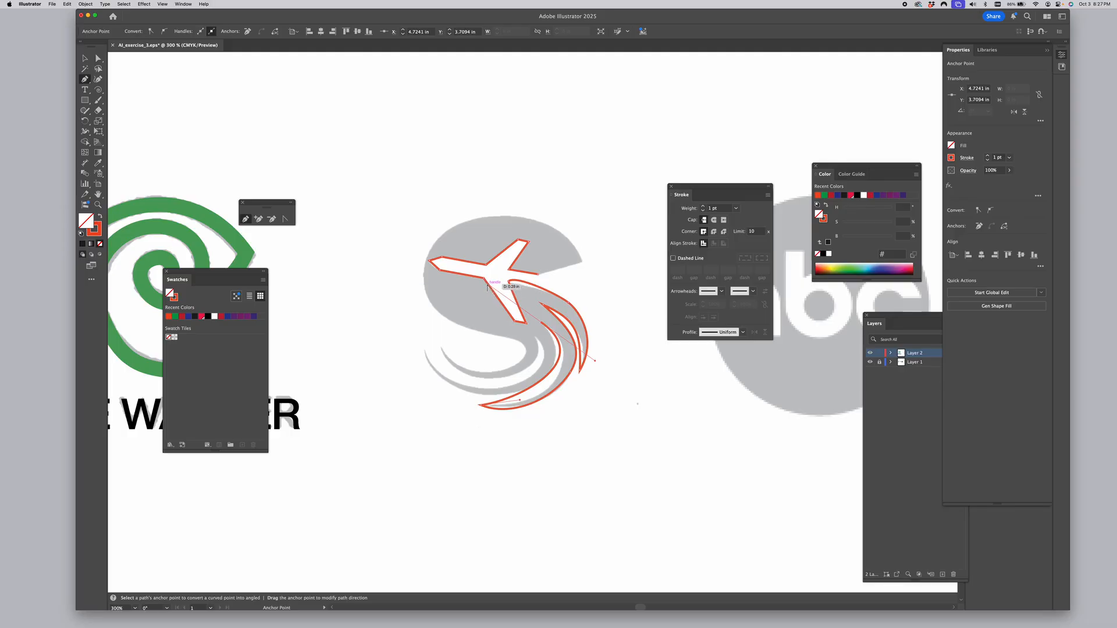
pyautogui.keyDown('alt'); pyautogui.click(488, 284); pyautogui.keyUp('alt')
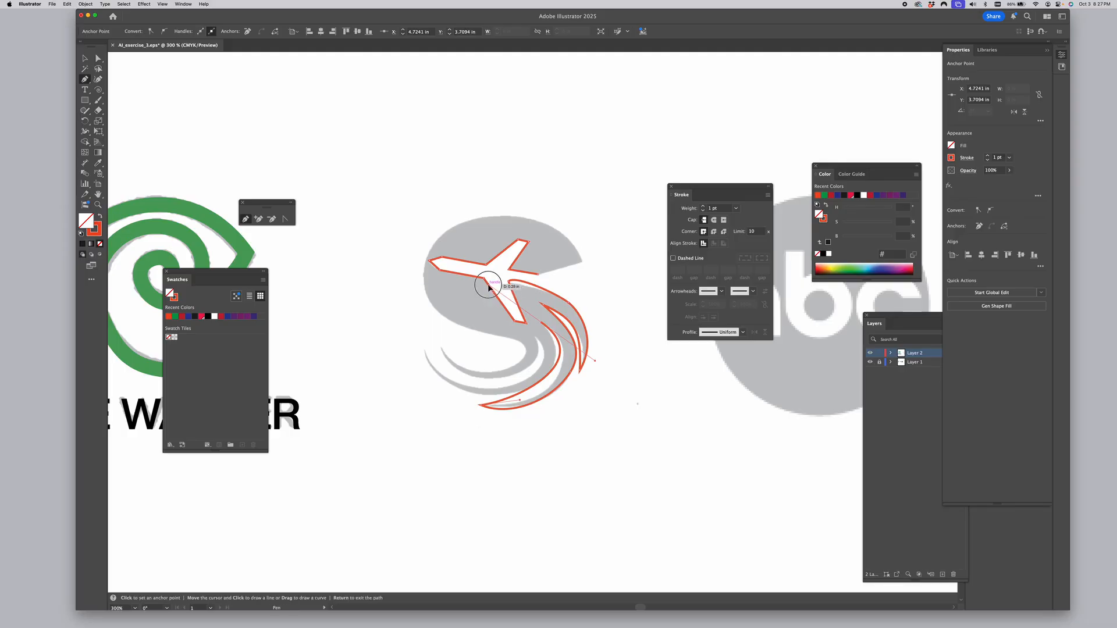
pyautogui.click(537, 356)
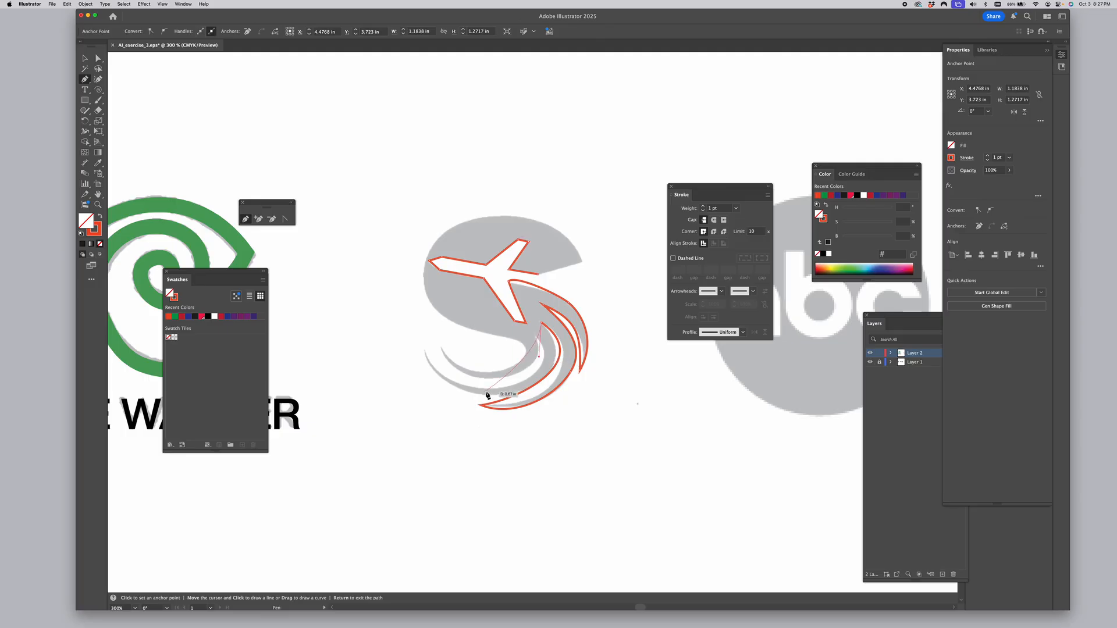
# Trace the lower edge of the S's third streak with curved segments, ending at its pointed tip
pyautogui.moveTo(490, 398); pyautogui.dragTo(429, 388)
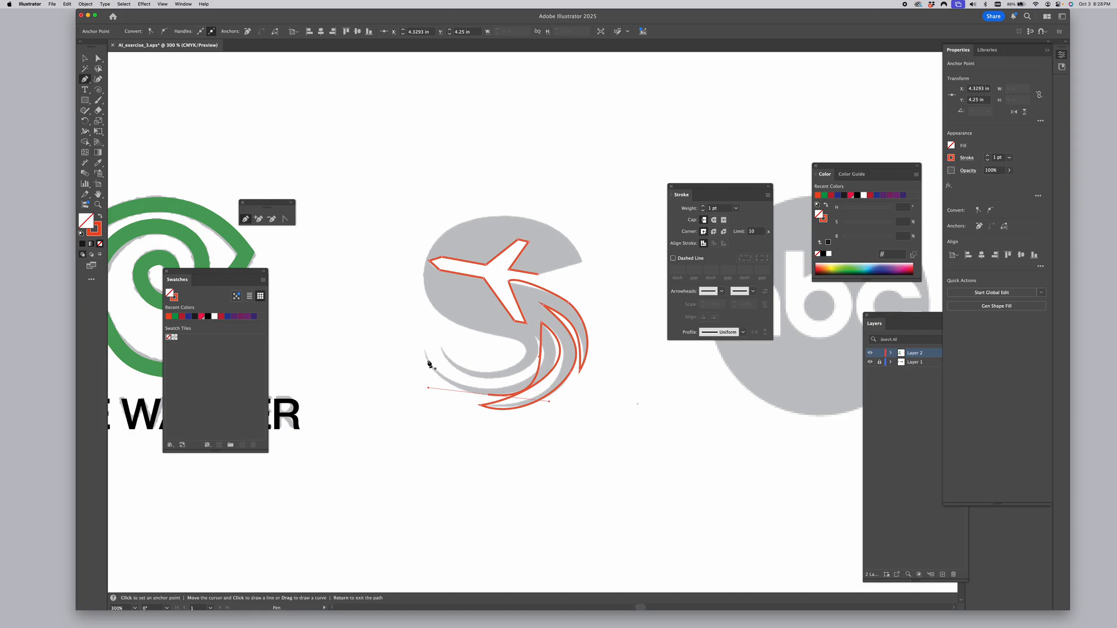
pyautogui.moveTo(423, 350); pyautogui.dragTo(423, 373)
pyautogui.press('Return')
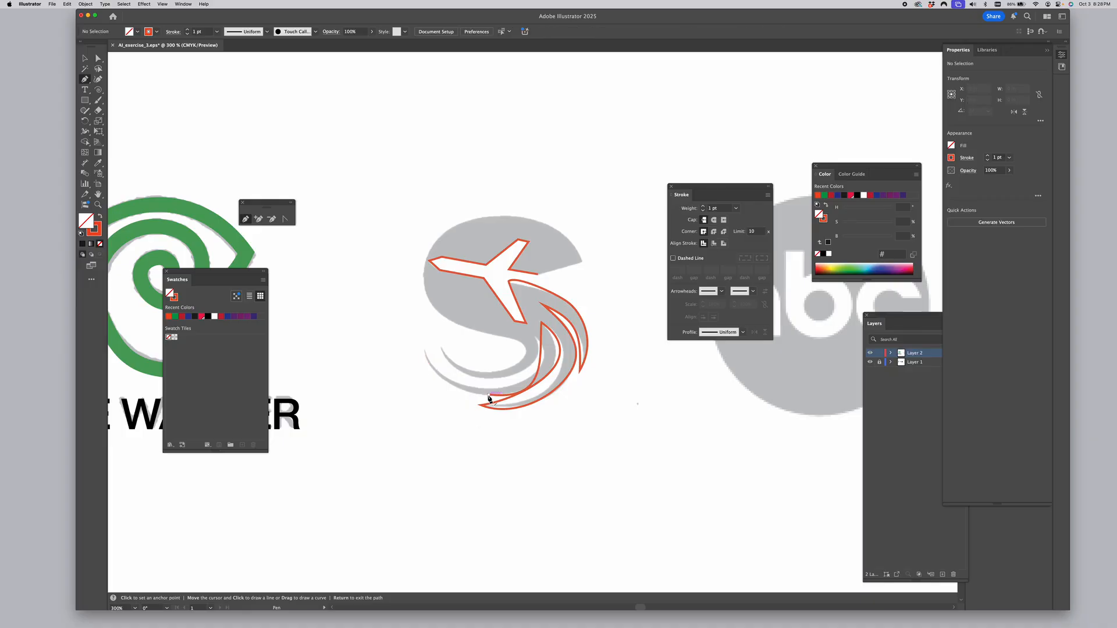
pyautogui.moveTo(489, 395); pyautogui.dragTo(480, 395)
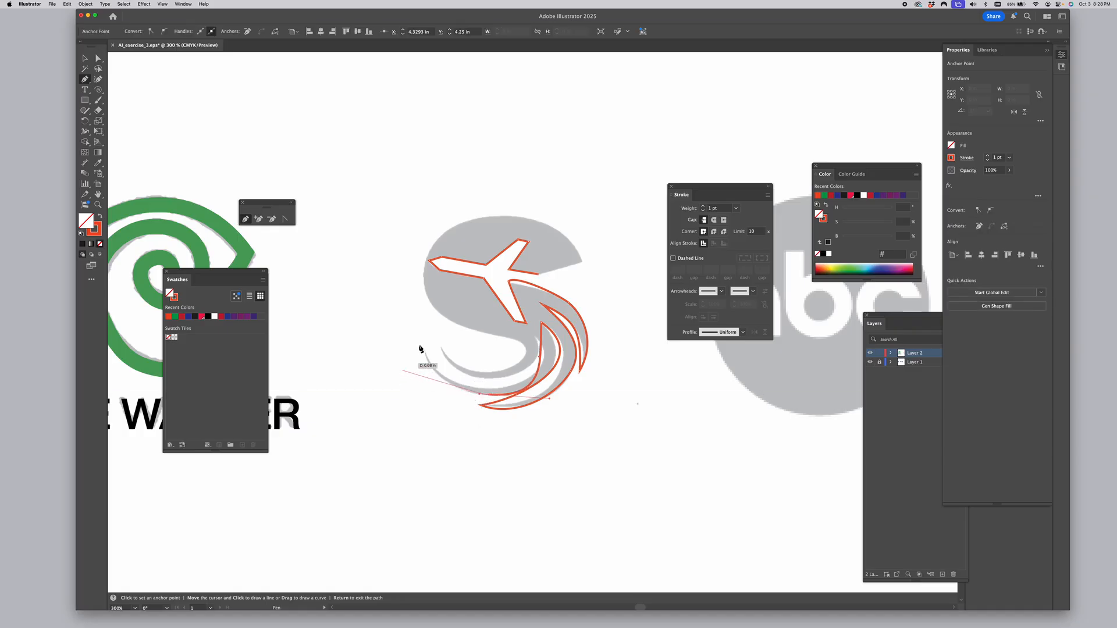
pyautogui.moveTo(426, 351)
pyautogui.mouseDown()
pyautogui.moveTo(416, 309)
pyautogui.moveTo(455, 378)
pyautogui.mouseUp()
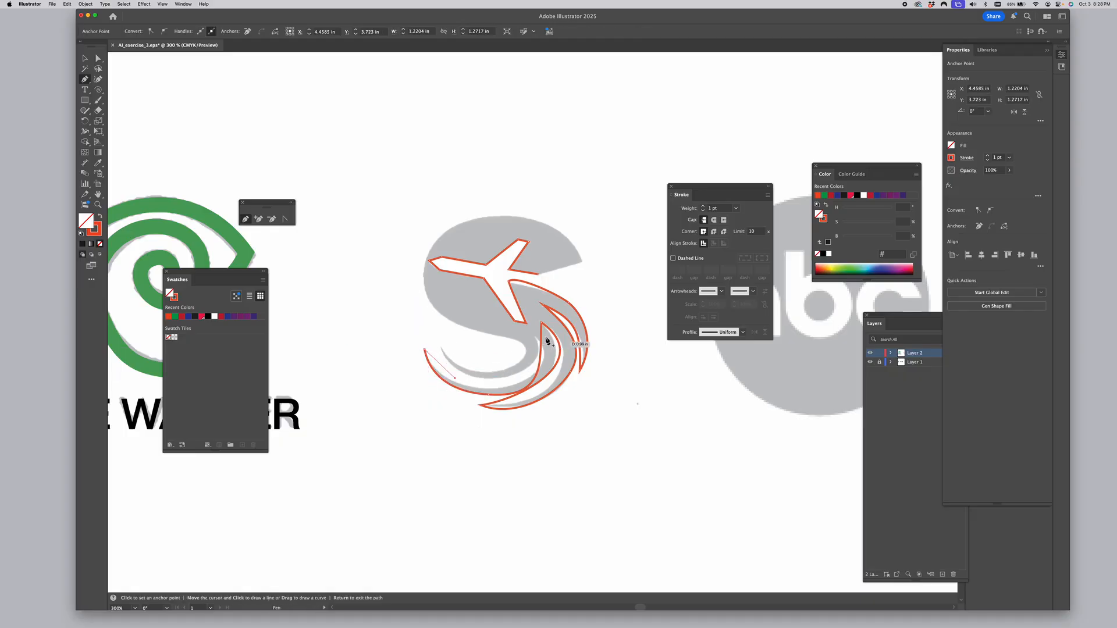
# Trace back along the third streak's upper edge, continuing down the innermost streak's outer edge to its pointed tip
pyautogui.moveTo(536, 337)
pyautogui.mouseDown()
pyautogui.moveTo(521, 297)
pyautogui.moveTo(532, 257)
pyautogui.moveTo(512, 268)
pyautogui.mouseUp()
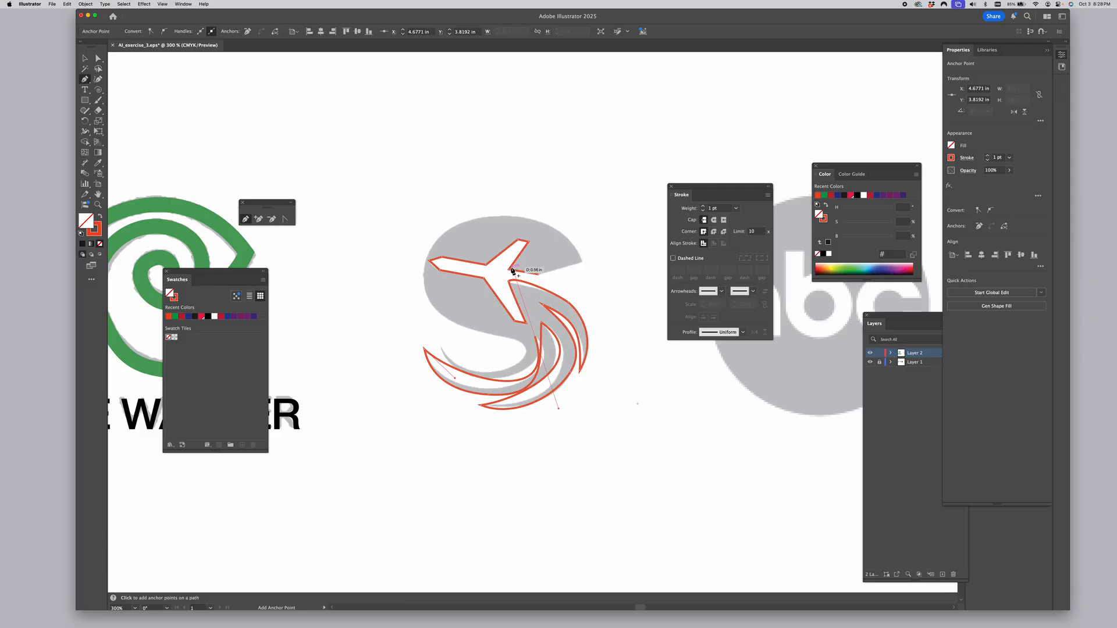
pyautogui.moveTo(512, 270); pyautogui.dragTo(454, 322)
pyautogui.scroll(-1, 526, 374)
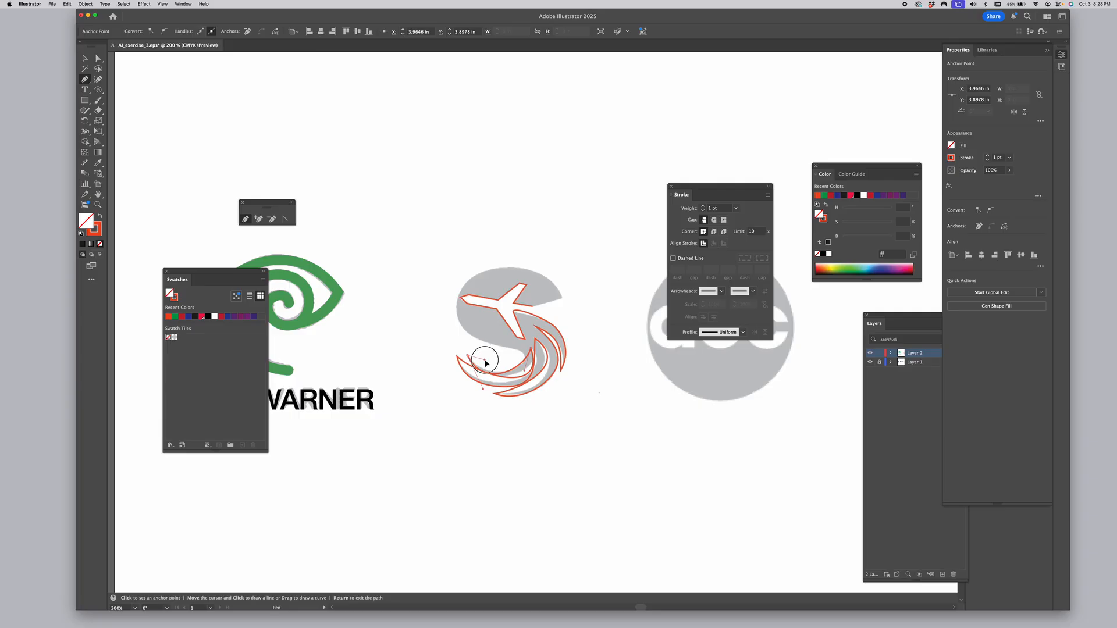
pyautogui.scroll(-2, 480, 360)
pyautogui.moveTo(469, 355); pyautogui.dragTo(469, 353)
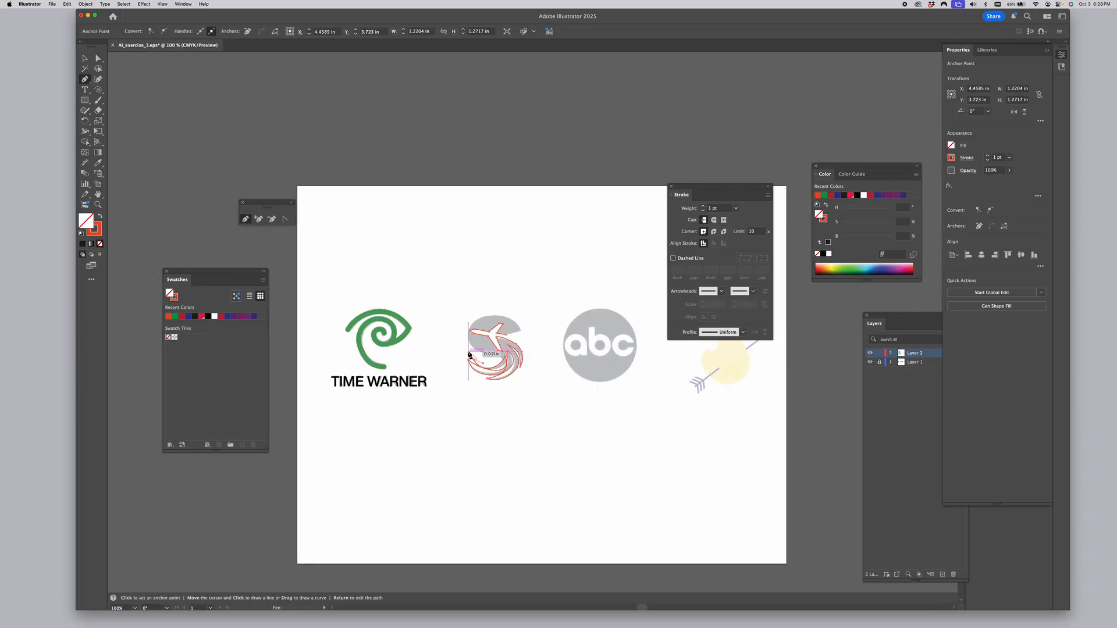
# Trace from the innermost tip through the S's inner bend, around its outer side and top to its upper-right tip, and close the path
pyautogui.press('super+space')
pyautogui.click(503, 347)
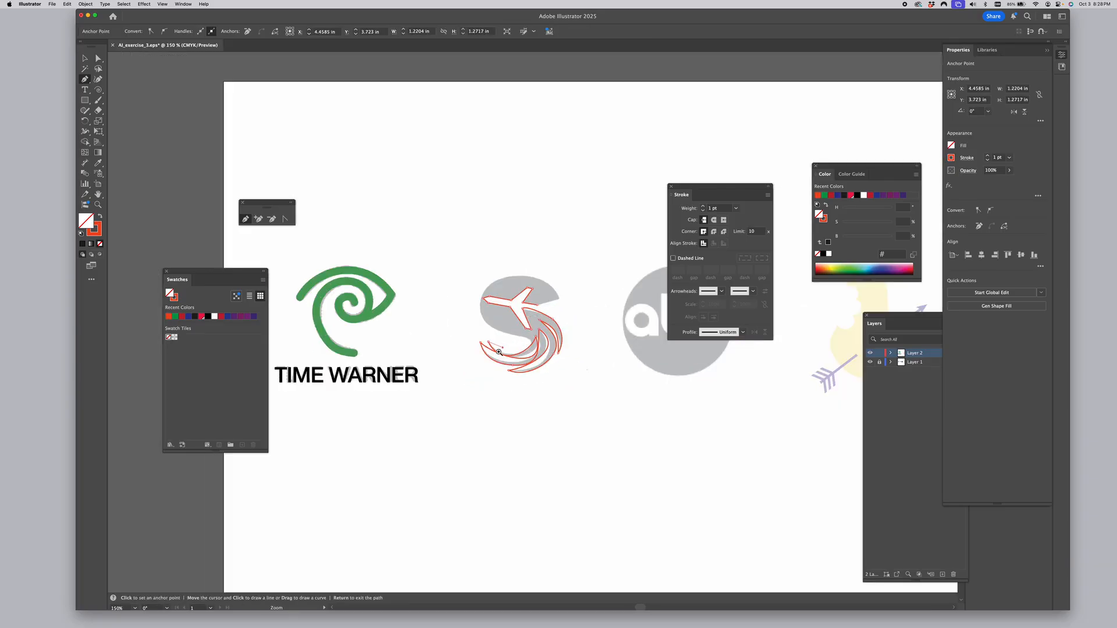
pyautogui.click(533, 323)
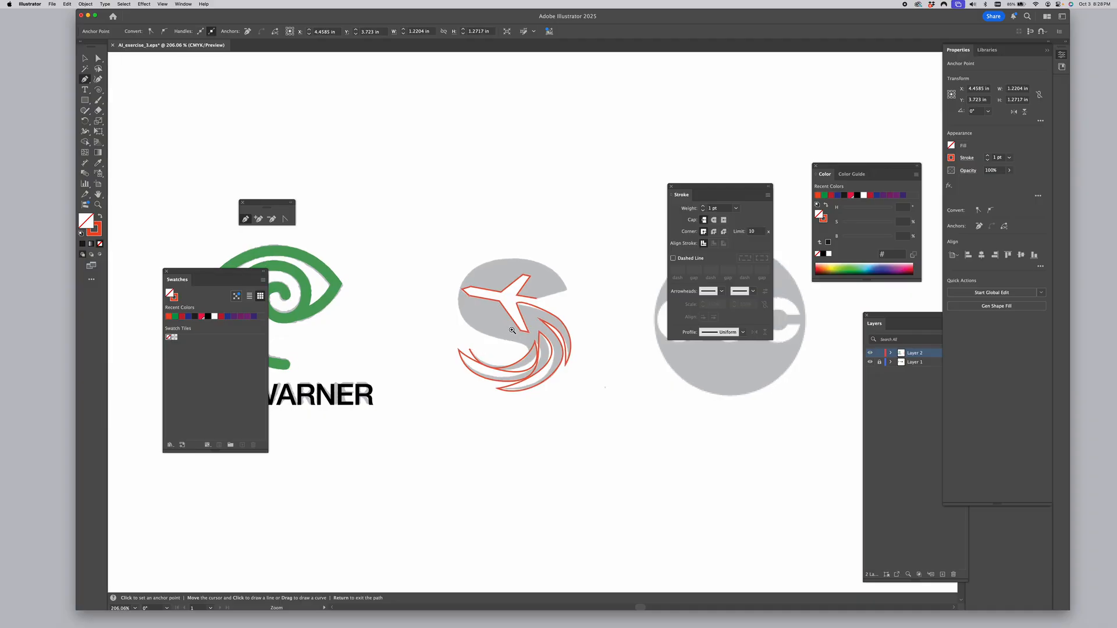
pyautogui.click(512, 330)
pyautogui.moveTo(538, 340); pyautogui.dragTo(511, 326)
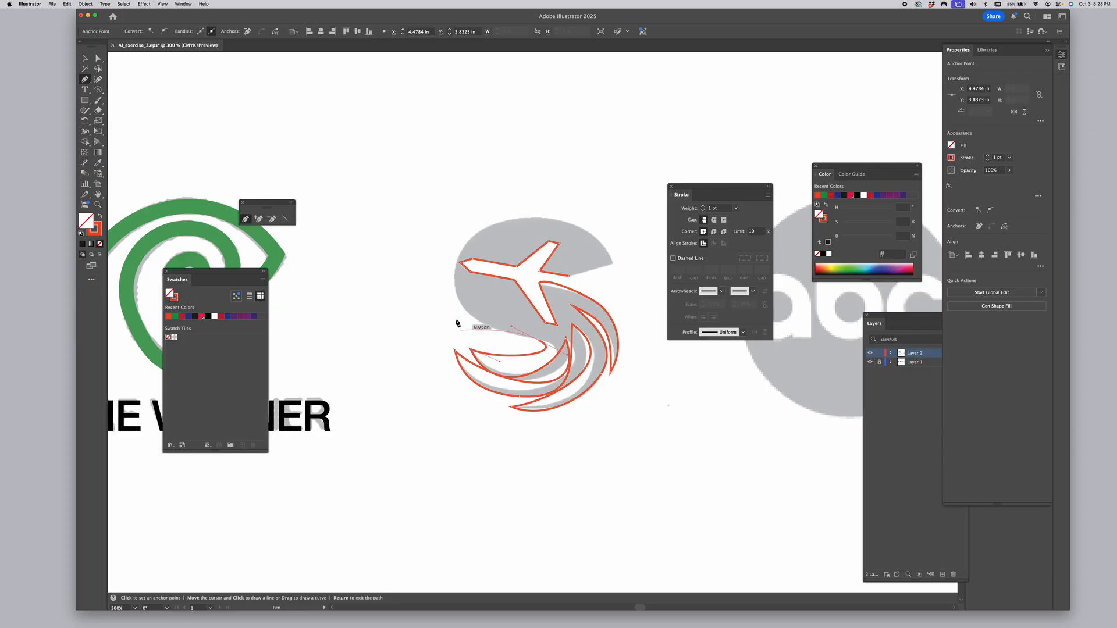
pyautogui.moveTo(453, 272); pyautogui.dragTo(462, 223)
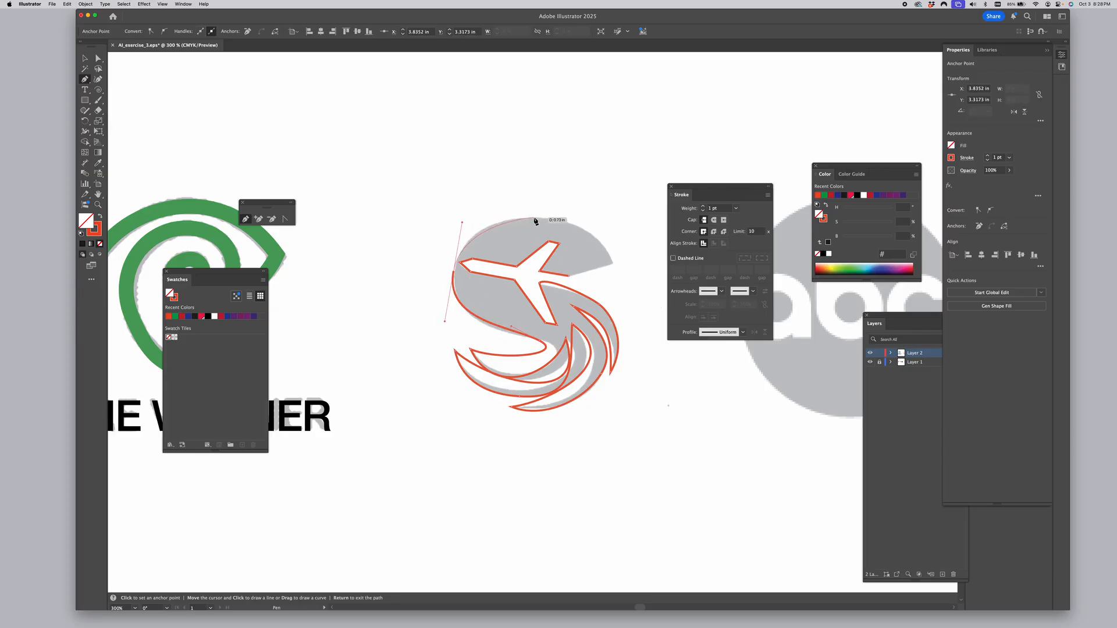
pyautogui.moveTo(535, 219); pyautogui.dragTo(555, 220)
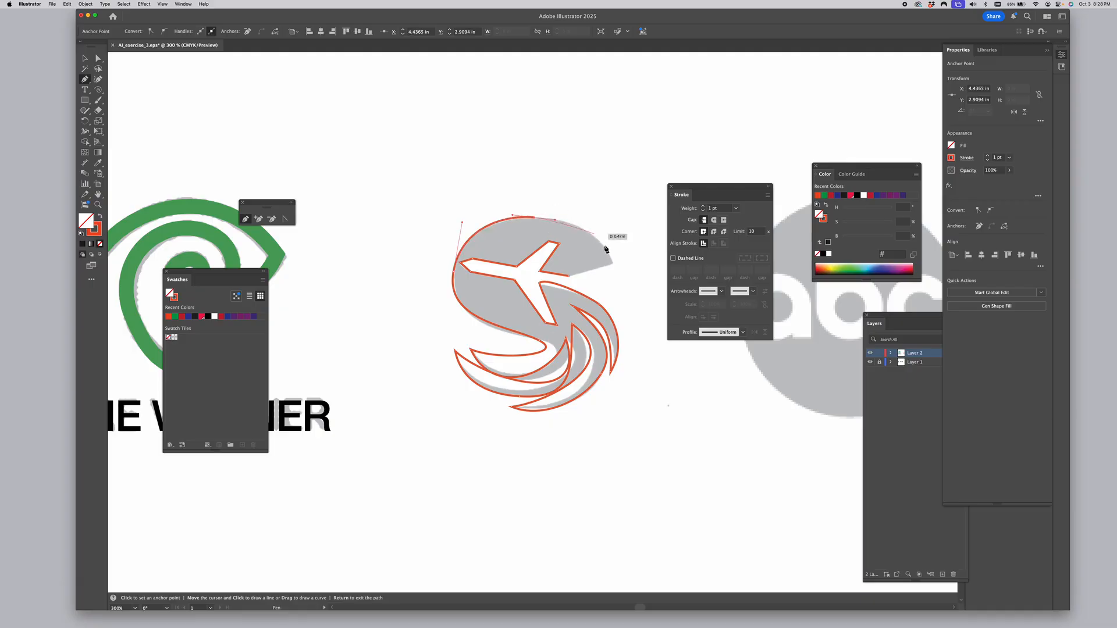
pyautogui.moveTo(611, 263); pyautogui.dragTo(575, 269)
pyautogui.press('super+minus')
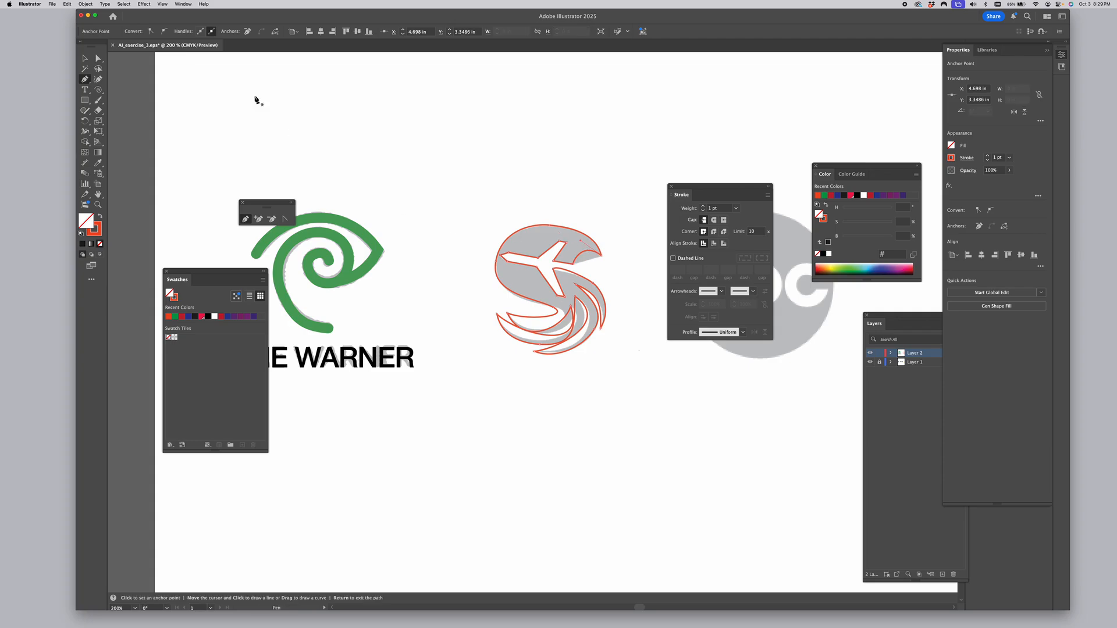
# Using Direct Selection, straighten the segment beneath the S's upper-right tip and smooth the outermost streak's start beside the fuselage via the anchor handles
pyautogui.click(98, 59)
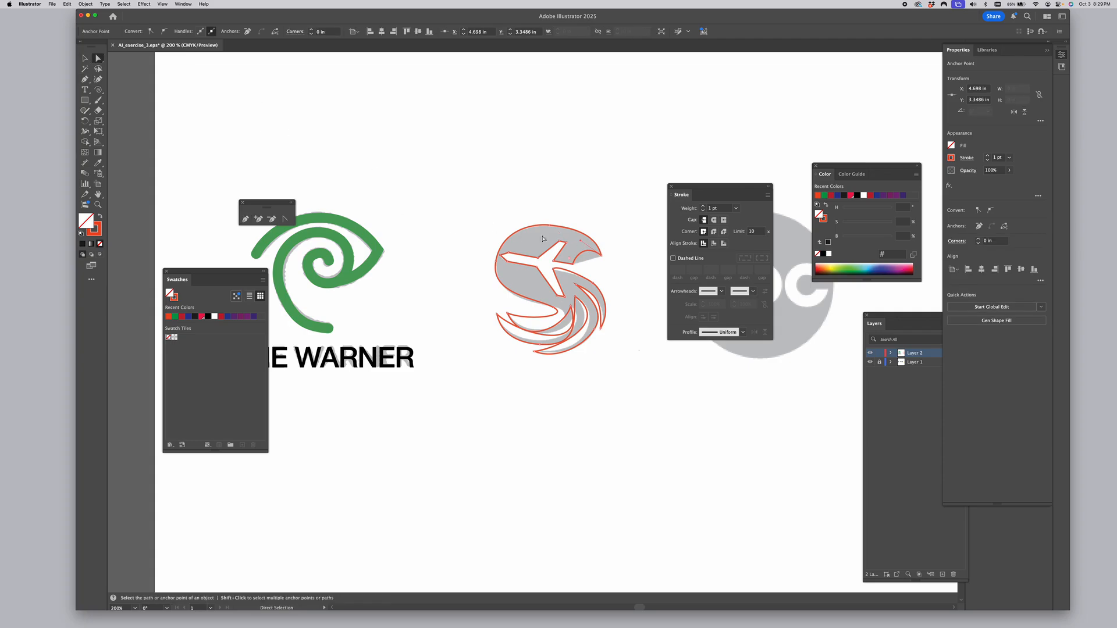
pyautogui.moveTo(581, 244); pyautogui.dragTo(585, 263)
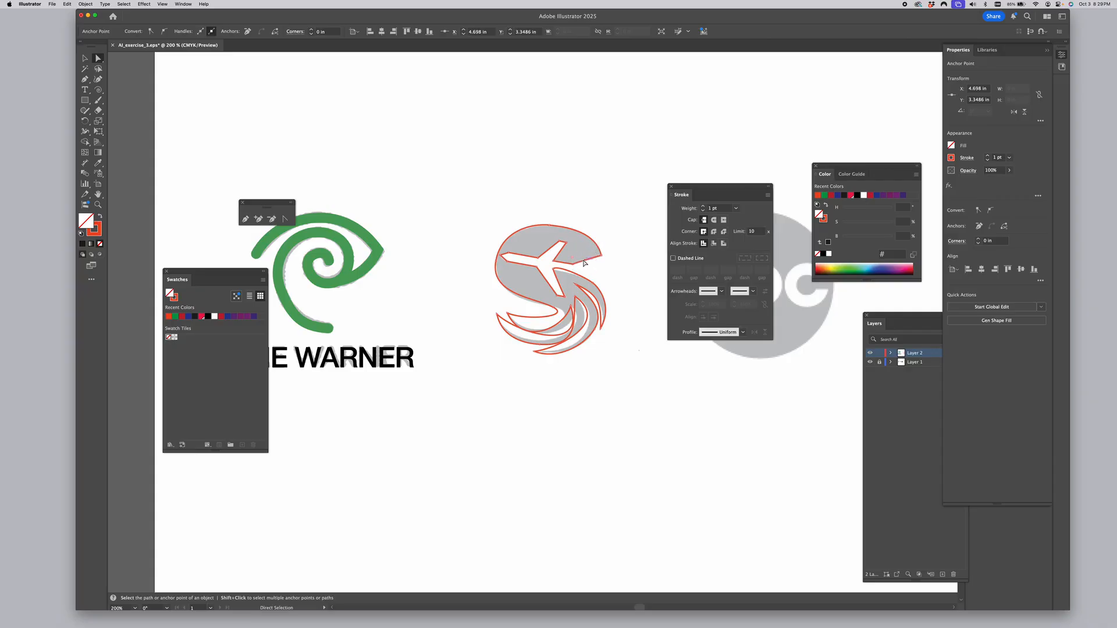
pyautogui.click(552, 302)
pyautogui.click(552, 301)
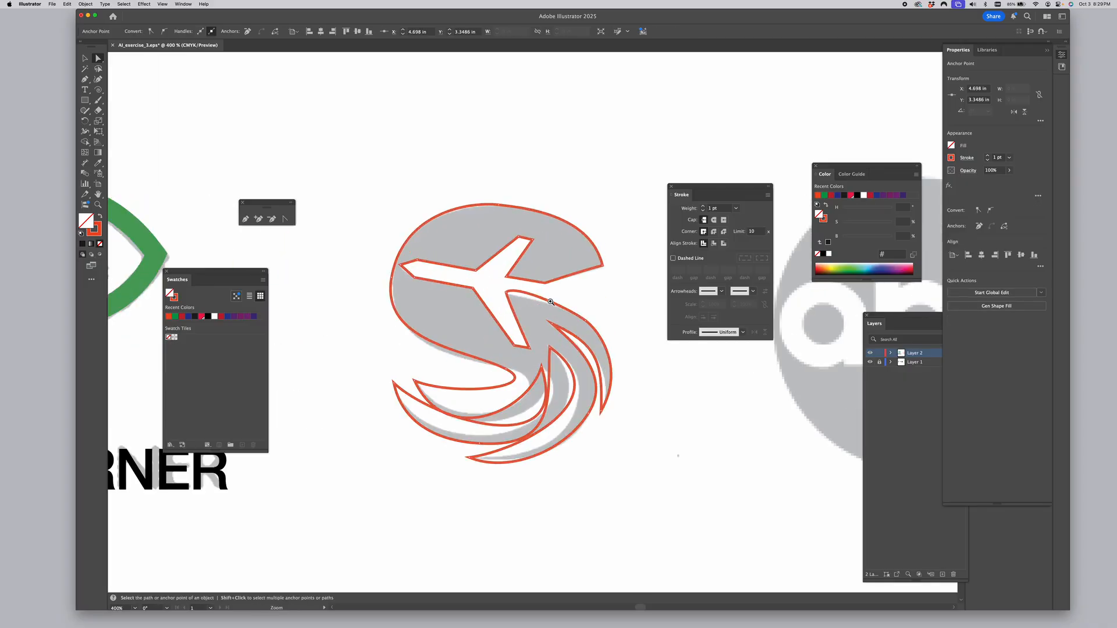
pyautogui.click(507, 295)
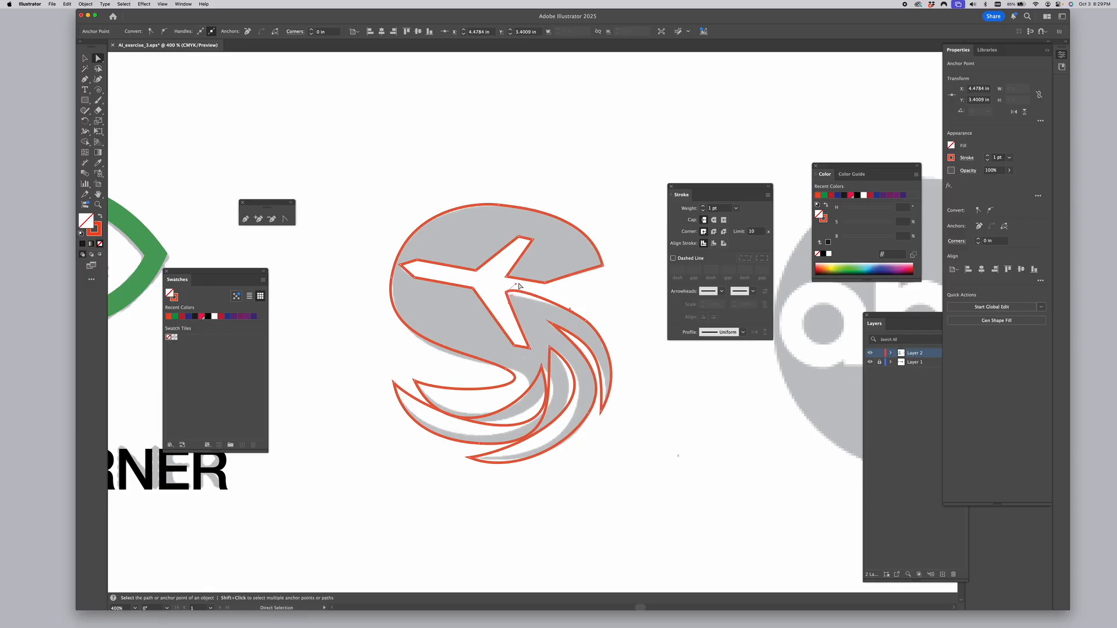
pyautogui.moveTo(516, 284); pyautogui.dragTo(533, 298)
# Refine the tips and inner curves of the outermost and second streaks by adjusting their anchors and handles to the template
pyautogui.click(601, 411)
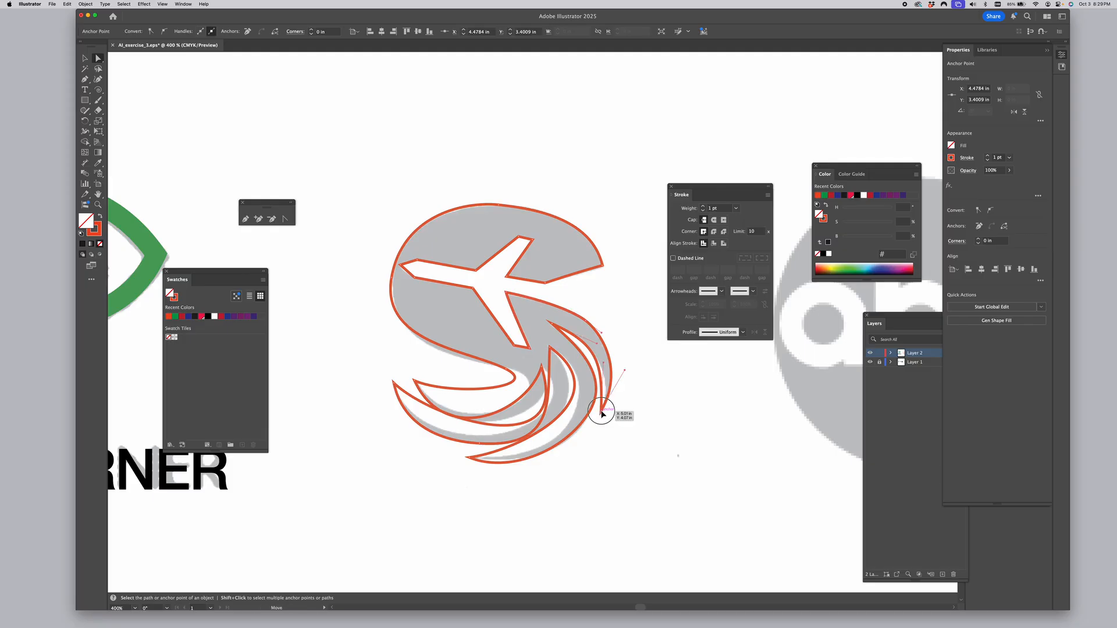
pyautogui.moveTo(605, 365); pyautogui.dragTo(611, 372)
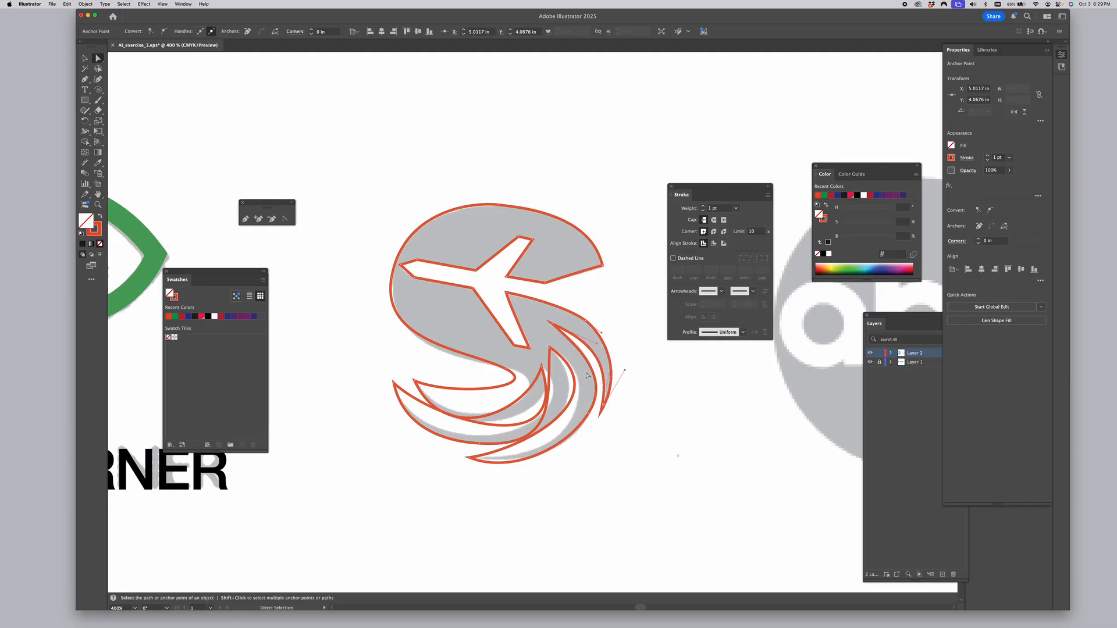
pyautogui.click(470, 459)
pyautogui.moveTo(521, 452); pyautogui.dragTo(547, 468)
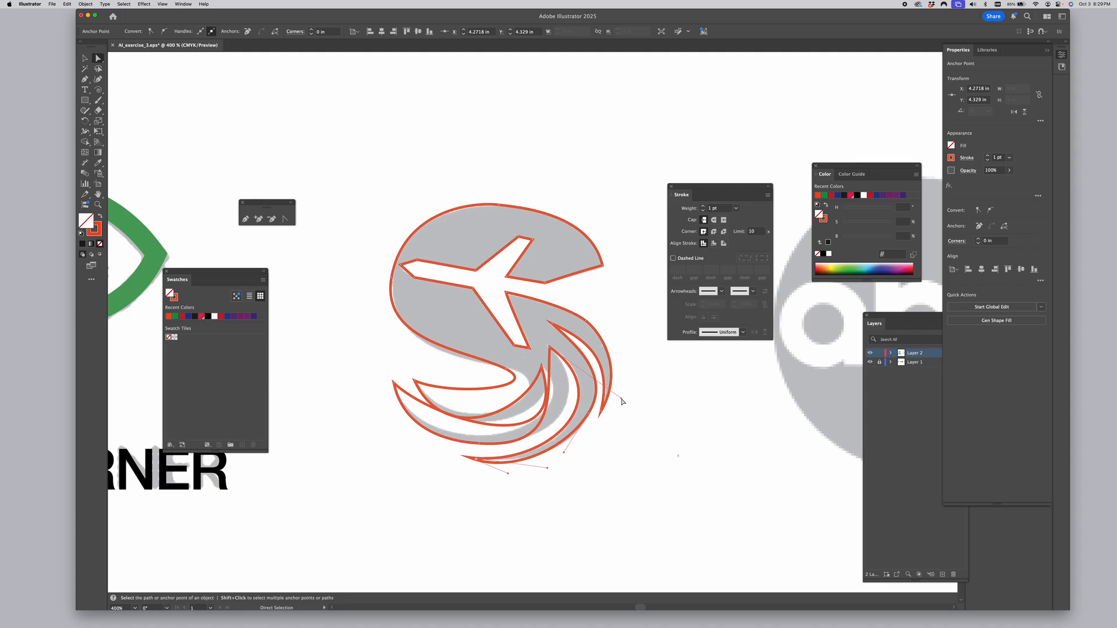
pyautogui.moveTo(621, 401); pyautogui.dragTo(622, 398)
pyautogui.moveTo(550, 351); pyautogui.dragTo(550, 350)
# Reshape the third streak by moving the direction handles at its pointed tip and at its junction with the second streak
pyautogui.click(397, 392)
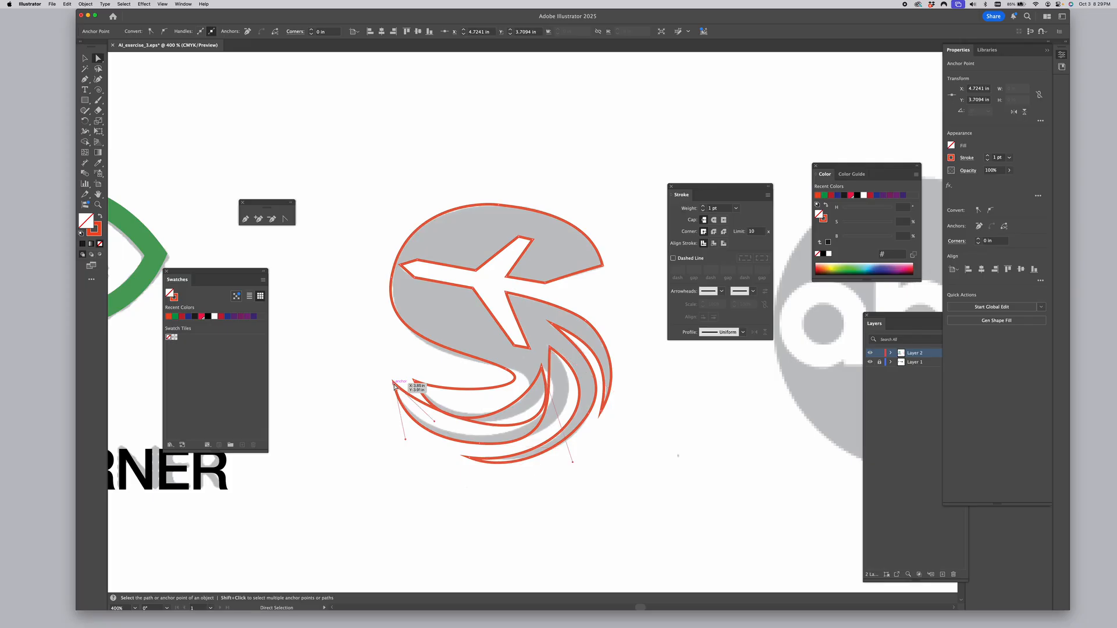
pyautogui.click(419, 426)
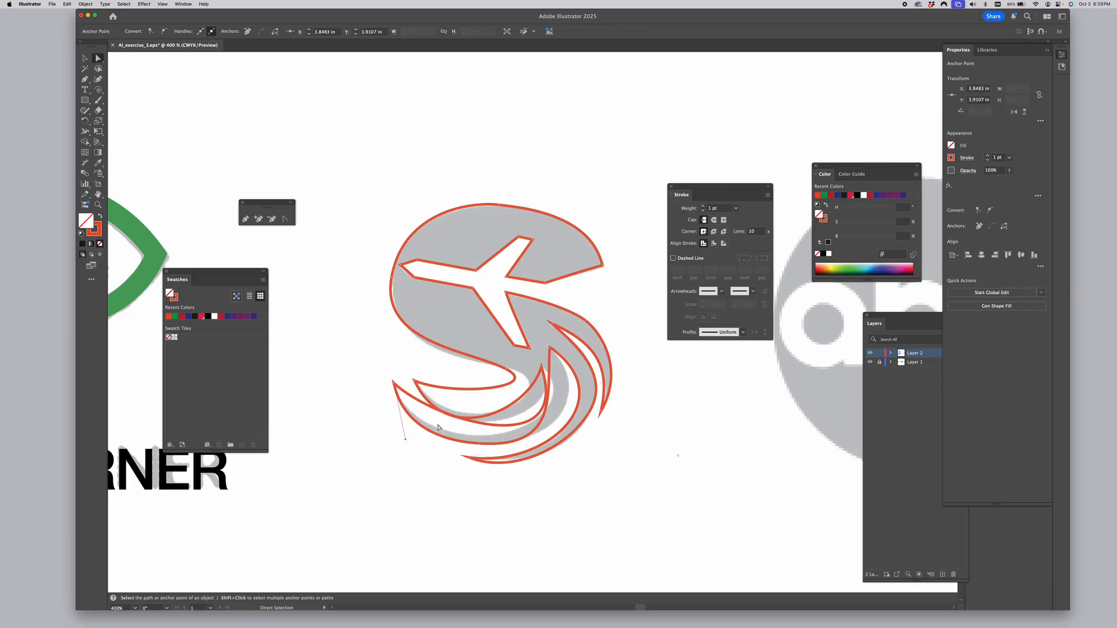
pyautogui.click(395, 385)
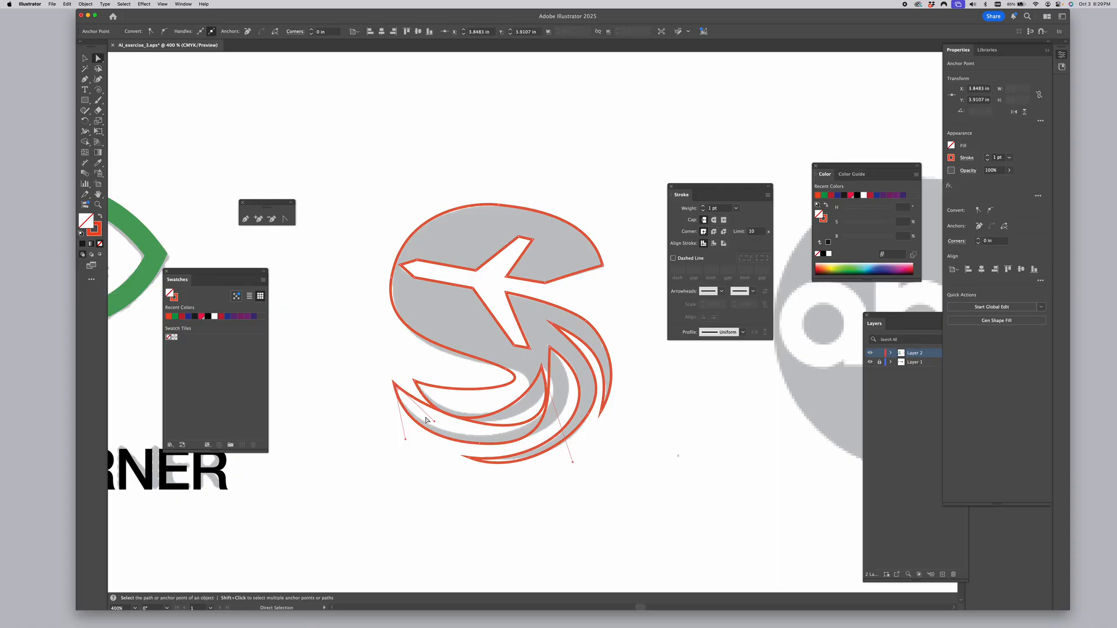
pyautogui.moveTo(435, 424); pyautogui.dragTo(406, 452)
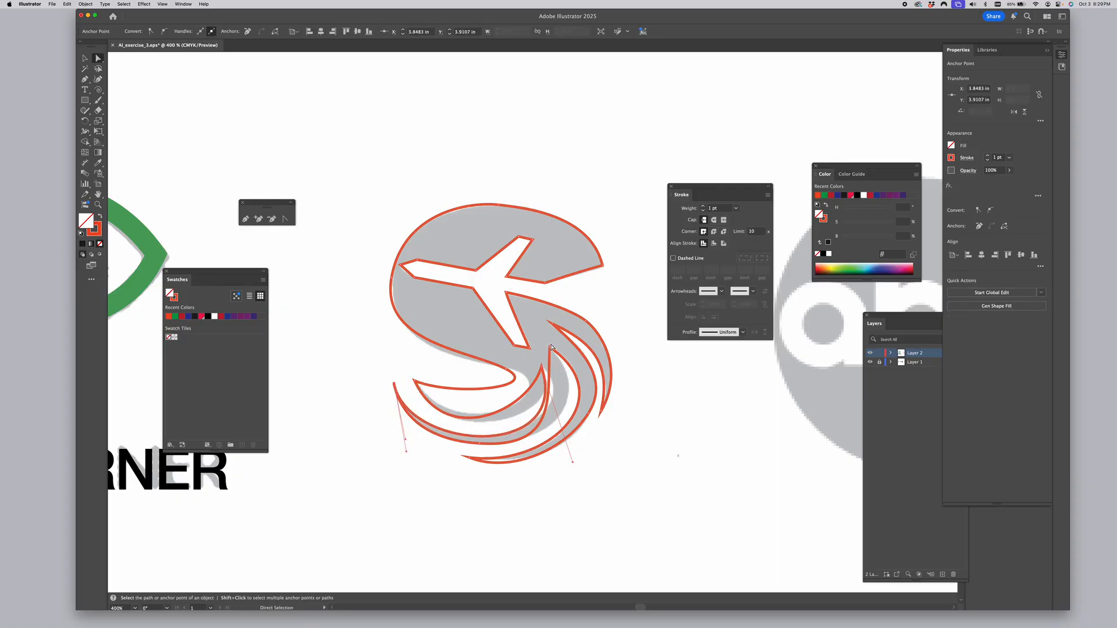
pyautogui.click(551, 348)
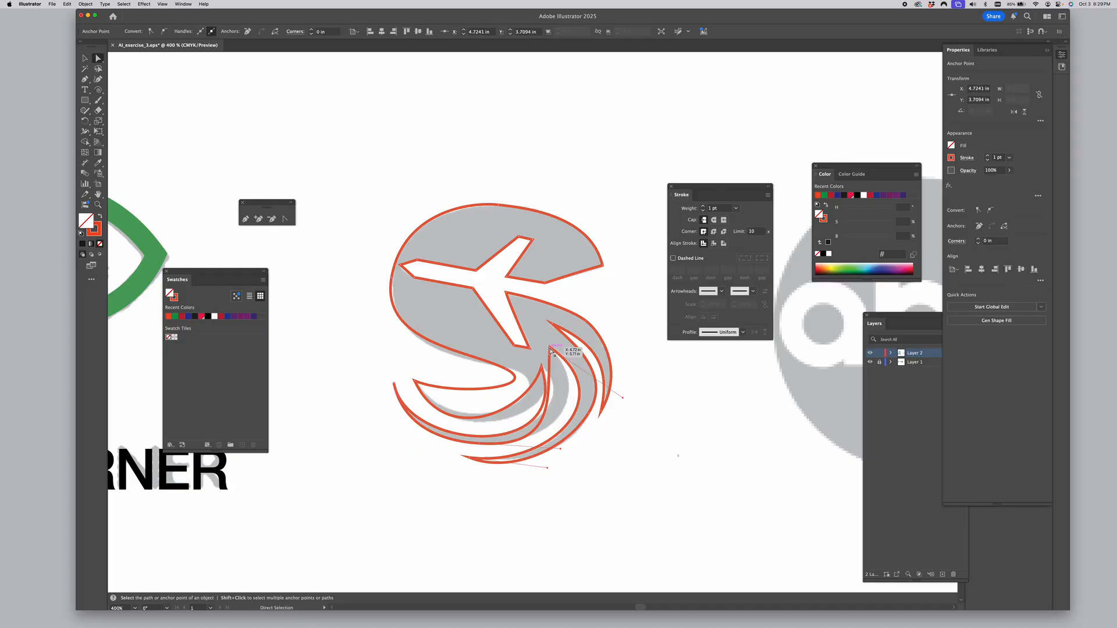
pyautogui.moveTo(547, 396); pyautogui.dragTo(585, 394)
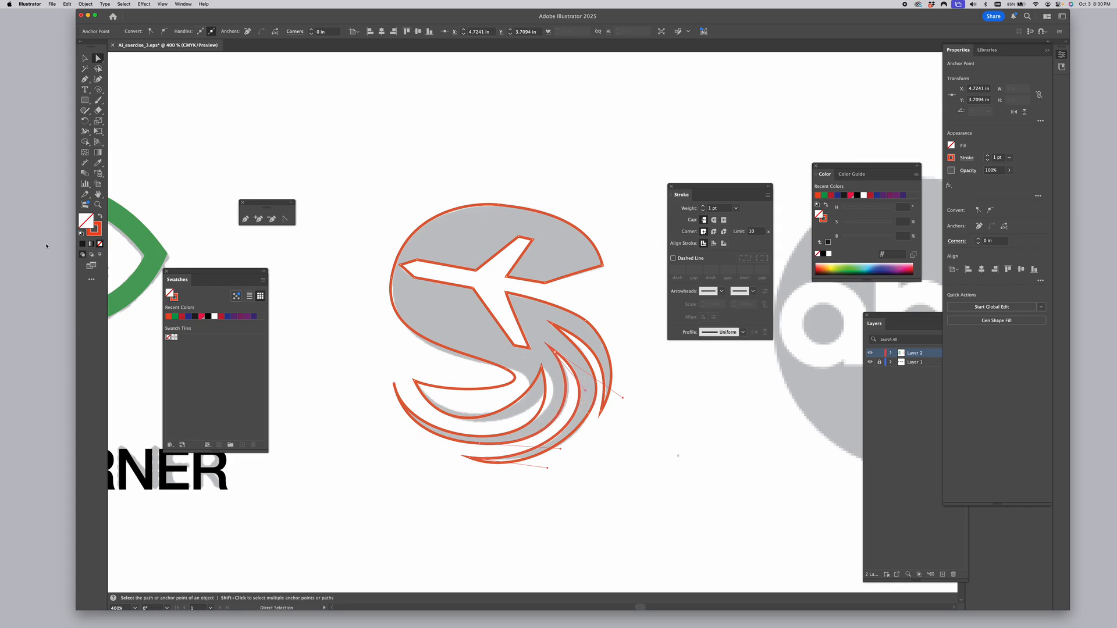
# Change the S path's stroke color to dark blue #2e3191
pyautogui.click(93, 230)
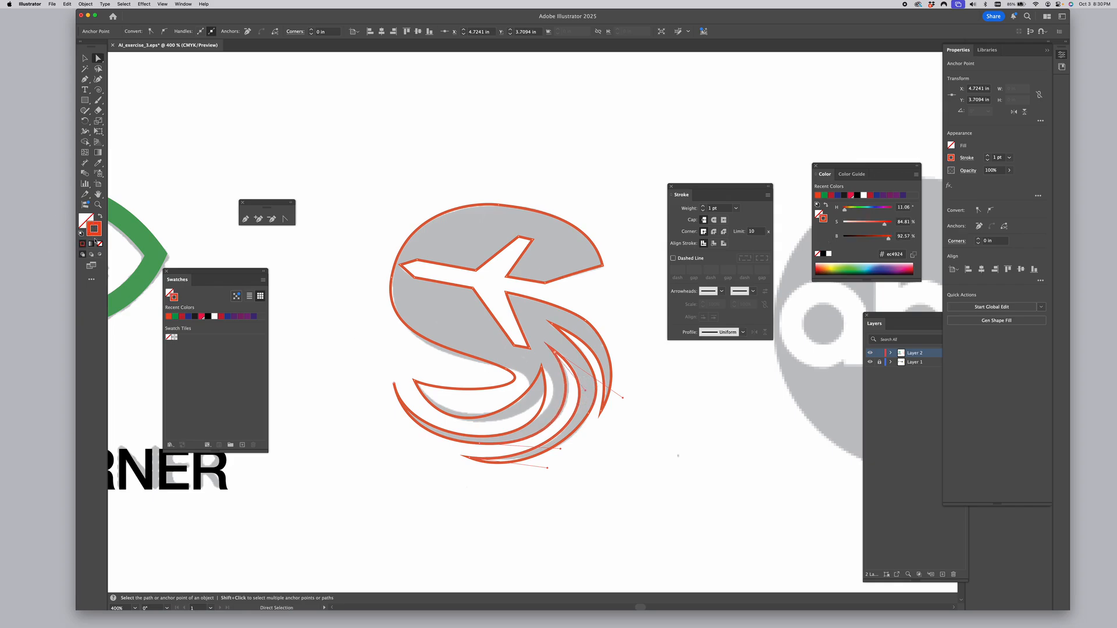
pyautogui.click(187, 318)
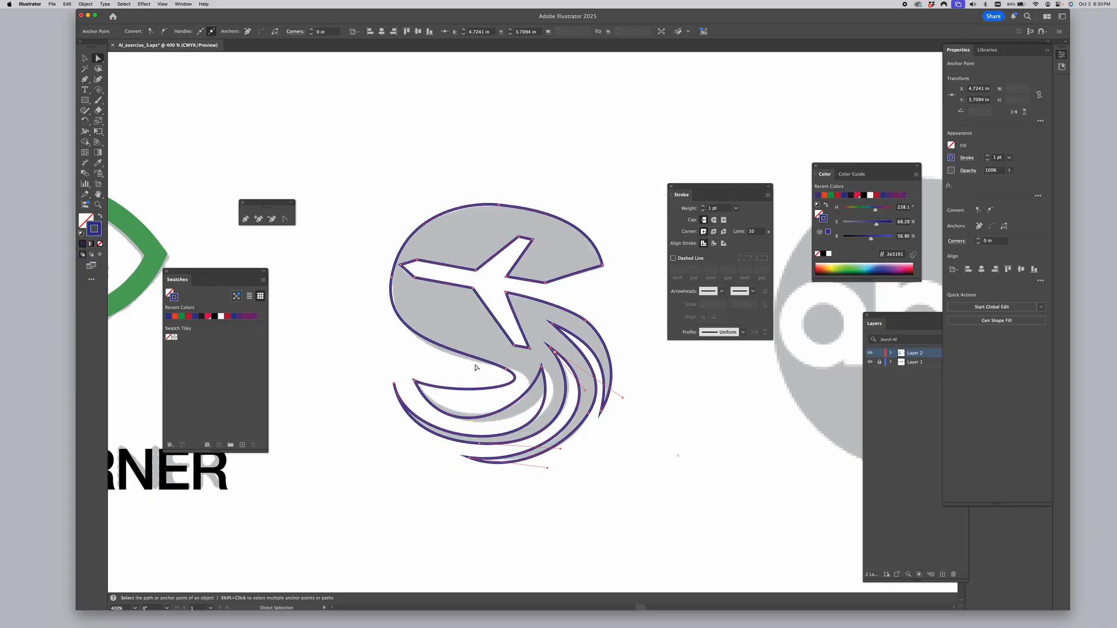
# Fit the third streak's upper edge to the template by adjusting the handles at its tip and its junction with the innermost streak
pyautogui.click(542, 367)
pyautogui.moveTo(573, 464); pyautogui.dragTo(599, 449)
pyautogui.click(395, 385)
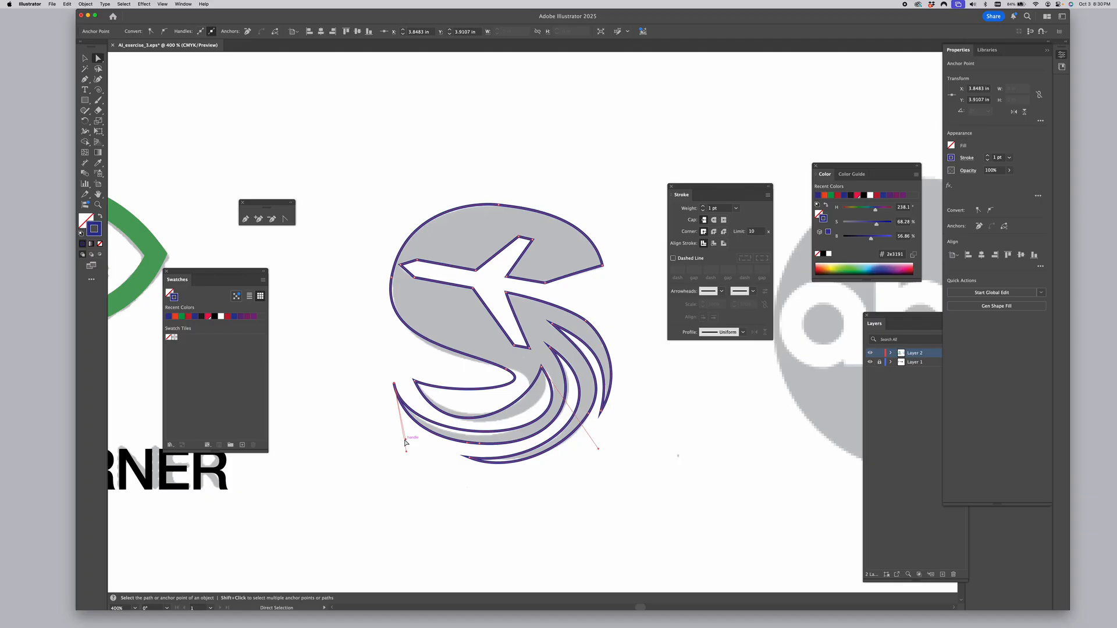
pyautogui.moveTo(406, 442); pyautogui.dragTo(418, 448)
pyautogui.moveTo(411, 455)
pyautogui.mouseDown()
pyautogui.moveTo(429, 456)
pyautogui.moveTo(420, 458)
pyautogui.mouseUp()
pyautogui.moveTo(543, 425); pyautogui.dragTo(534, 423)
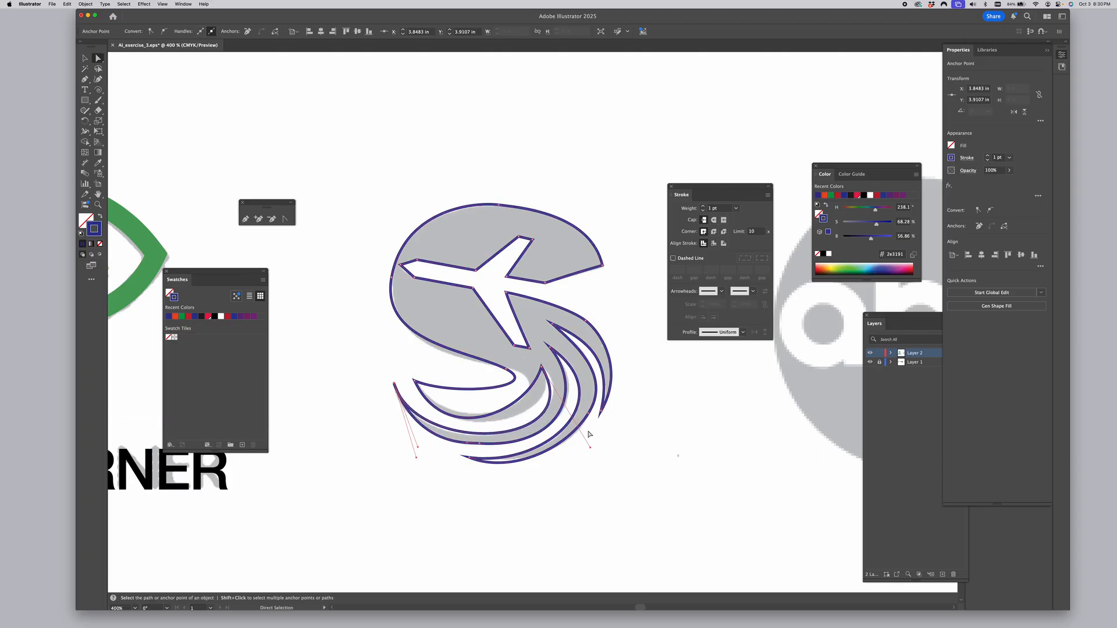
pyautogui.moveTo(590, 447); pyautogui.dragTo(593, 445)
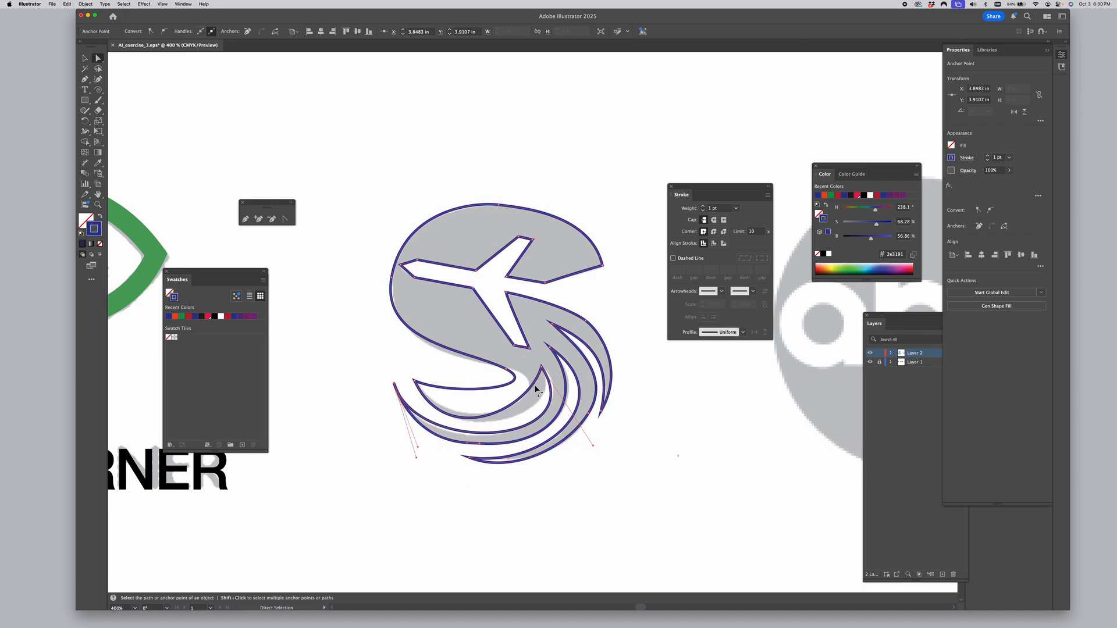
# Reshape both edges of the innermost streak by adjusting the handles at its junction with the third streak and at its pointed tip
pyautogui.moveTo(541, 368); pyautogui.dragTo(541, 367)
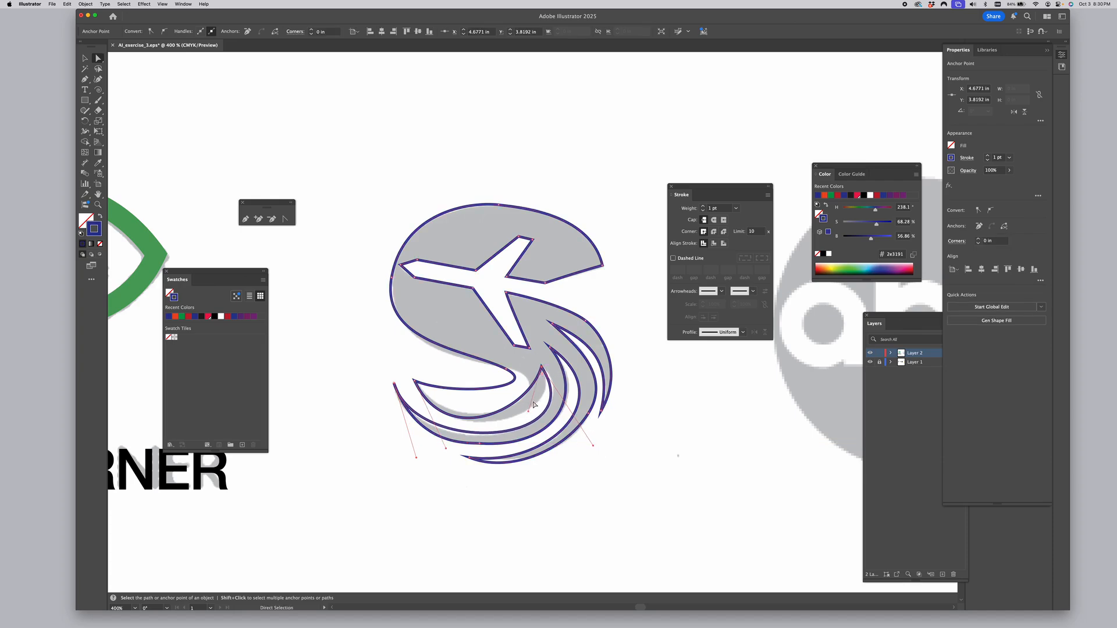
pyautogui.click(538, 373)
pyautogui.click(542, 368)
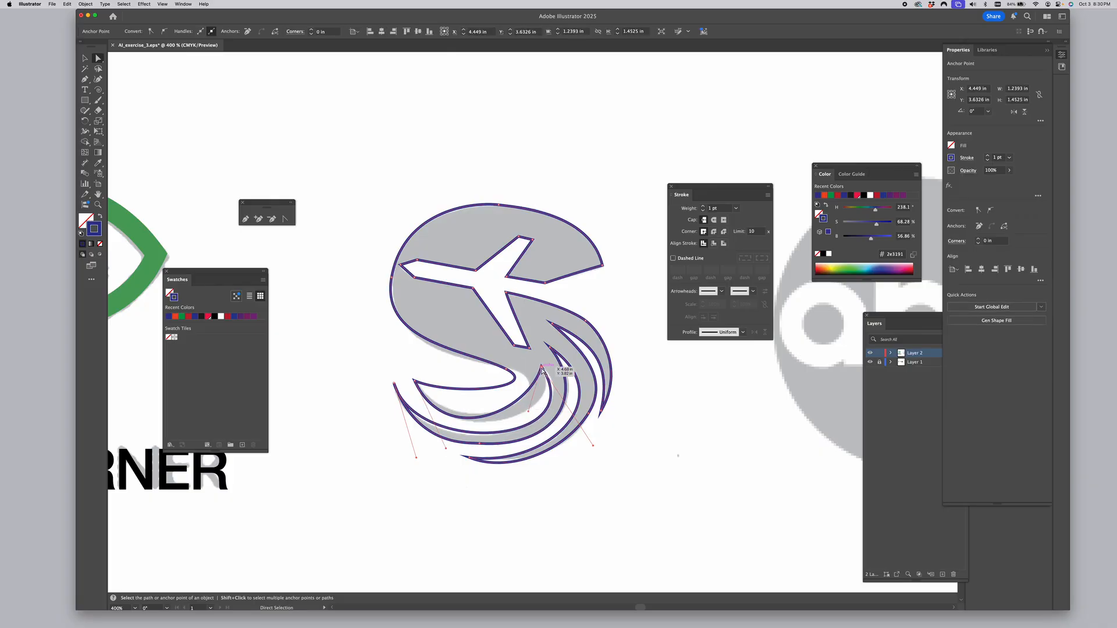
pyautogui.moveTo(536, 409); pyautogui.dragTo(570, 425)
pyautogui.click(425, 383)
pyautogui.moveTo(453, 400); pyautogui.dragTo(460, 416)
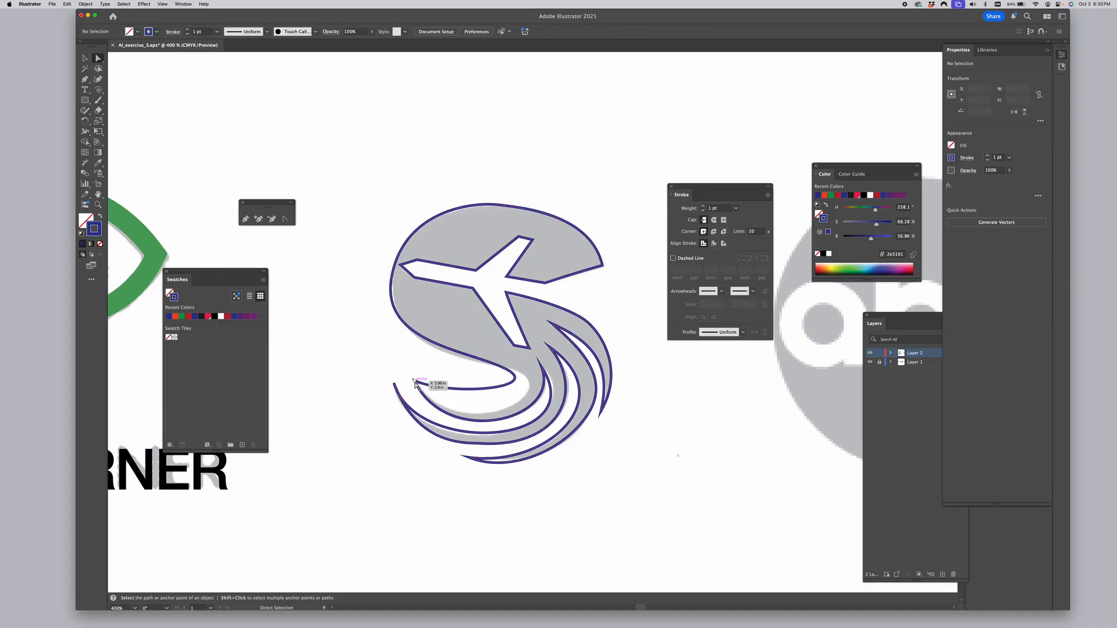
pyautogui.click(415, 383)
pyautogui.moveTo(453, 396); pyautogui.dragTo(476, 452)
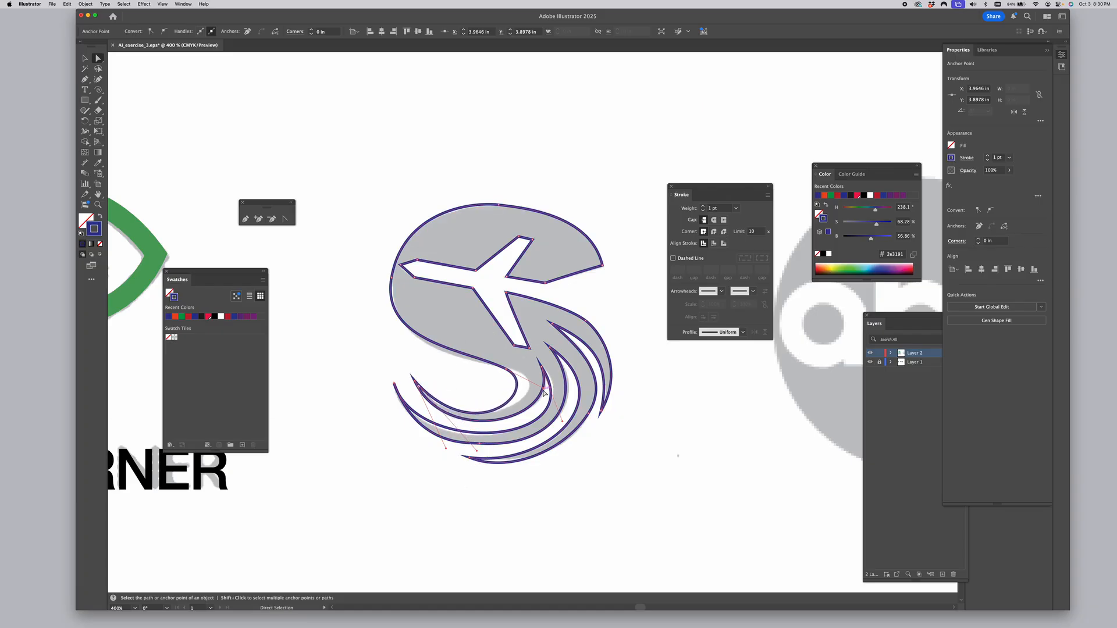
# Fit the innermost streak's curve to the template at its junction handle and swap the S path's stroke and fill for a dark blue fill
pyautogui.moveTo(544, 390); pyautogui.dragTo(570, 387)
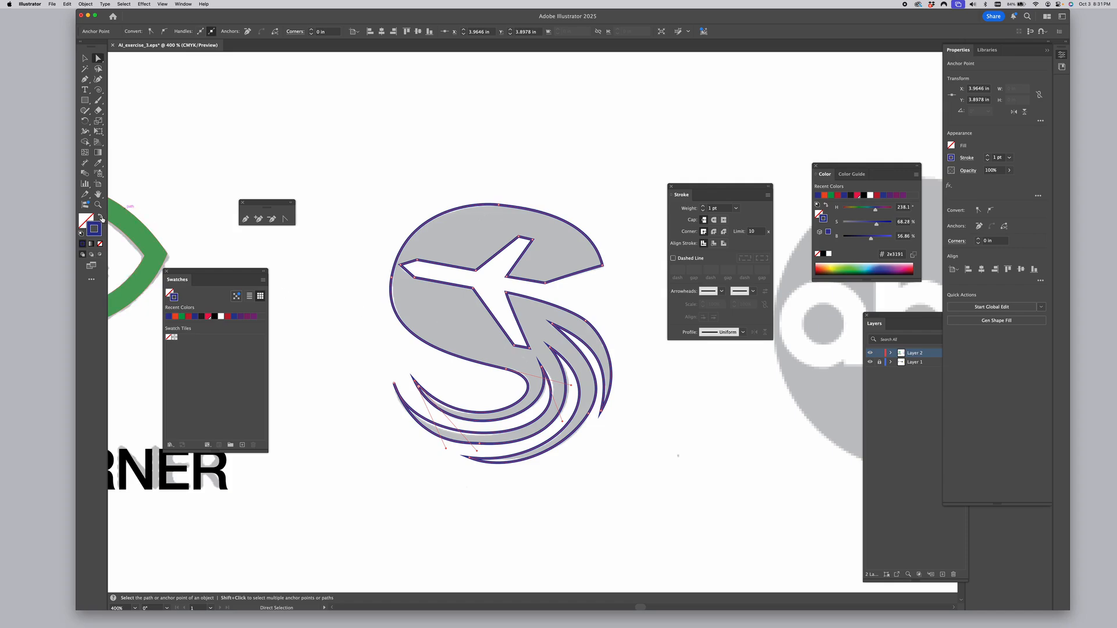
pyautogui.click(99, 216)
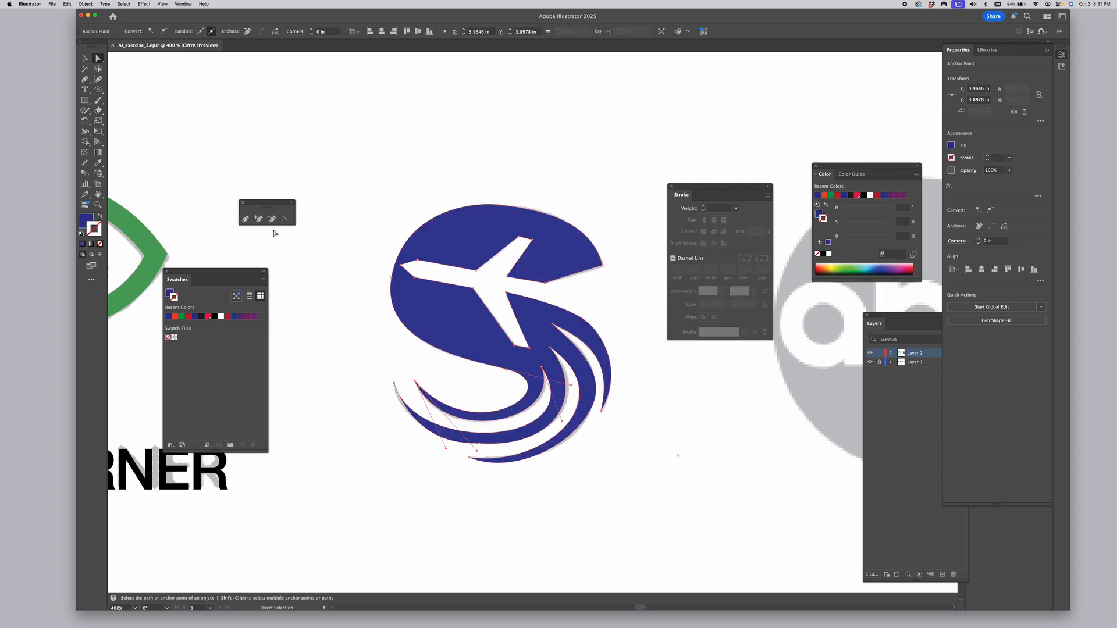
pyautogui.click(362, 252)
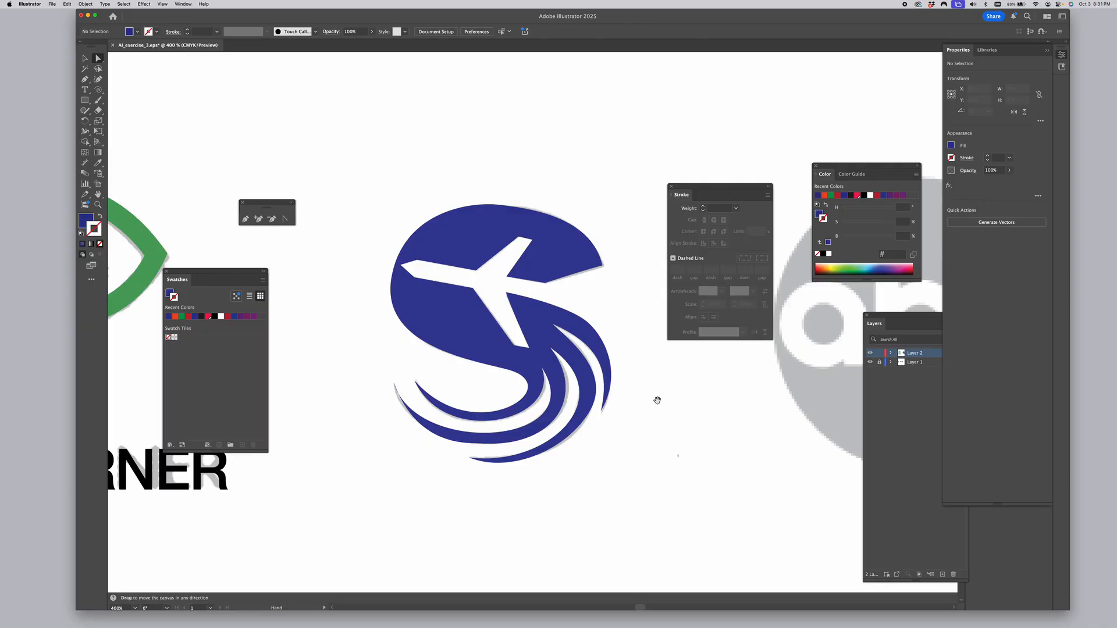
# Draw an unfilled, blue-stroked circle about 0.23 in across over the round opening of the letter a in the abc logo
pyautogui.moveTo(666, 400); pyautogui.dragTo(246, 404)
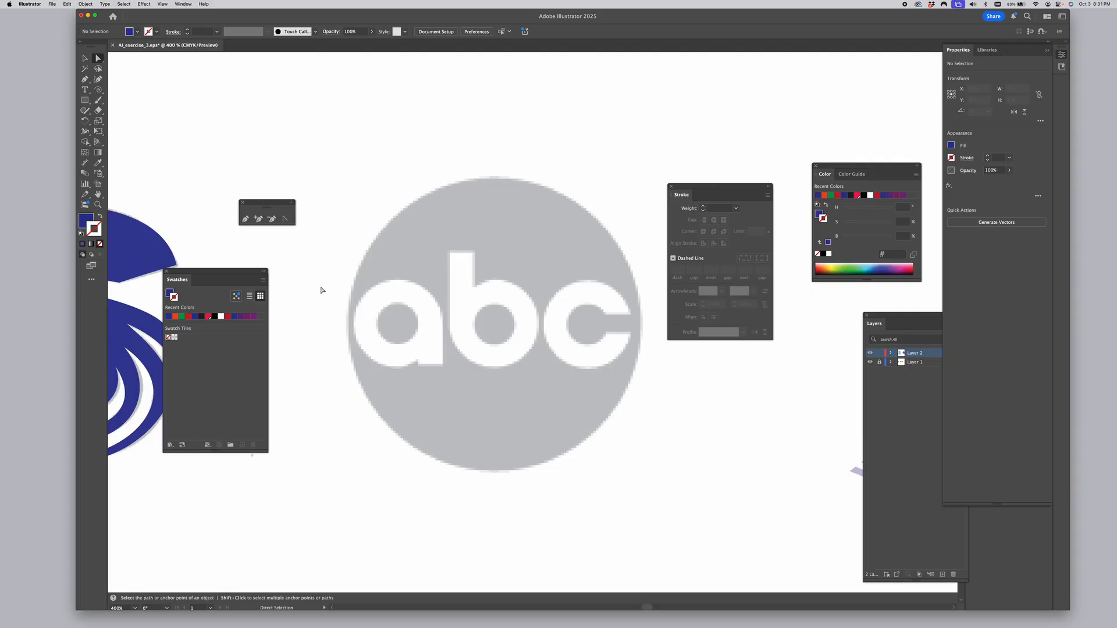
pyautogui.click(102, 217)
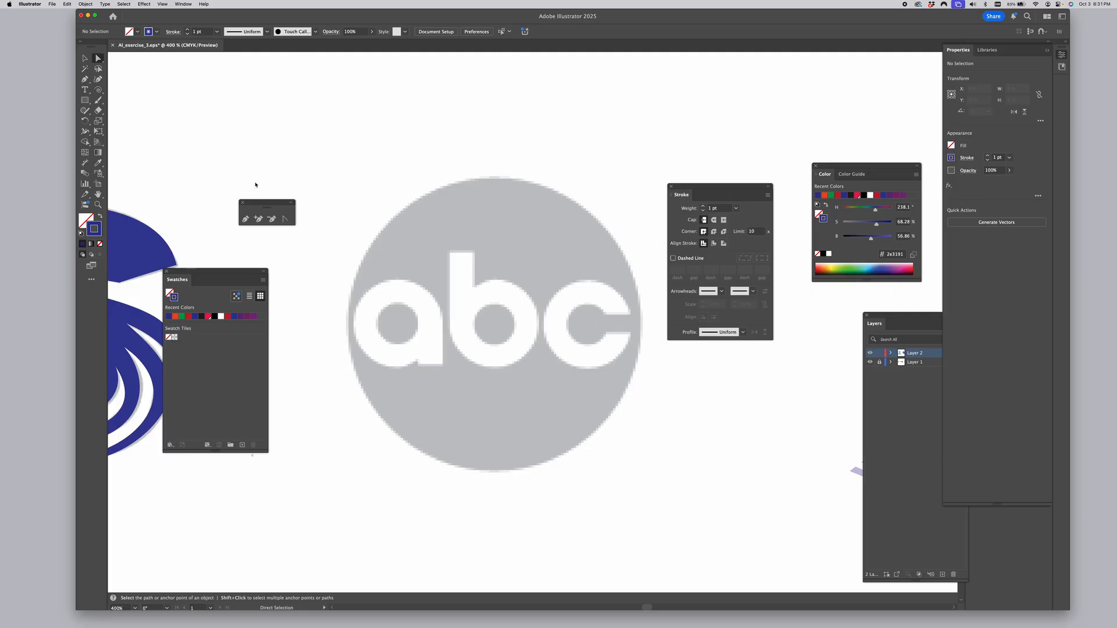
pyautogui.click(87, 101)
pyautogui.click(126, 121)
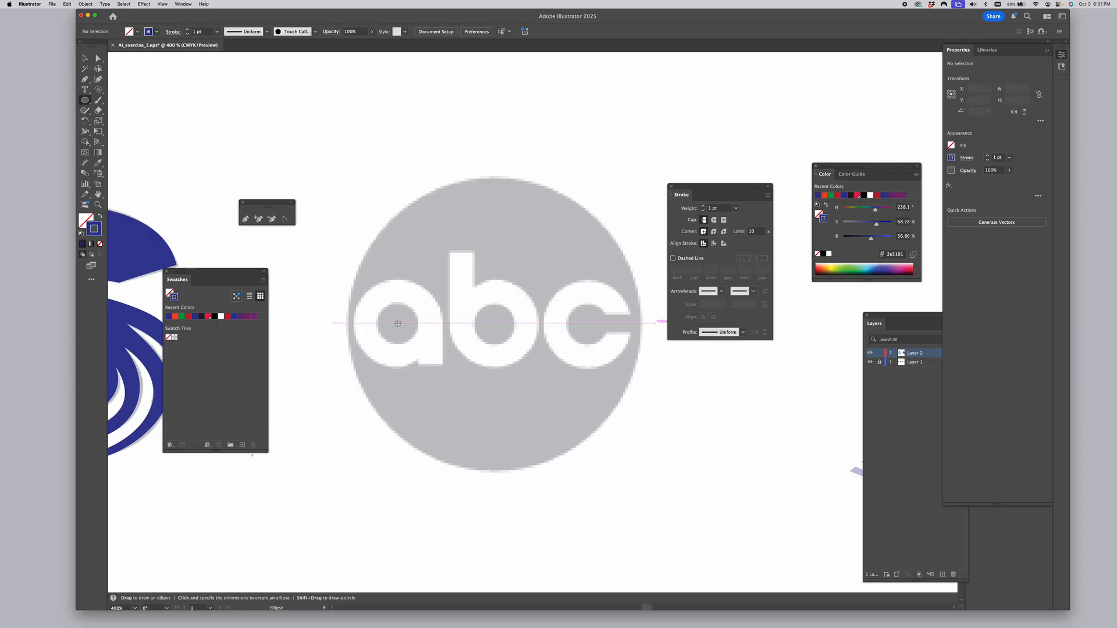
pyautogui.moveTo(389, 321); pyautogui.dragTo(418, 337)
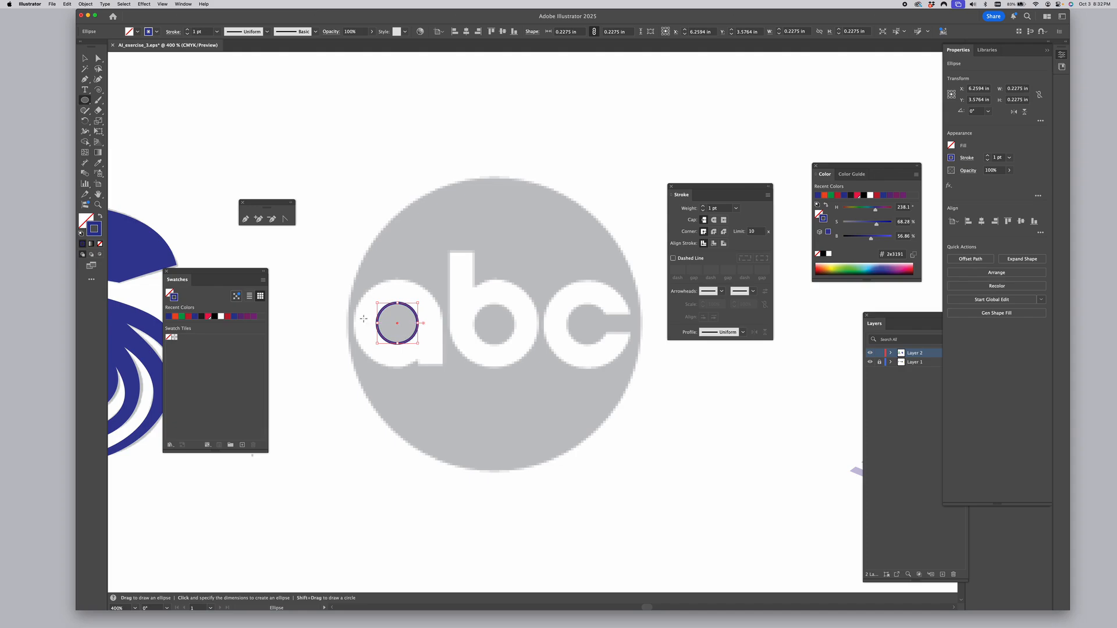
pyautogui.click(356, 319)
pyautogui.press('Escape')
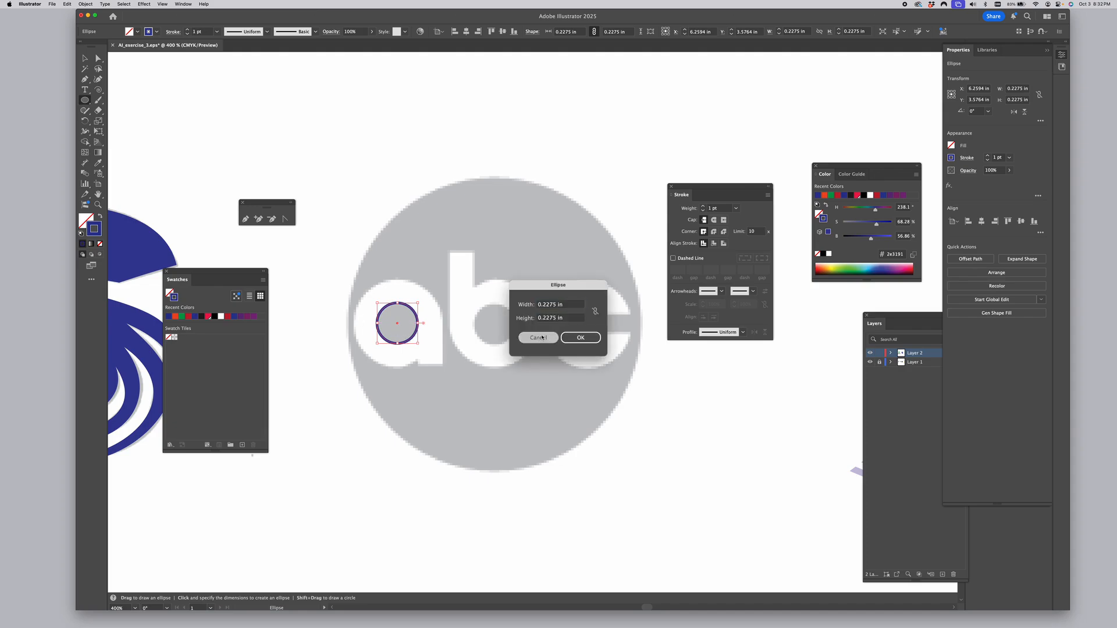
pyautogui.click(85, 59)
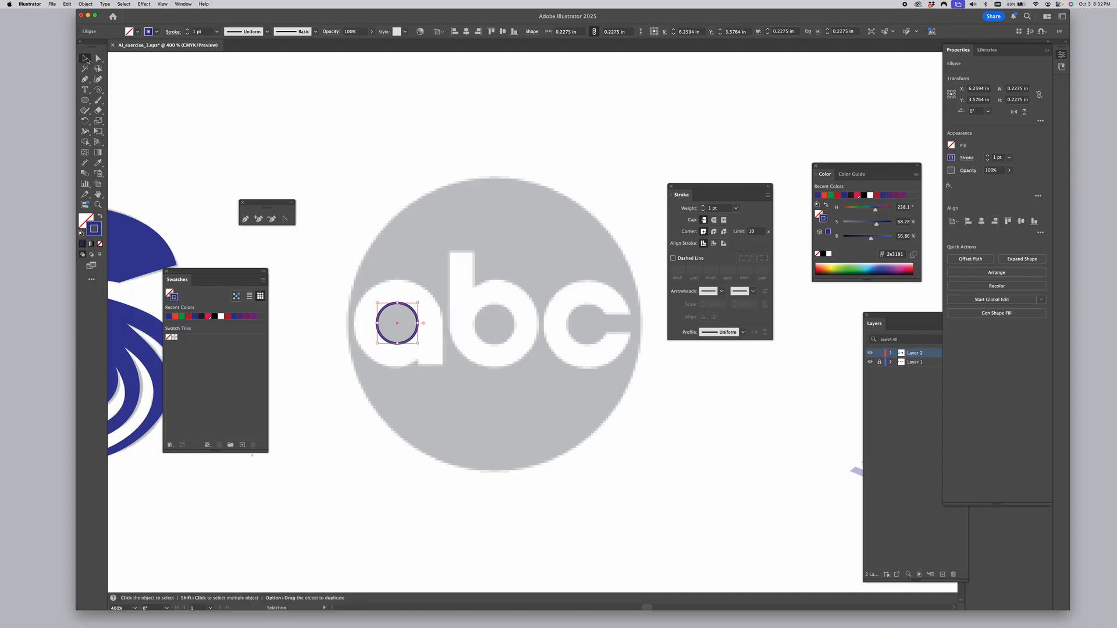
pyautogui.click(333, 262)
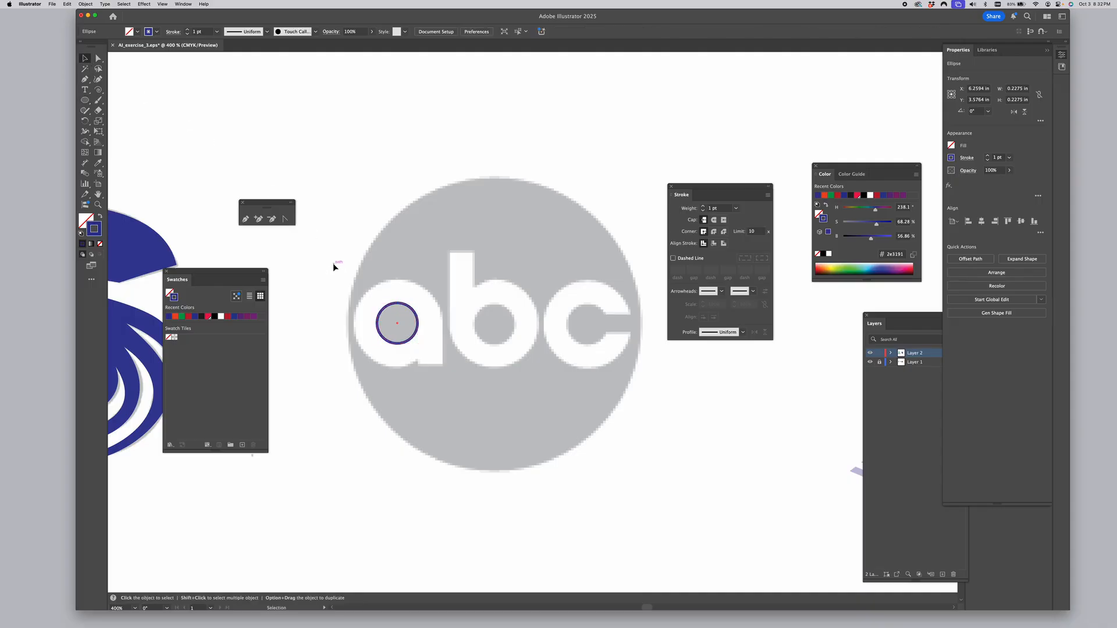
# Draw a concentric circle about 0.49 in across around the bowl of the a, and give both circles a blue fill without stroke
pyautogui.click(85, 100)
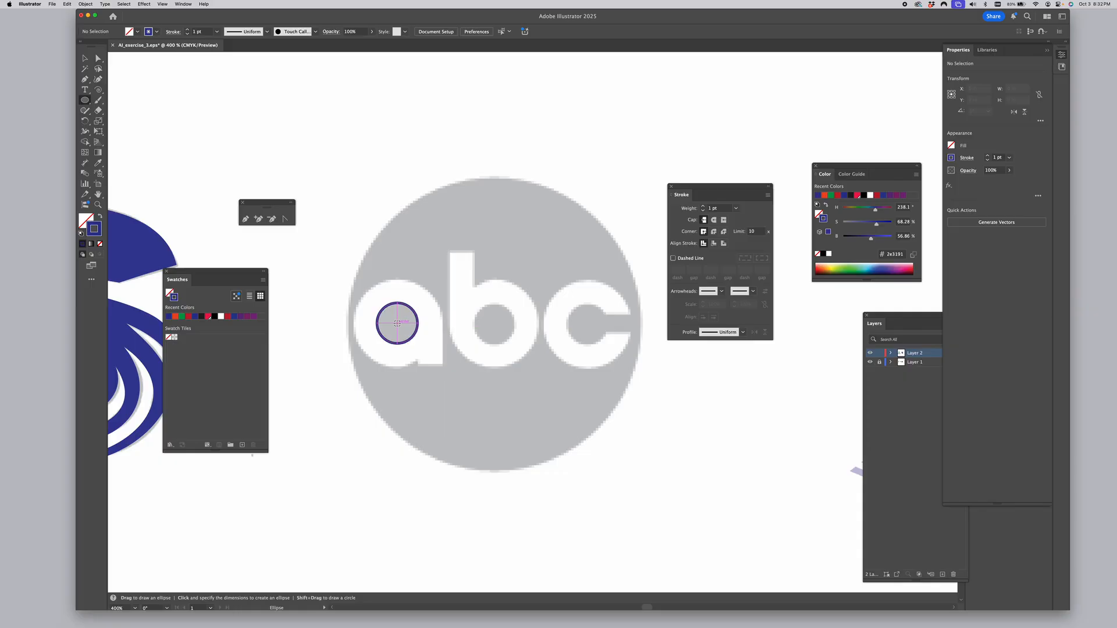
pyautogui.moveTo(397, 322); pyautogui.dragTo(441, 360)
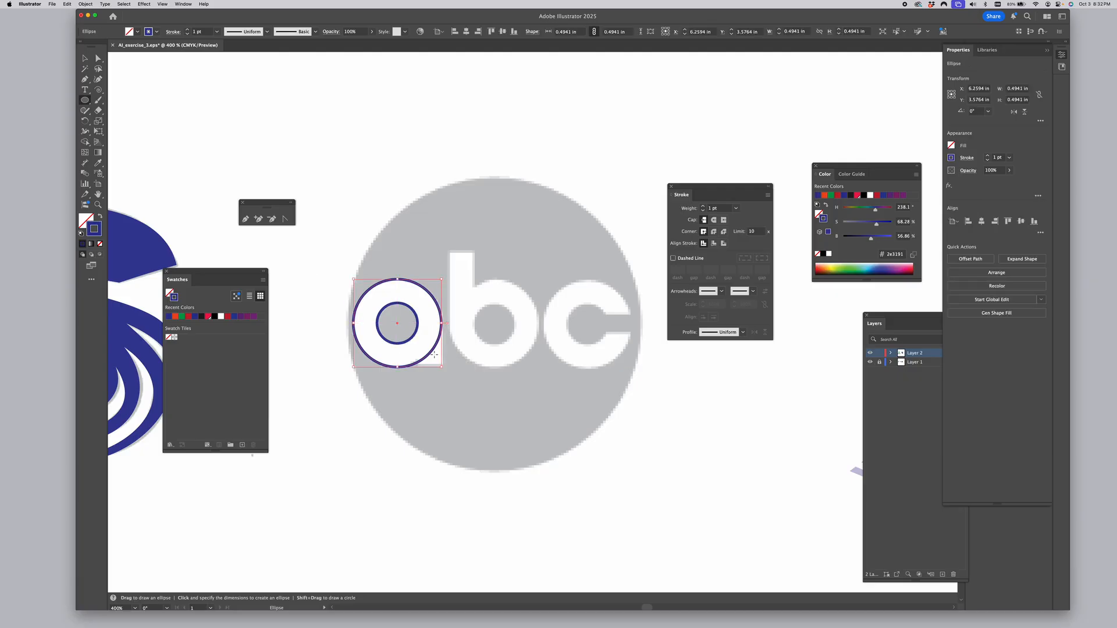
pyautogui.click(85, 59)
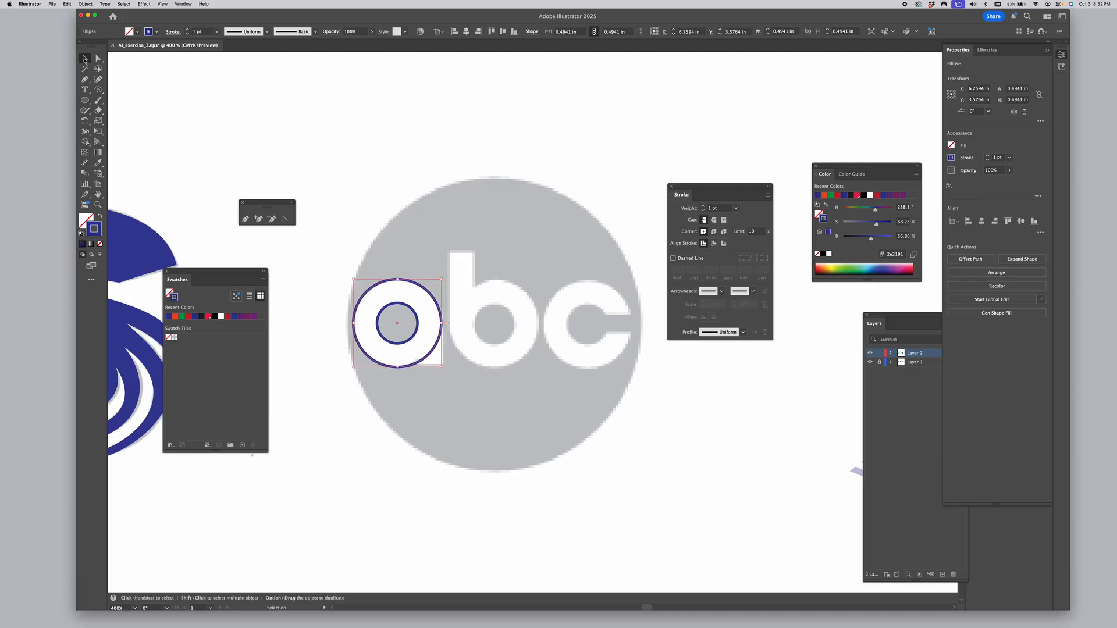
pyautogui.keyDown('shift'); pyautogui.click(400, 327); pyautogui.keyUp('shift')
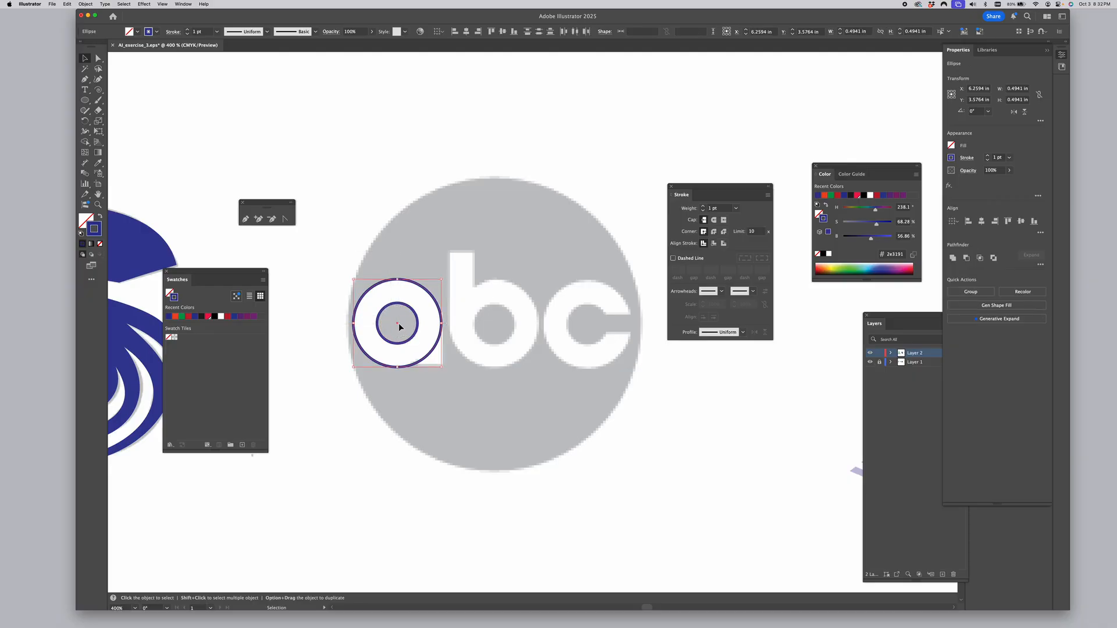
pyautogui.click(99, 218)
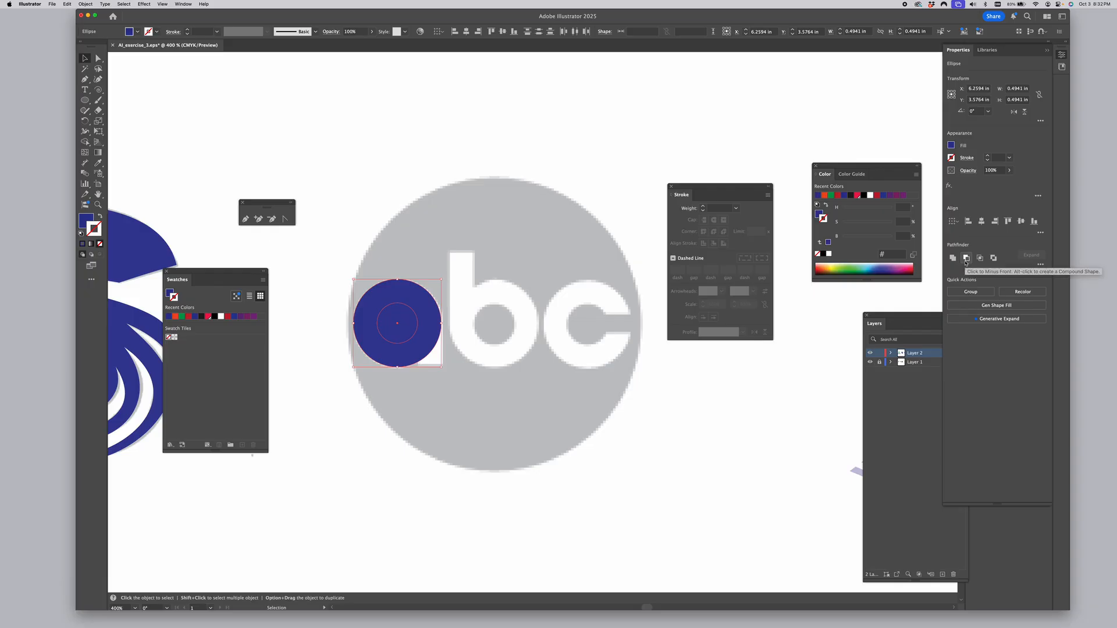
# Split the two overlapping circles with Pathfinder Divide and delete the inner circle to leave a ring
pyautogui.click(1040, 266)
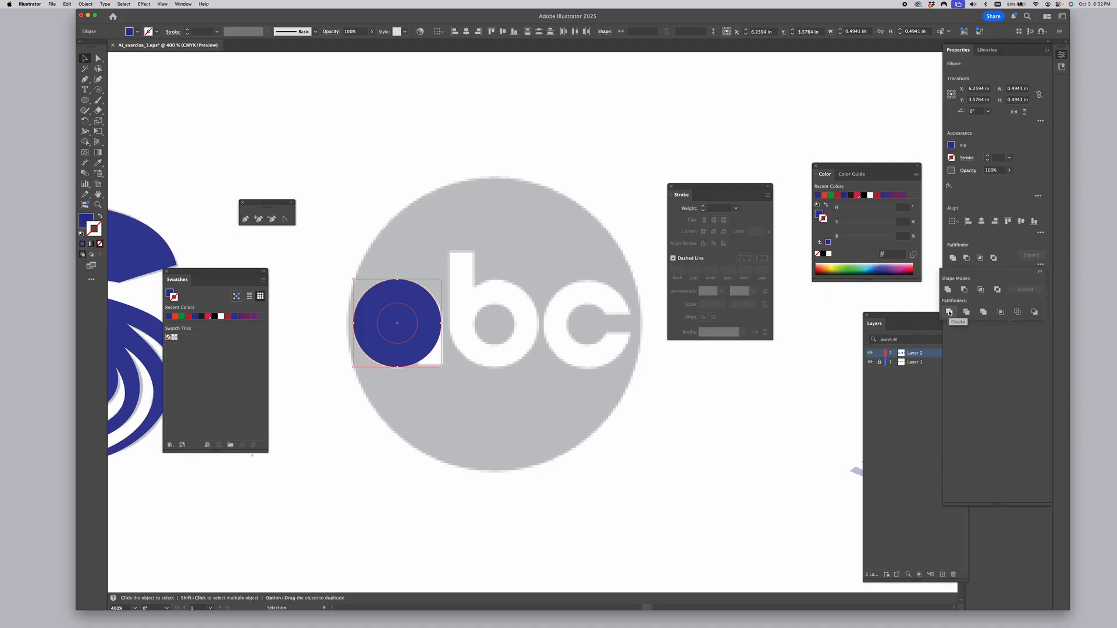
pyautogui.click(950, 312)
pyautogui.click(323, 302)
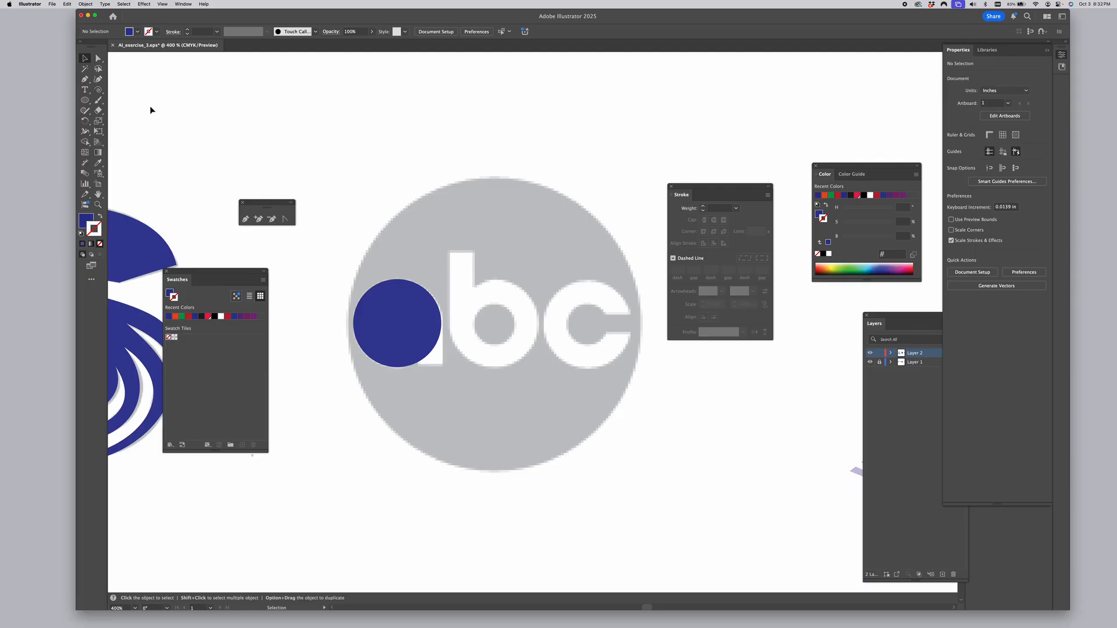
pyautogui.click(99, 58)
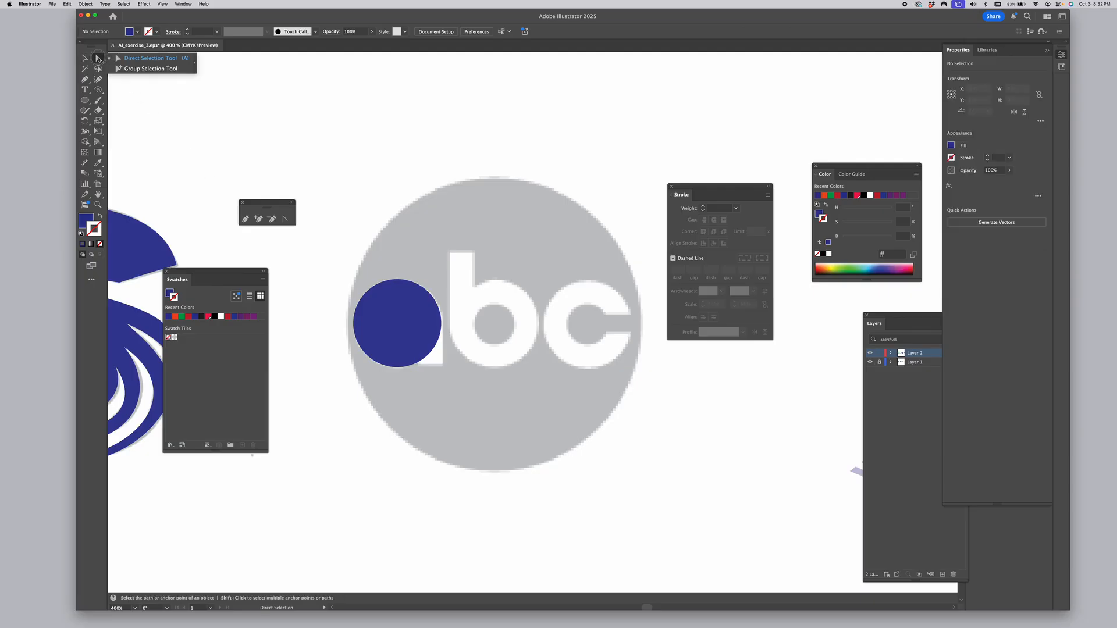
pyautogui.click(134, 69)
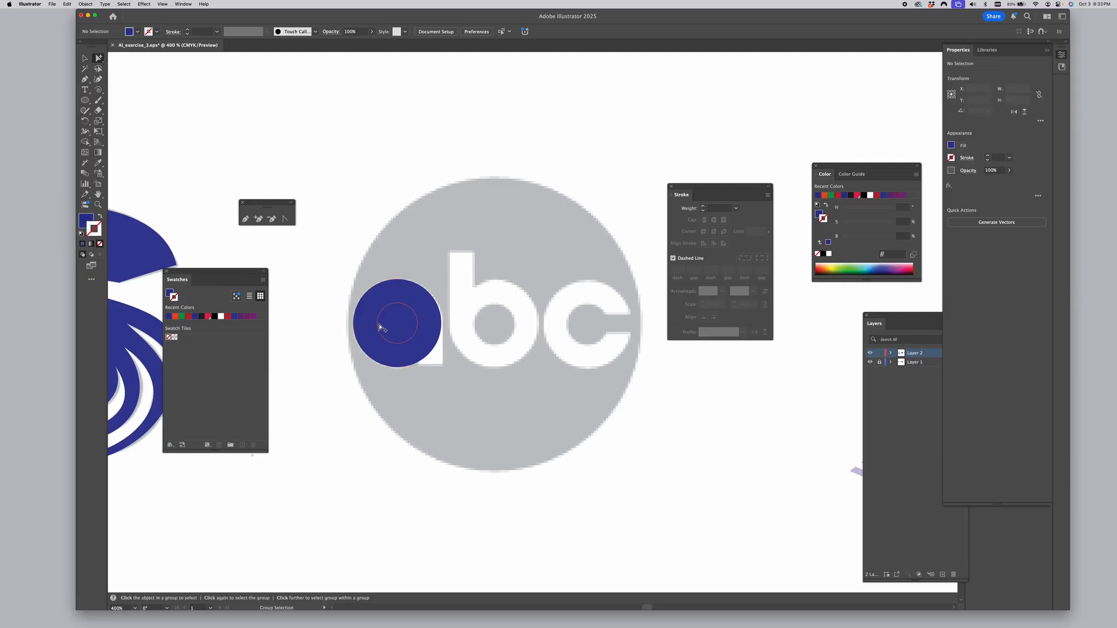
pyautogui.click(390, 331)
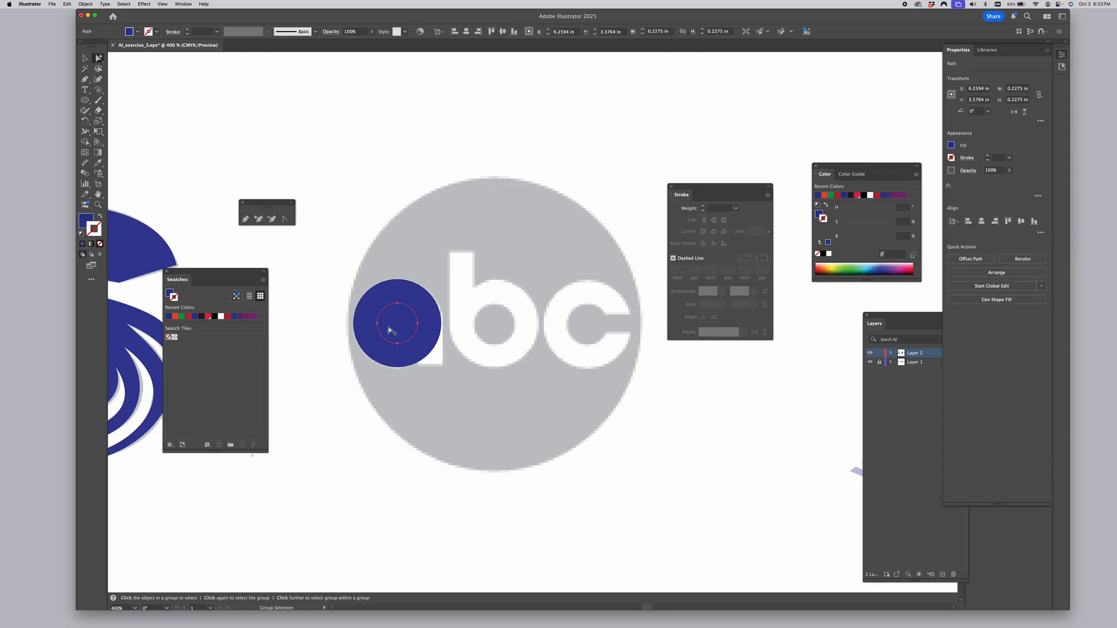
pyautogui.press('Delete')
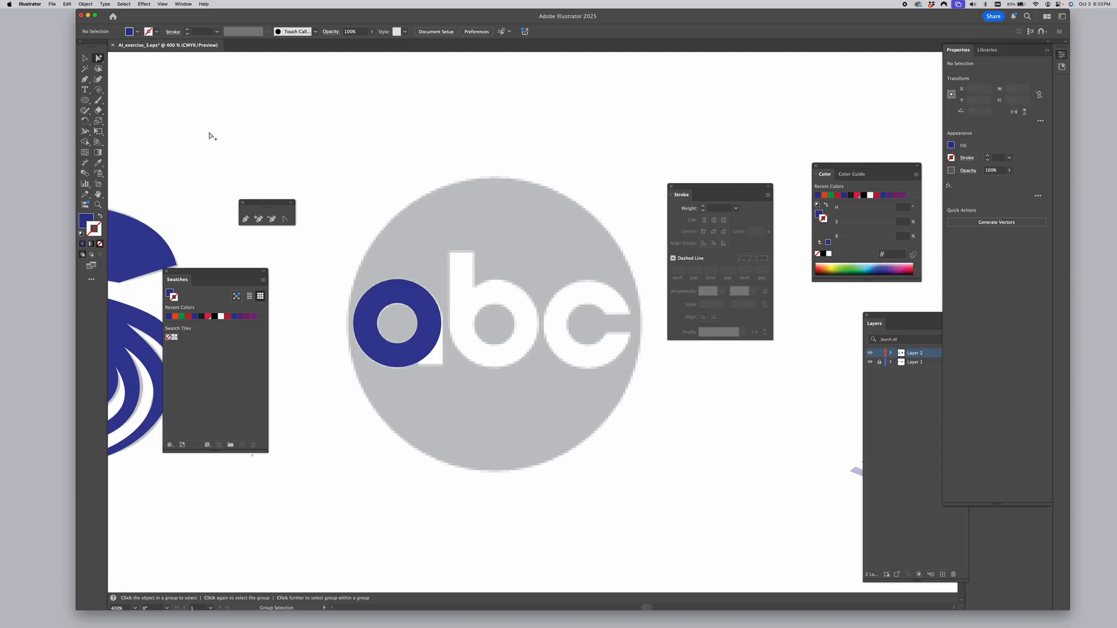
# Duplicate the ring horizontally from the a onto the bowl of the letter b
pyautogui.click(85, 58)
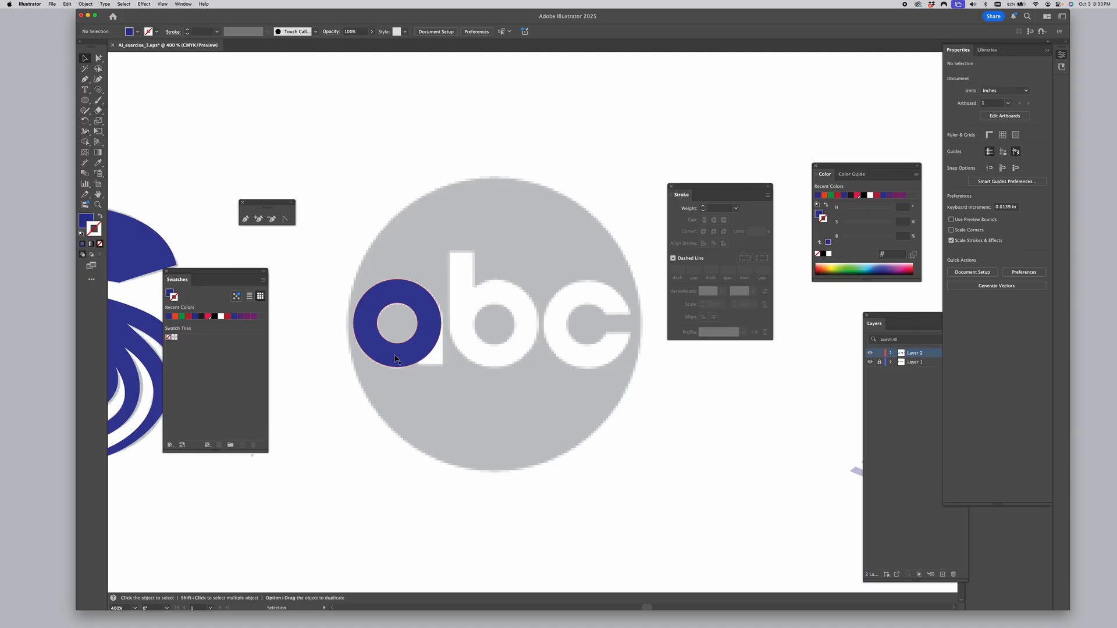
pyautogui.moveTo(395, 359); pyautogui.dragTo(492, 361)
pyautogui.click(492, 361)
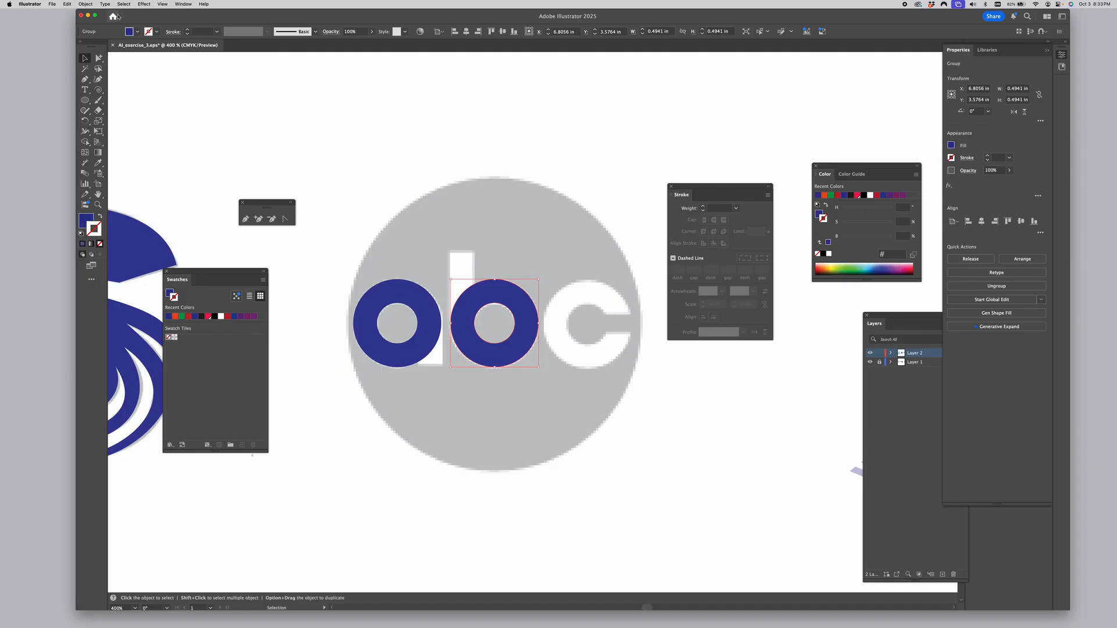
# Repeat the copy transformation to add a third ring, and nudge it left into alignment with the letter c
pyautogui.click(85, 4)
pyautogui.moveTo(91, 18)
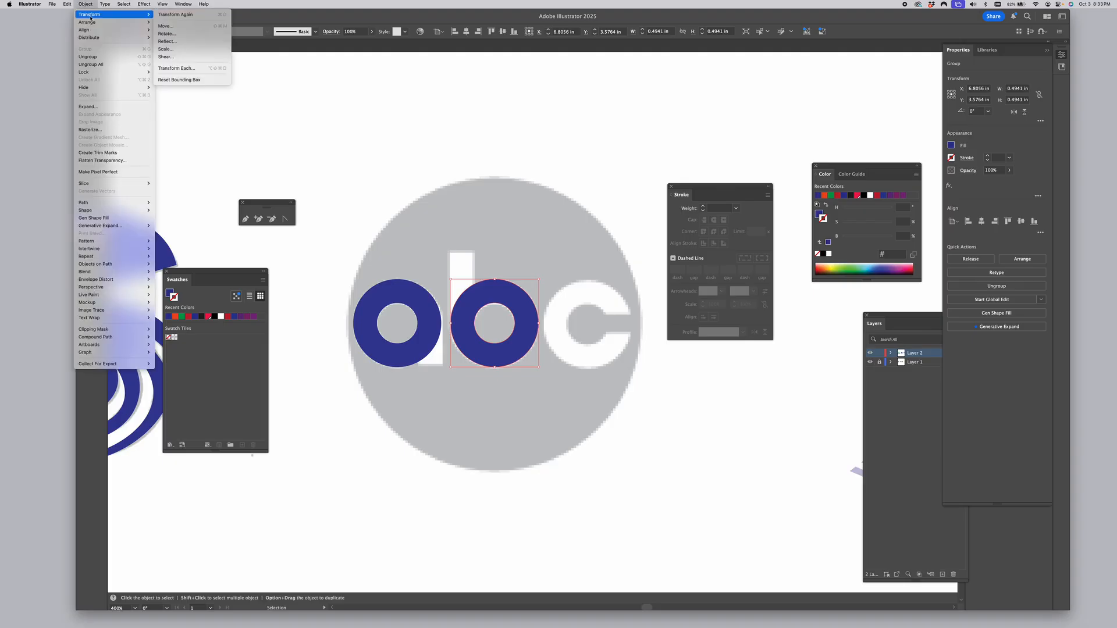
pyautogui.click(221, 14)
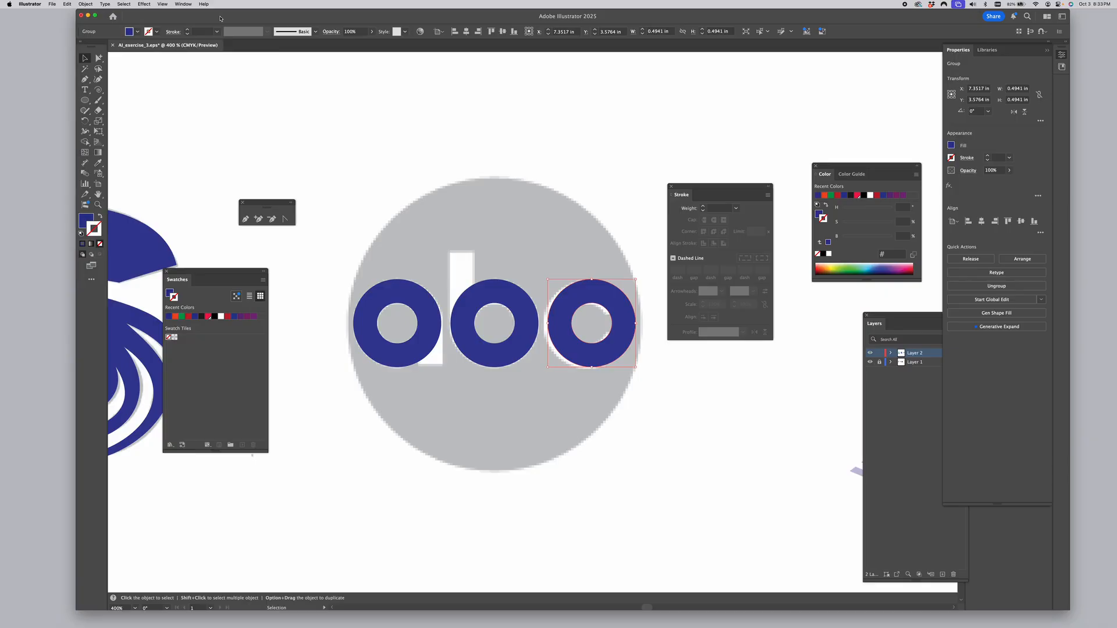
pyautogui.press('Left')
pyautogui.press('Left')
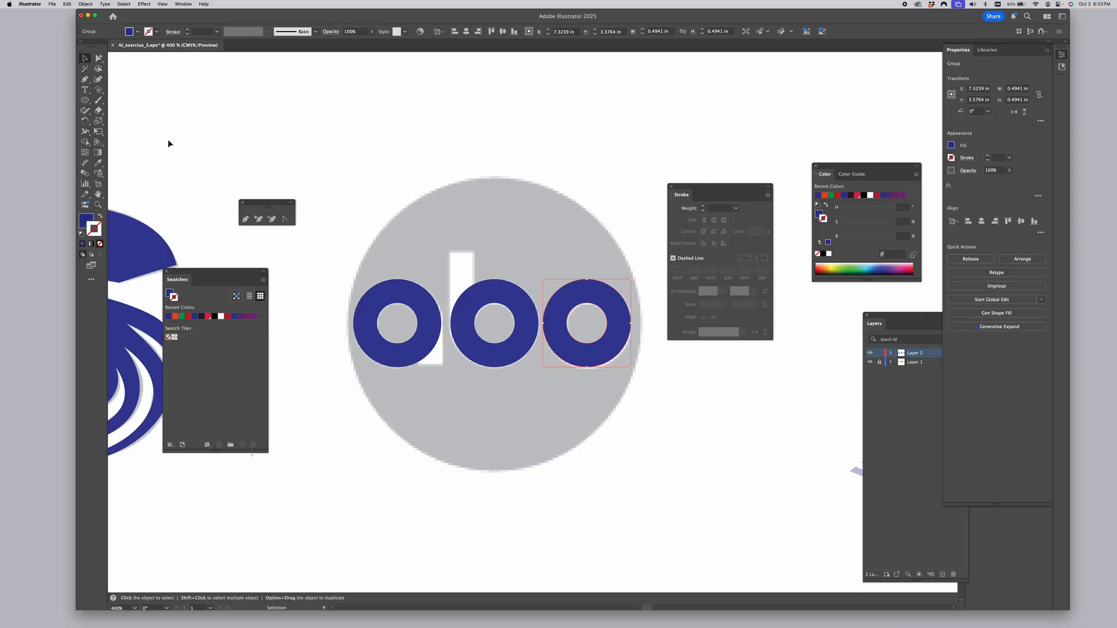
pyautogui.click(456, 440)
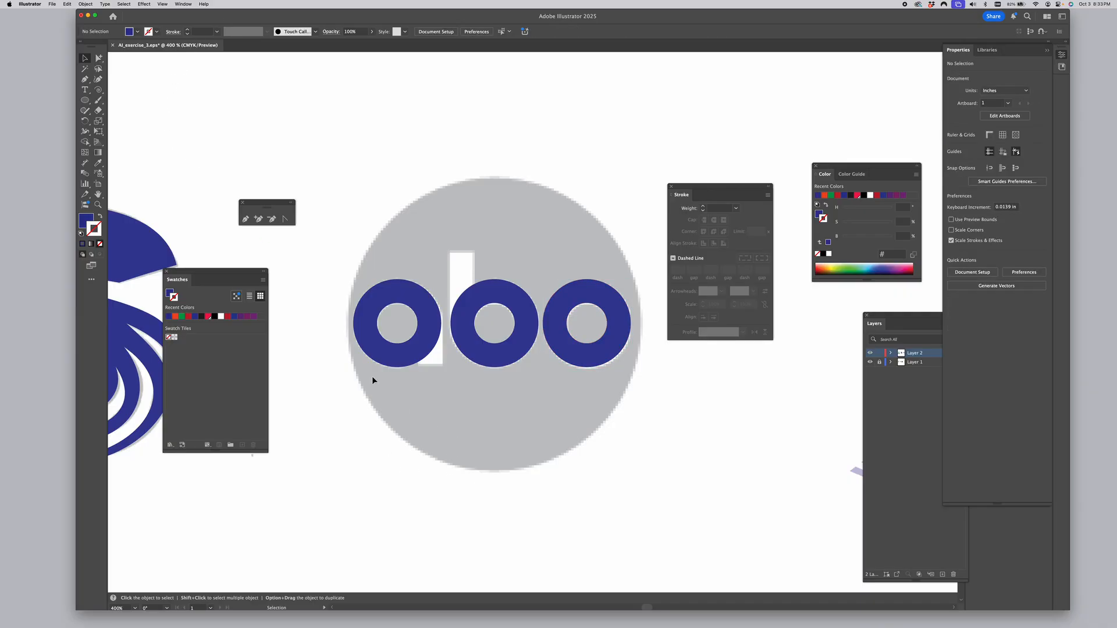
# Draw blue rectangles for the stems, about 0.13 x 0.25 in on the a and about 0.13 x 0.42 in on the b
pyautogui.click(84, 100)
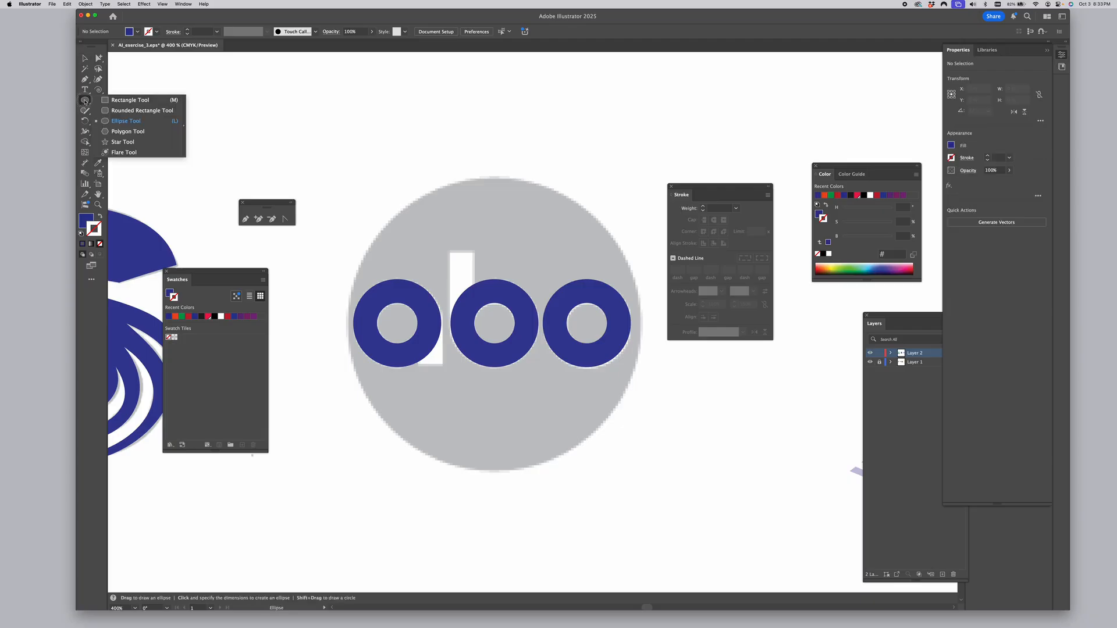
pyautogui.click(123, 100)
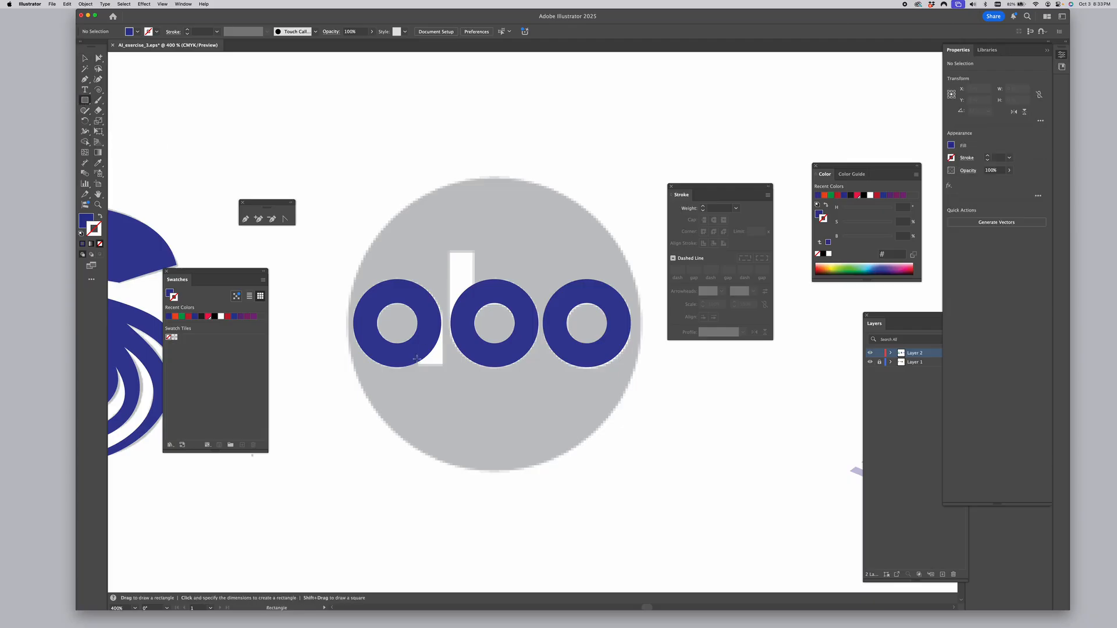
pyautogui.moveTo(418, 364); pyautogui.dragTo(441, 322)
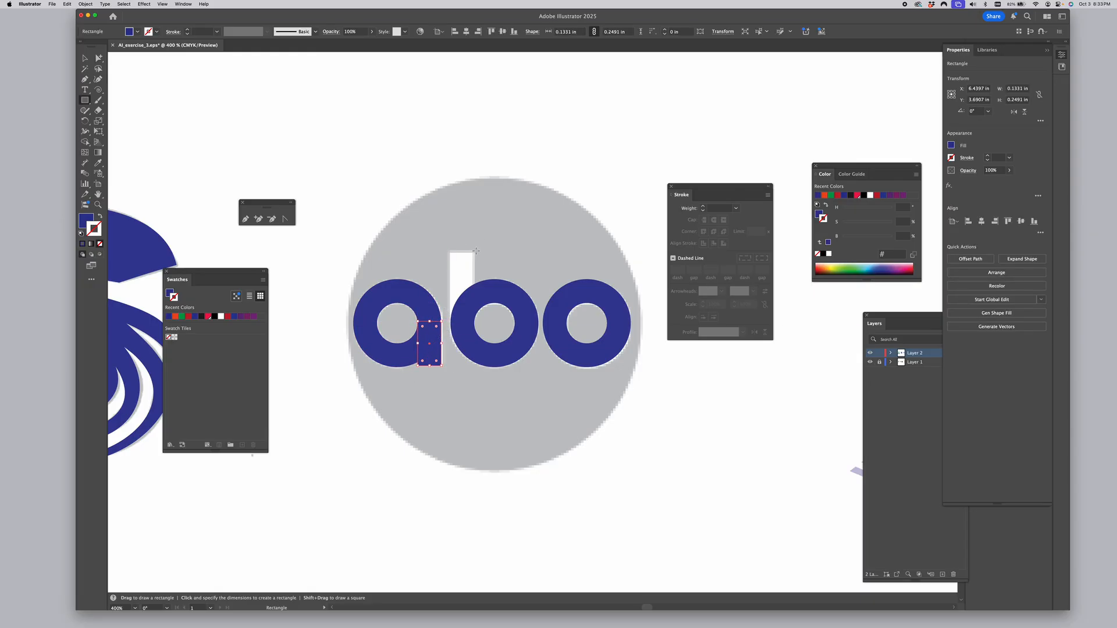
pyautogui.moveTo(474, 252); pyautogui.dragTo(452, 327)
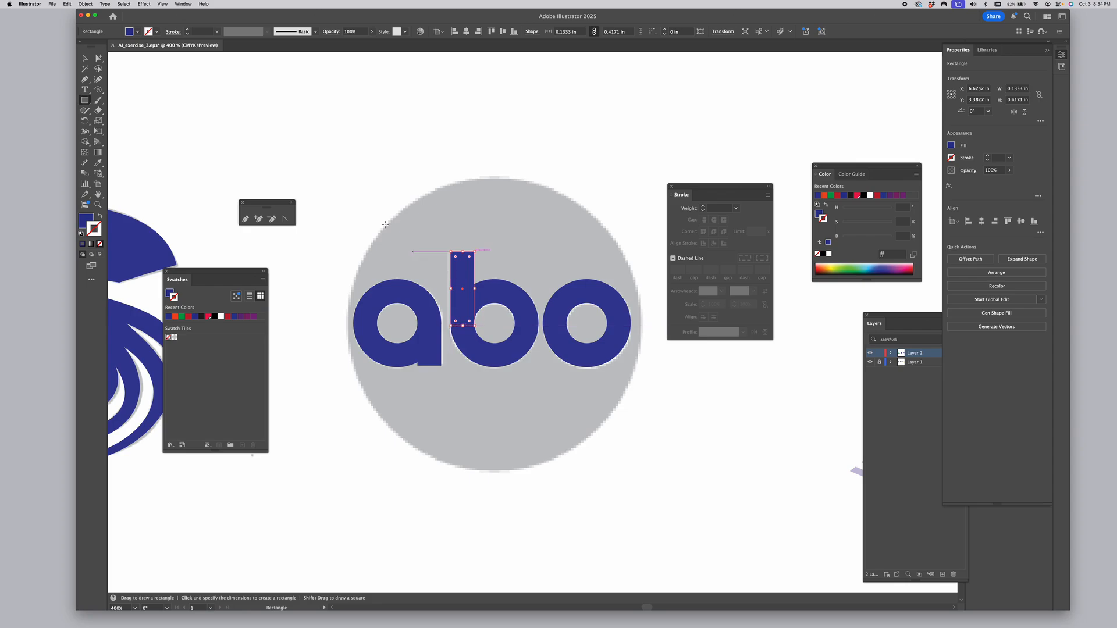
# Unite the b's stem rectangle and ring into one shape
pyautogui.click(85, 58)
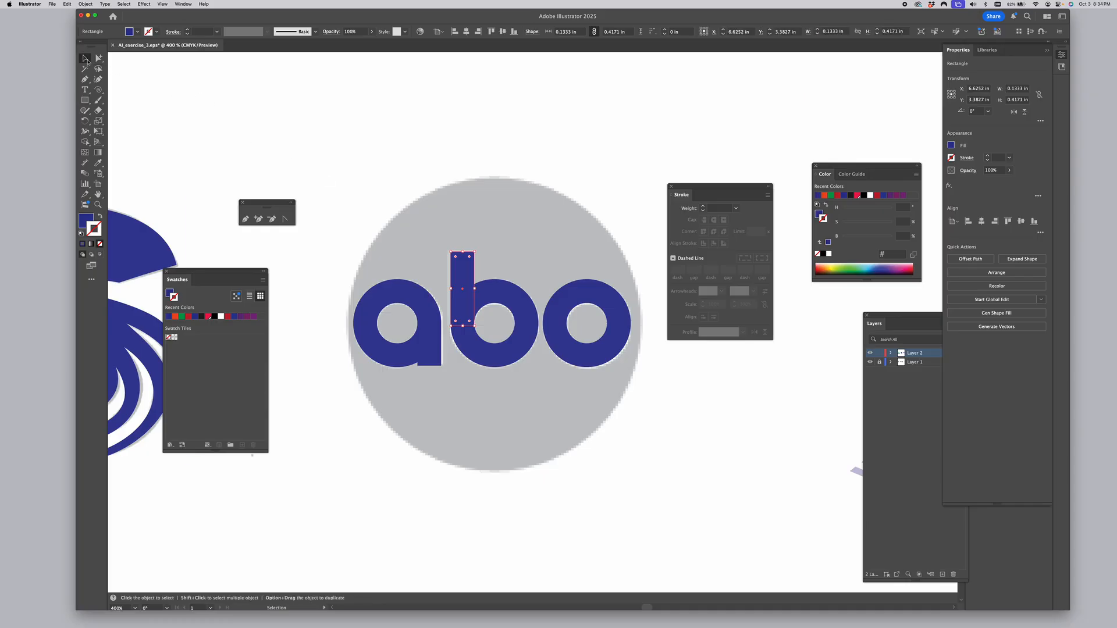
pyautogui.keyDown('shift'); pyautogui.click(527, 311); pyautogui.keyUp('shift')
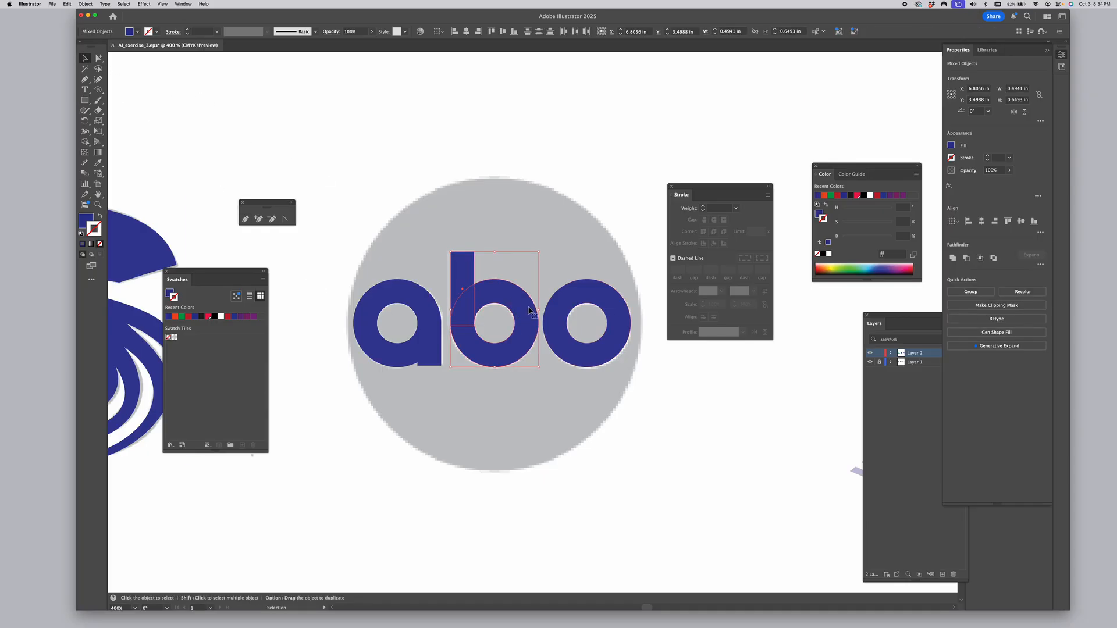
pyautogui.click(952, 258)
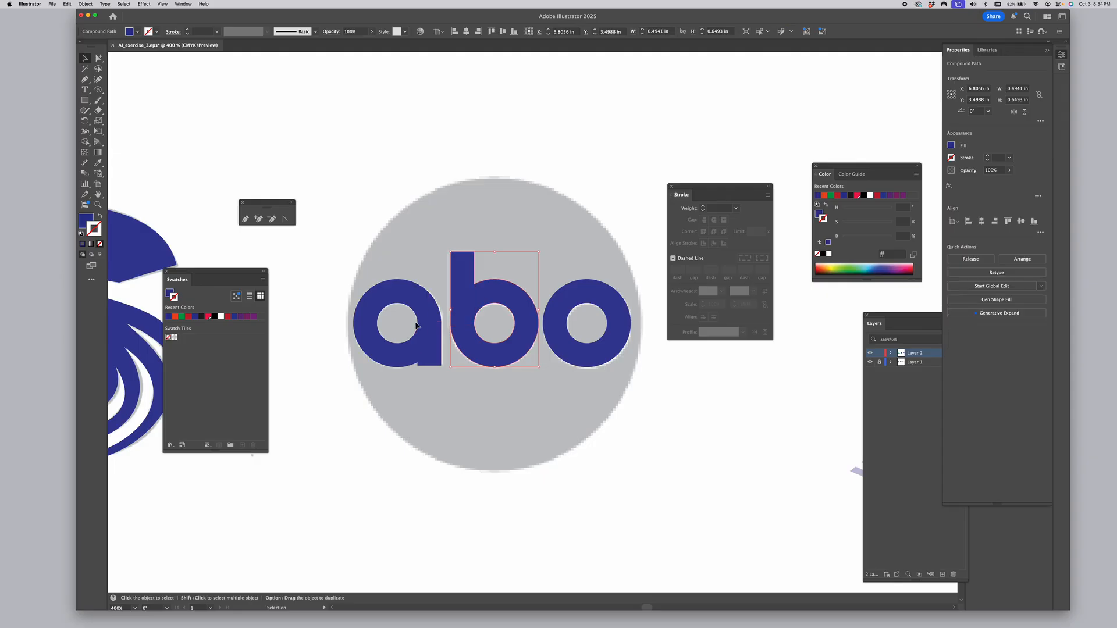
# Unite the a's stem rectangle and ring into one shape
pyautogui.click(416, 359)
pyautogui.keyDown('shift'); pyautogui.click(405, 358); pyautogui.keyUp('shift')
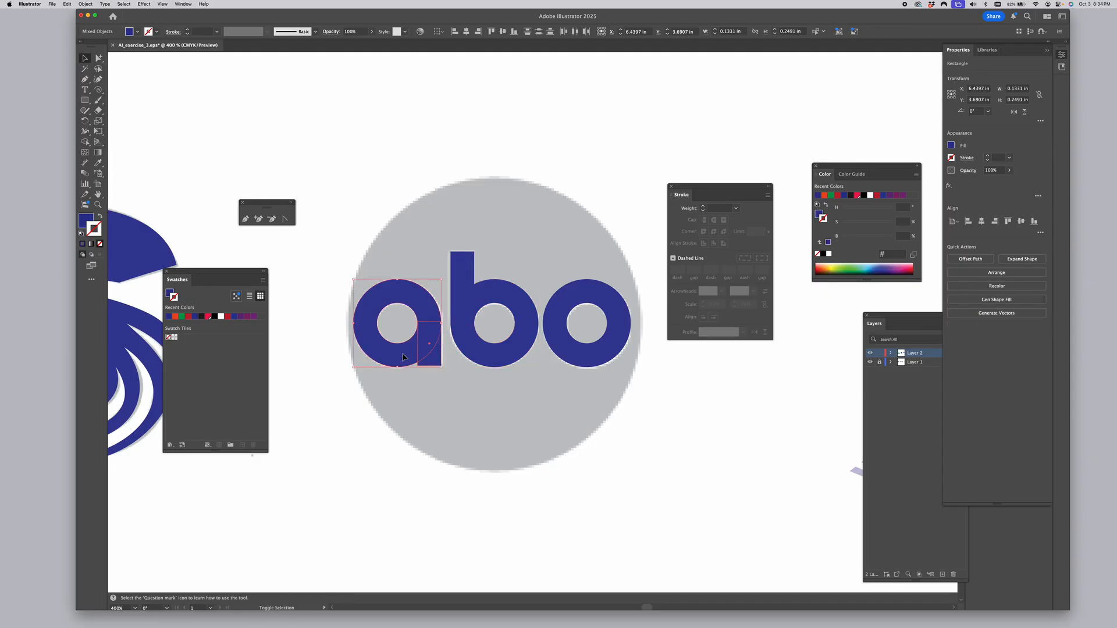
pyautogui.click(953, 258)
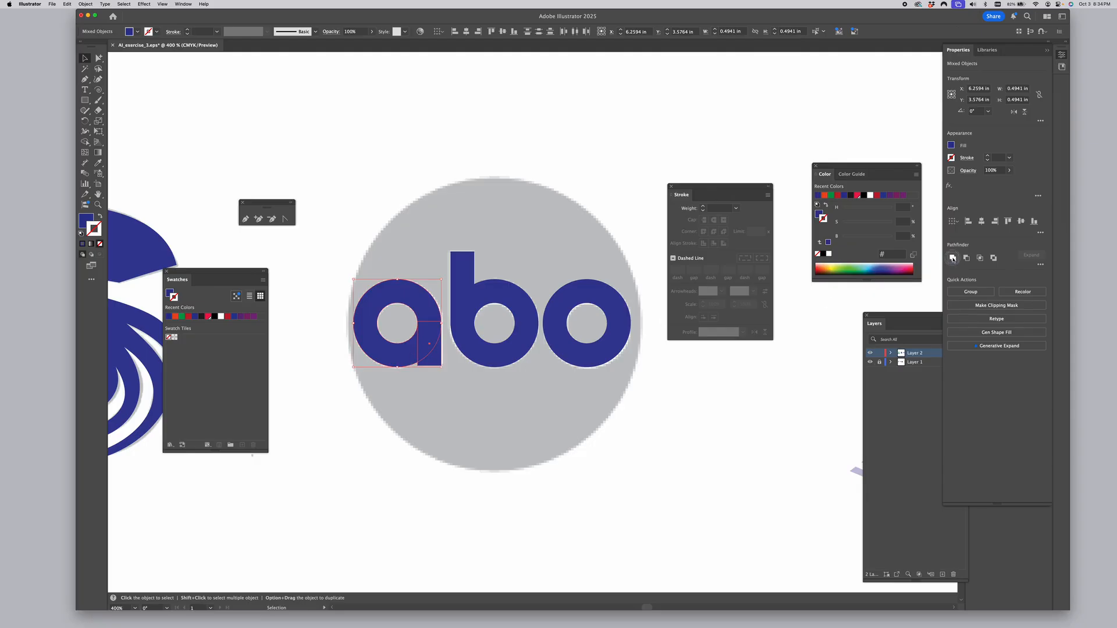
pyautogui.click(444, 406)
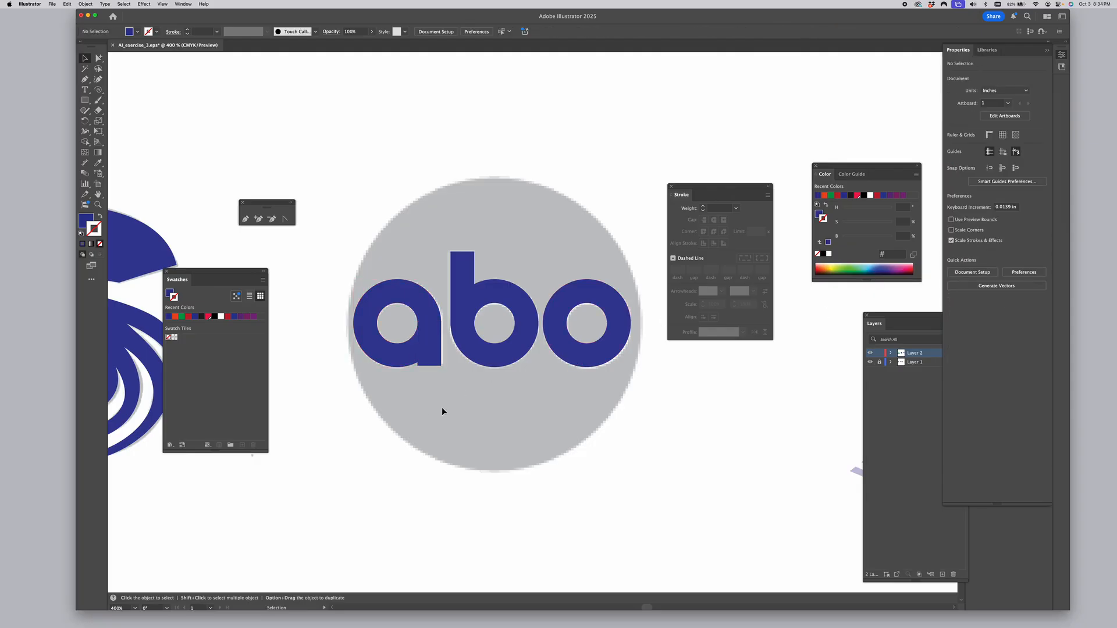
# Lower the opacity of the c's ring to 39% so the template's opening can be traced
pyautogui.click(588, 357)
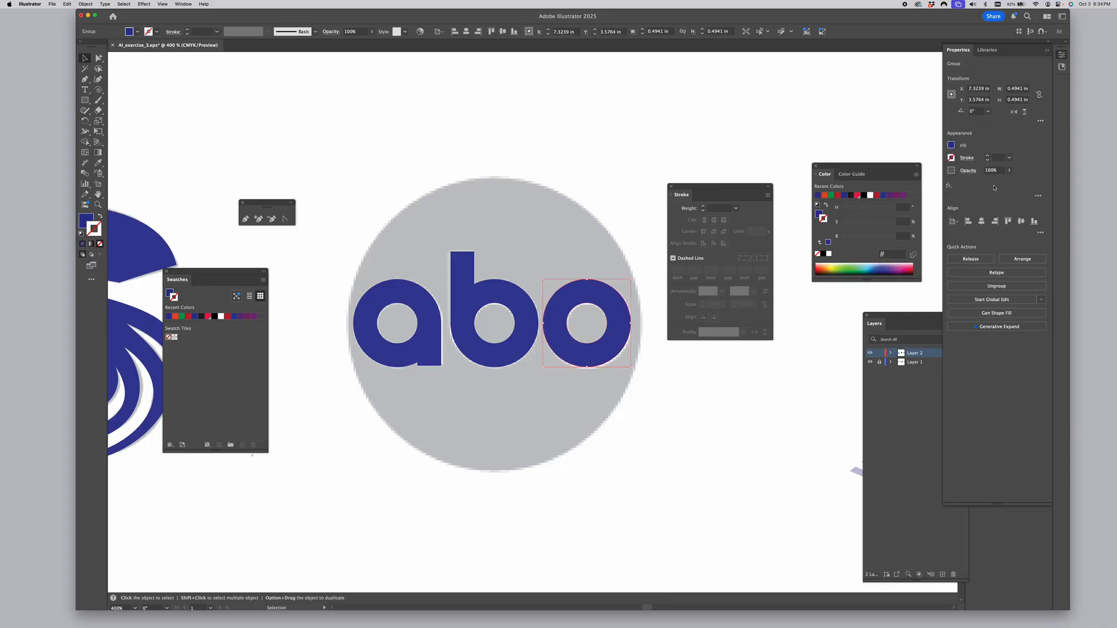
pyautogui.click(1009, 170)
pyautogui.click(989, 183)
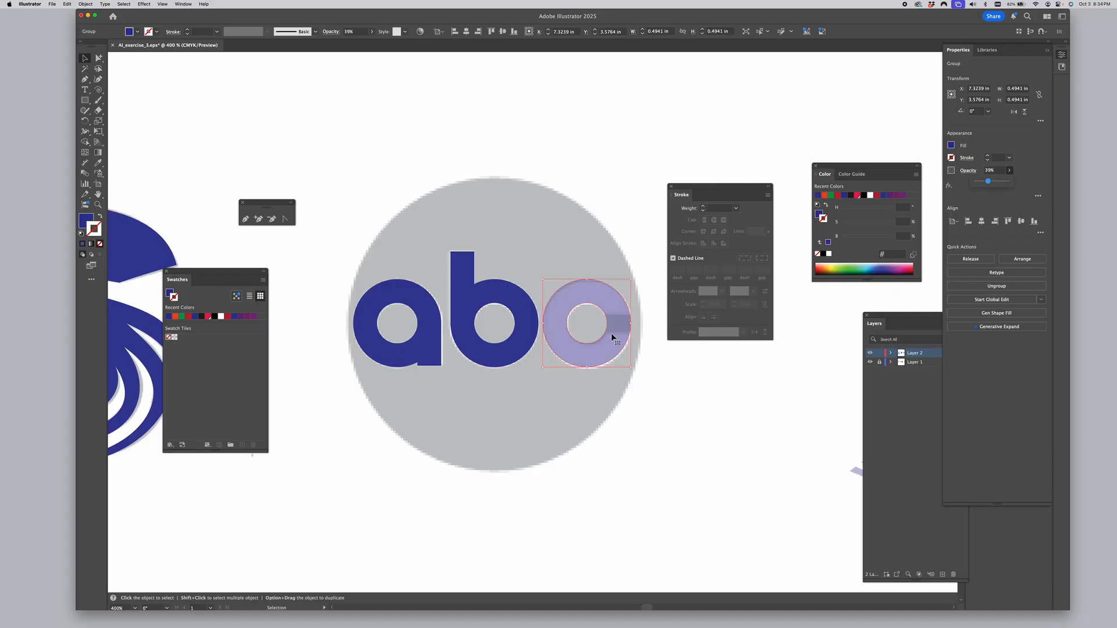
pyautogui.click(636, 412)
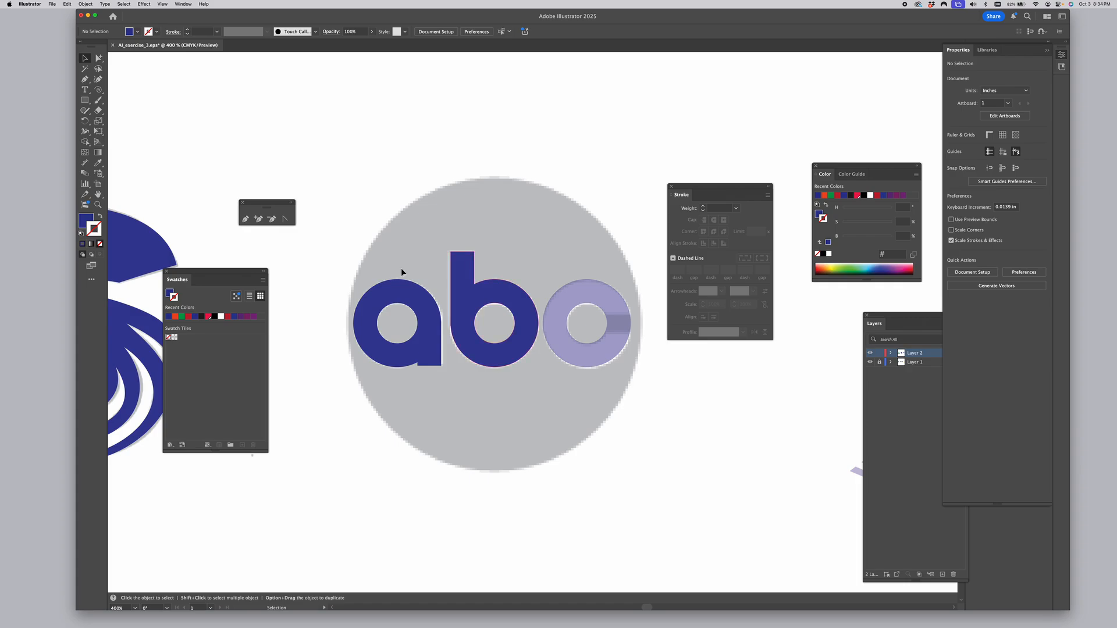
# Draw a blue rectangle about 0.30 x 0.11 in over the c's opening, from the ring's center past its outer edge
pyautogui.click(84, 100)
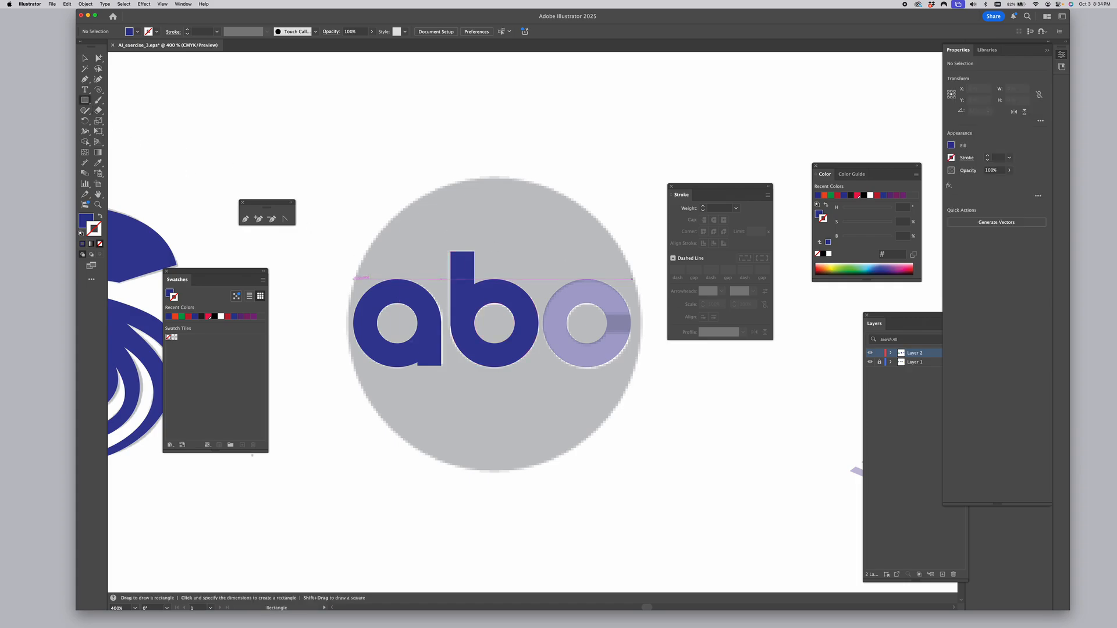
pyautogui.moveTo(641, 314); pyautogui.dragTo(587, 334)
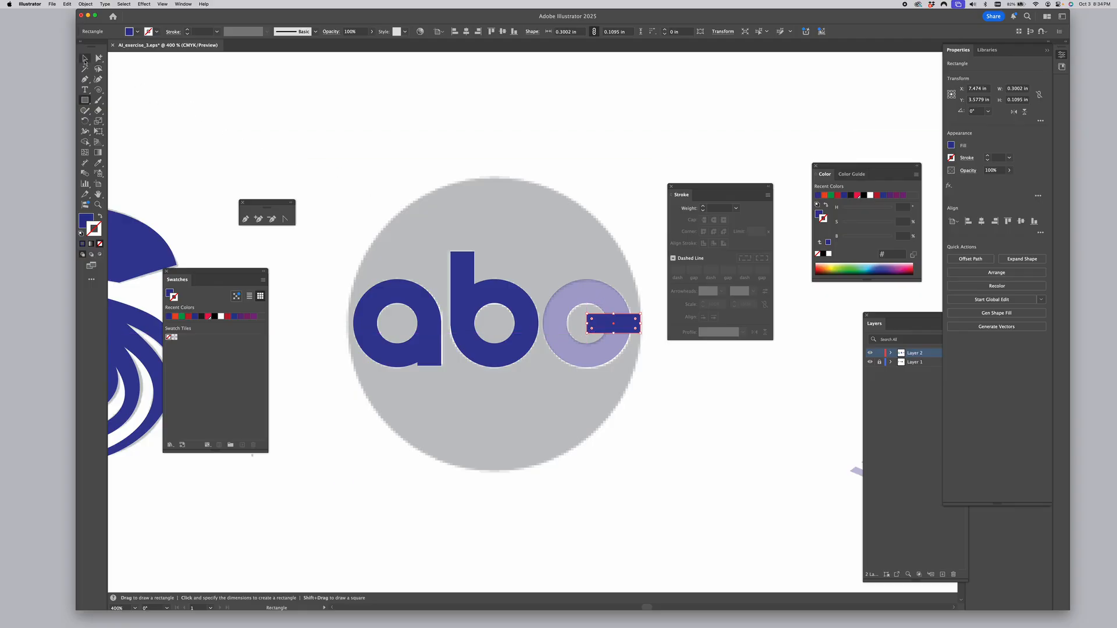
pyautogui.click(84, 58)
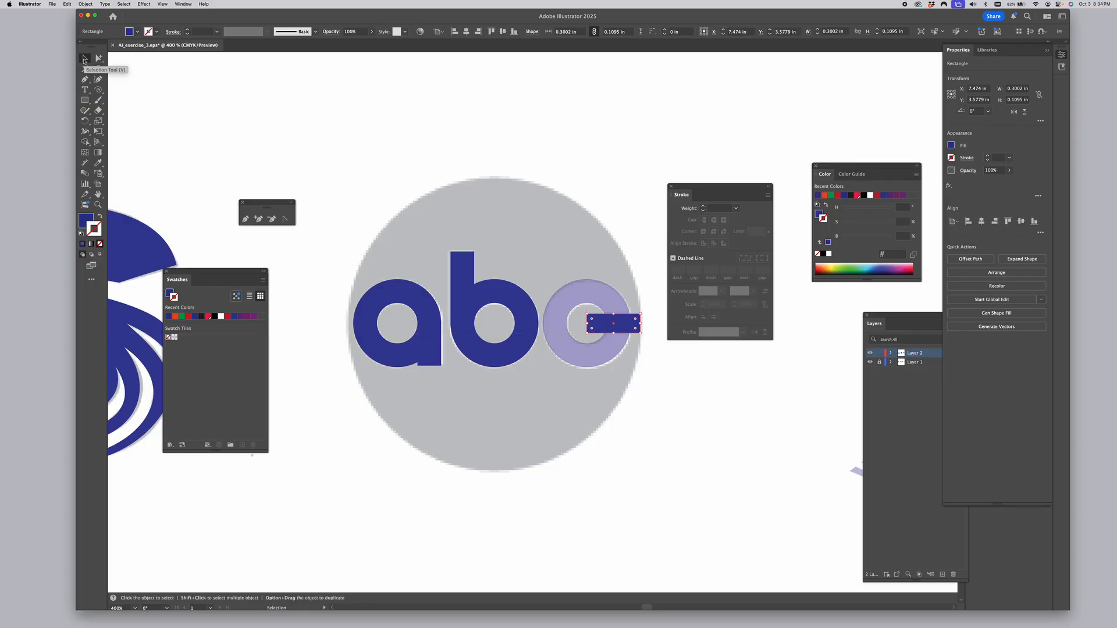
# Restore the opacity of the c's ring to 100%
pyautogui.click(561, 295)
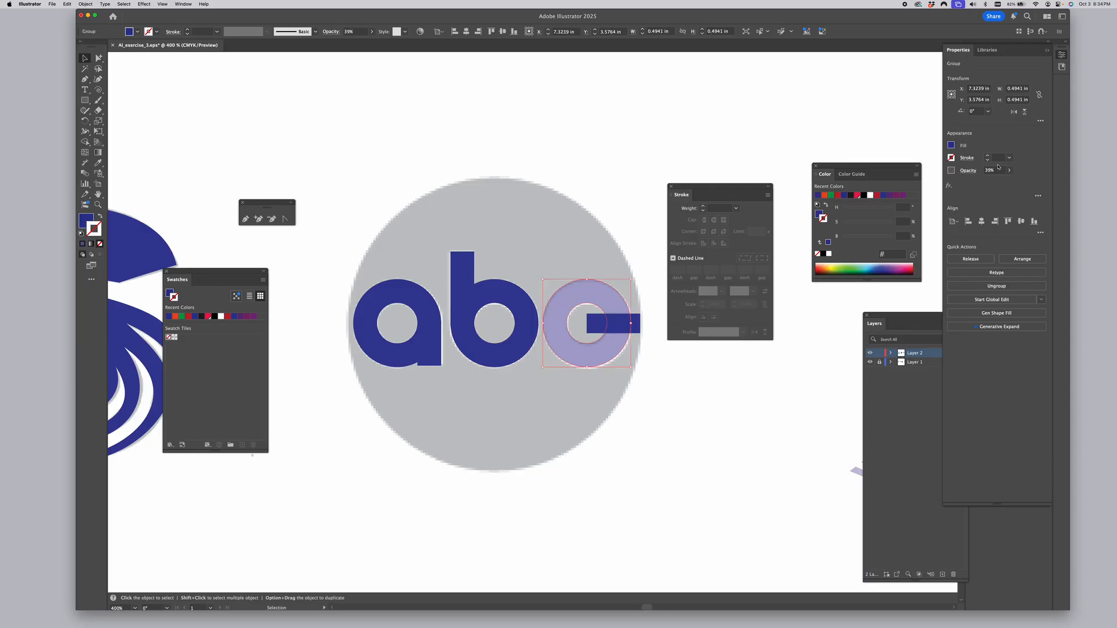
pyautogui.click(1010, 170)
pyautogui.moveTo(988, 183); pyautogui.dragTo(1010, 187)
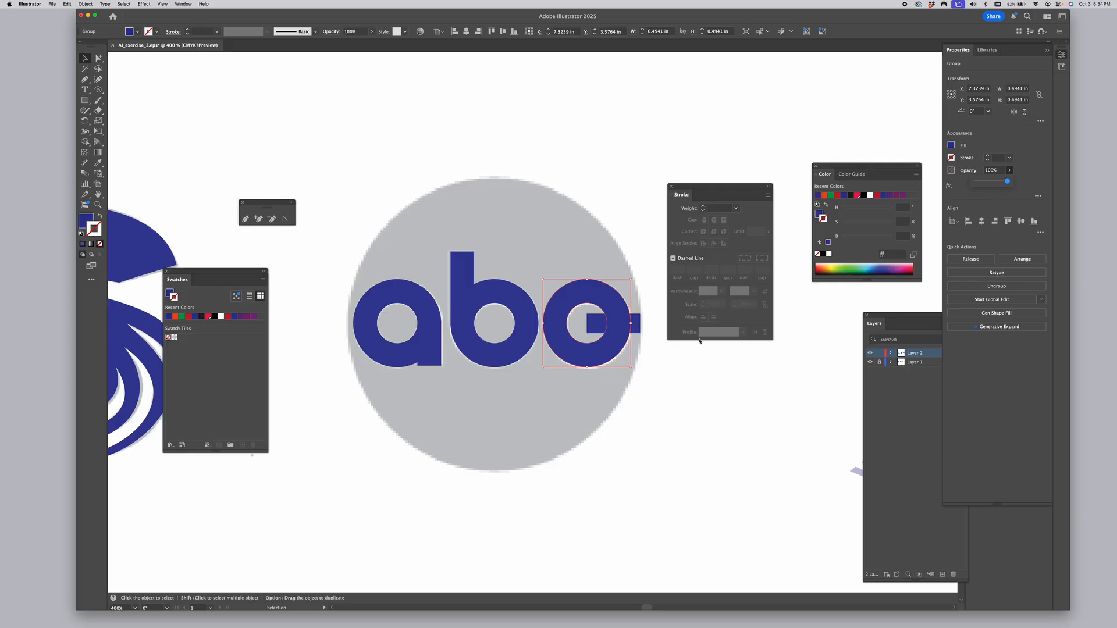
# Divide the c's ring and the overlapping rectangle into separate pieces with Pathfinder Divide
pyautogui.keyDown('shift'); pyautogui.click(595, 326); pyautogui.keyUp('shift')
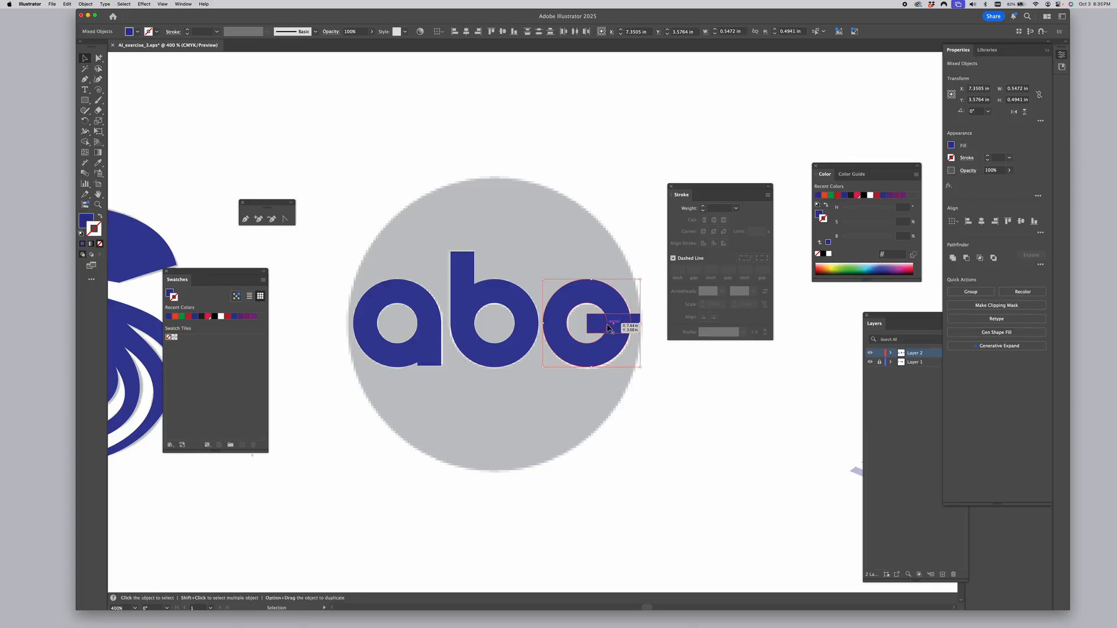
pyautogui.click(1041, 267)
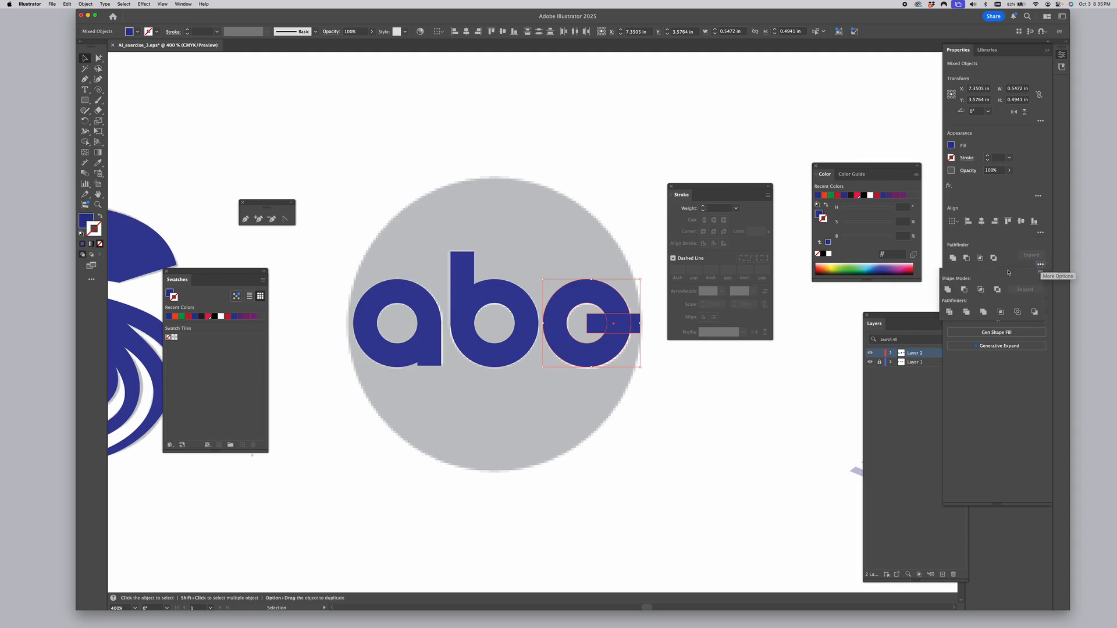
pyautogui.click(949, 313)
pyautogui.press('super+shift+a')
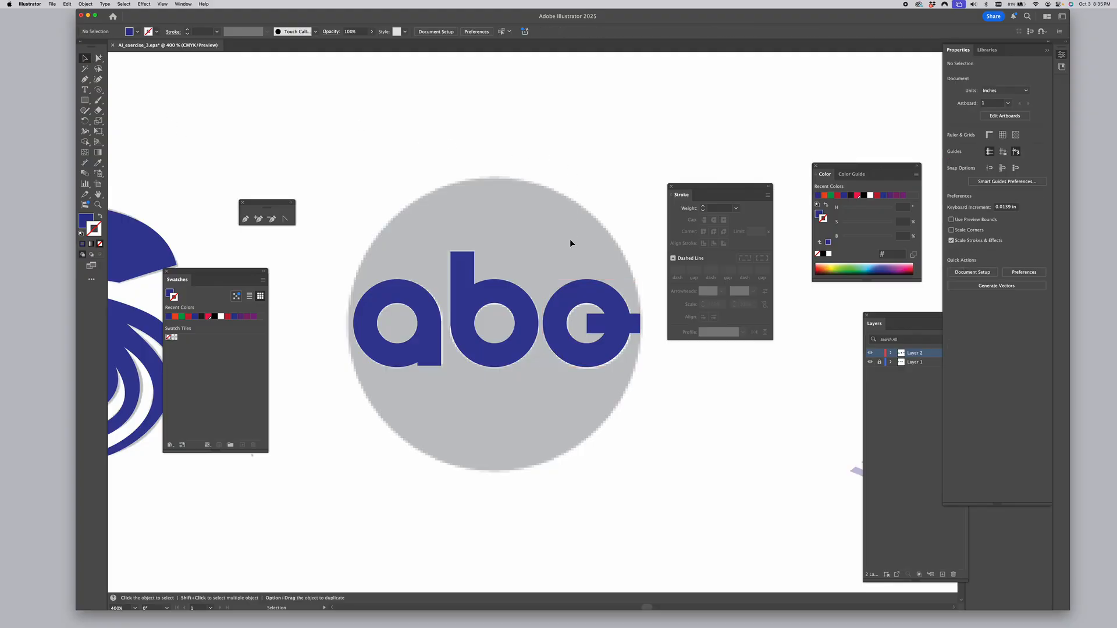
pyautogui.click(593, 324)
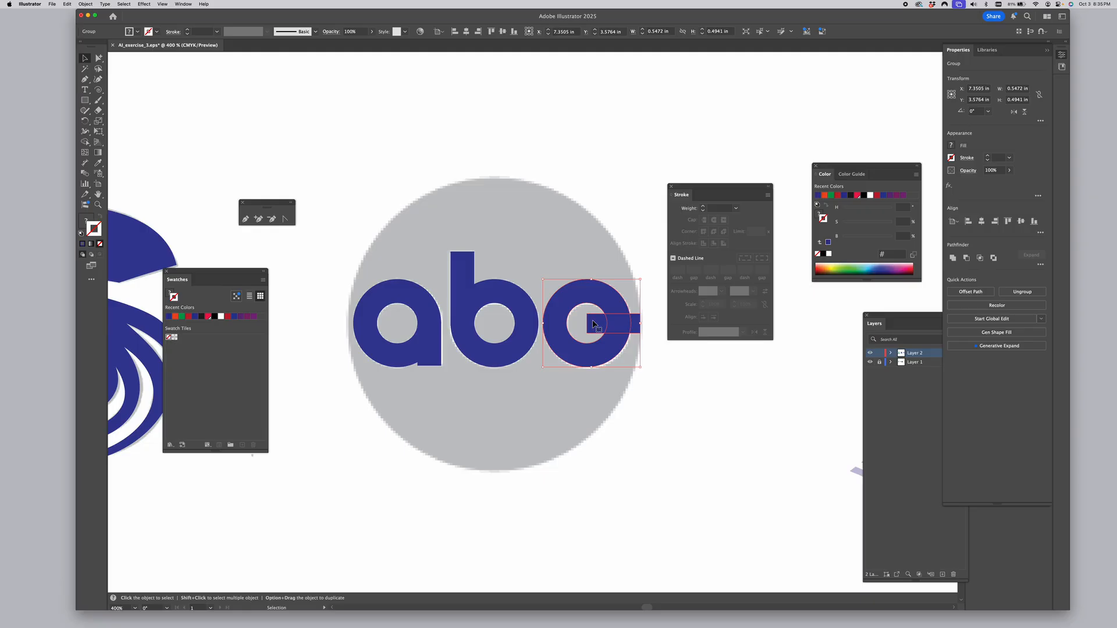
pyautogui.press('Delete')
pyautogui.press('super+z')
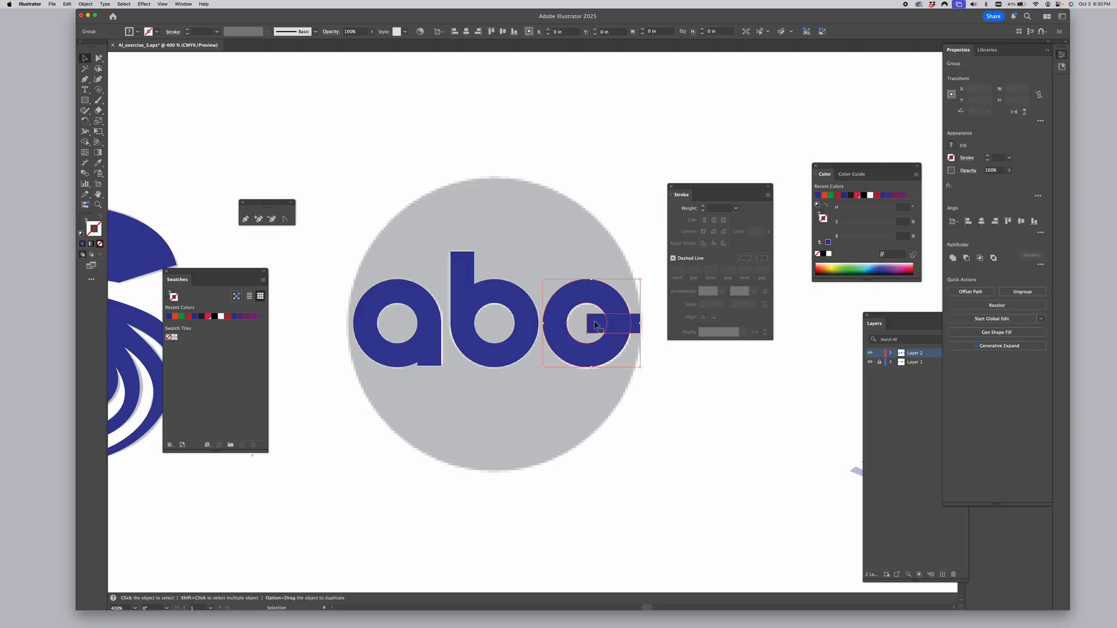
pyautogui.click(595, 323)
pyautogui.press('Delete')
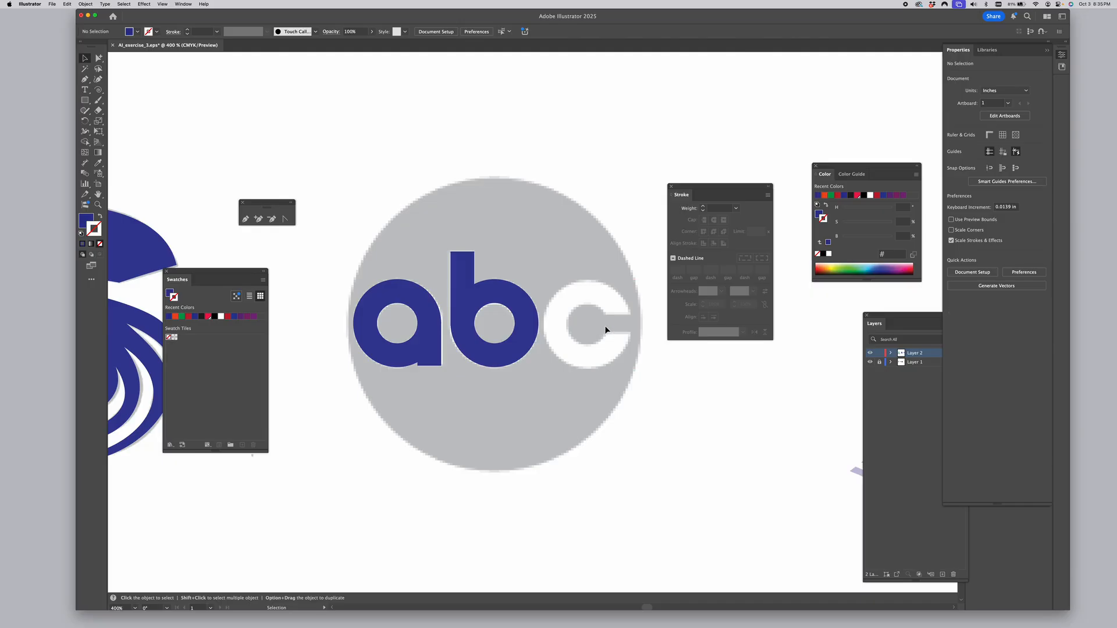
pyautogui.press('super+z')
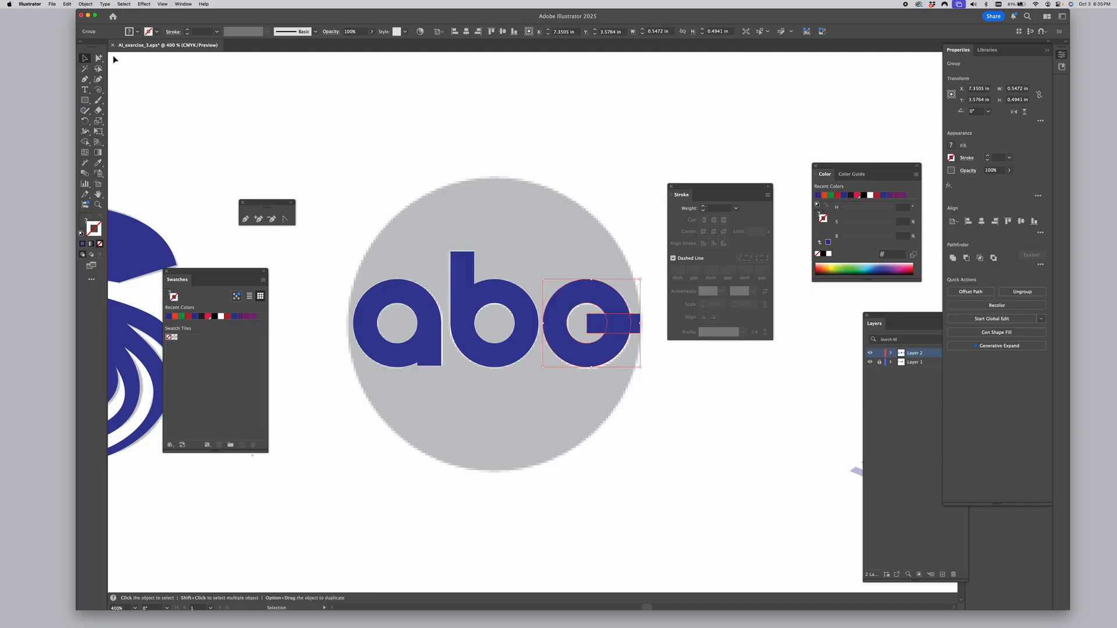
# Delete the three rectangle pieces from the divided c group with the Group Selection tool to open the letter
pyautogui.click(99, 58)
pyautogui.click(600, 328)
pyautogui.hscroll(1, 599, 332)
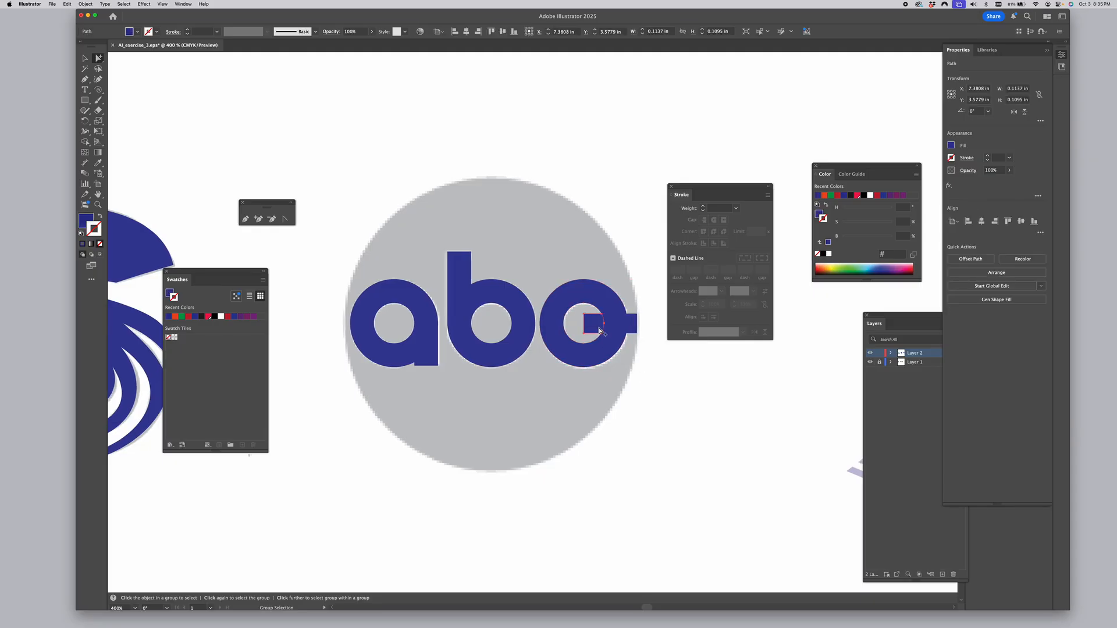
pyautogui.press('Delete')
pyautogui.click(618, 324)
pyautogui.press('Delete')
pyautogui.click(631, 327)
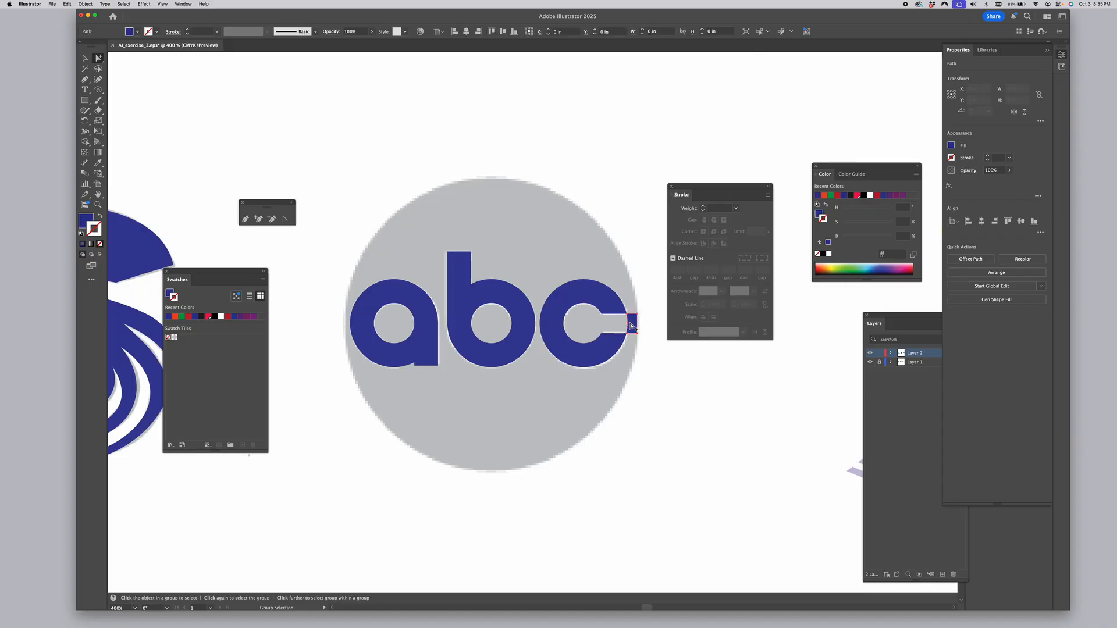
pyautogui.press('Delete')
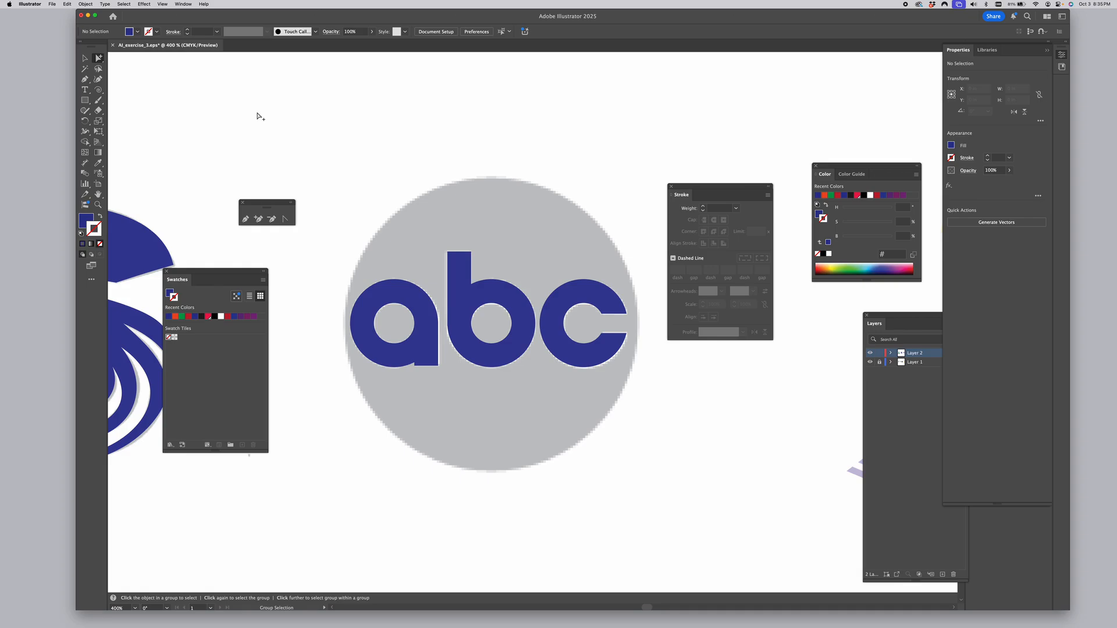
# Draw a circle about 1.65 in across from the center of the b's bowl, covering the logo's gray disc
pyautogui.click(86, 103)
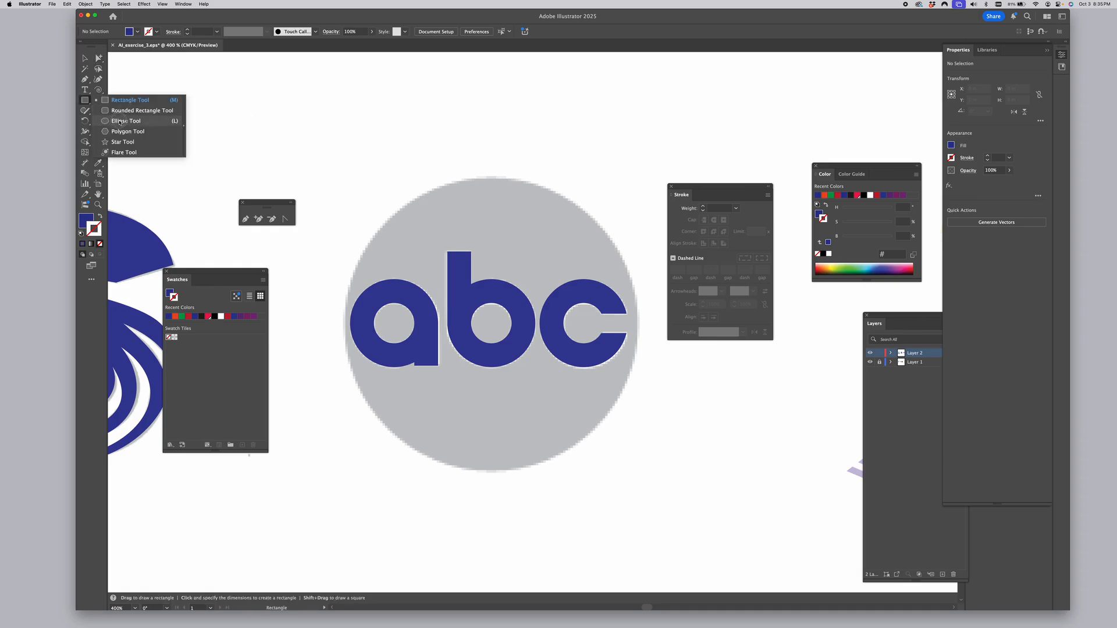
pyautogui.click(120, 121)
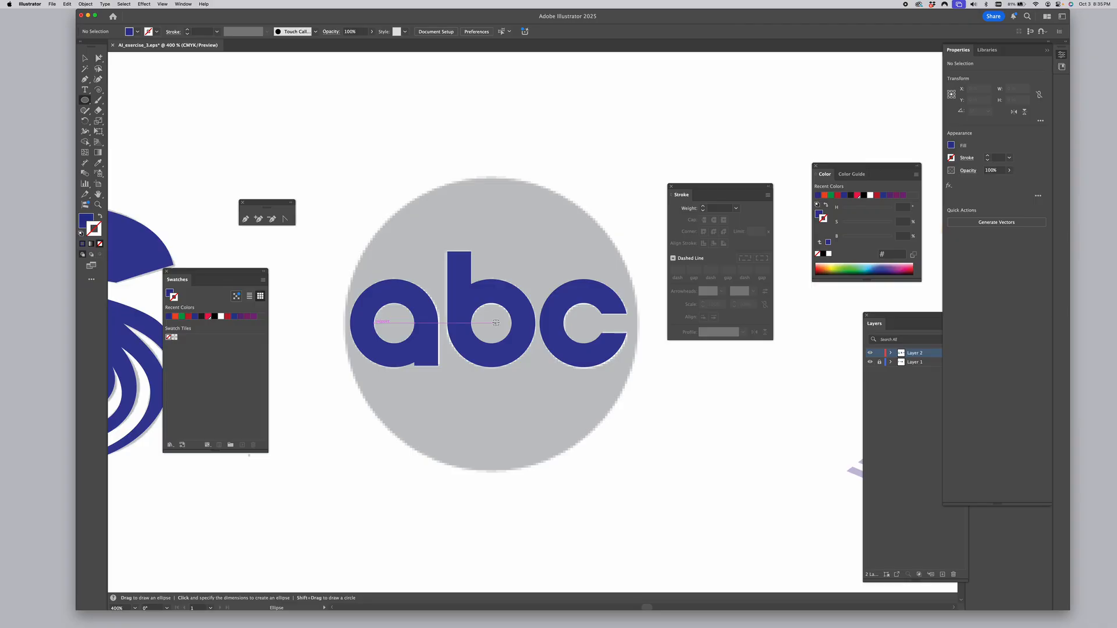
pyautogui.moveTo(496, 323); pyautogui.dragTo(643, 460)
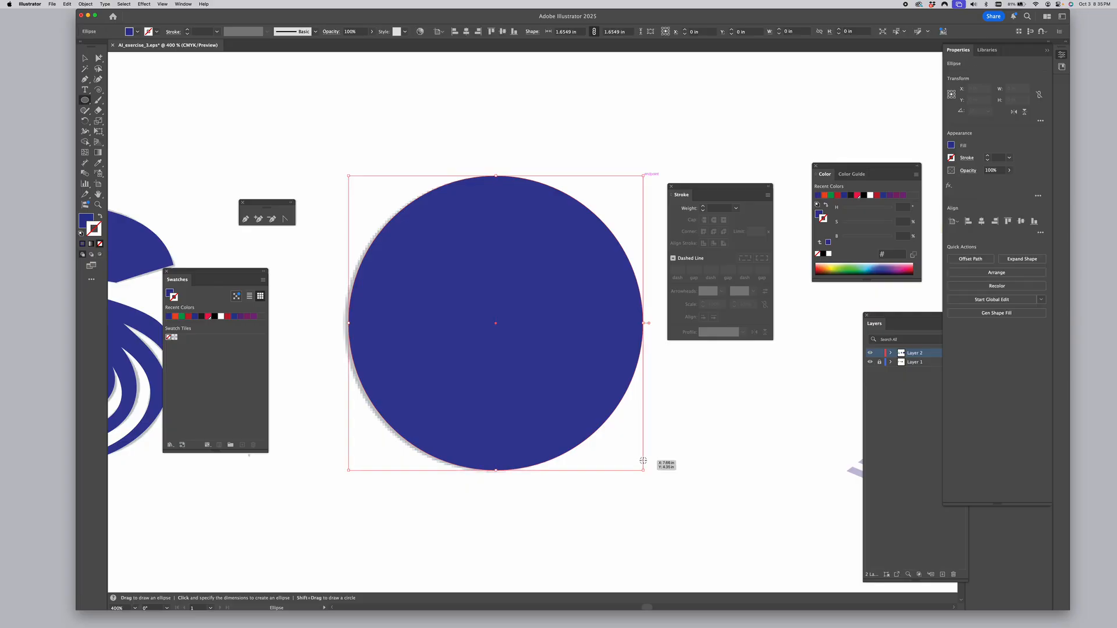
# Swap the circle's fill and stroke to leave a 1 pt blue outline, and nudge it left into alignment with the gray disc
pyautogui.click(99, 217)
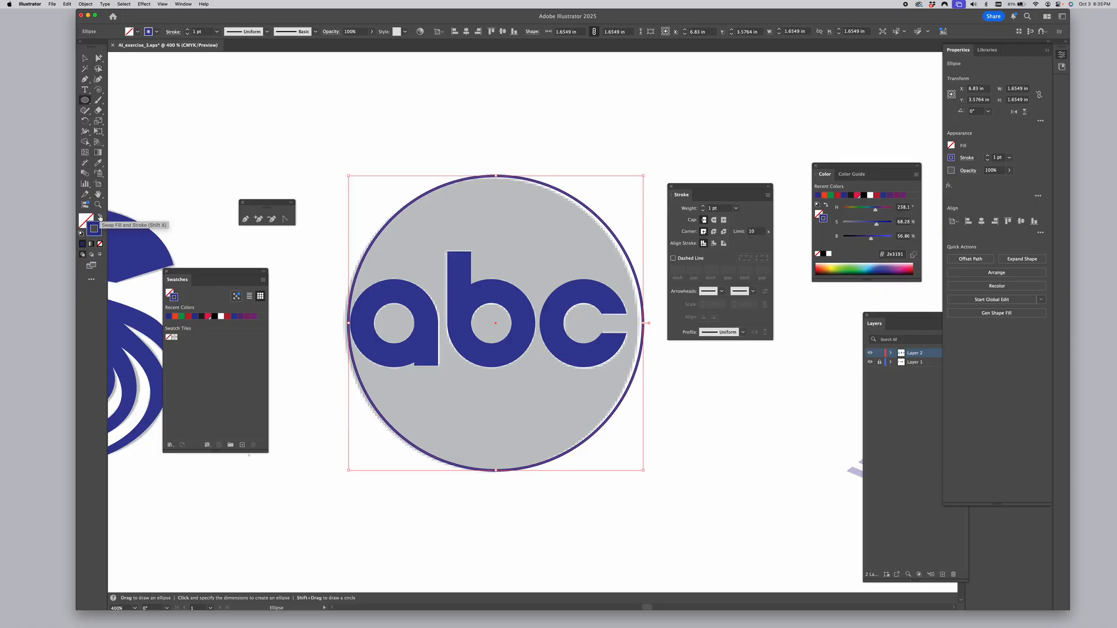
pyautogui.press('Left')
pyautogui.press('Left')
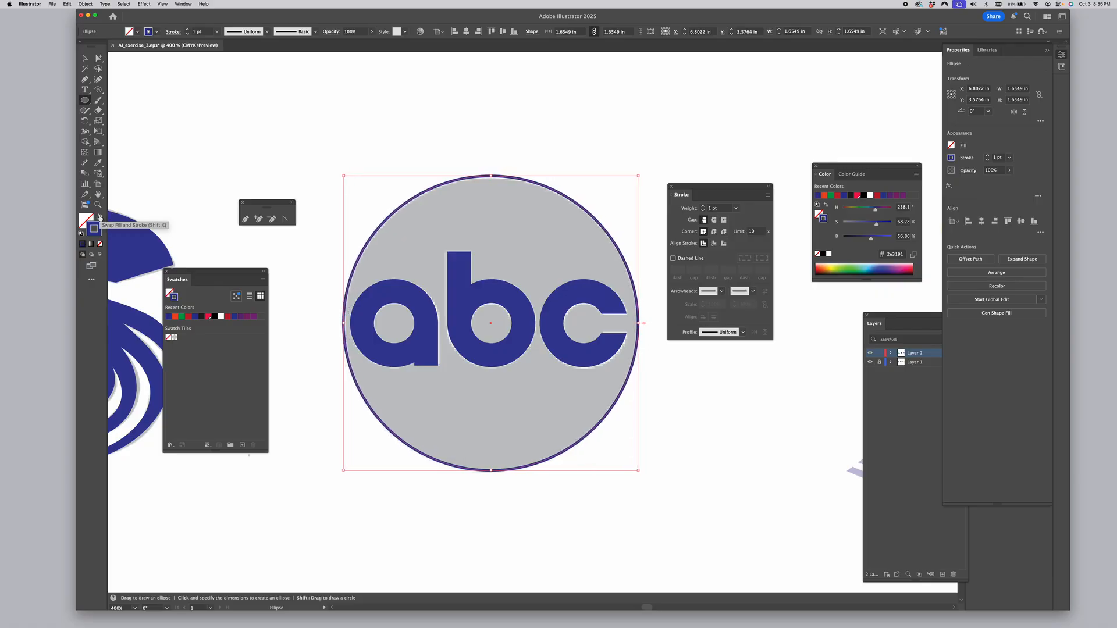
pyautogui.press('Down')
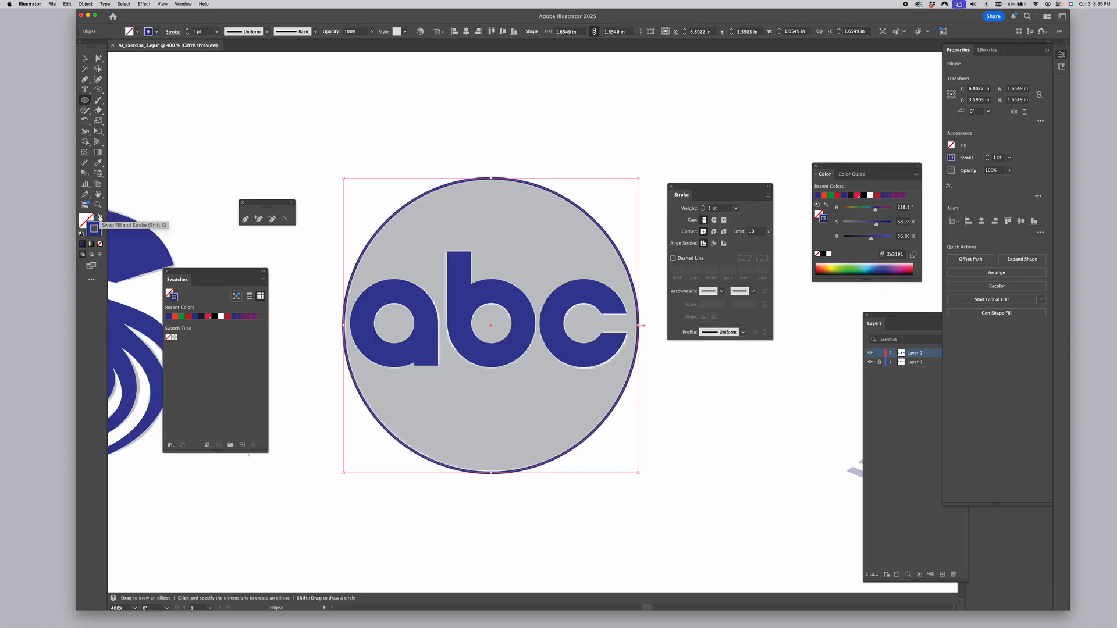
pyautogui.press('Up')
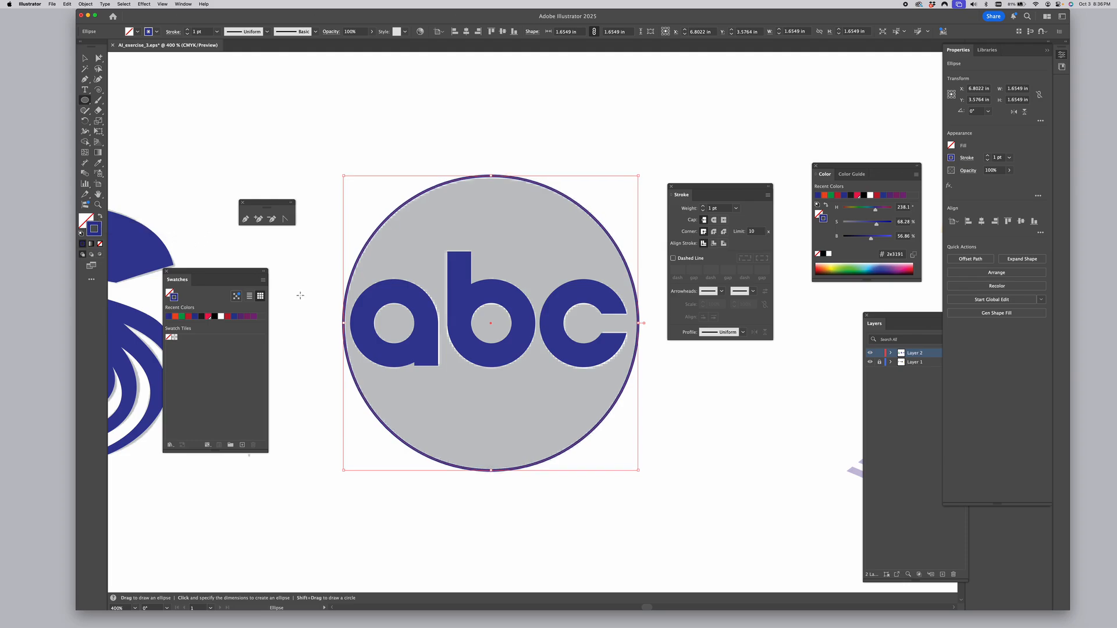
pyautogui.click(84, 57)
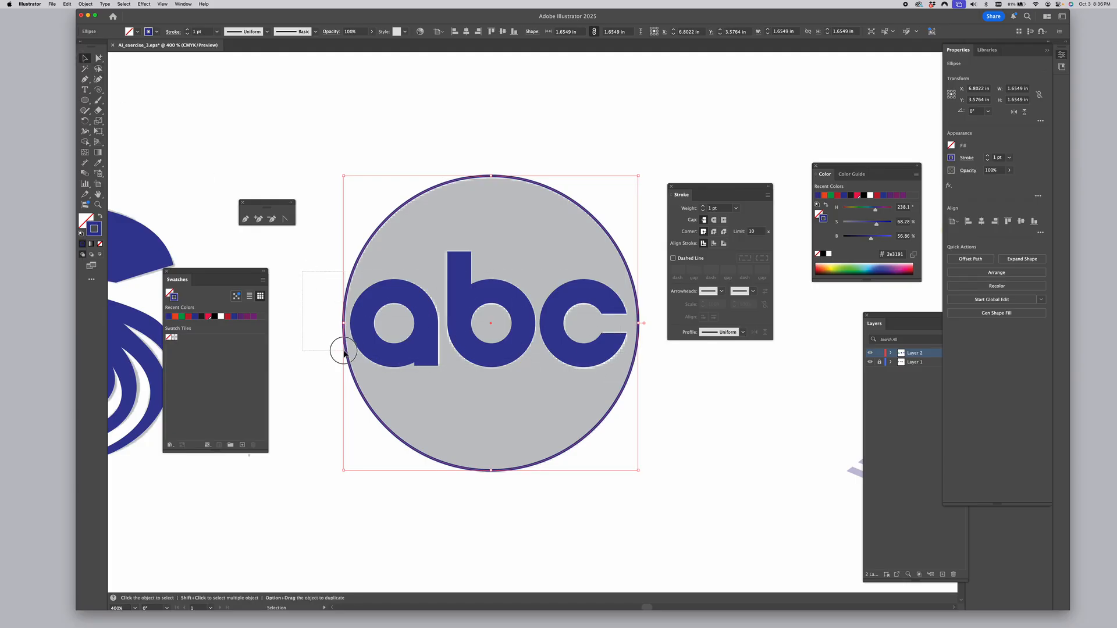
pyautogui.click(317, 349)
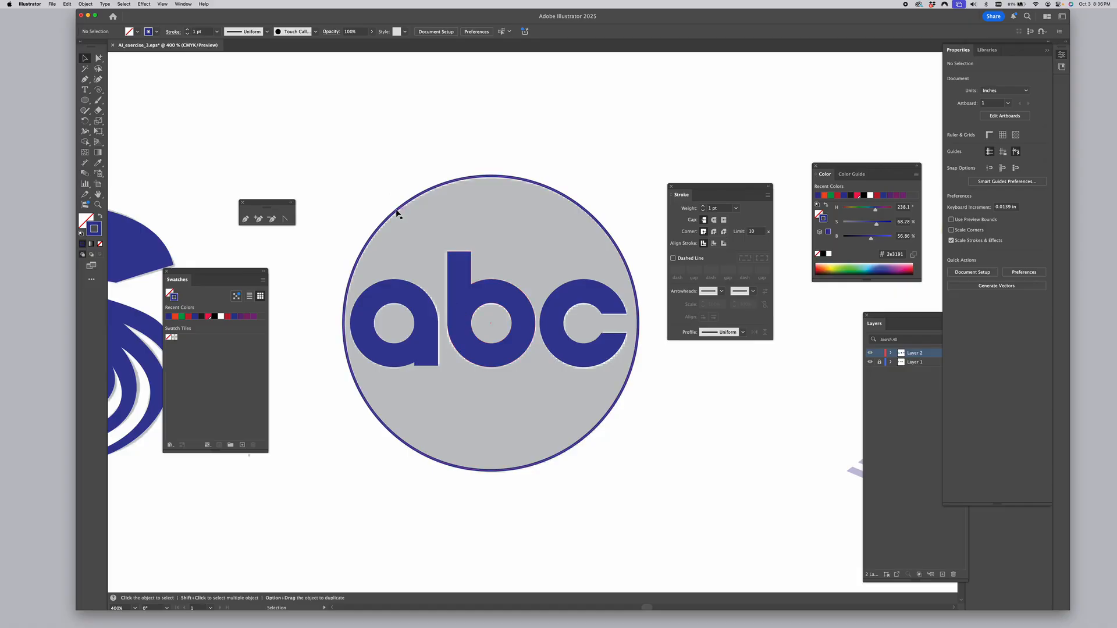
pyautogui.click(419, 301)
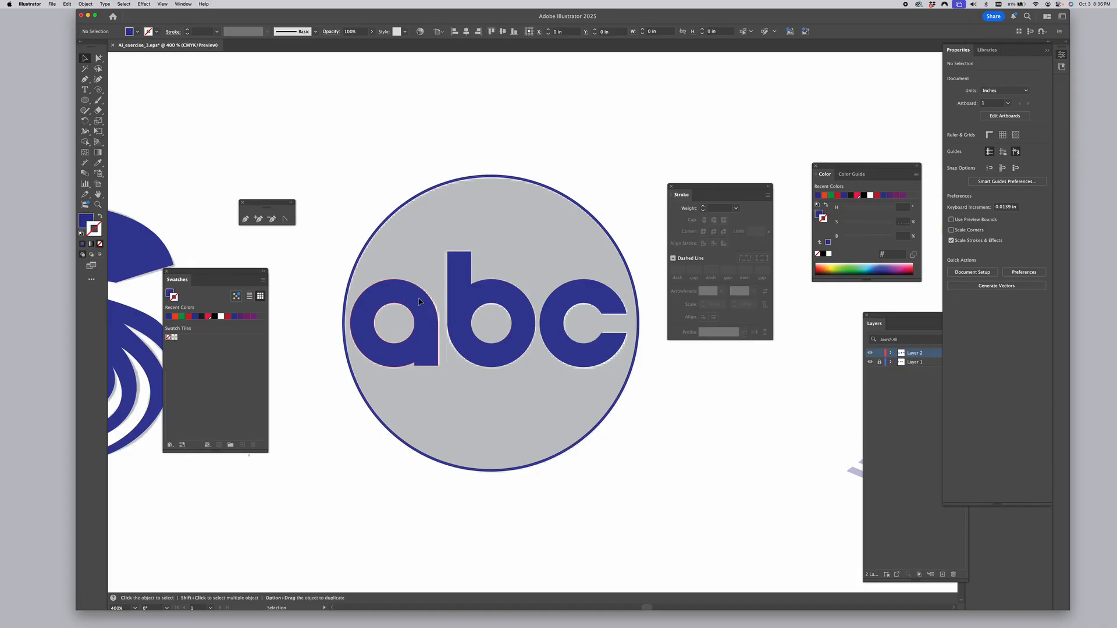
pyautogui.keyDown('shift'); pyautogui.click(465, 307); pyautogui.keyUp('shift')
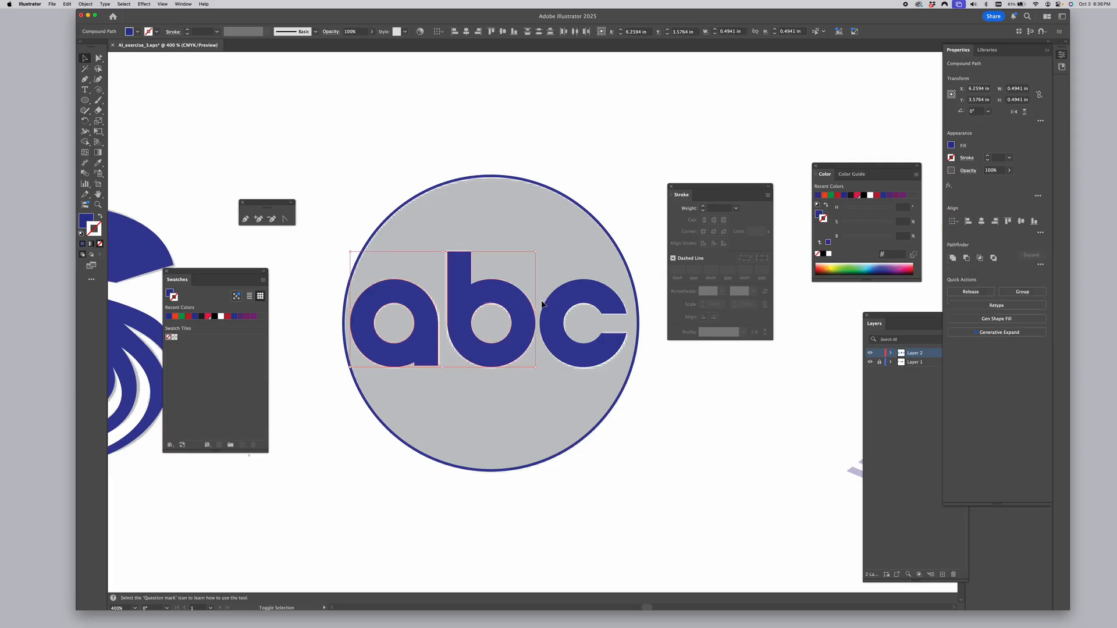
pyautogui.keyDown('shift'); pyautogui.click(568, 303); pyautogui.keyUp('shift')
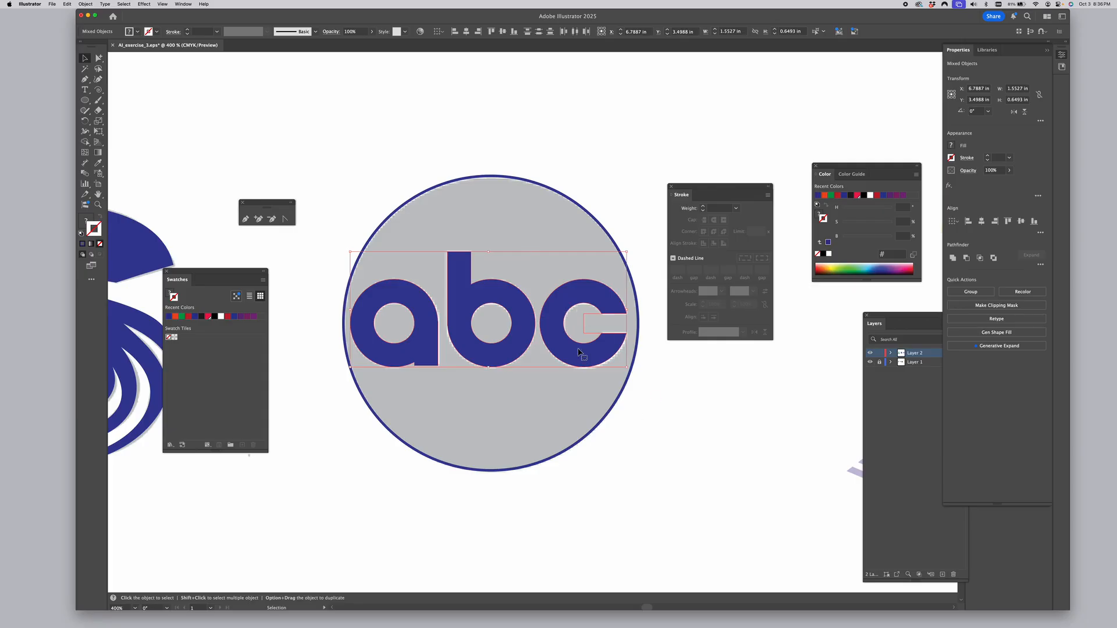
pyautogui.click(666, 394)
# Delete the leftover unpainted path inside the c's opening with the Group Selection tool
pyautogui.click(98, 58)
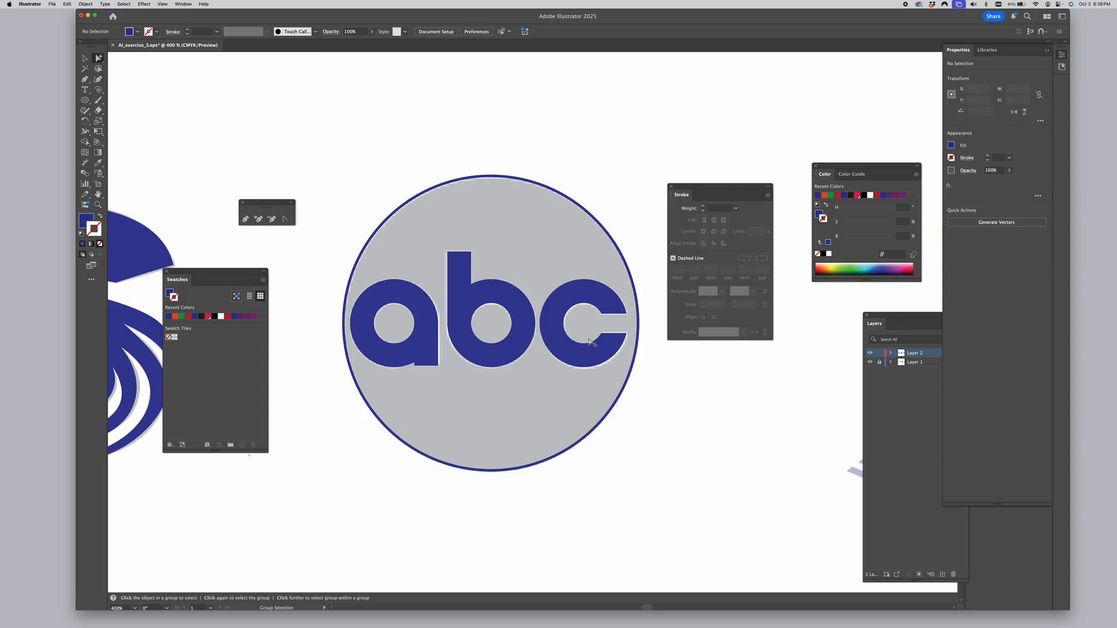
pyautogui.click(601, 329)
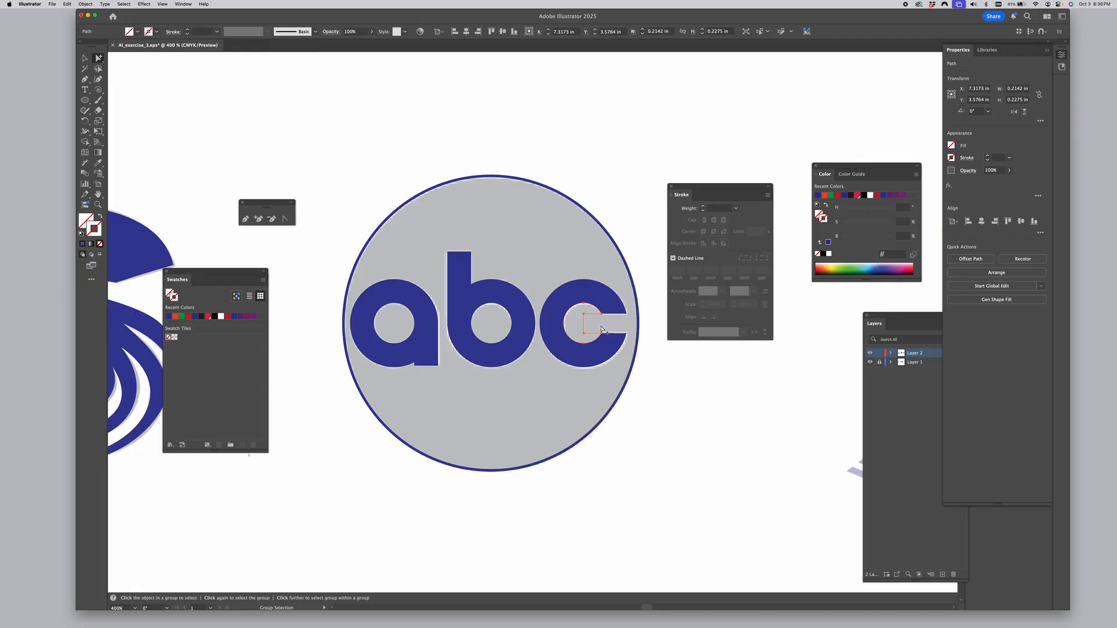
pyautogui.press('Delete')
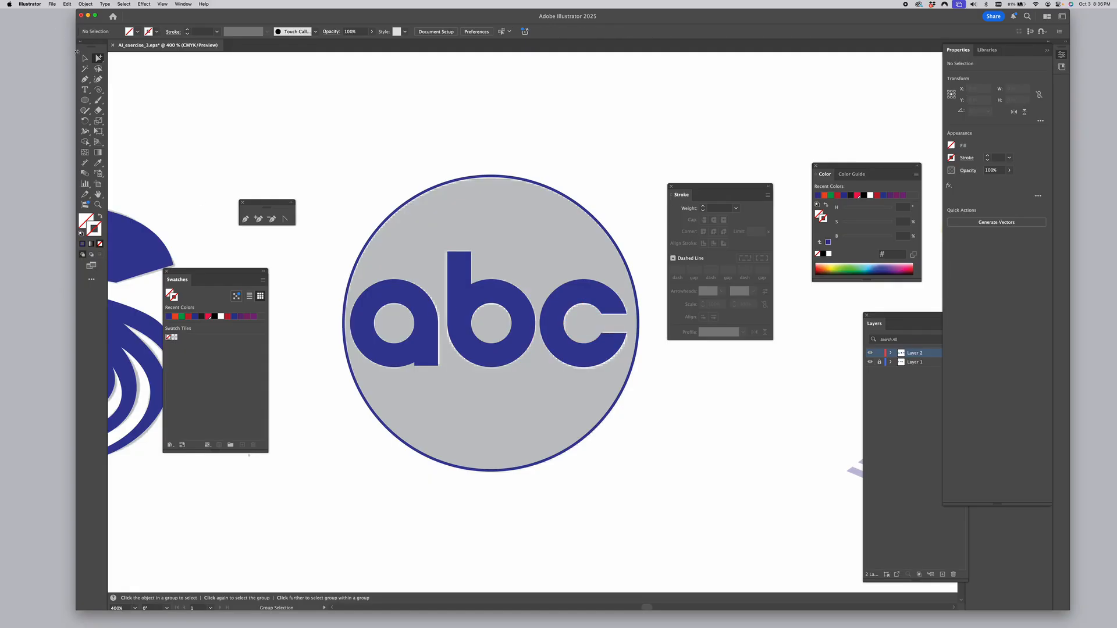
# Give the a, b and c letter shapes a white fill and no stroke
pyautogui.click(85, 58)
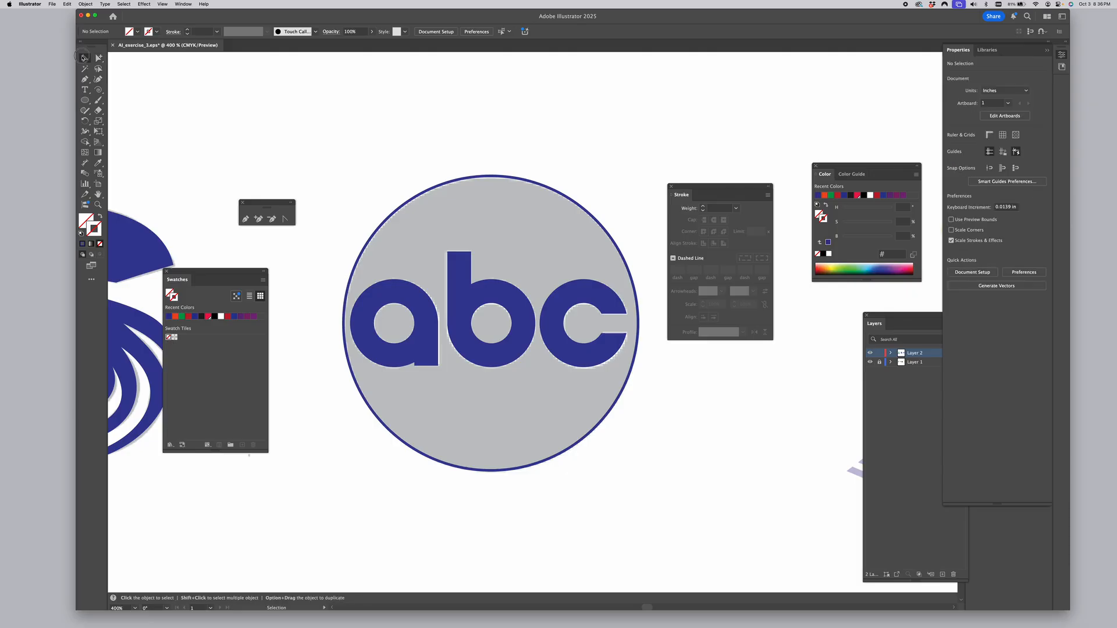
pyautogui.click(431, 340)
pyautogui.keyDown('shift'); pyautogui.click(522, 351); pyautogui.keyUp('shift')
pyautogui.keyDown('shift'); pyautogui.click(565, 354); pyautogui.keyUp('shift')
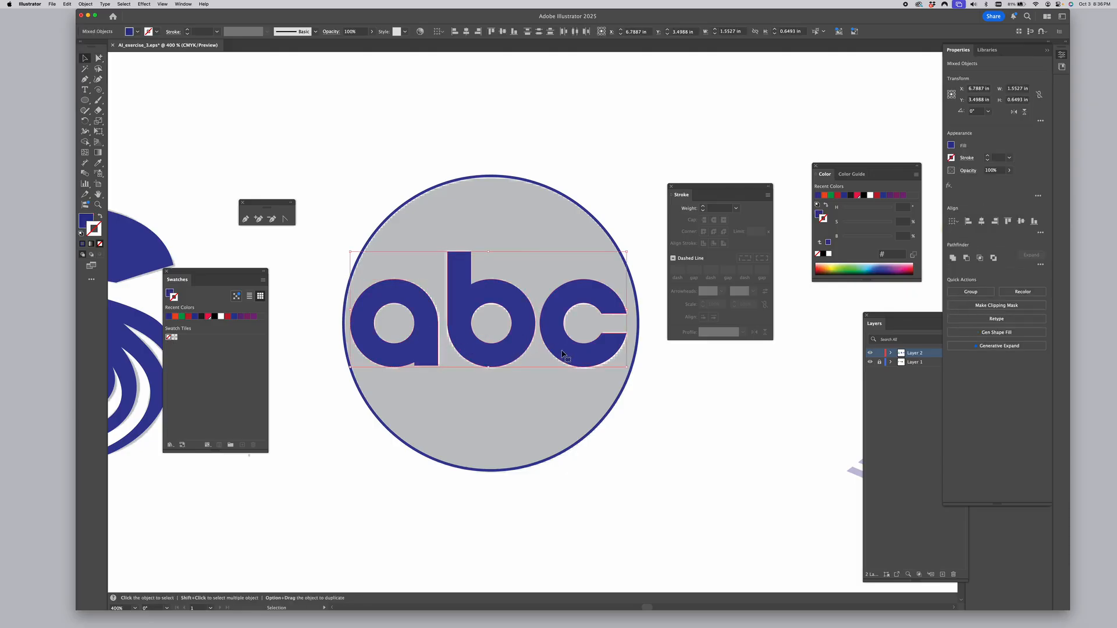
pyautogui.click(870, 197)
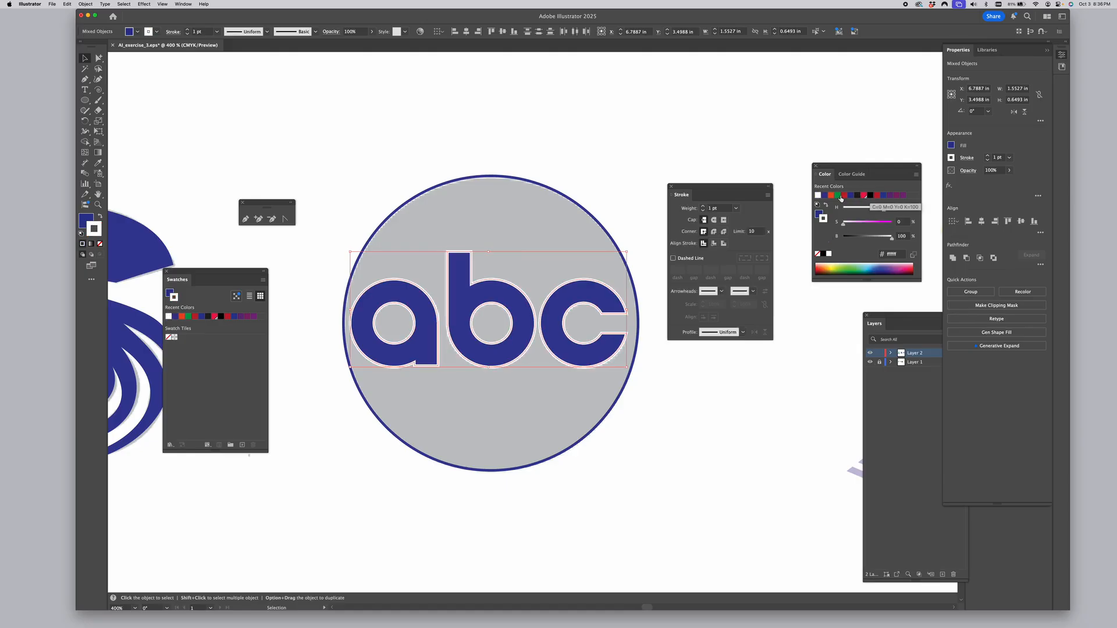
pyautogui.click(101, 219)
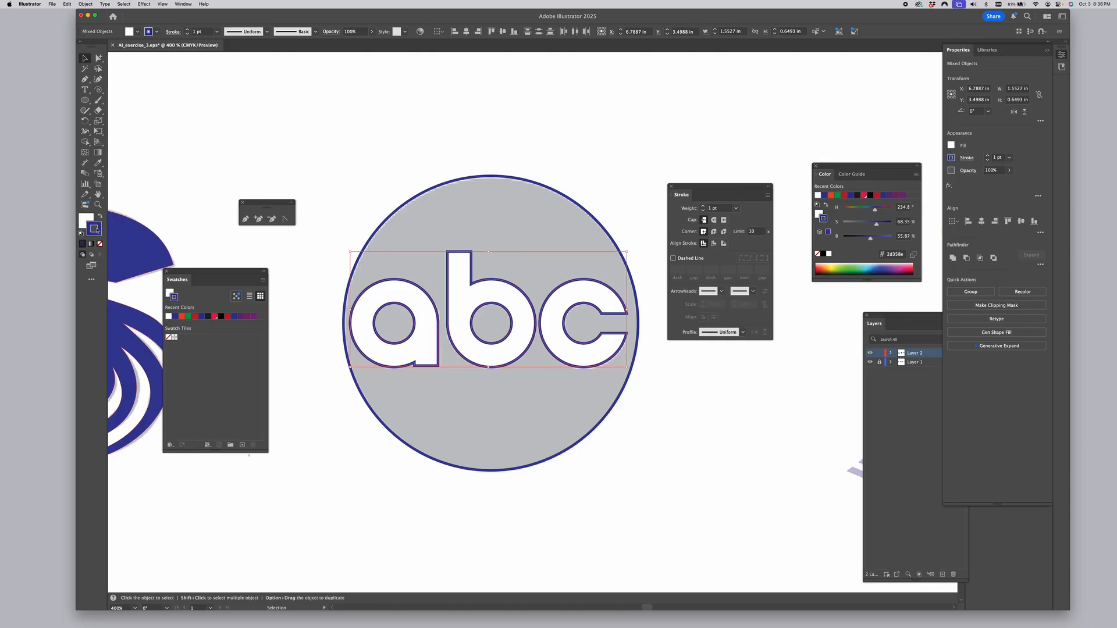
pyautogui.click(100, 245)
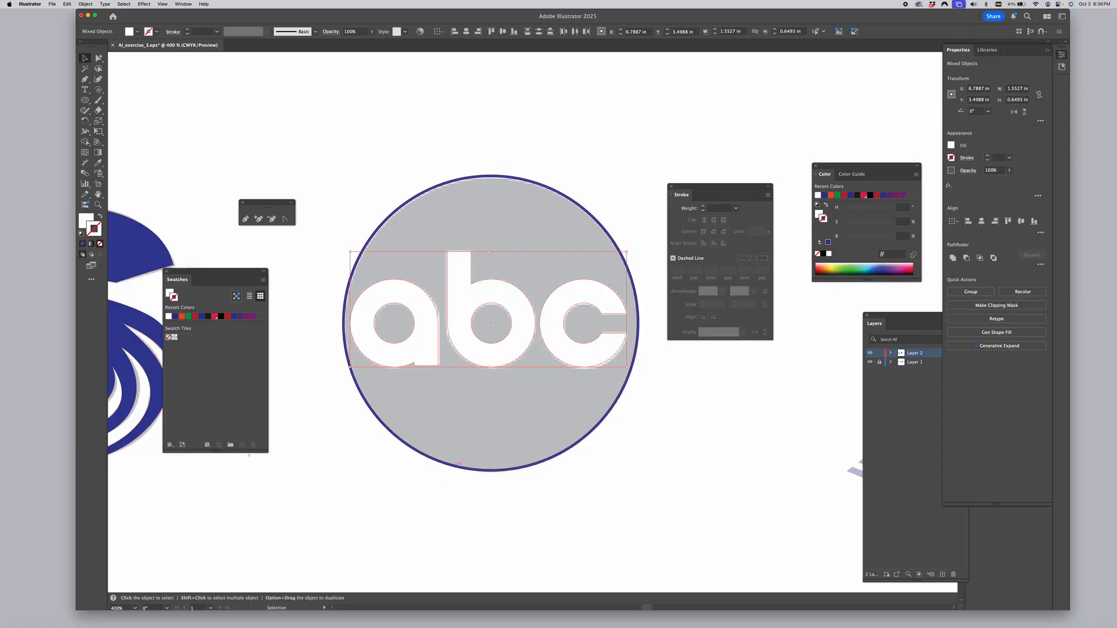
# Fill the logo's circle with its blue outline color, remove its stroke, and send it to the back behind the letters
pyautogui.click(454, 468)
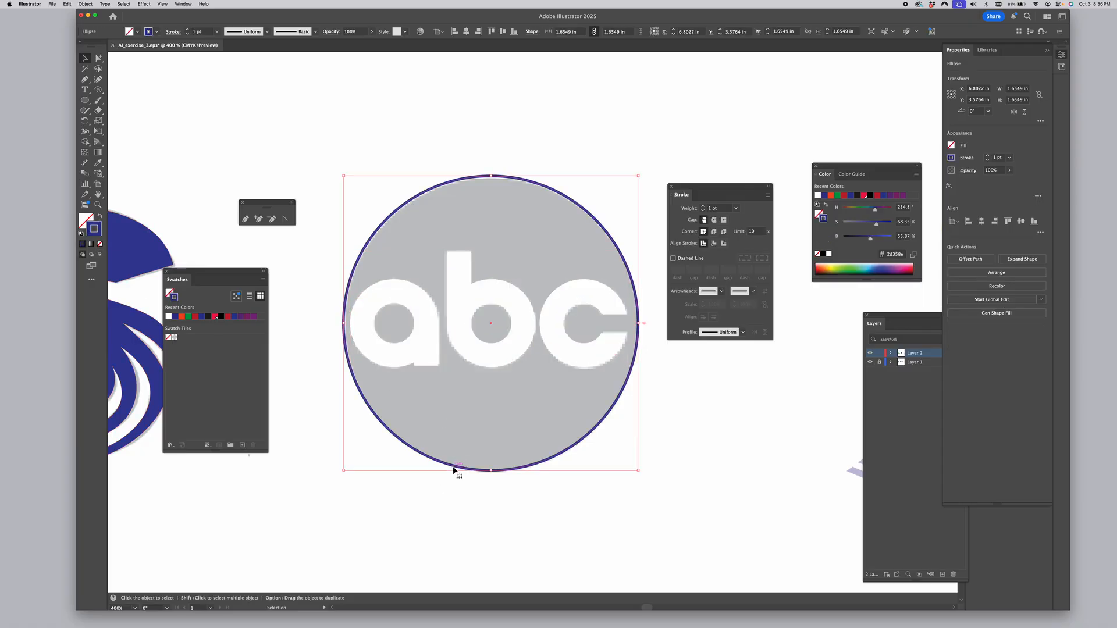
pyautogui.click(100, 217)
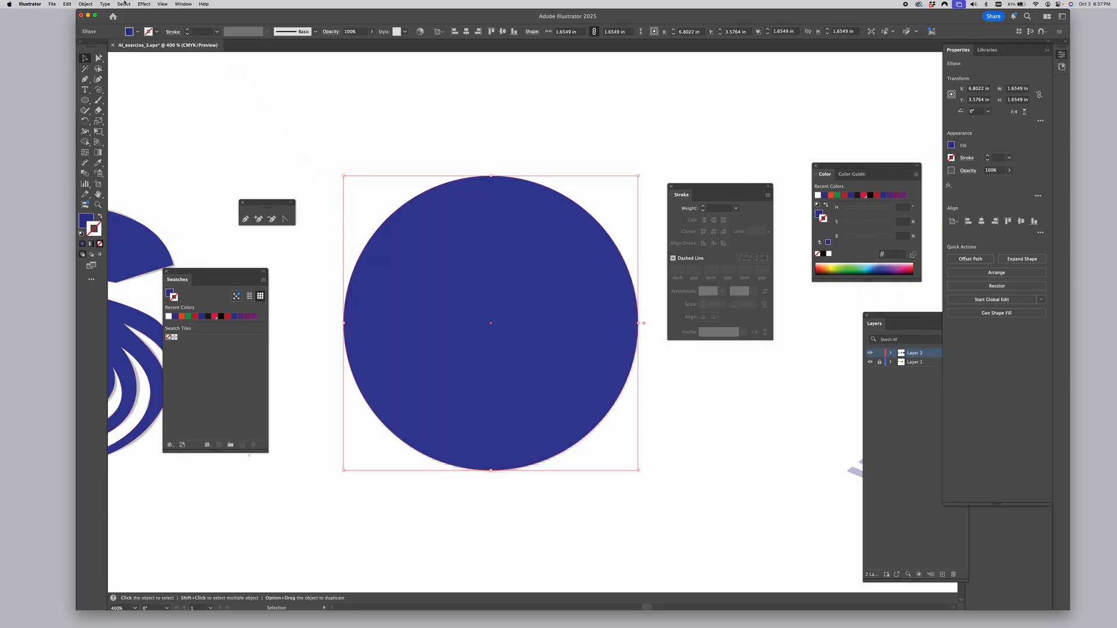
pyautogui.click(80, 4)
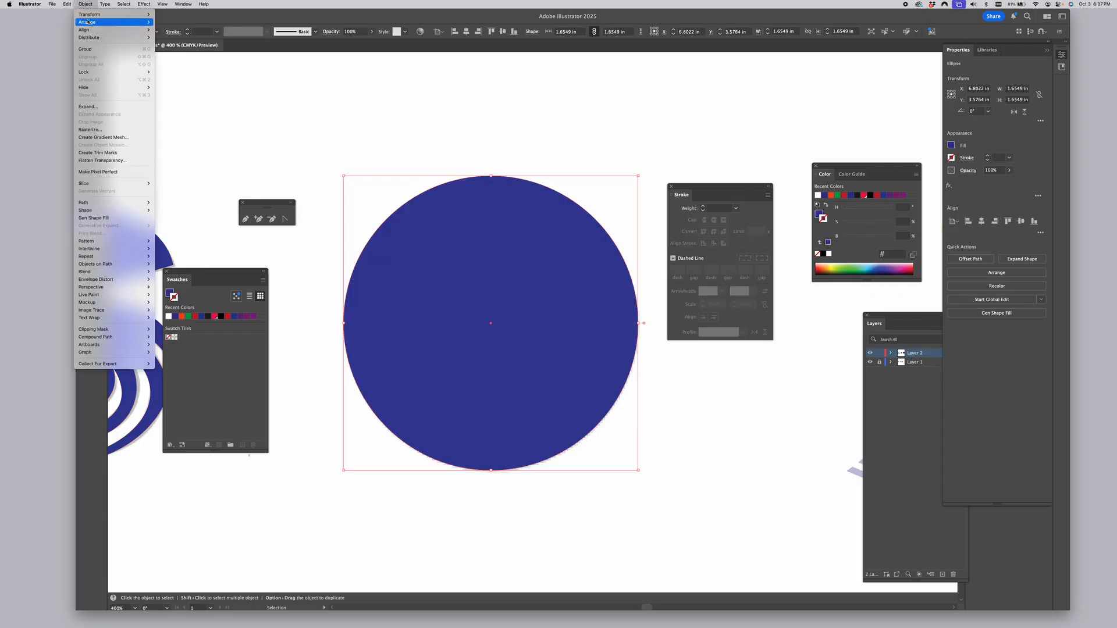
pyautogui.moveTo(112, 24)
pyautogui.click(174, 46)
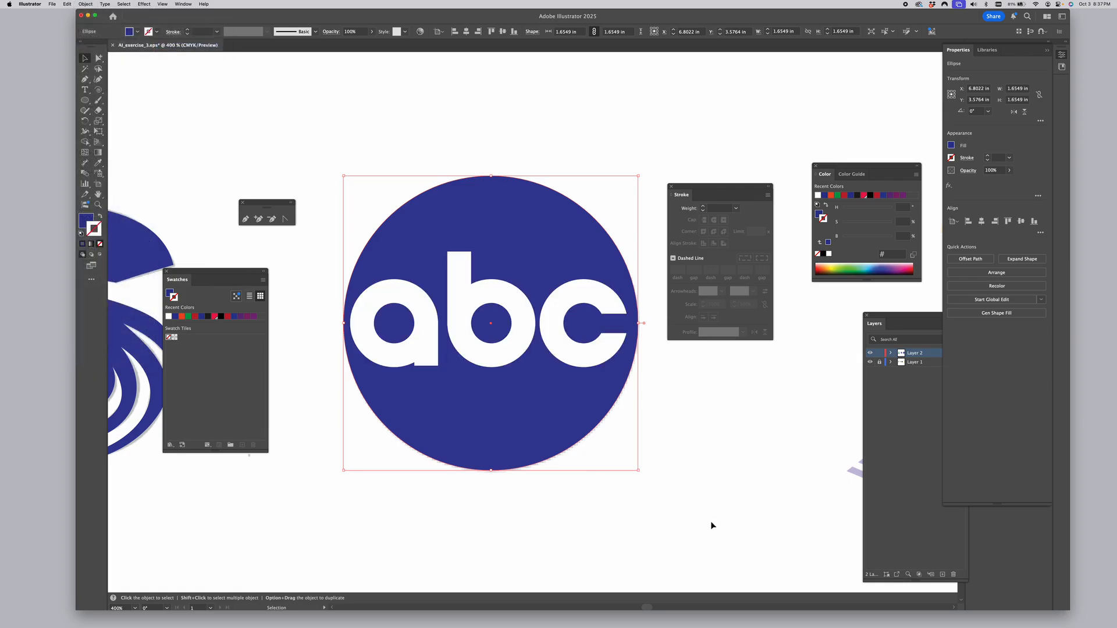
pyautogui.click(695, 457)
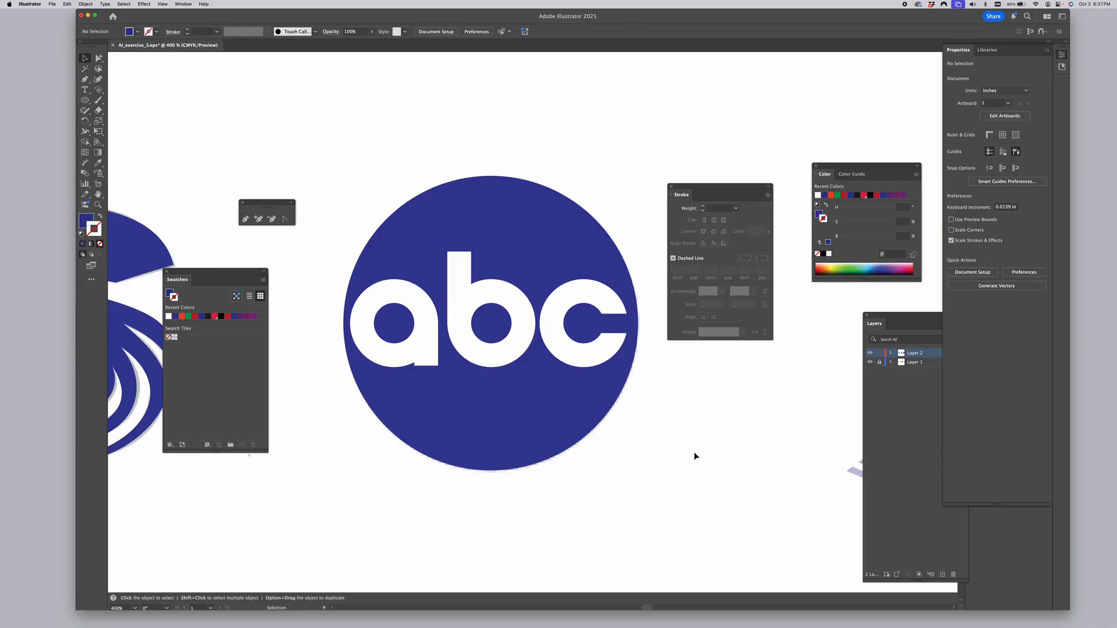
# Draw a 1 pt blue unfilled circle about 1.05 in across over the template pear's lower body, and nudge it left into alignment
pyautogui.press('space')
pyautogui.moveTo(627, 429); pyautogui.dragTo(217, 429)
pyautogui.moveTo(365, 436); pyautogui.dragTo(315, 428)
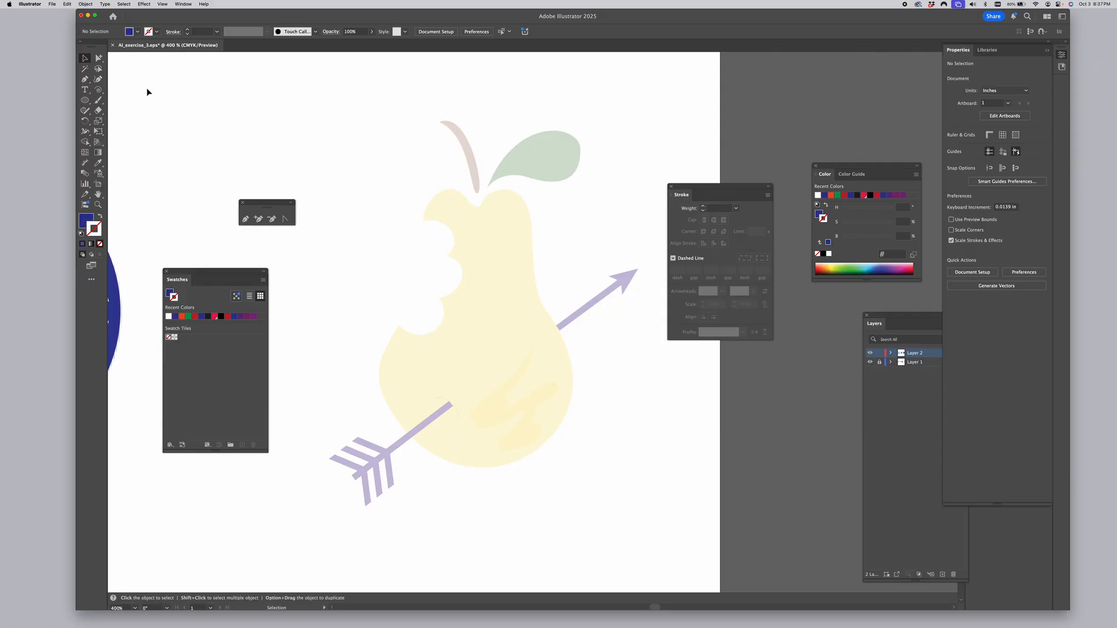
pyautogui.click(85, 100)
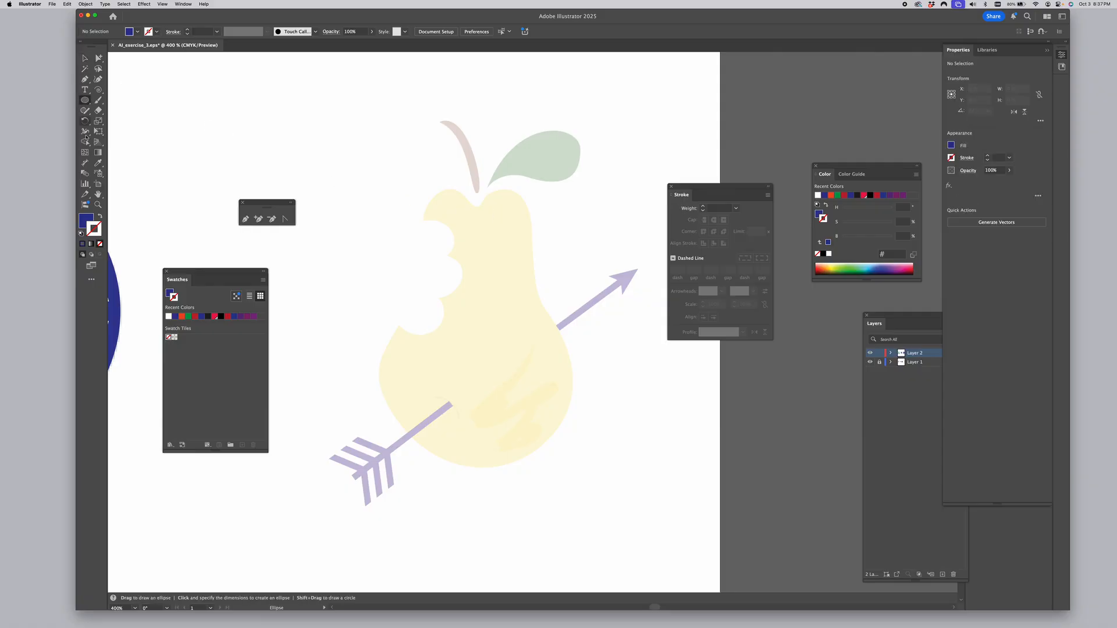
pyautogui.click(100, 216)
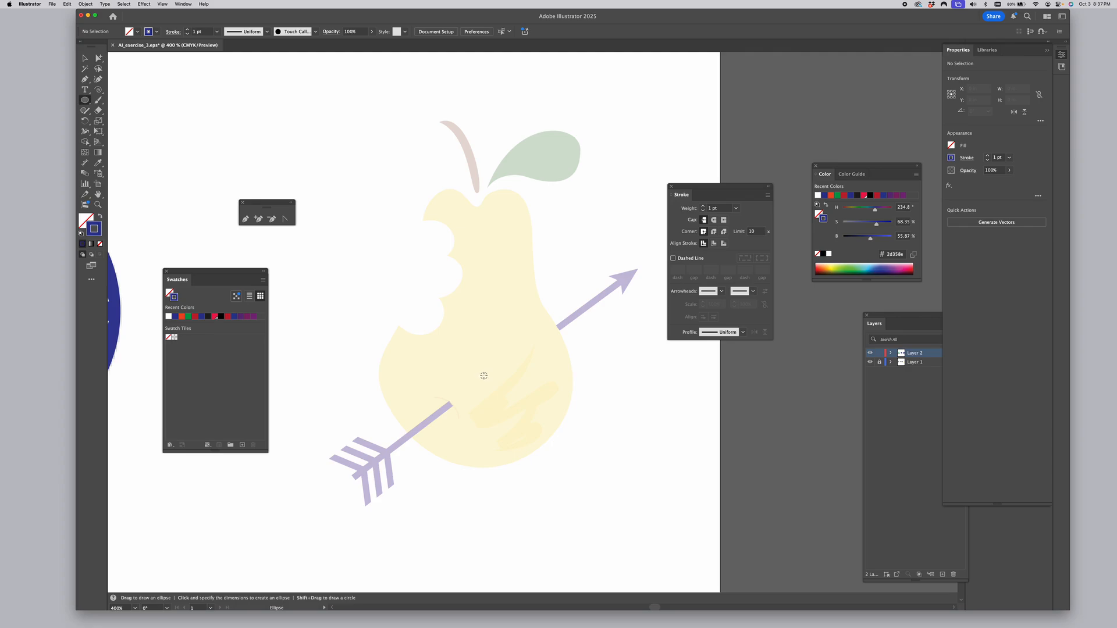
pyautogui.moveTo(483, 376); pyautogui.dragTo(576, 427)
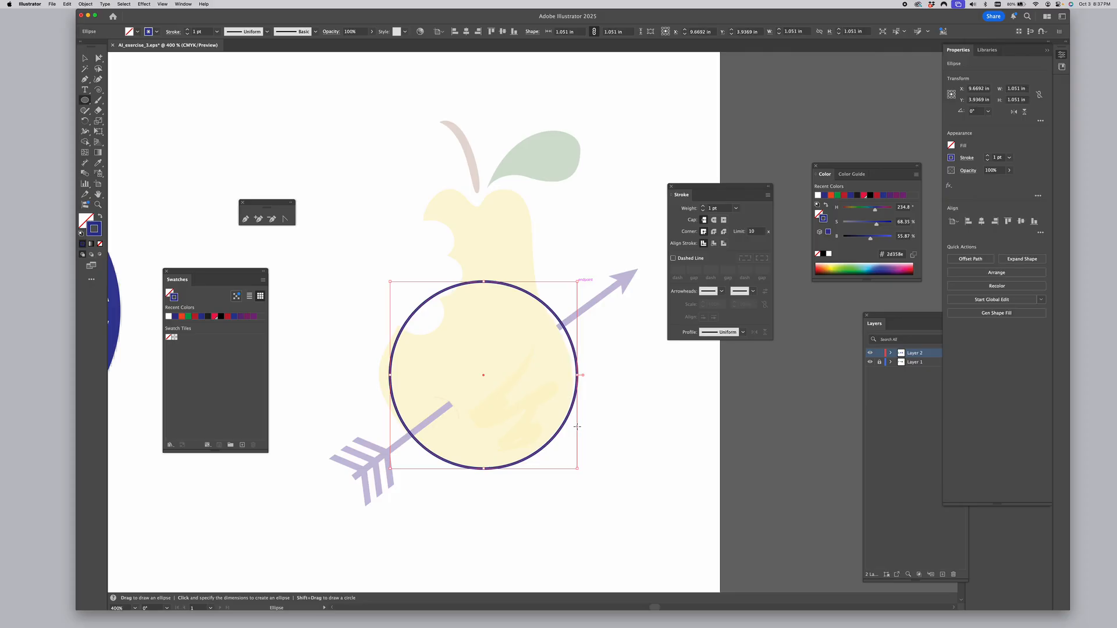
pyautogui.press('Left')
pyautogui.press('Left')
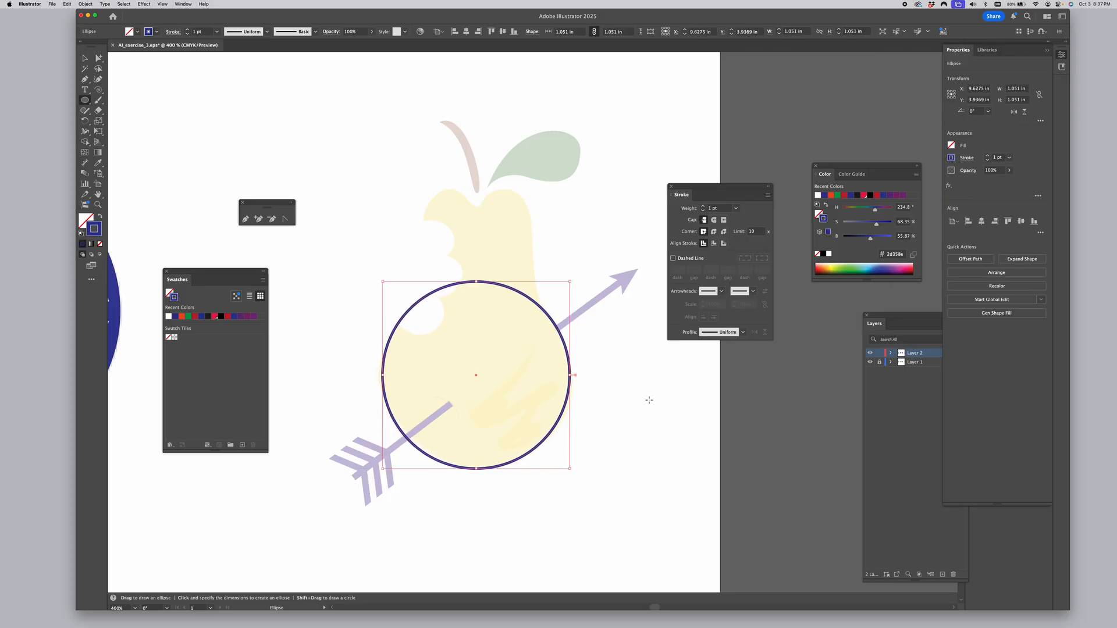
pyautogui.hscroll(1, 601, 404)
pyautogui.keyDown('super'); pyautogui.click(600, 404); pyautogui.keyUp('super')
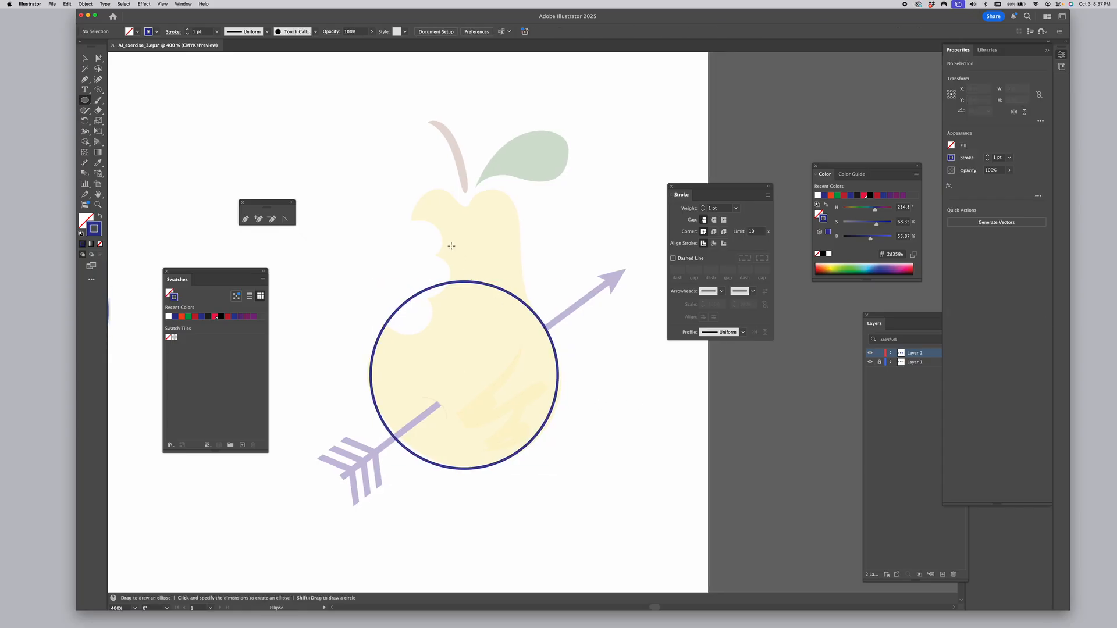
# Draw an ellipse about 0.37 by 0.89 in over the left half of the pear's neck, and duplicate it horizontally onto the right half
pyautogui.moveTo(408, 190); pyautogui.dragTo(475, 349)
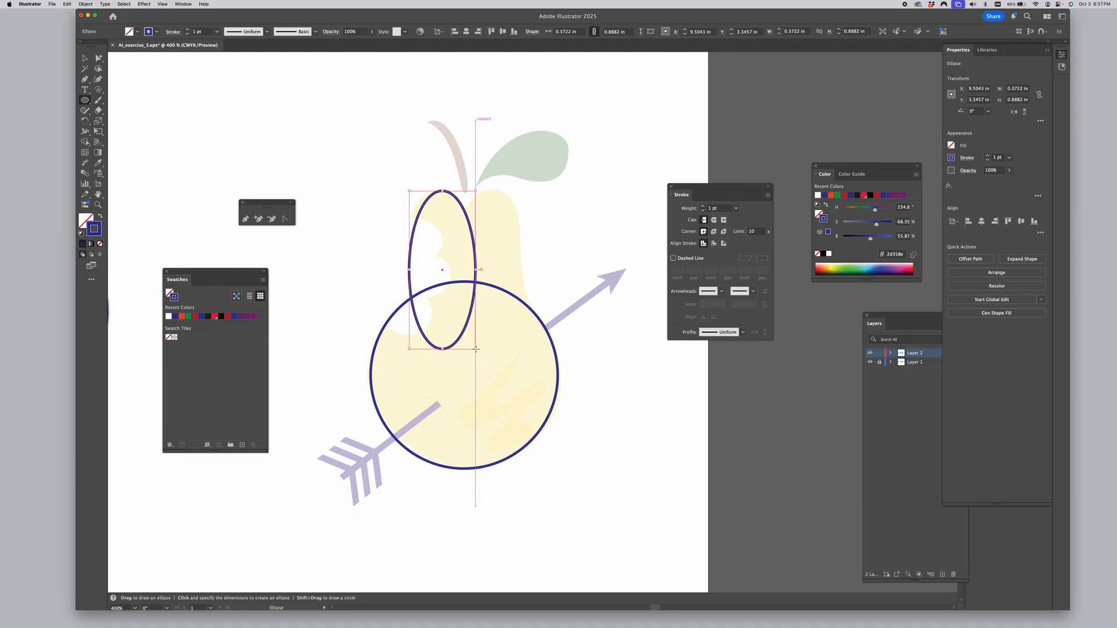
pyautogui.press('Left')
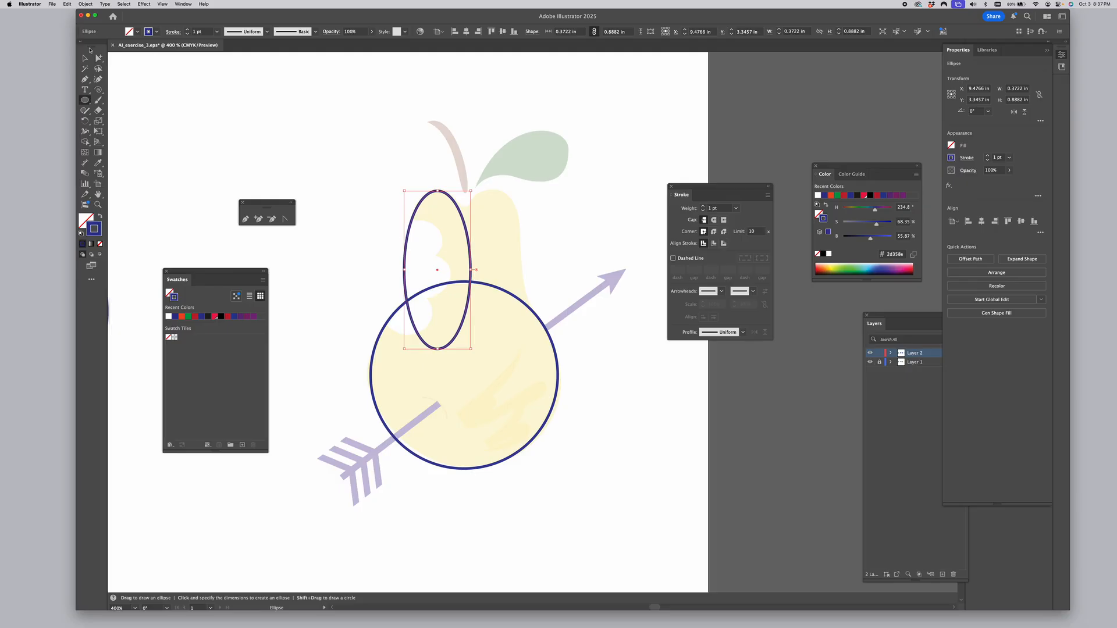
pyautogui.click(85, 59)
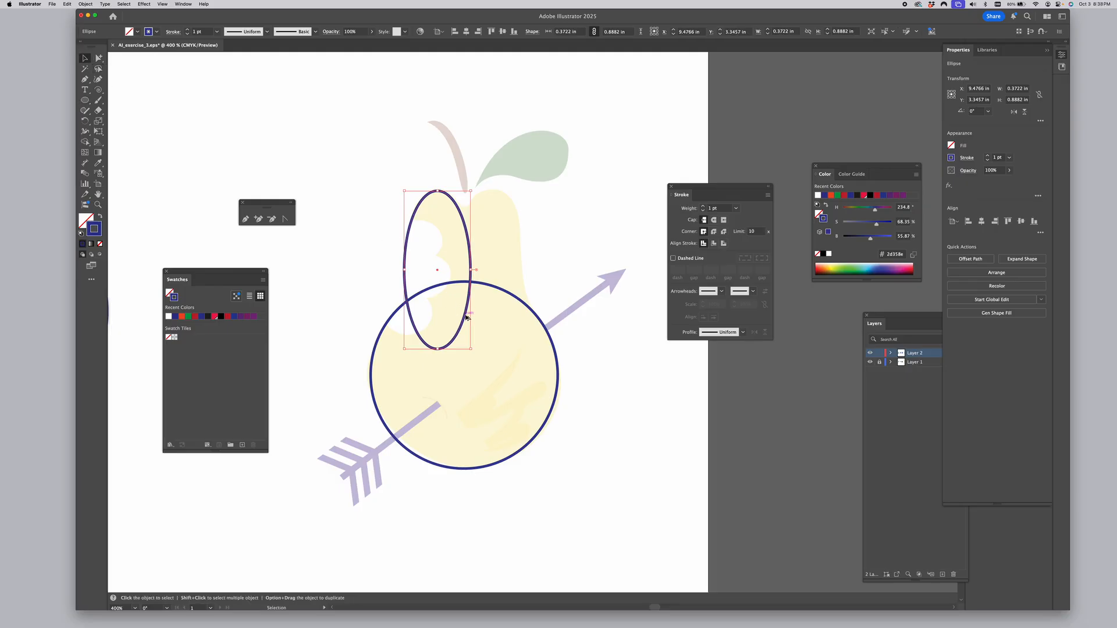
pyautogui.moveTo(466, 318); pyautogui.dragTo(517, 318)
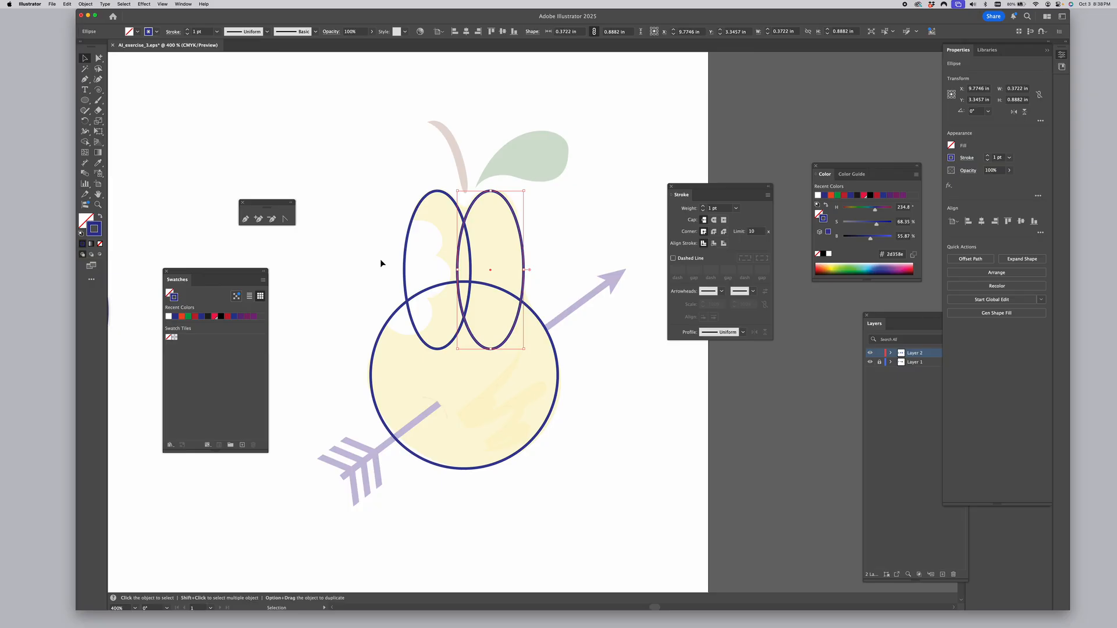
# Unite the two neck ellipses and the body circle into a single pear outline with Pathfinder
pyautogui.moveTo(374, 260); pyautogui.dragTo(474, 322)
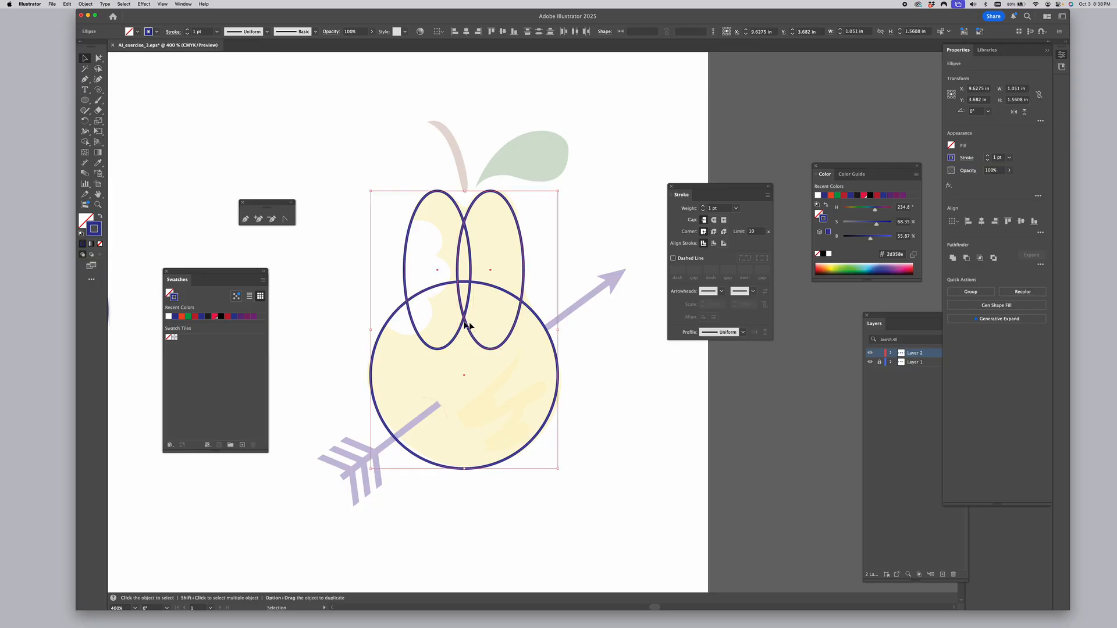
pyautogui.click(953, 259)
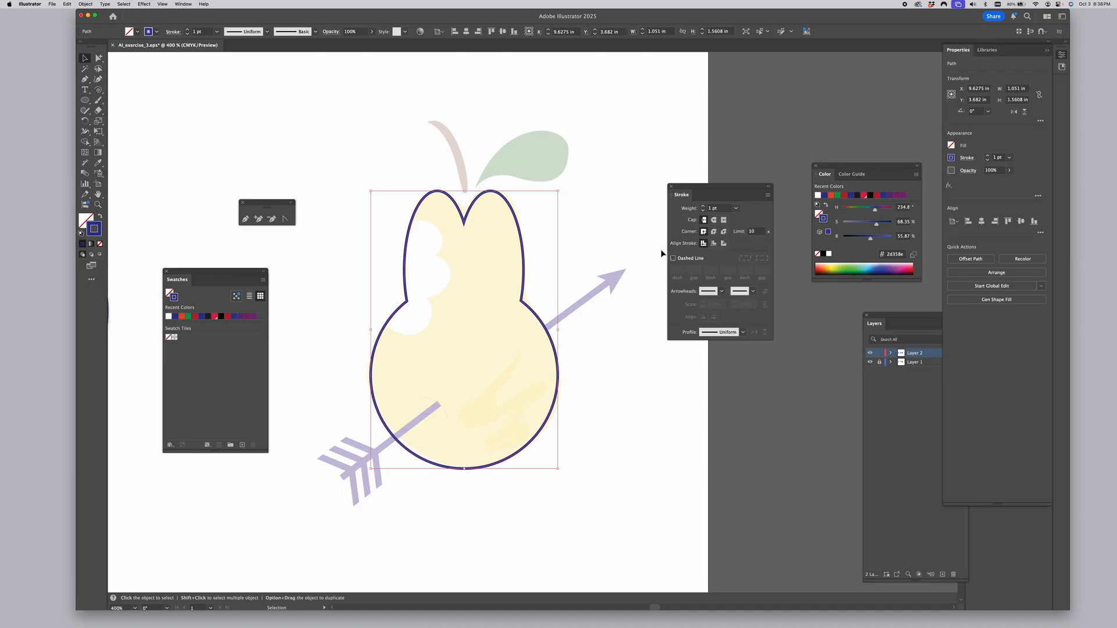
pyautogui.click(304, 130)
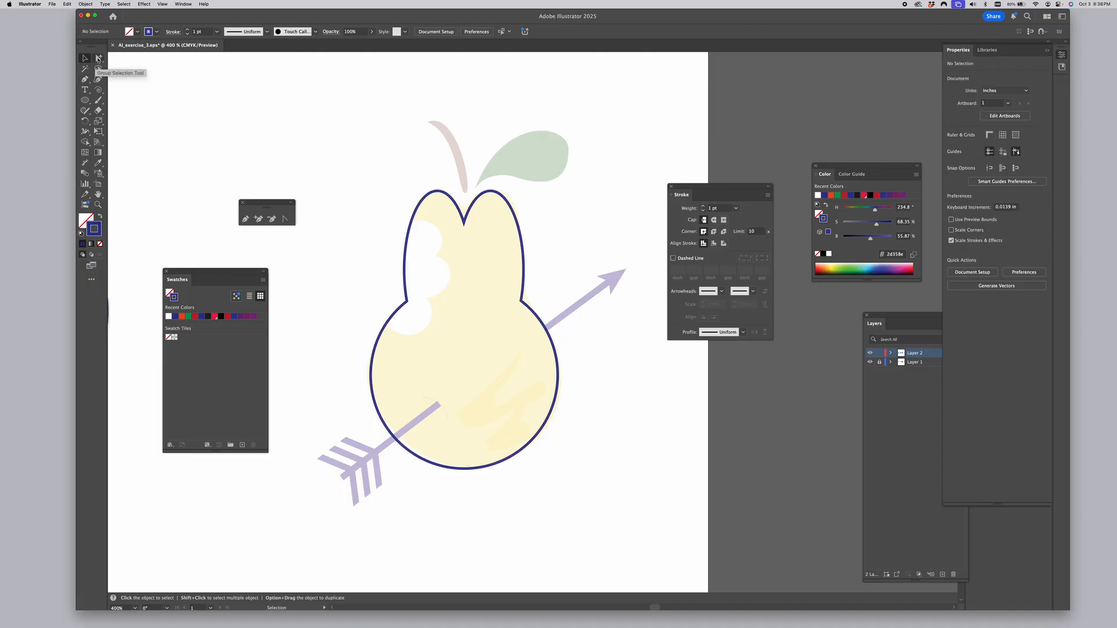
# Reshape the pear outline with the Direct Selection tool, smoothing the right waist into the body and raising the notch at the top
pyautogui.click(99, 58)
pyautogui.click(150, 58)
pyautogui.hscroll(2, 494, 291)
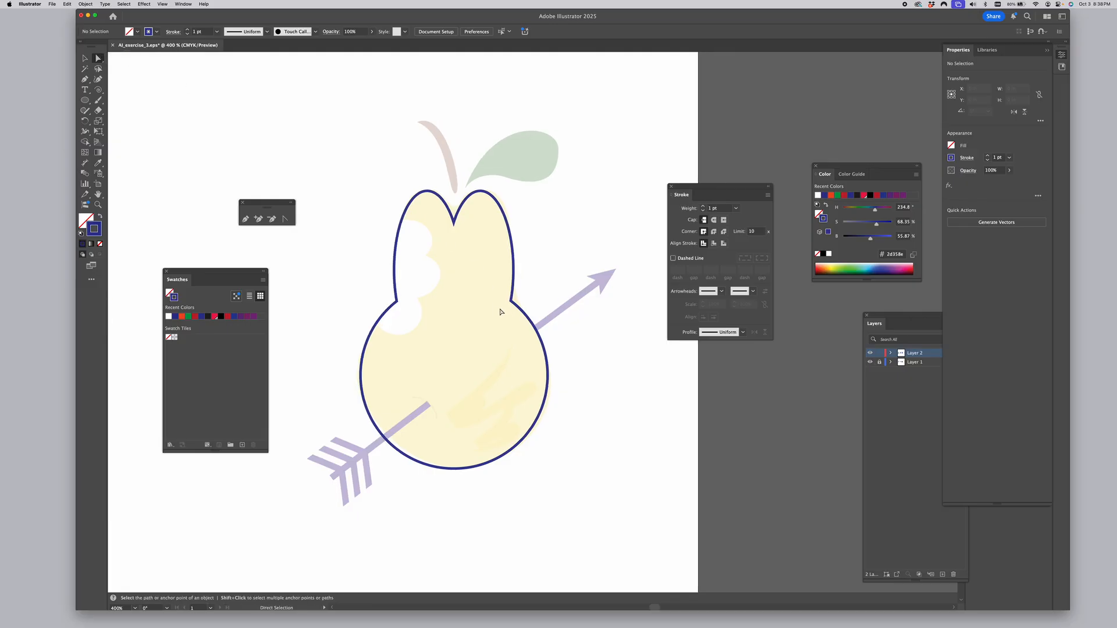
pyautogui.click(531, 319)
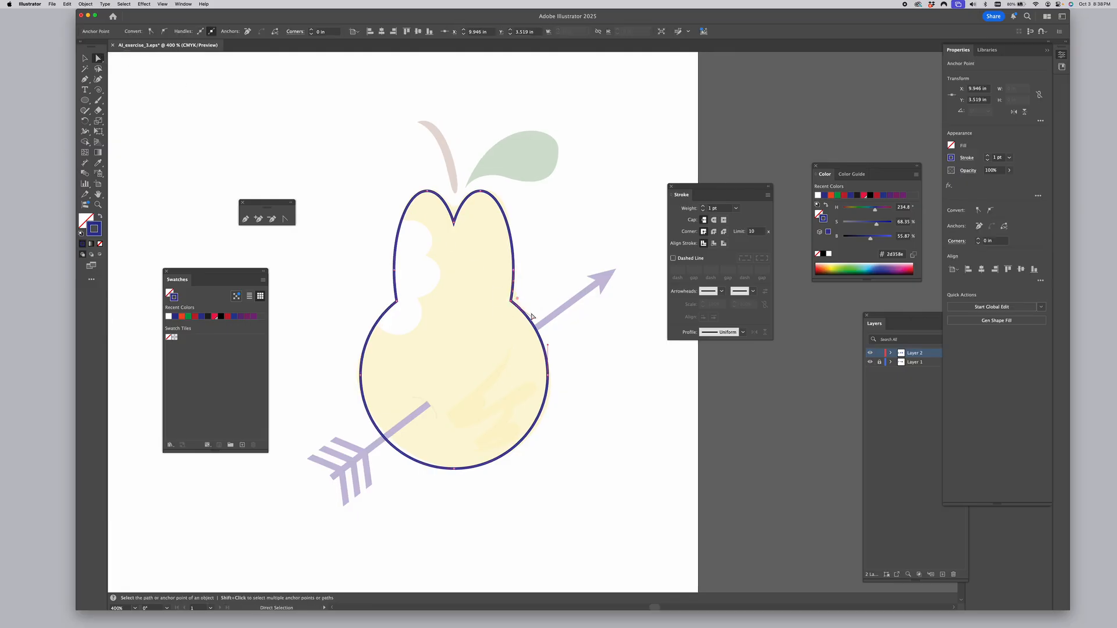
pyautogui.moveTo(531, 320); pyautogui.dragTo(513, 290)
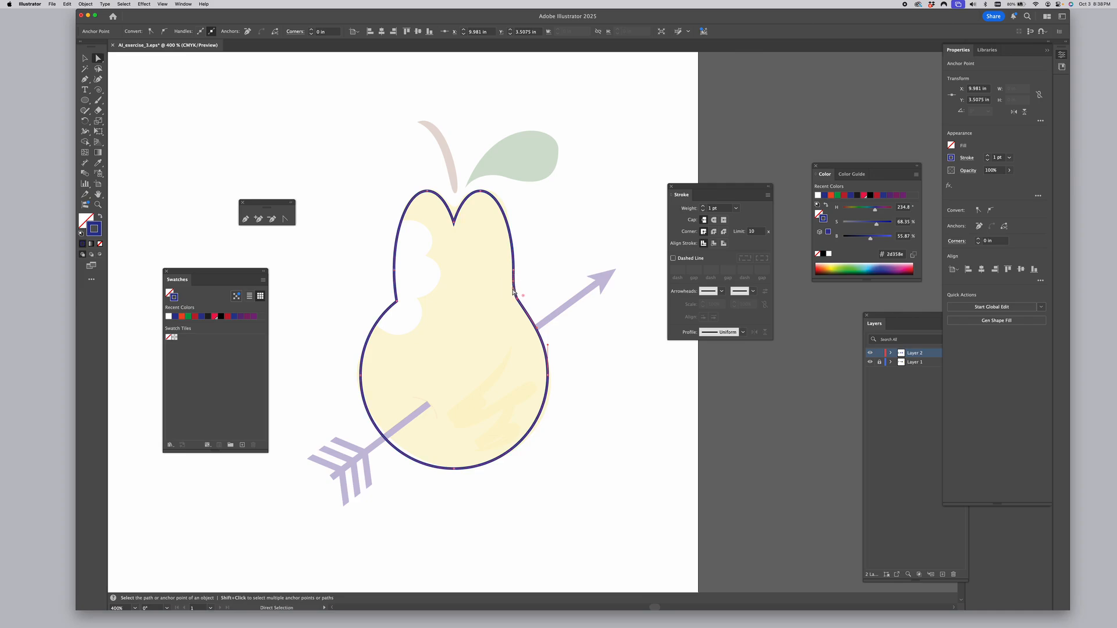
pyautogui.click(584, 380)
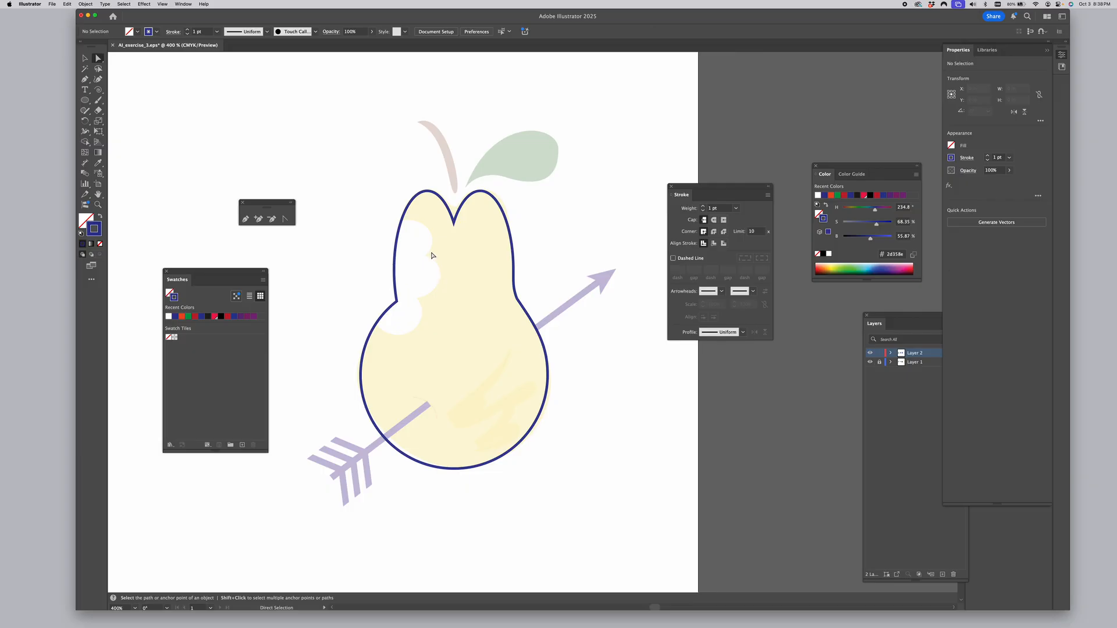
pyautogui.moveTo(454, 223); pyautogui.dragTo(456, 217)
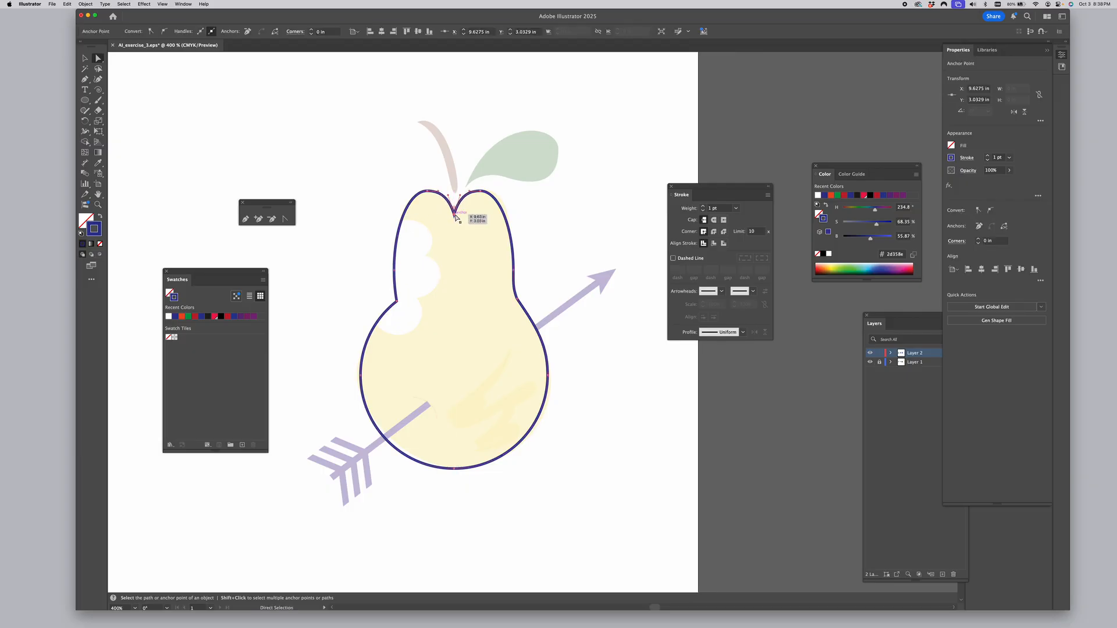
pyautogui.click(334, 182)
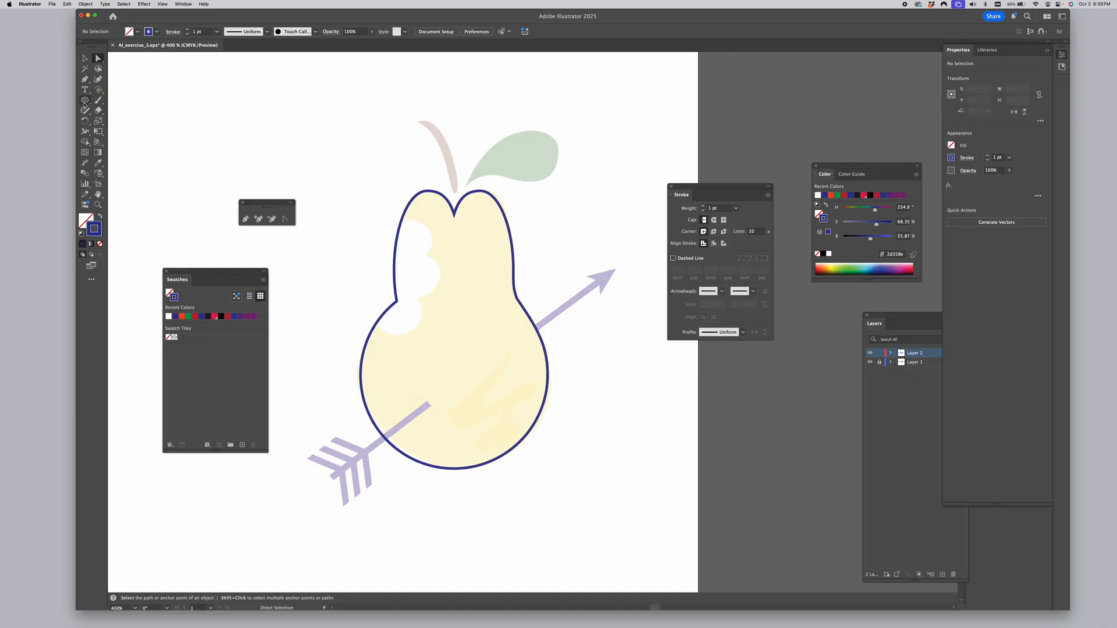
# Draw a circle about 0.25 in across over the pear's top bite, duplicate it onto the other two bites, and select them with the pear
pyautogui.click(85, 102)
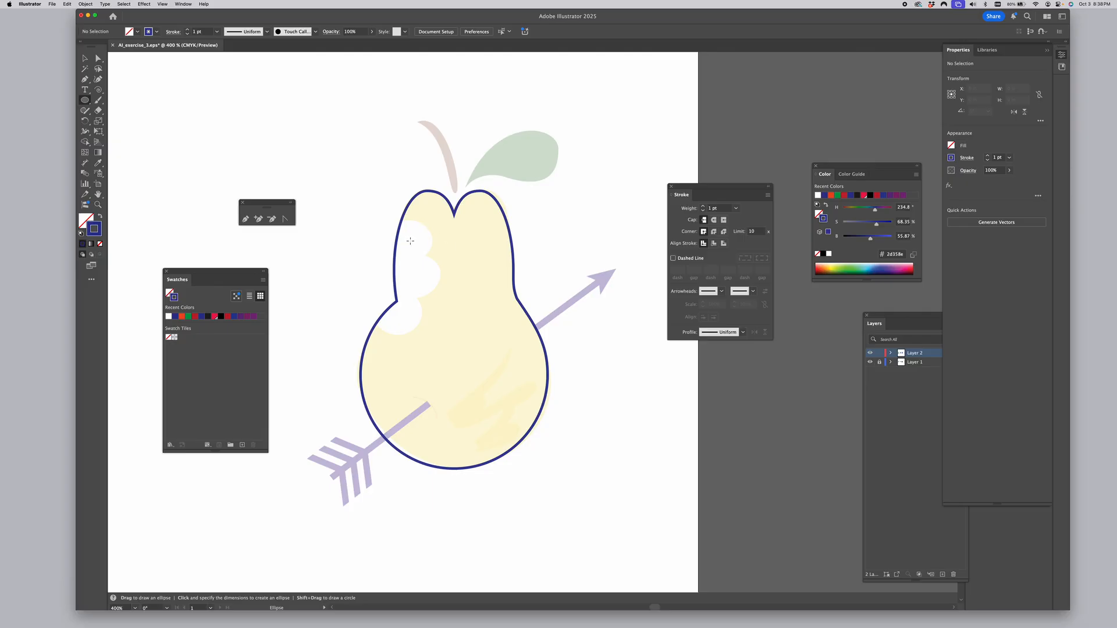
pyautogui.moveTo(410, 241); pyautogui.dragTo(432, 255)
pyautogui.click(84, 59)
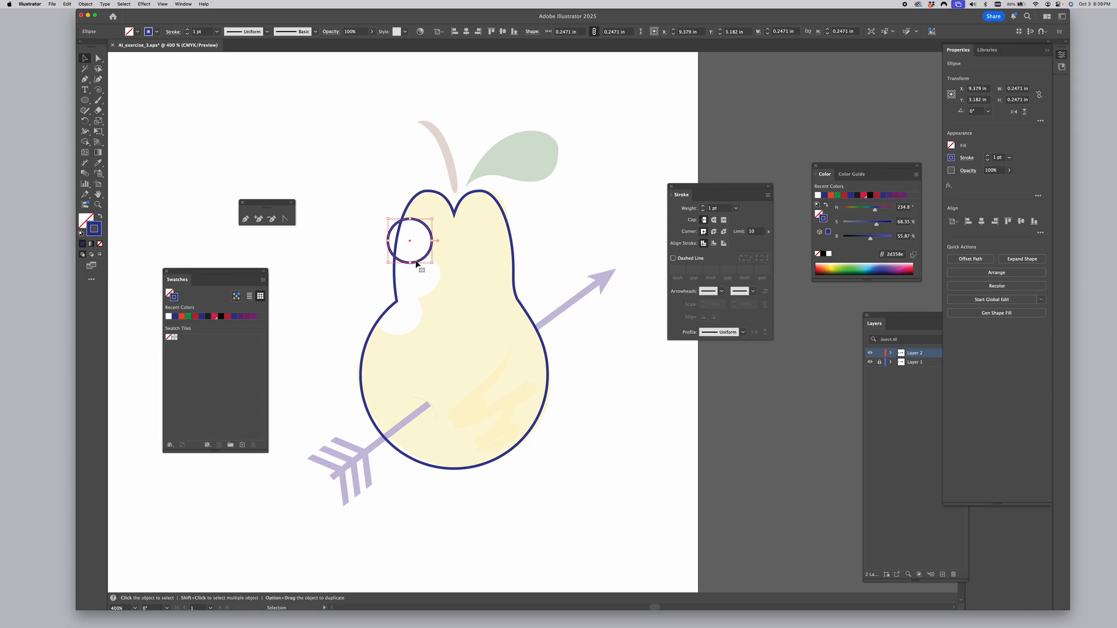
pyautogui.moveTo(416, 263); pyautogui.dragTo(405, 335)
pyautogui.moveTo(366, 198); pyautogui.dragTo(455, 334)
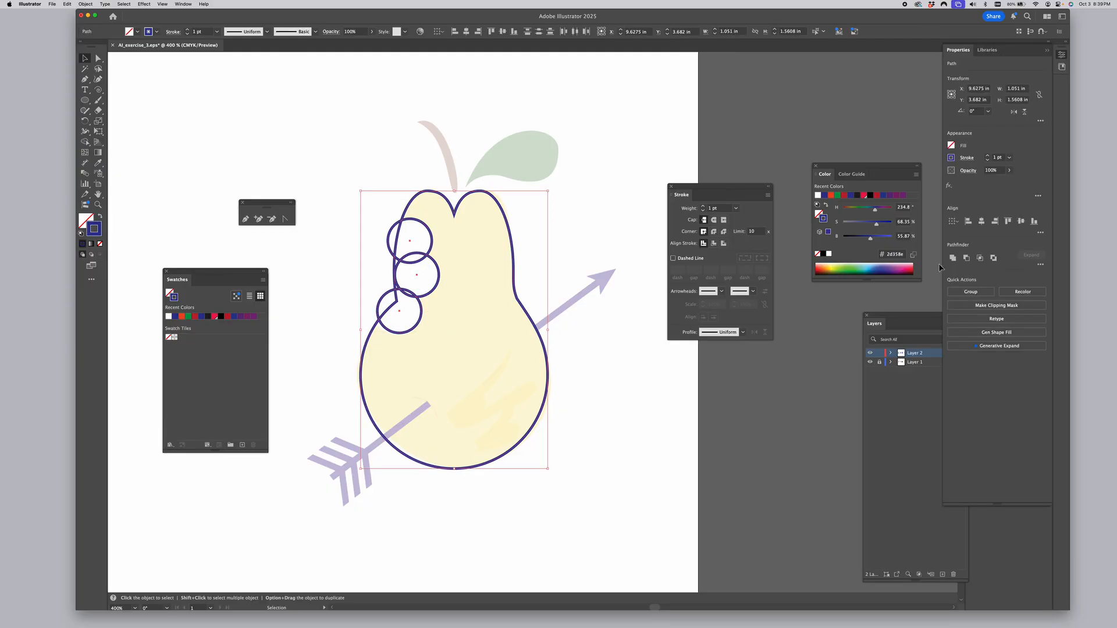
# Divide the pear and the three bite circles with Pathfinder, and delete the bite pieces with the Group Selection tool
pyautogui.click(1040, 265)
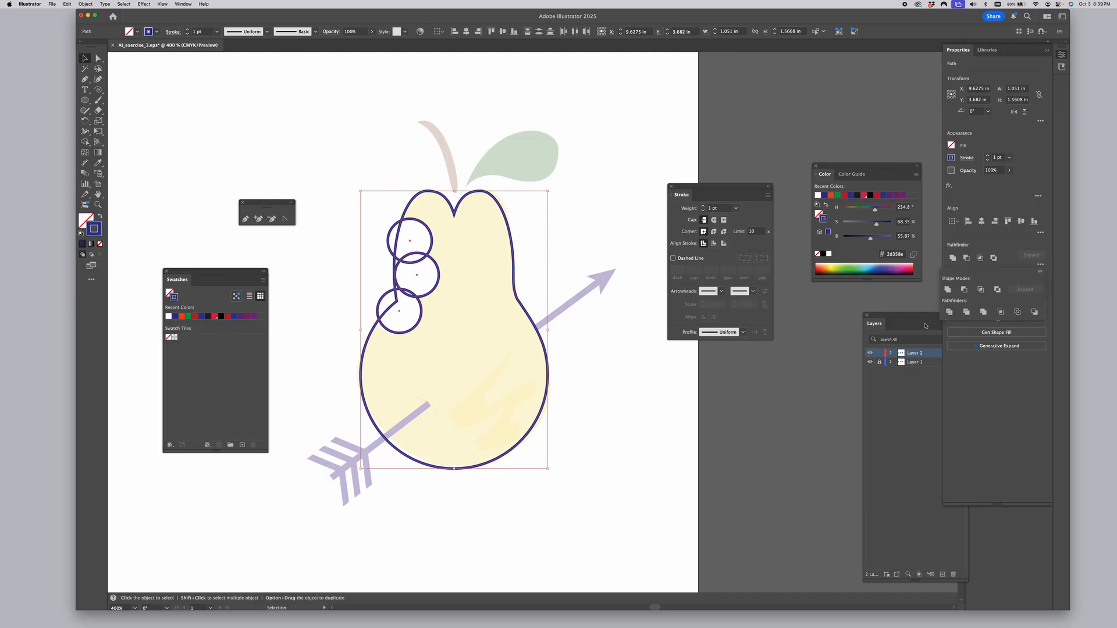
pyautogui.click(954, 314)
pyautogui.press('super+shift+a')
pyautogui.moveTo(98, 58); pyautogui.dragTo(141, 72)
pyautogui.moveTo(367, 239); pyautogui.dragTo(406, 297)
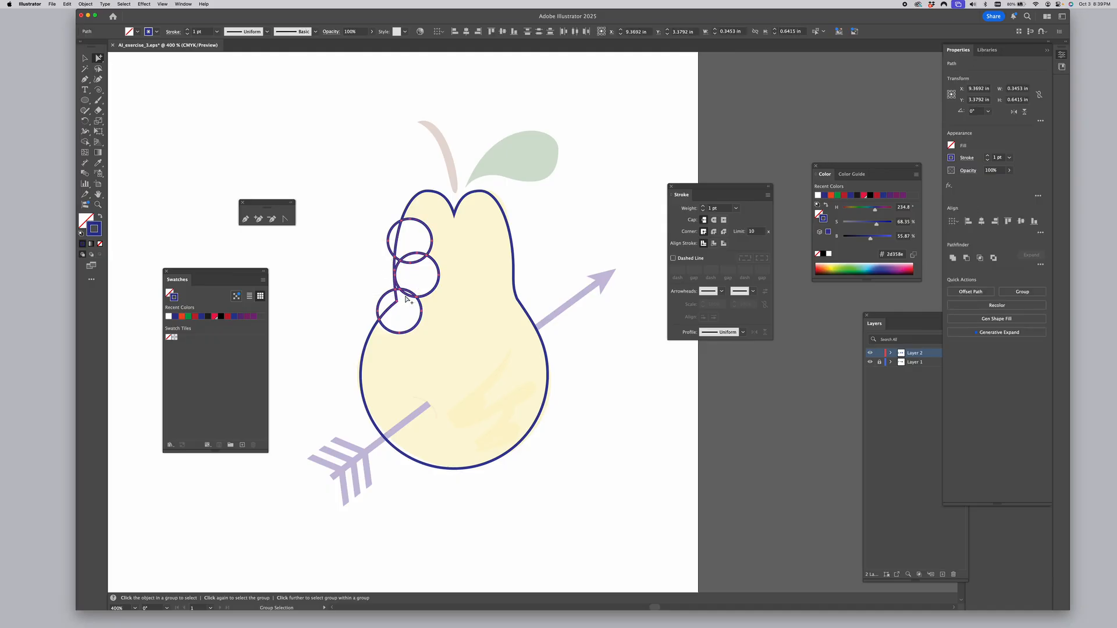
pyautogui.press('Delete')
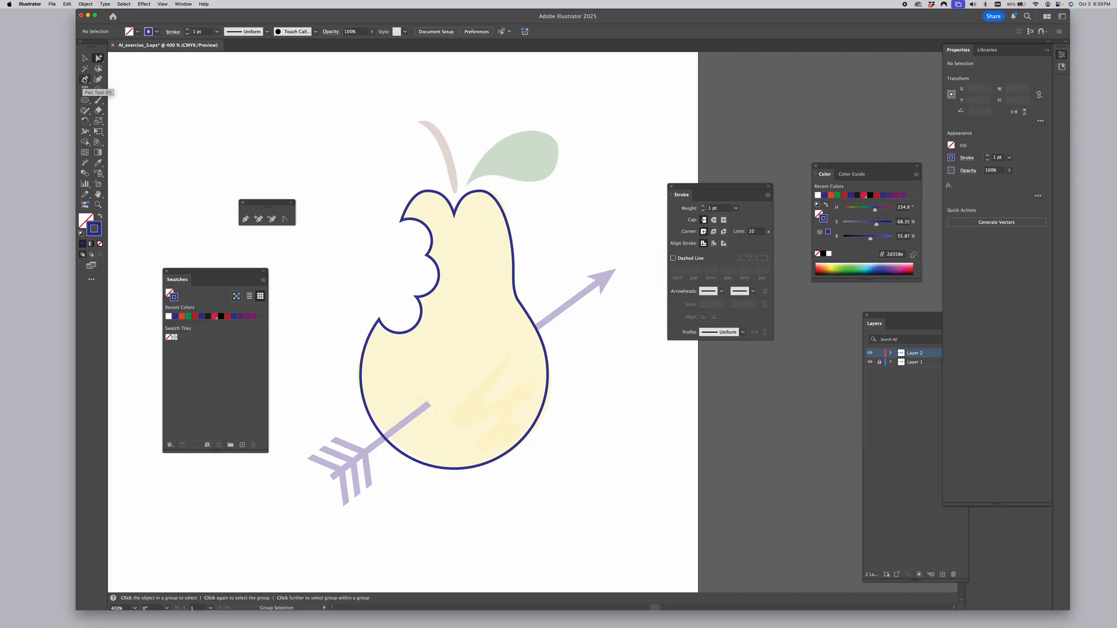
# Draw a straight line with the Pen tool along the template arrow's shaft, from the tail end to the arrowhead
pyautogui.click(85, 79)
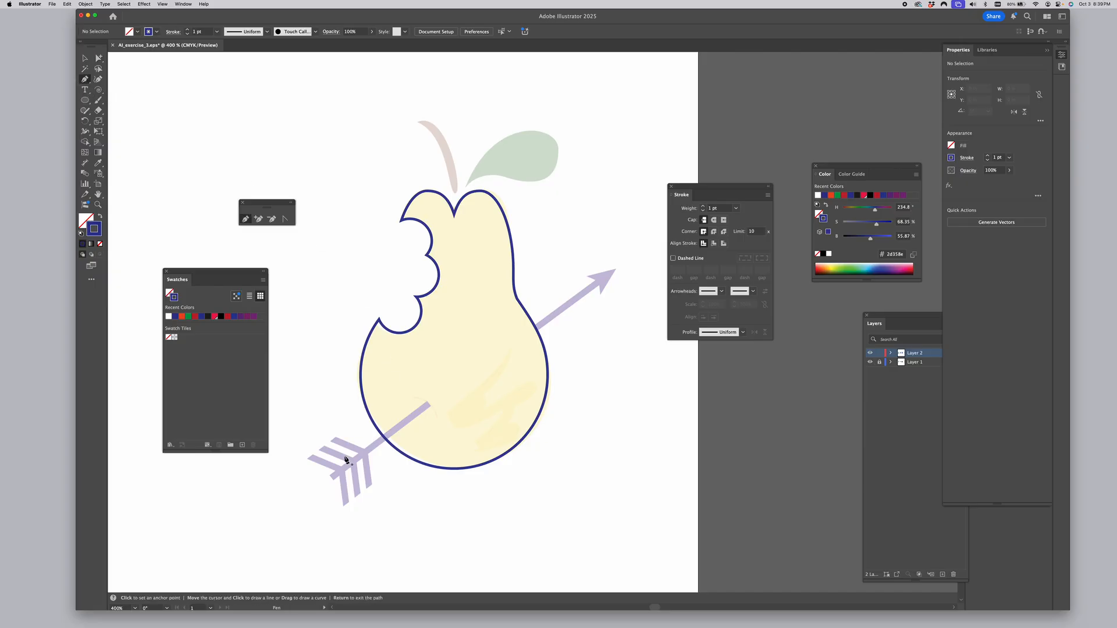
pyautogui.click(333, 476)
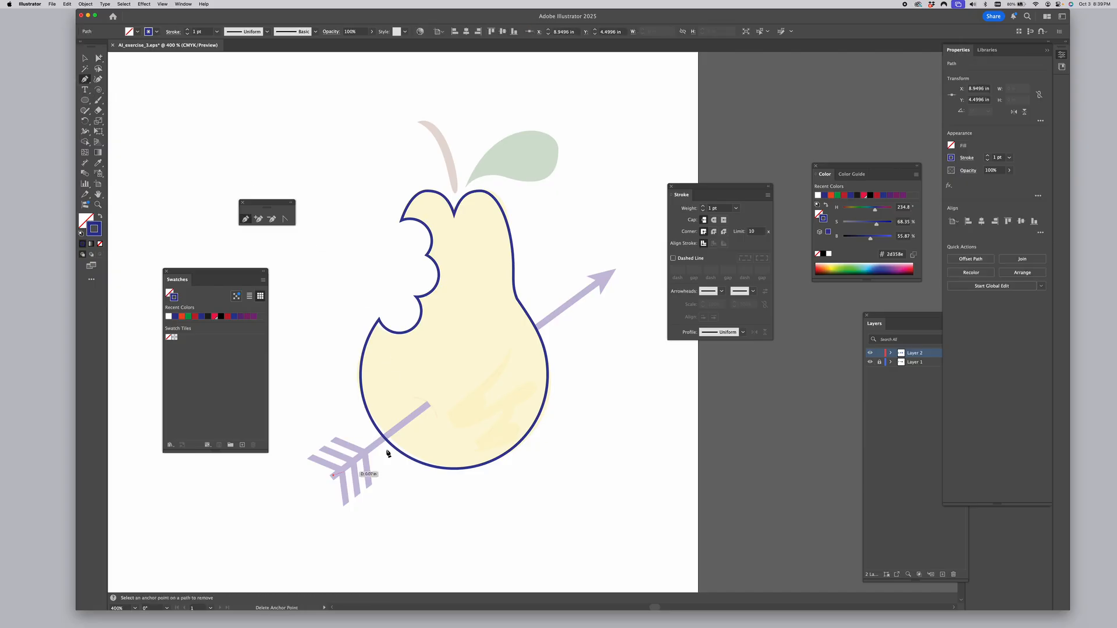
pyautogui.click(604, 282)
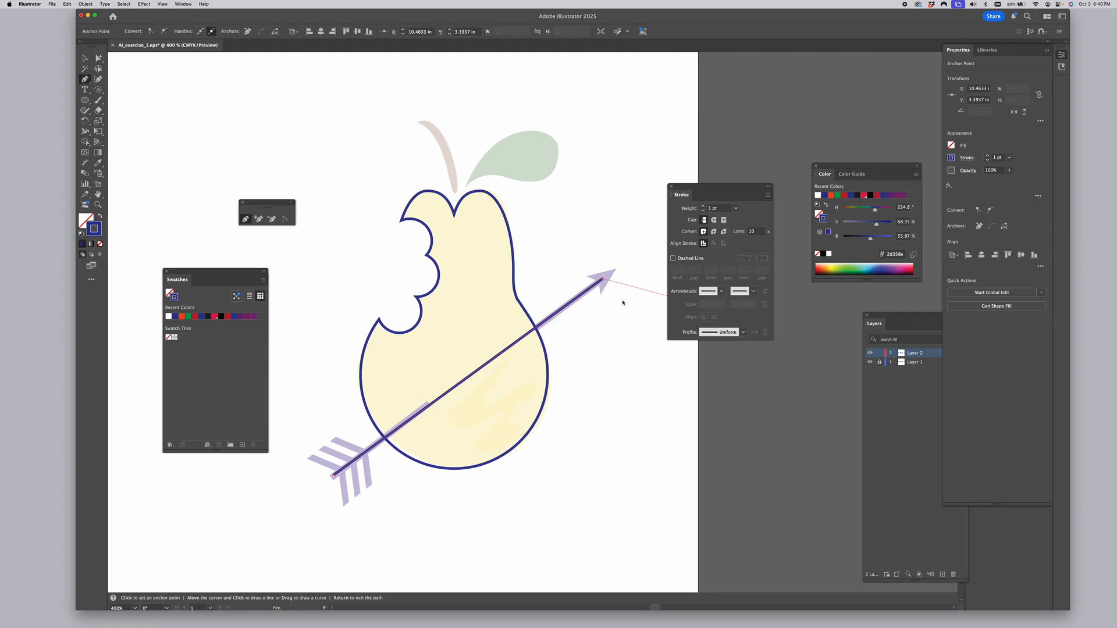
pyautogui.press('v')
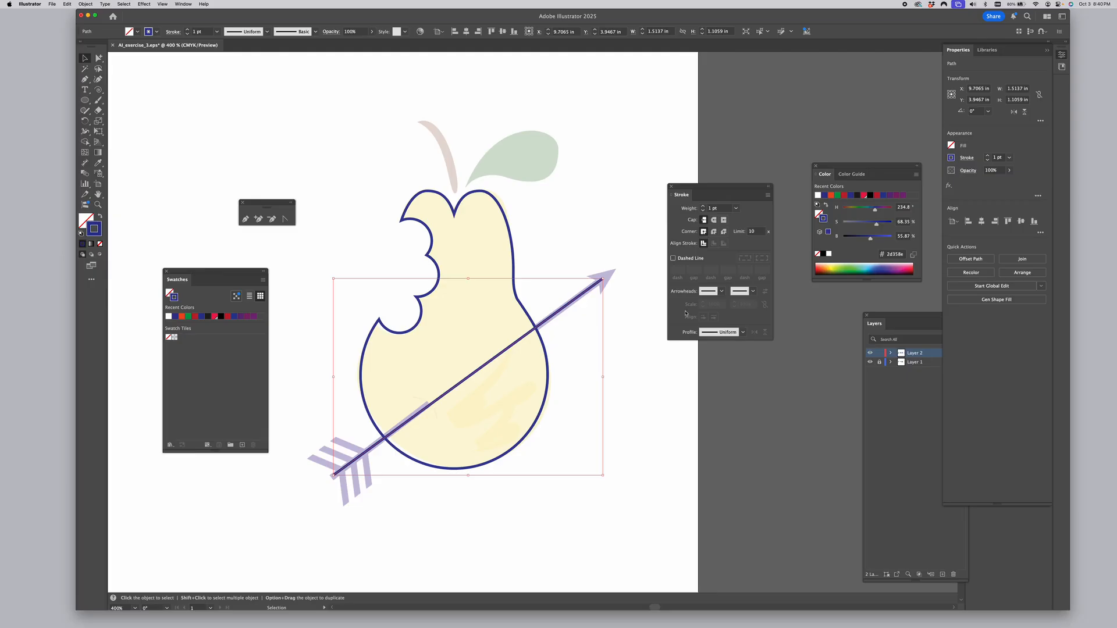
# Give the line's tail end the Arrow 18 arrowhead at 231% scale, and stretch the line outward to fit the template's fletching
pyautogui.click(721, 291)
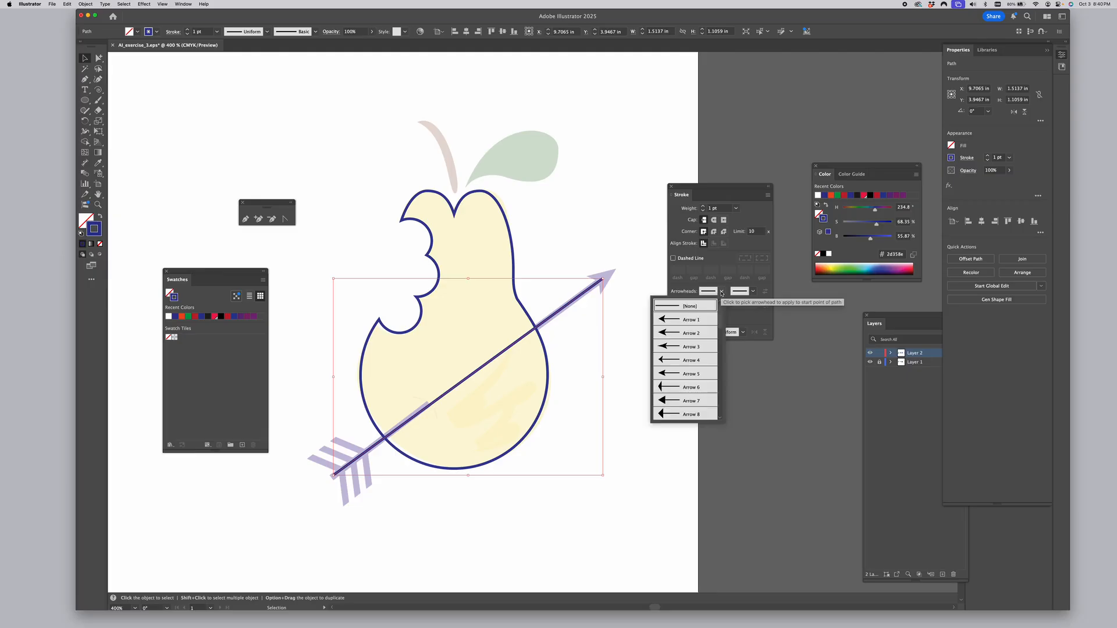
pyautogui.scroll(-5, 720, 352)
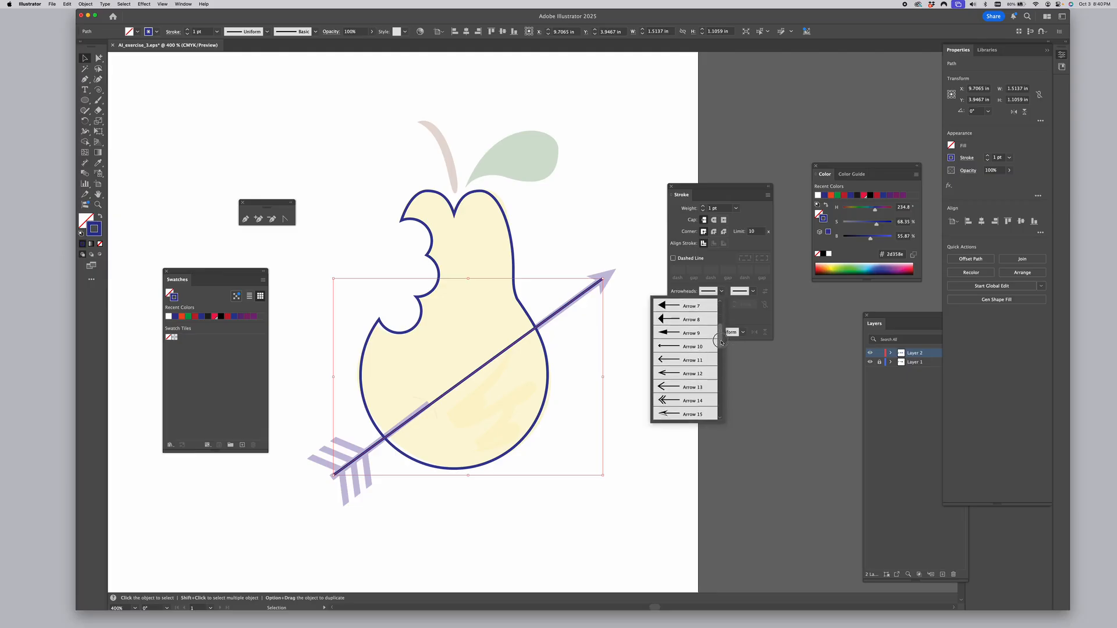
pyautogui.scroll(-3, 720, 352)
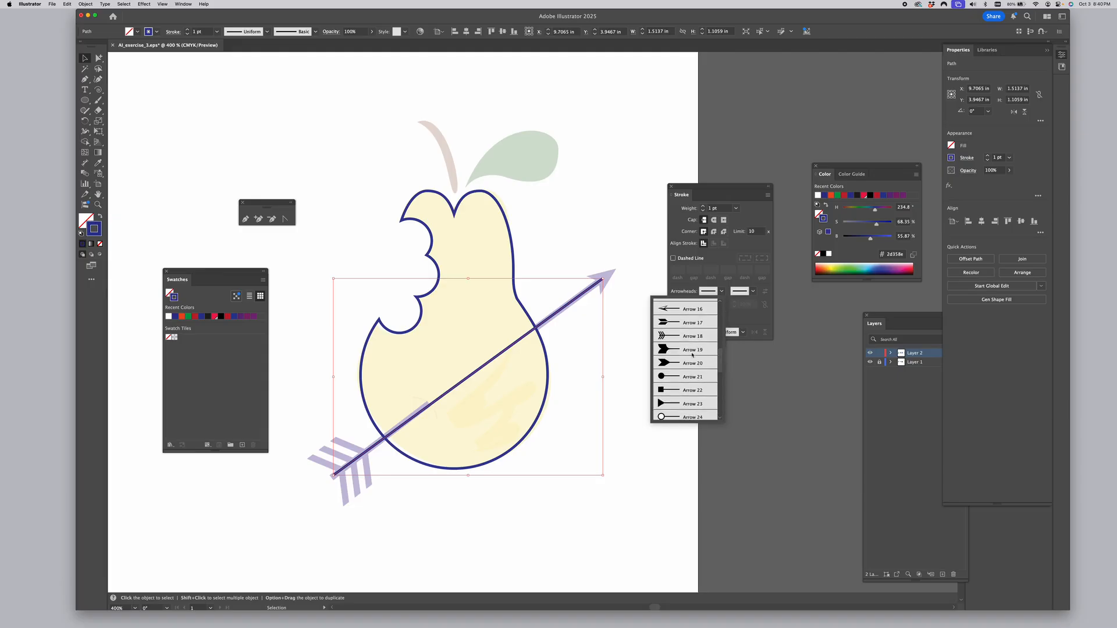
pyautogui.click(687, 336)
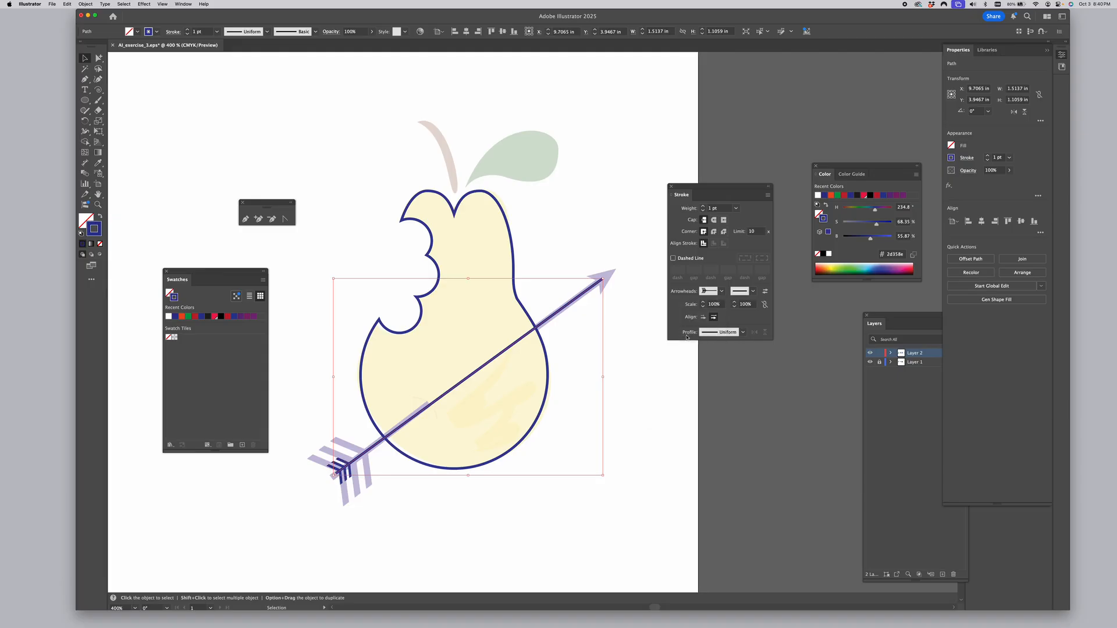
pyautogui.click(703, 302)
pyautogui.moveTo(703, 303); pyautogui.dragTo(703, 303)
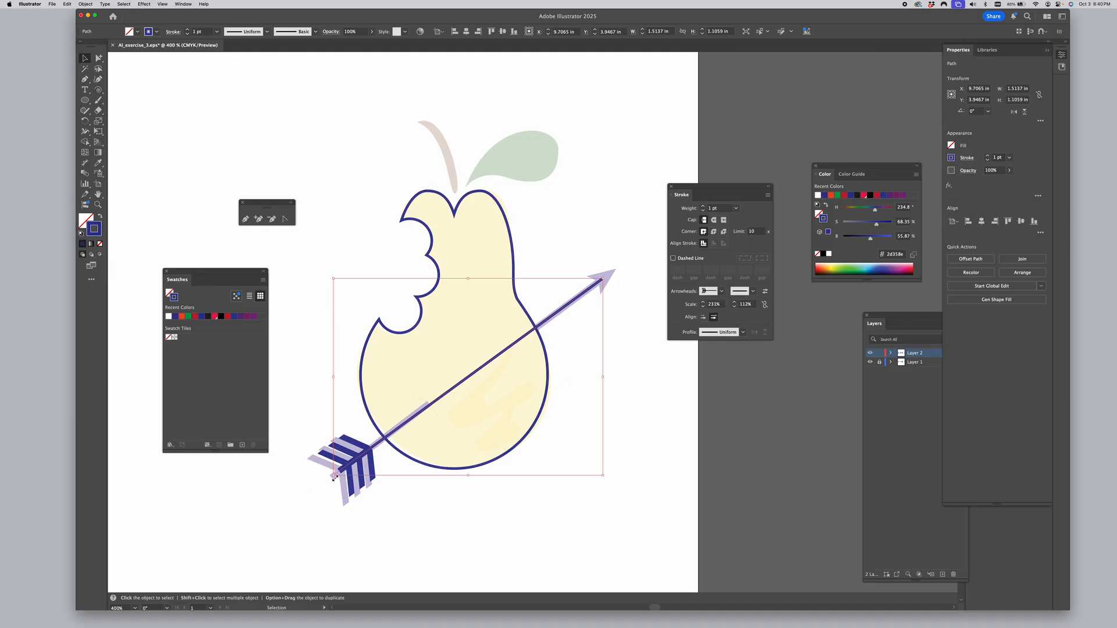
pyautogui.moveTo(333, 476); pyautogui.dragTo(326, 483)
pyautogui.hscroll(2, 491, 288)
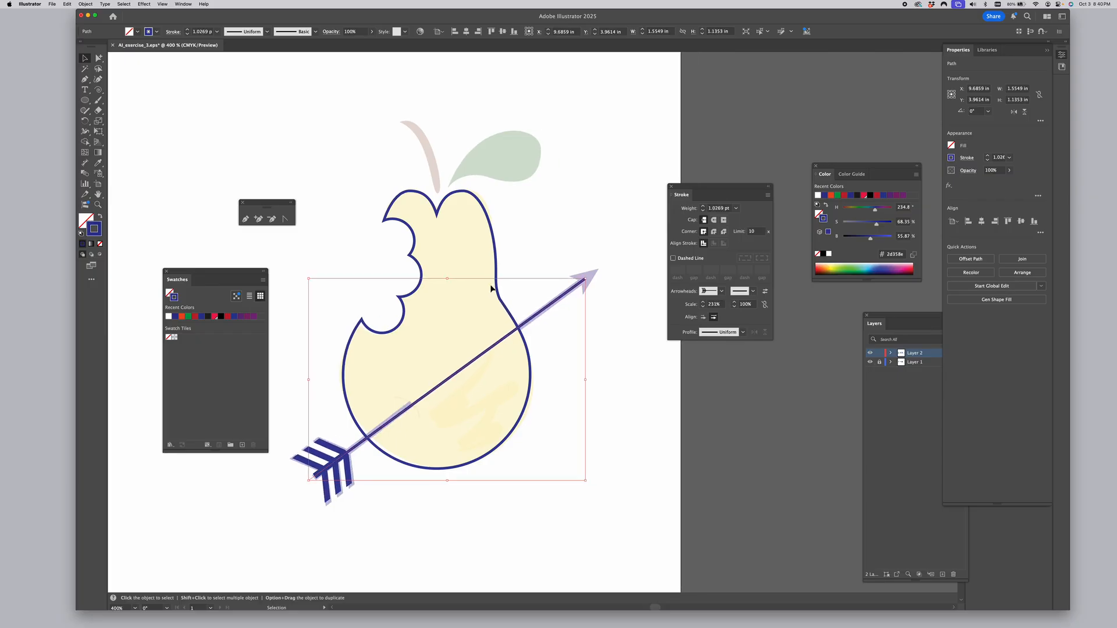
# Add the Arrow 1 arrowhead to the line's tip end, and move the tip's anchor point outward onto the template arrowhead
pyautogui.click(753, 291)
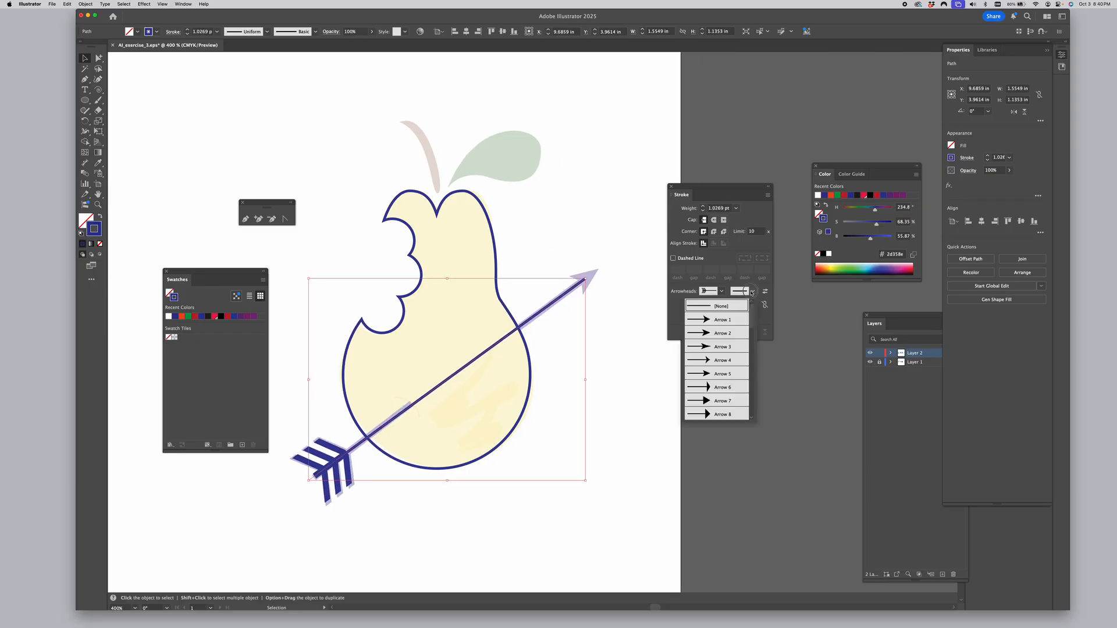
pyautogui.click(718, 320)
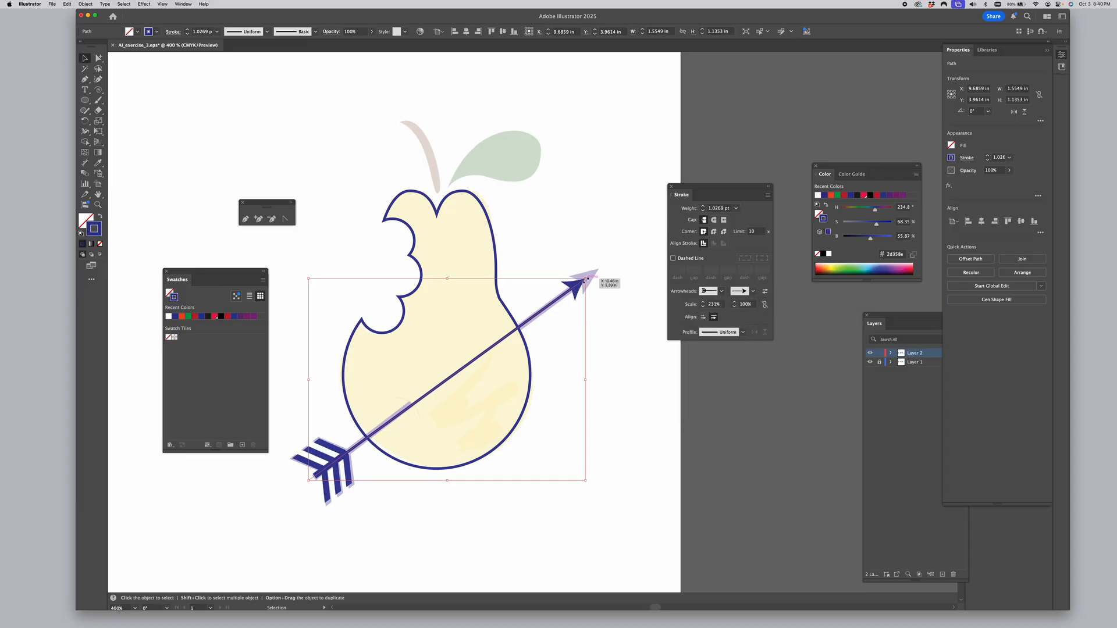
pyautogui.click(172, 100)
pyautogui.click(99, 59)
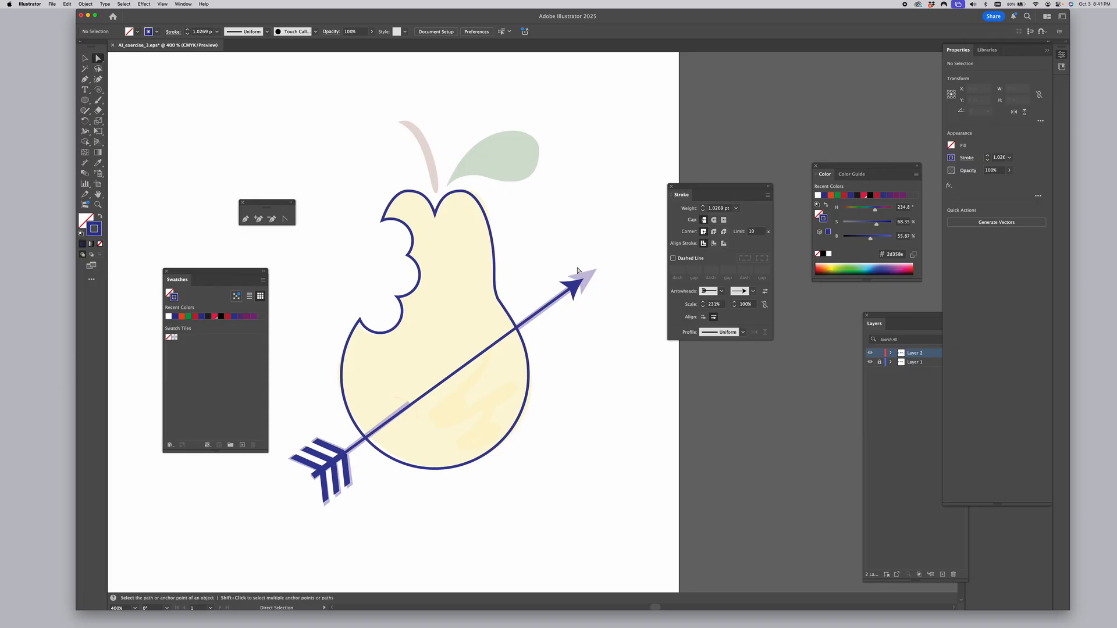
pyautogui.moveTo(584, 282); pyautogui.dragTo(596, 276)
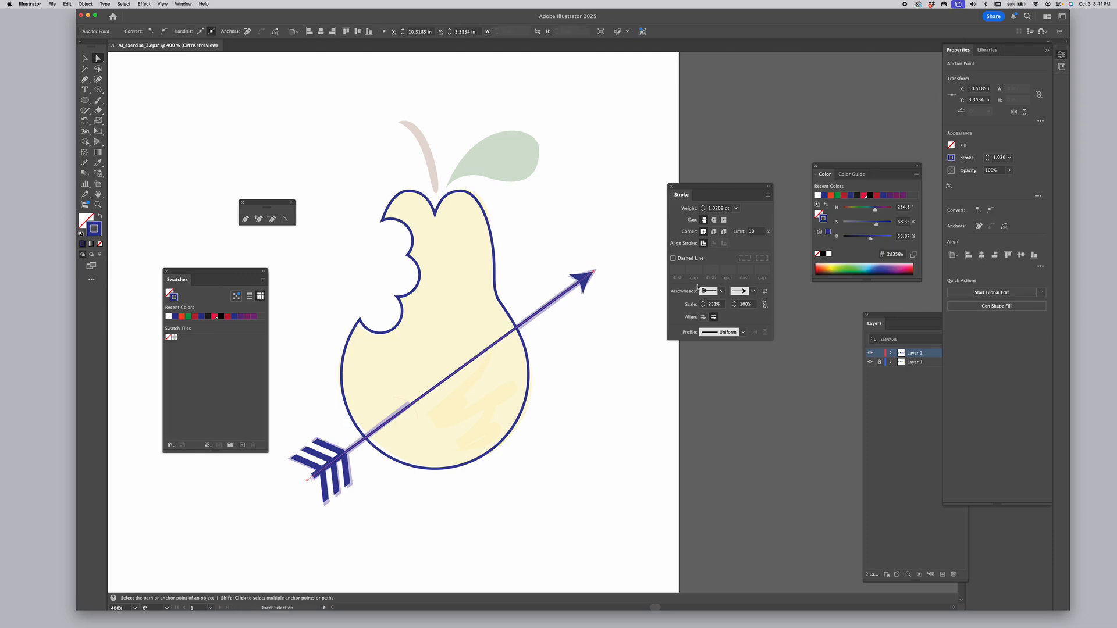
# Change the tip arrowhead to Arrow 2 at 127% scale, and extend the tip's anchor point slightly to match the template
pyautogui.click(753, 291)
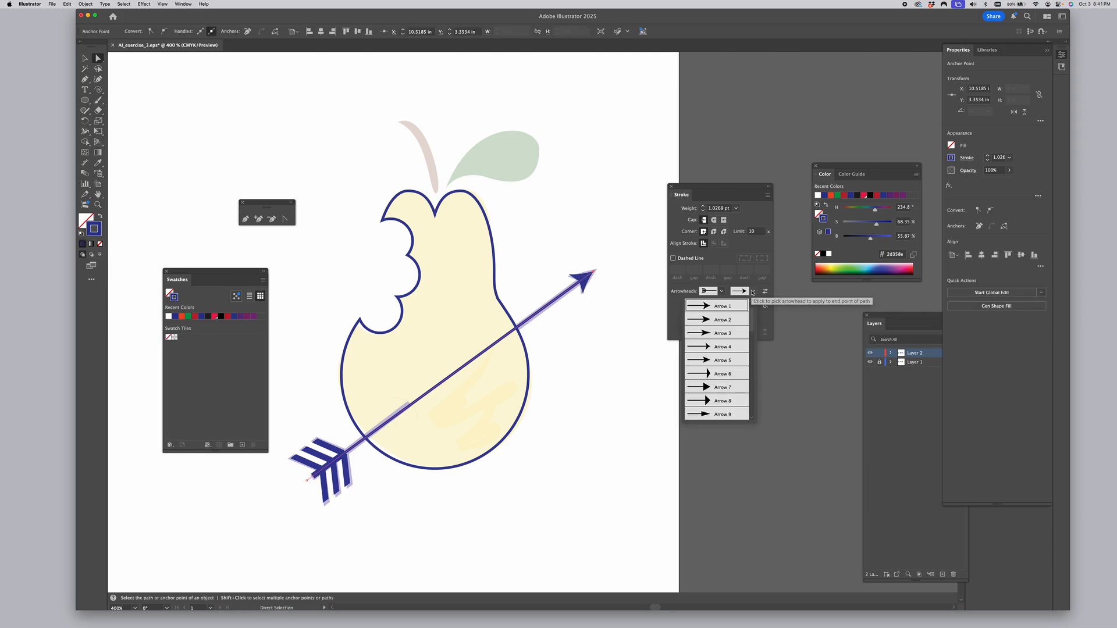
pyautogui.click(706, 322)
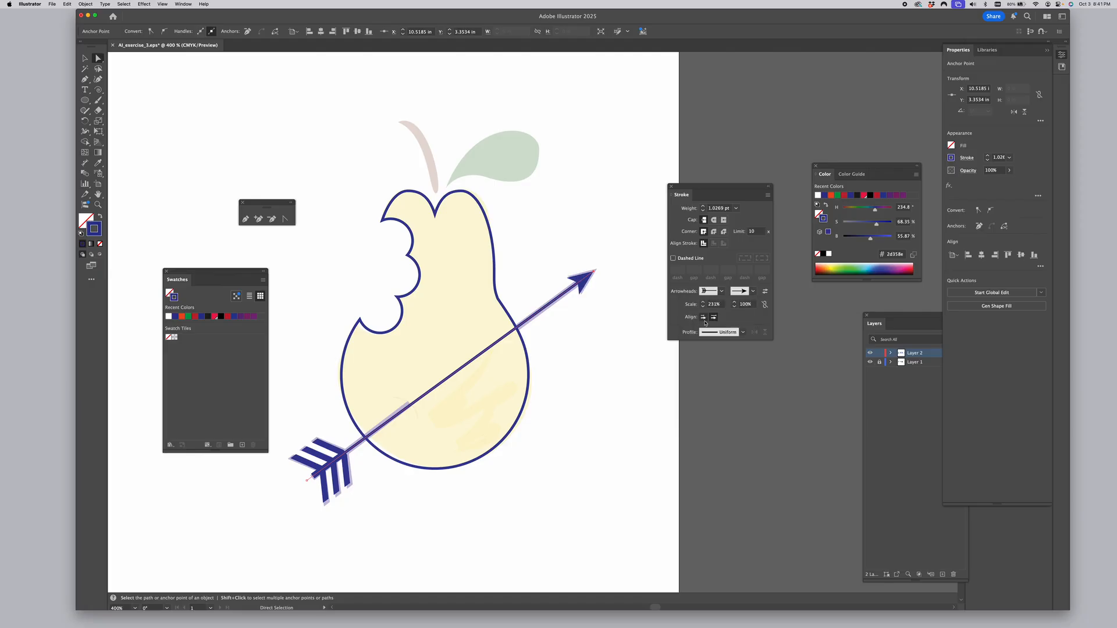
pyautogui.click(735, 303)
pyautogui.moveTo(594, 273); pyautogui.dragTo(599, 269)
# Compare stroke weights between 1 and 3 pt on the arrow, and set the weight to 2 pt
pyautogui.click(703, 206)
pyautogui.click(703, 206)
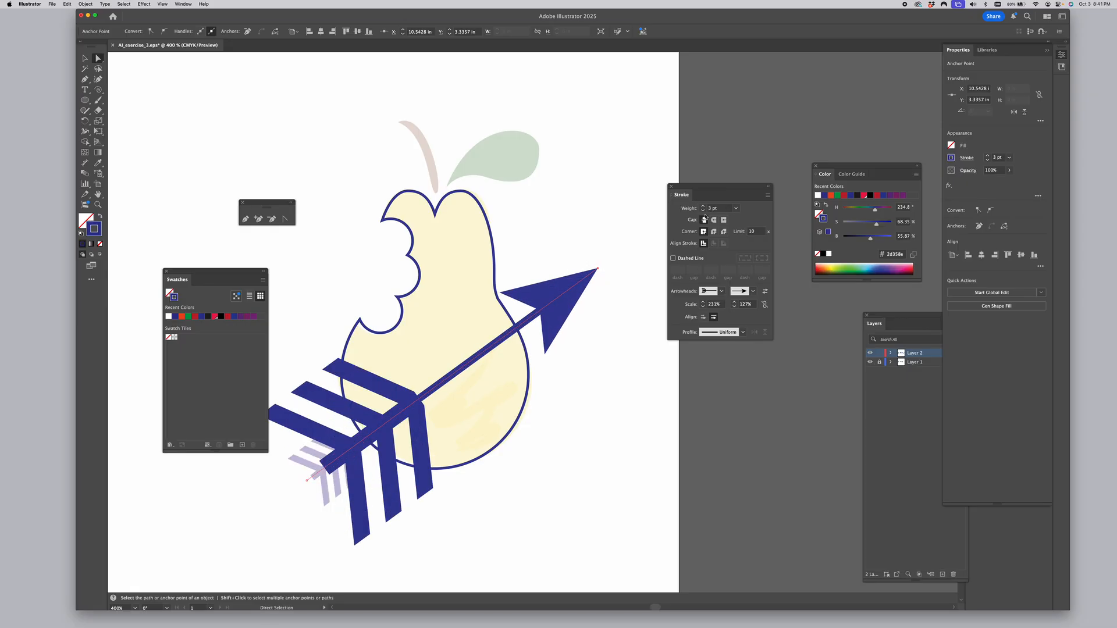
pyautogui.click(703, 211)
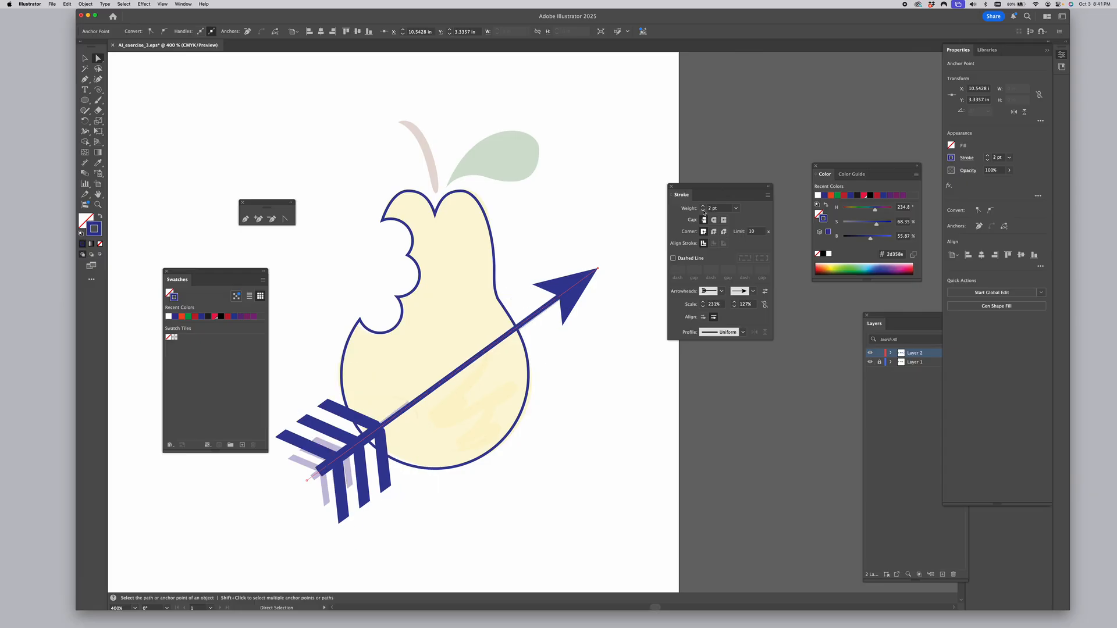
pyautogui.click(703, 211)
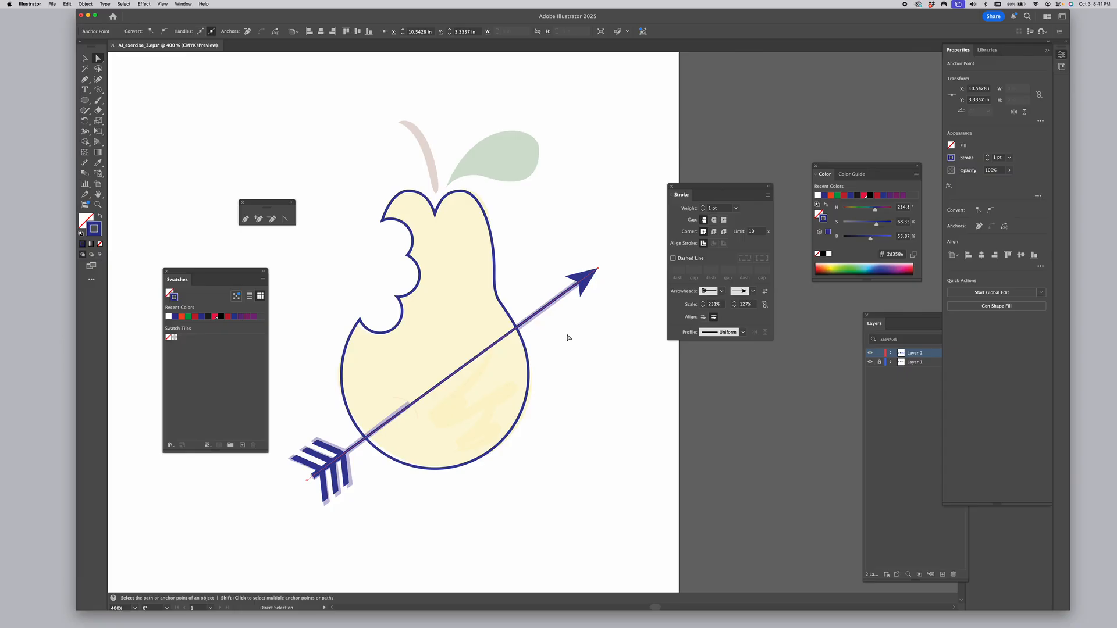
pyautogui.click(702, 207)
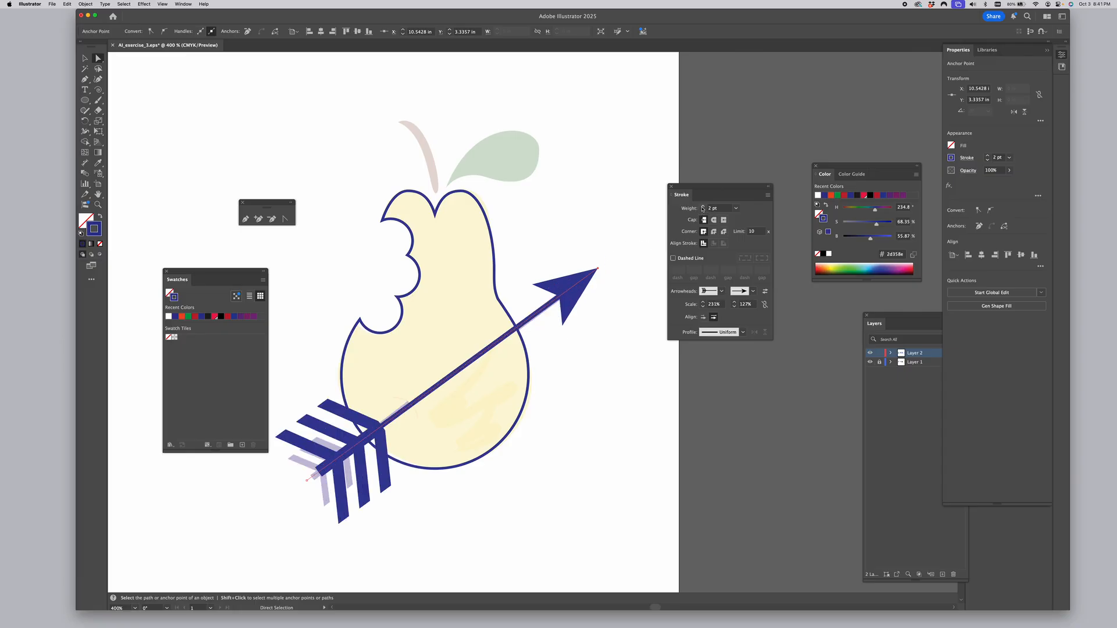
# Reduce the arrowhead scales to 132% for the fletching and 68% for the tip
pyautogui.click(703, 307)
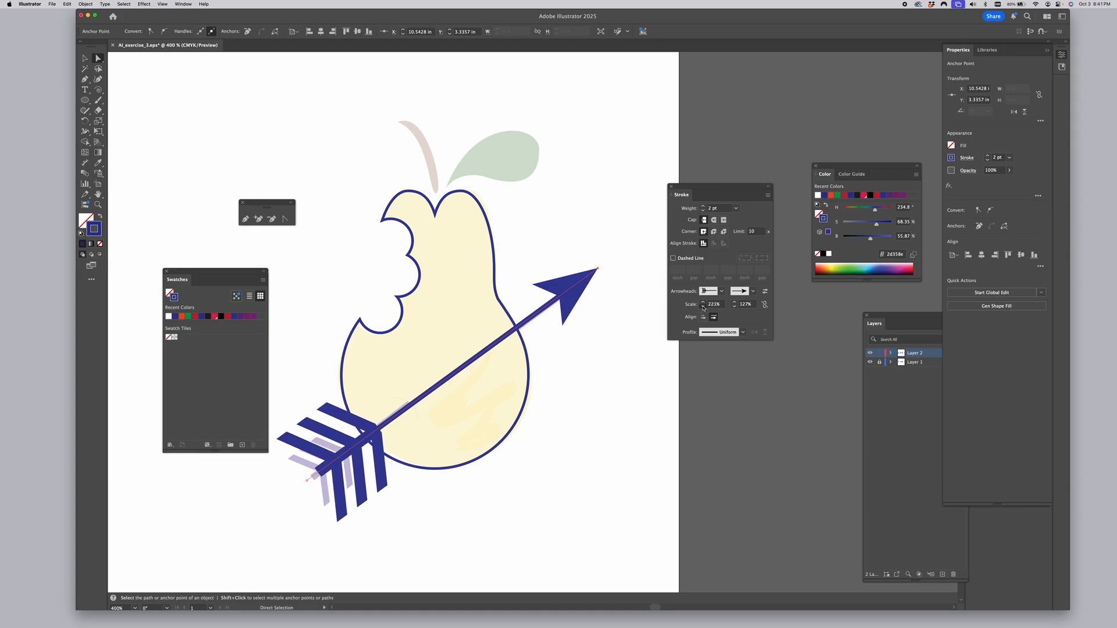
pyautogui.click(703, 307)
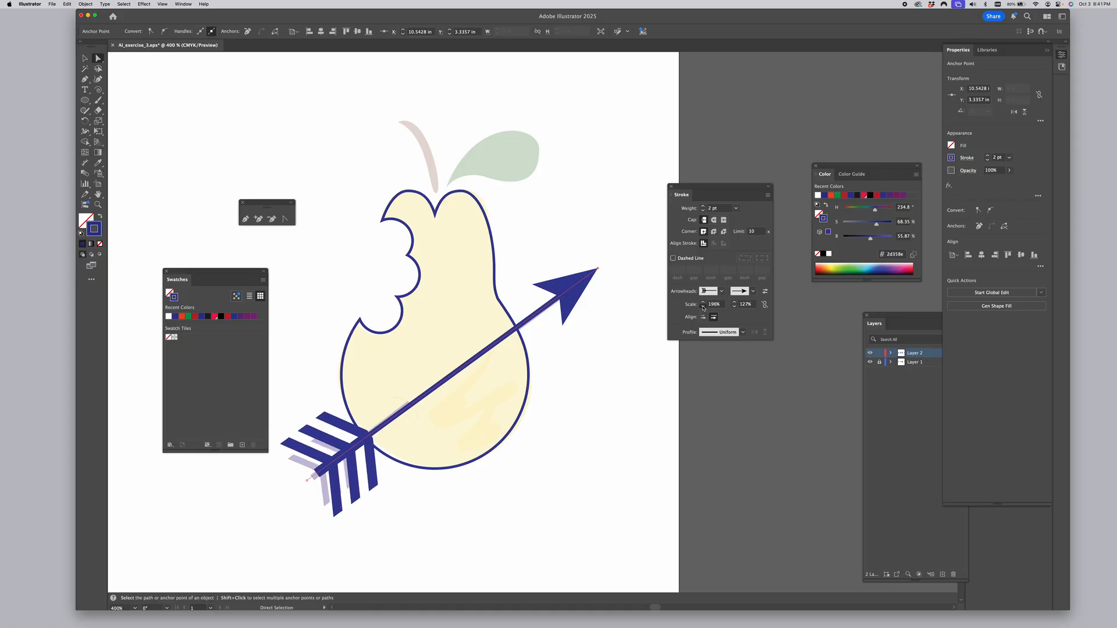
pyautogui.click(703, 307)
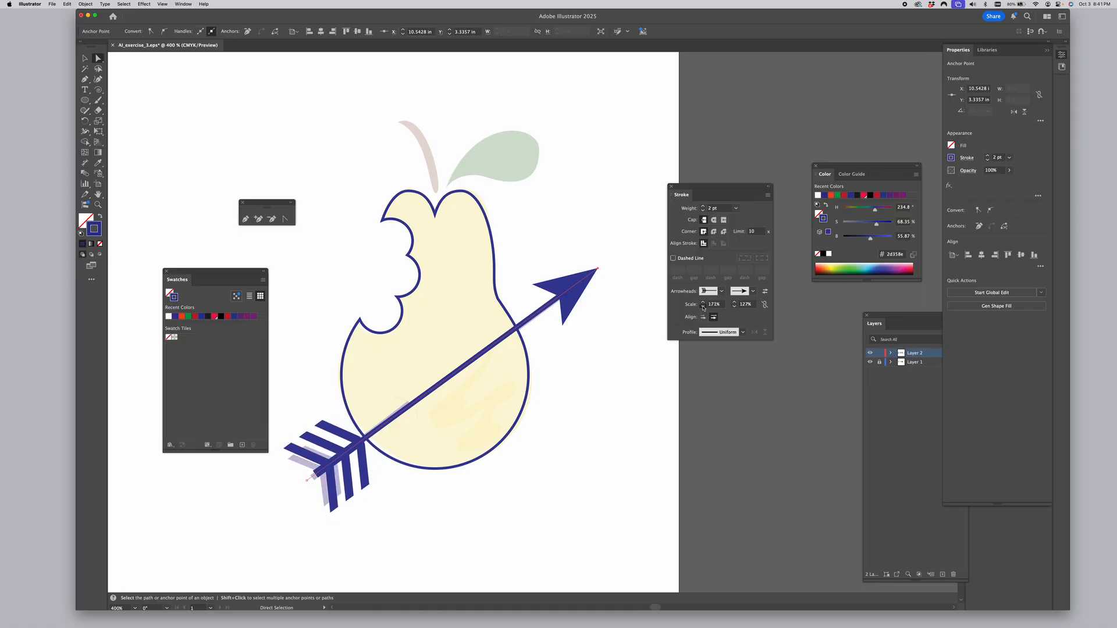
pyautogui.click(702, 308)
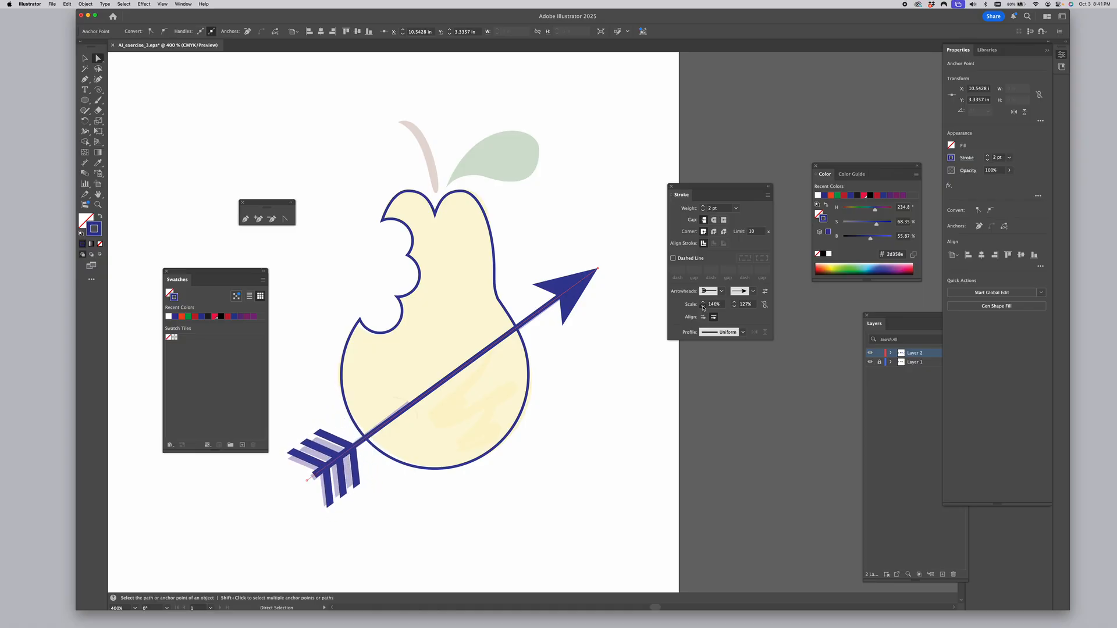
pyautogui.click(703, 307)
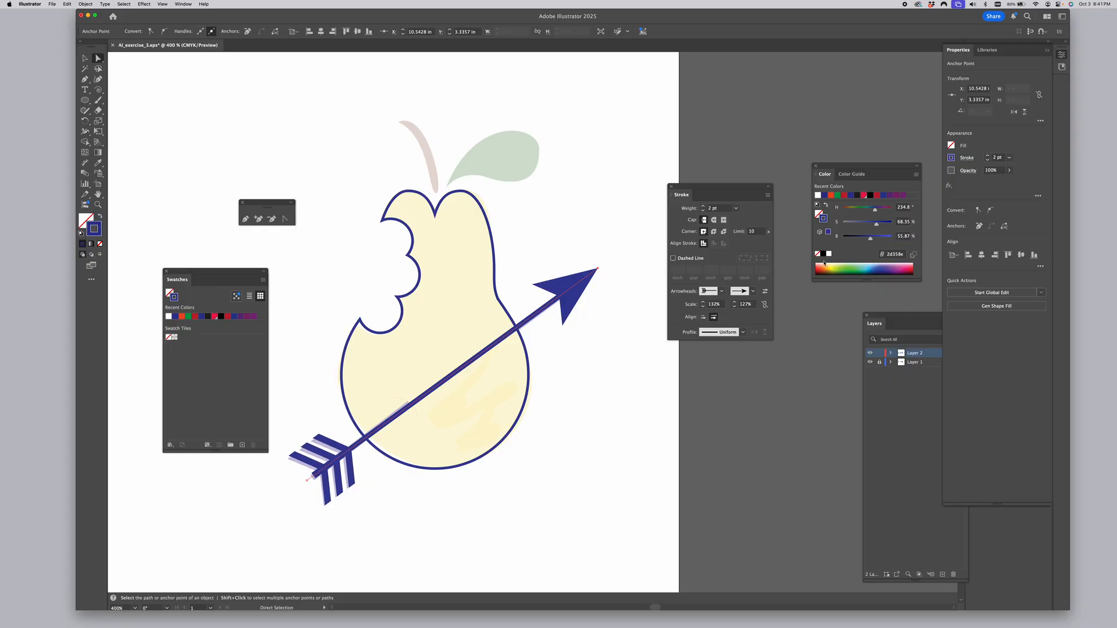
pyautogui.click(734, 308)
pyautogui.click(734, 307)
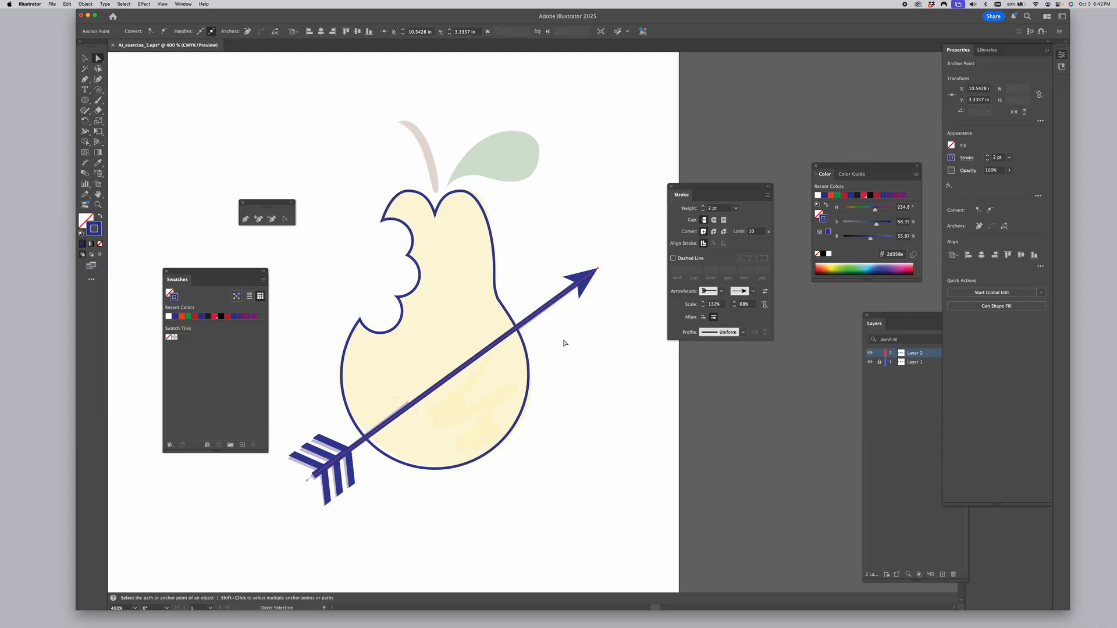
# Copy the whole arrow to the clipboard and send the original behind the pear
pyautogui.press('v')
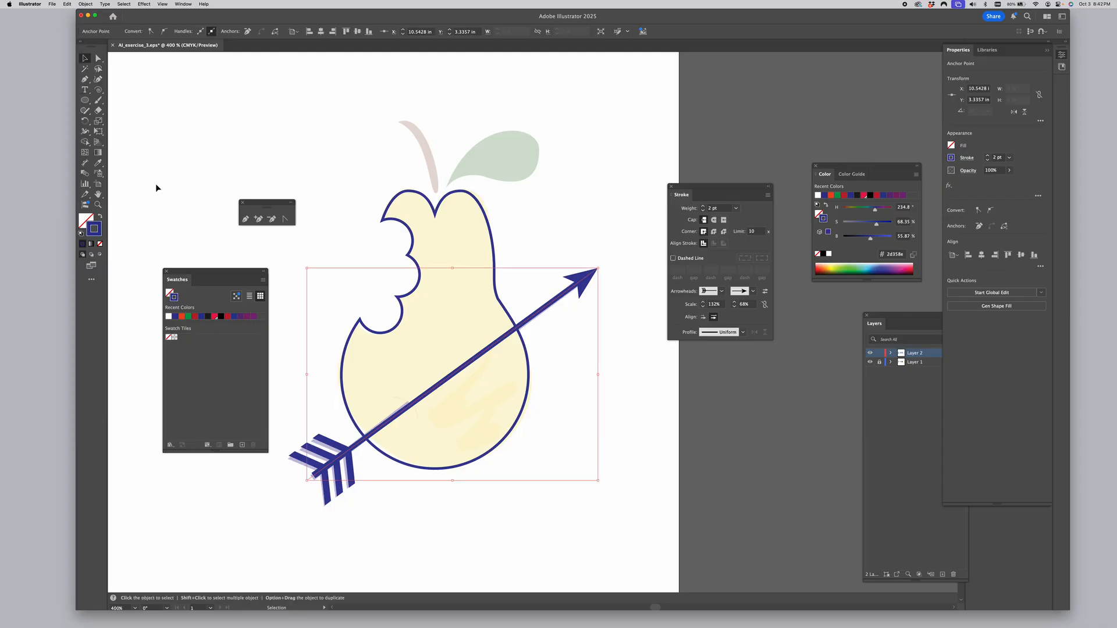
pyautogui.click(68, 5)
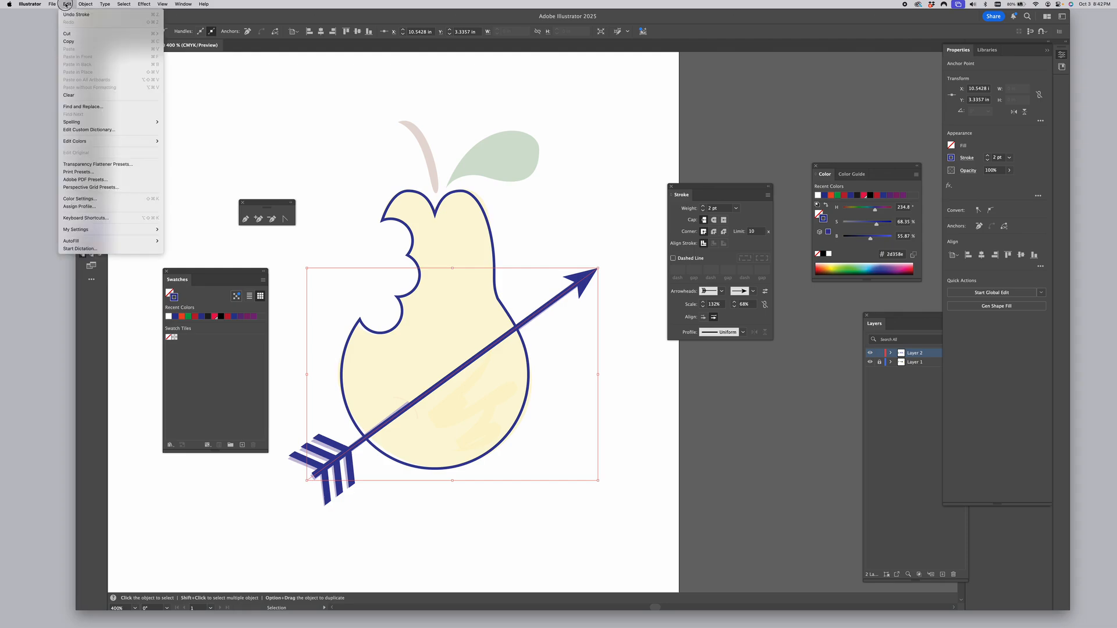
pyautogui.click(70, 42)
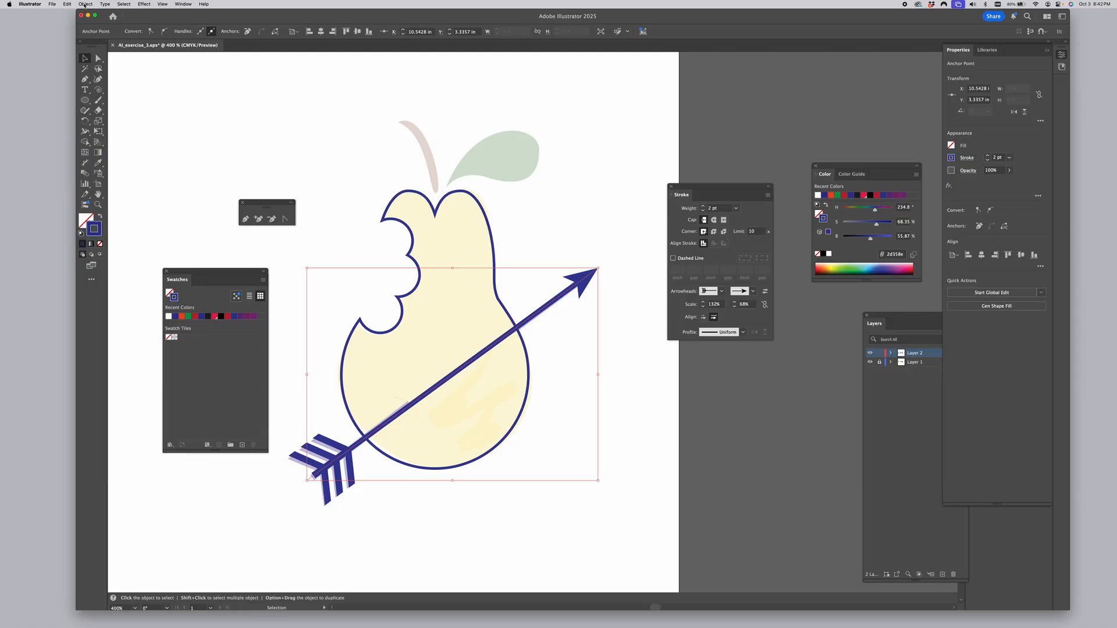
pyautogui.click(85, 5)
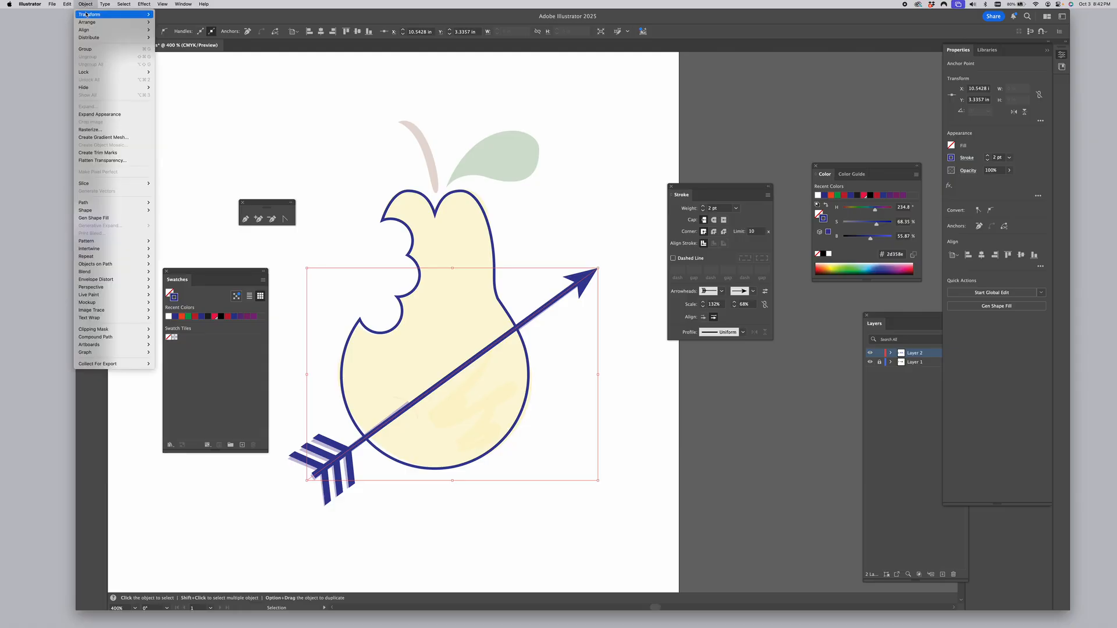
pyautogui.moveTo(88, 24)
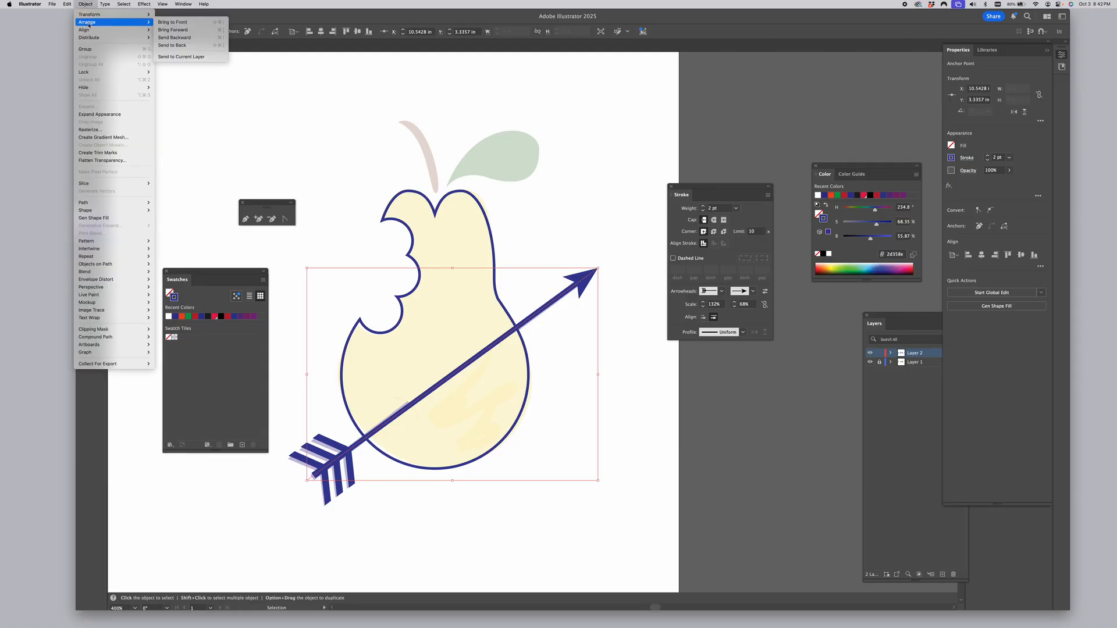
pyautogui.click(168, 47)
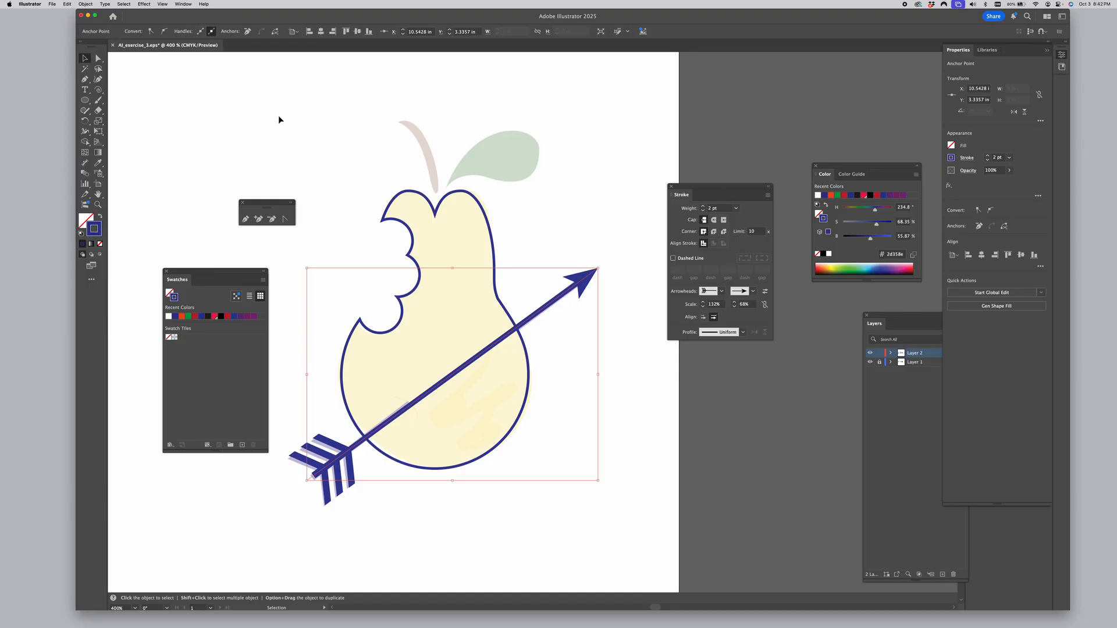
# Fill the bitten pear with bright yellow #e6e515 and remove its stroke
pyautogui.click(332, 166)
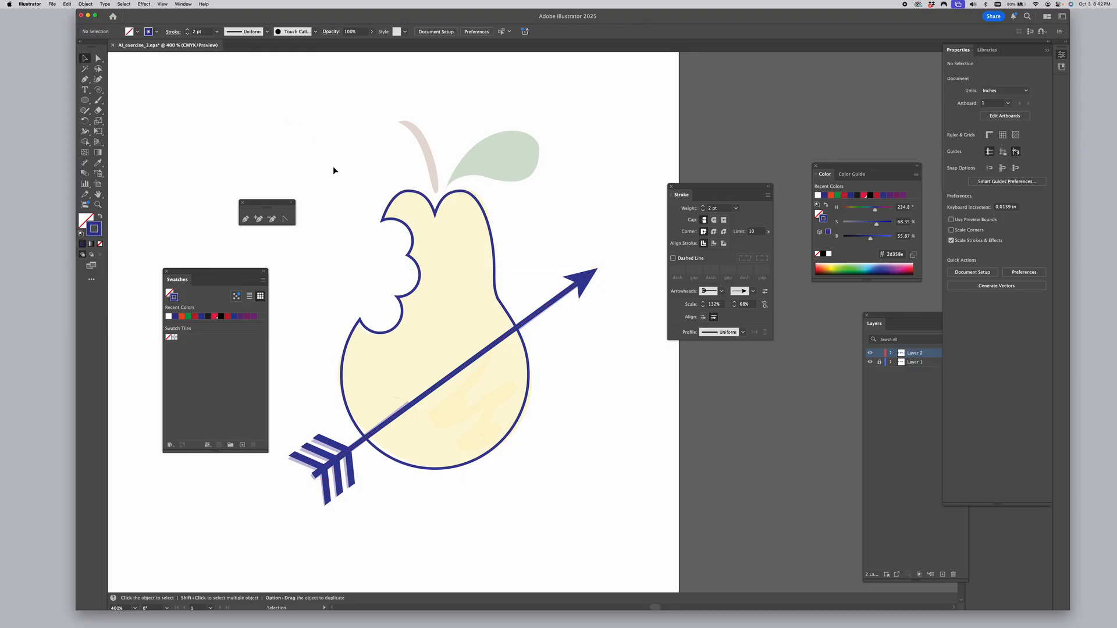
pyautogui.click(387, 213)
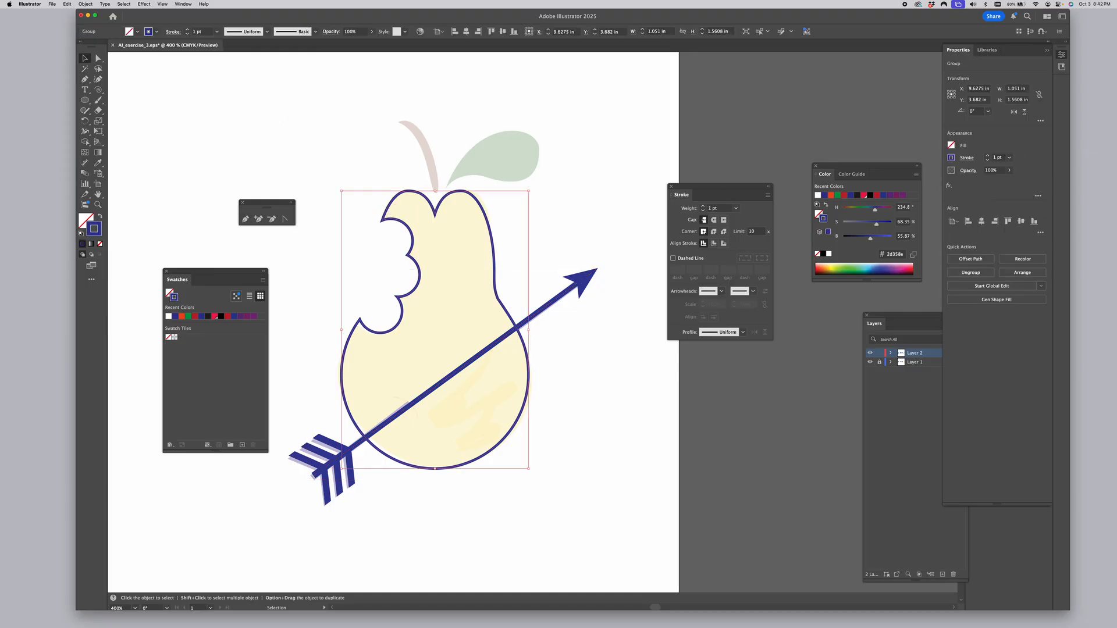
pyautogui.click(100, 217)
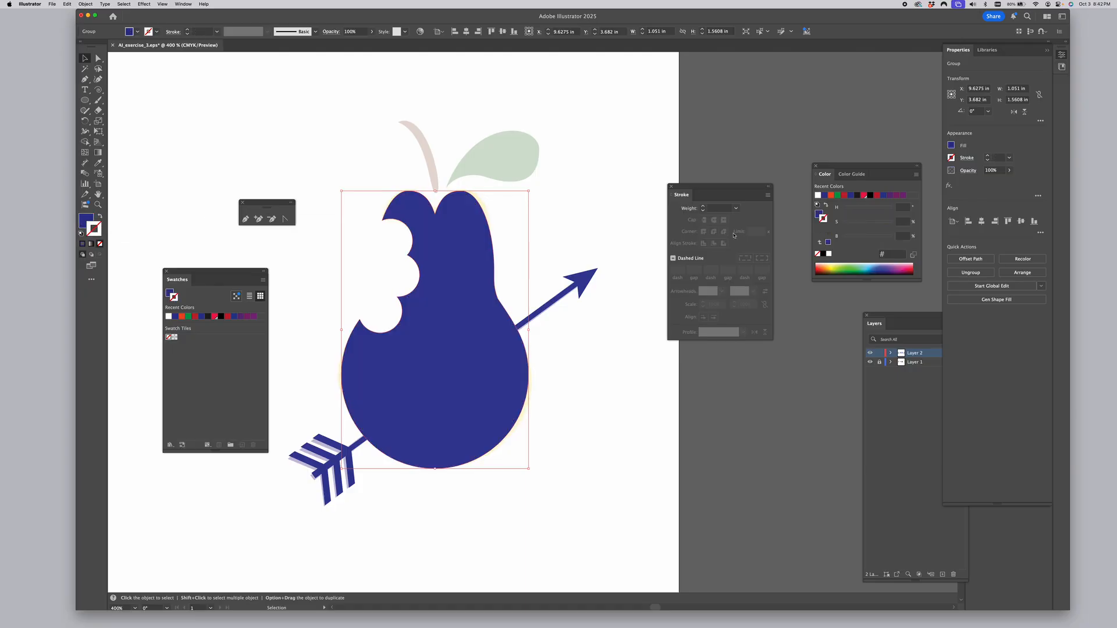
pyautogui.click(836, 266)
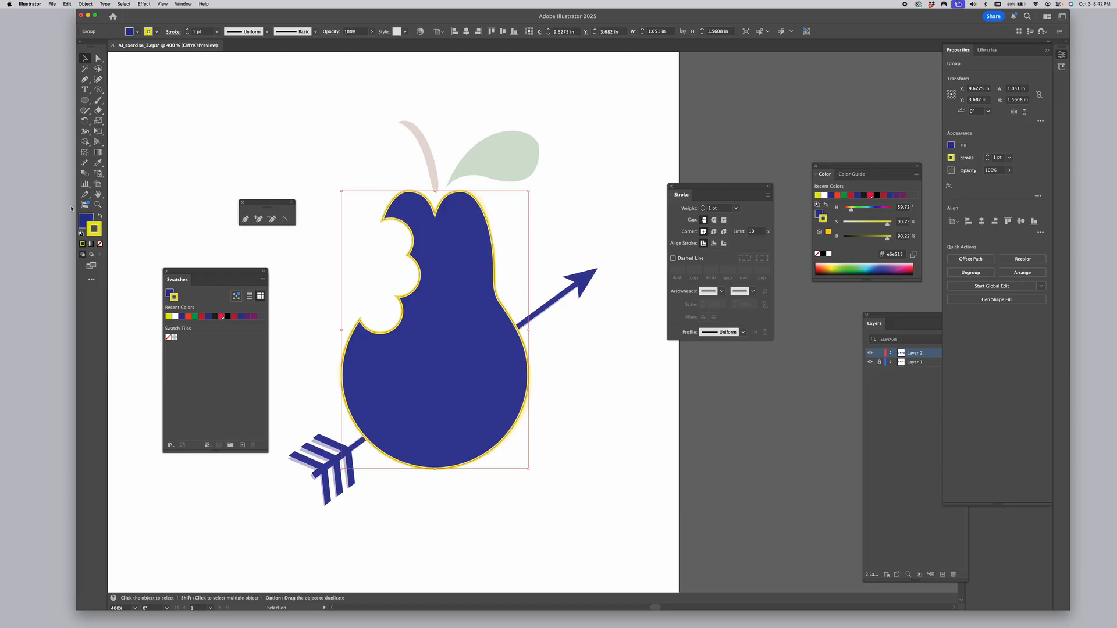
pyautogui.click(99, 217)
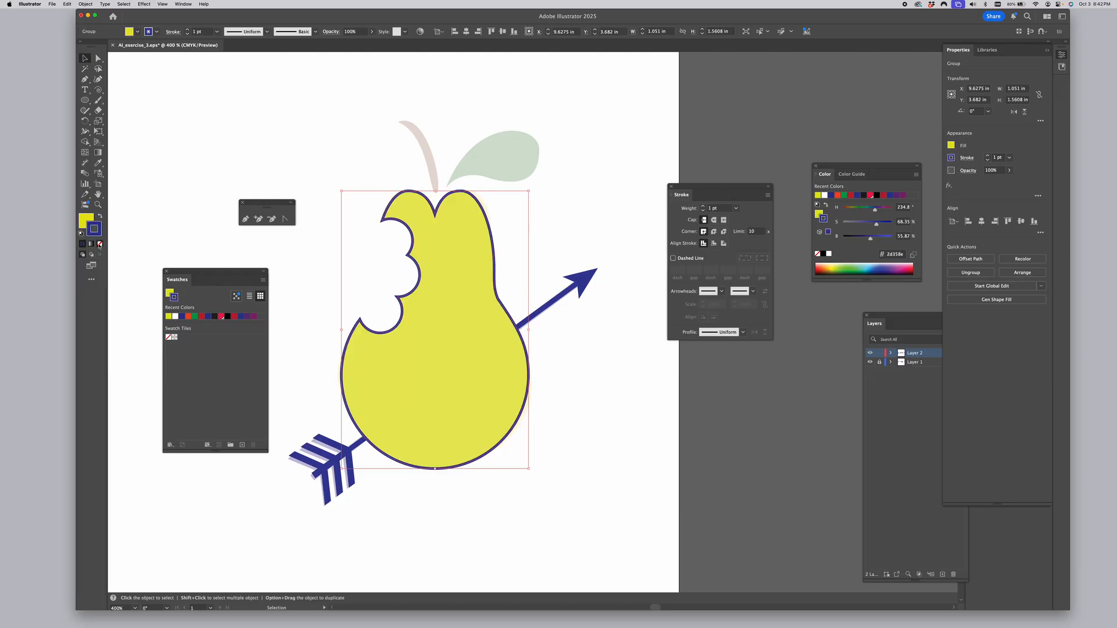
pyautogui.click(99, 244)
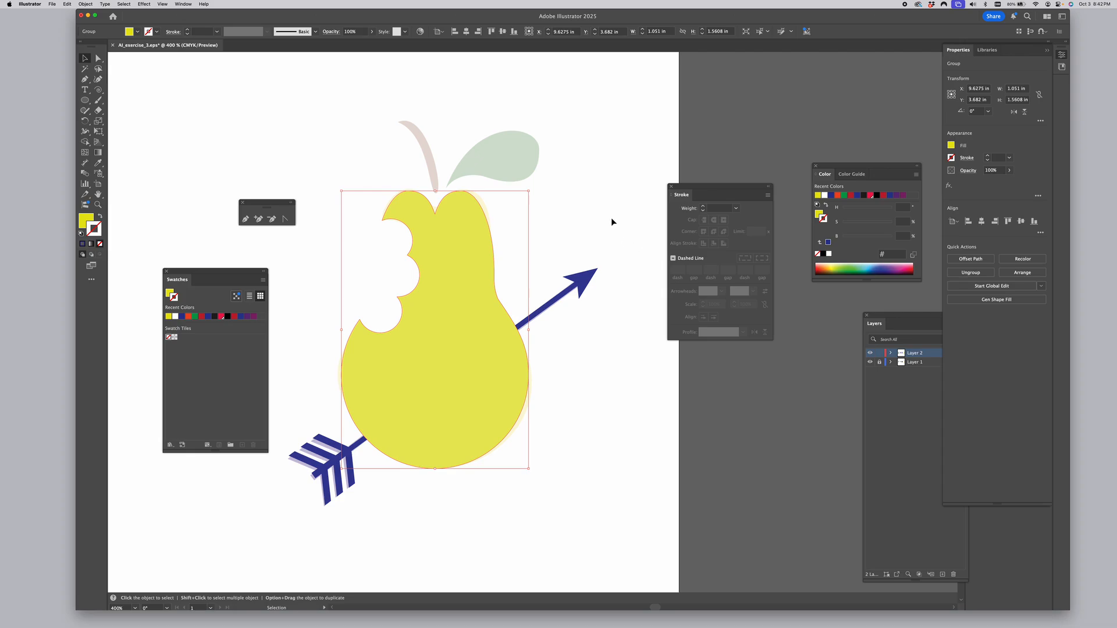
pyautogui.click(582, 227)
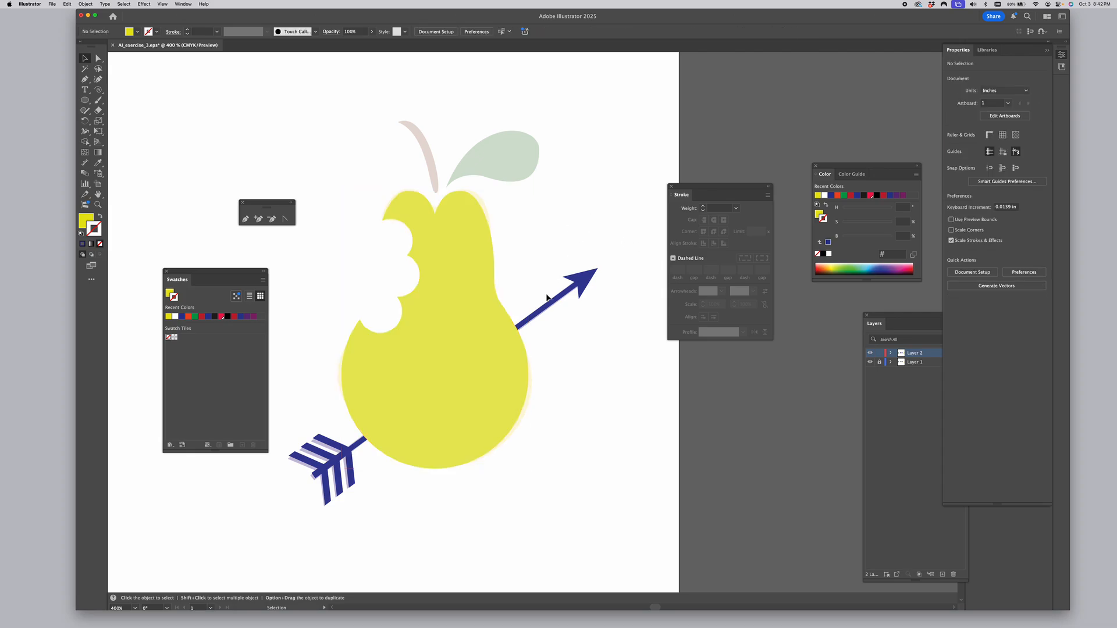
# Bring the whole arrow to the front of the yellow pear
pyautogui.click(546, 312)
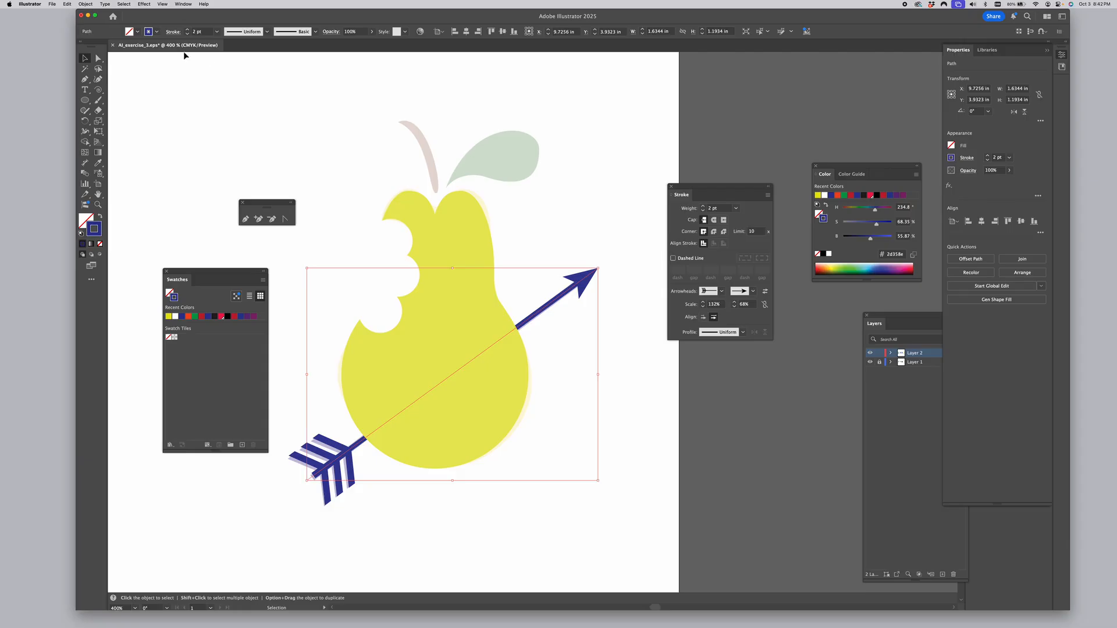
pyautogui.click(85, 4)
pyautogui.moveTo(93, 22)
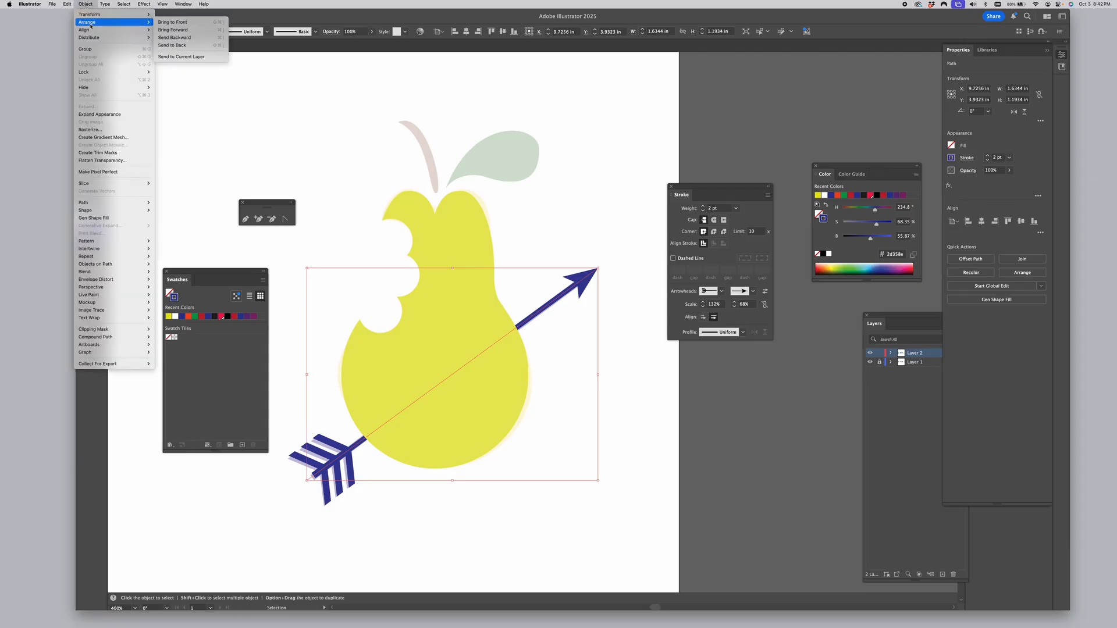
pyautogui.click(176, 24)
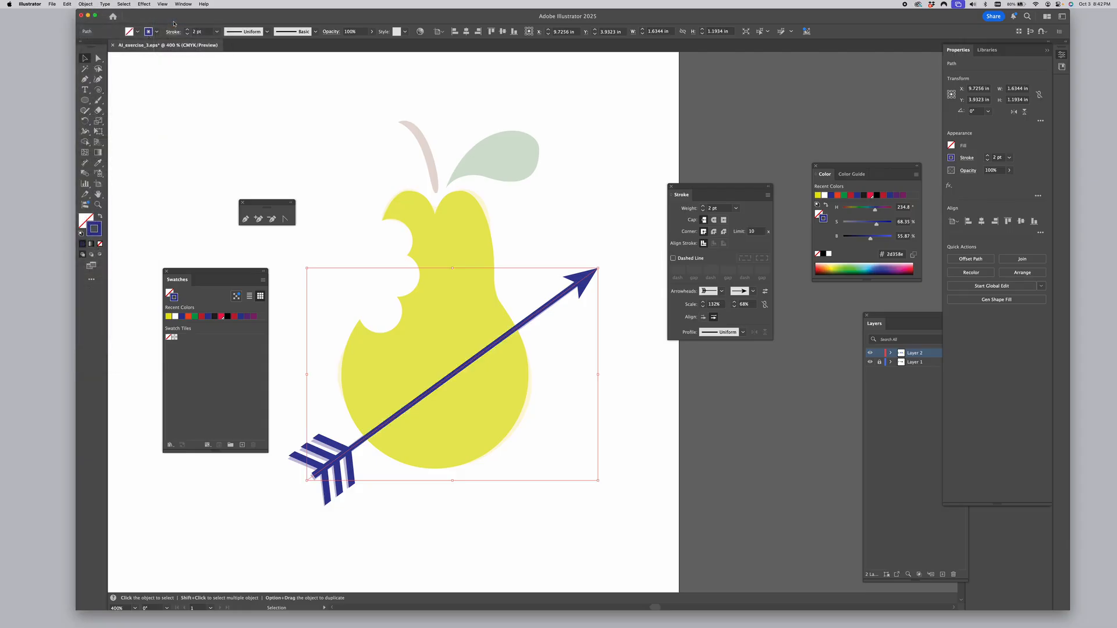
pyautogui.click(610, 133)
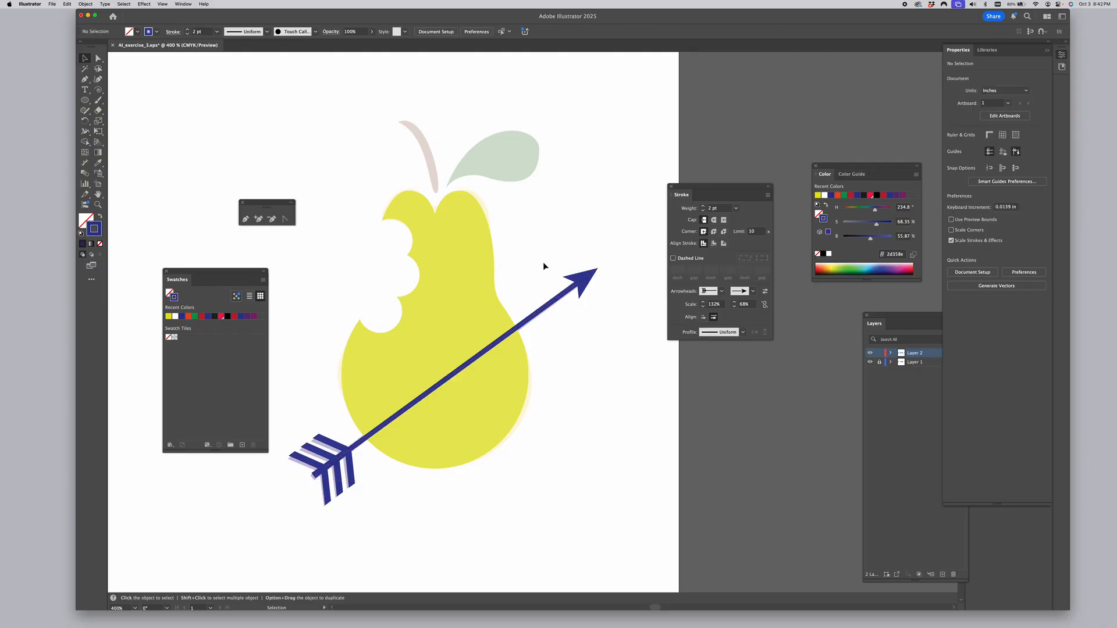
# Remove the tip arrowhead from the front arrow, keeping its fletching
pyautogui.click(564, 293)
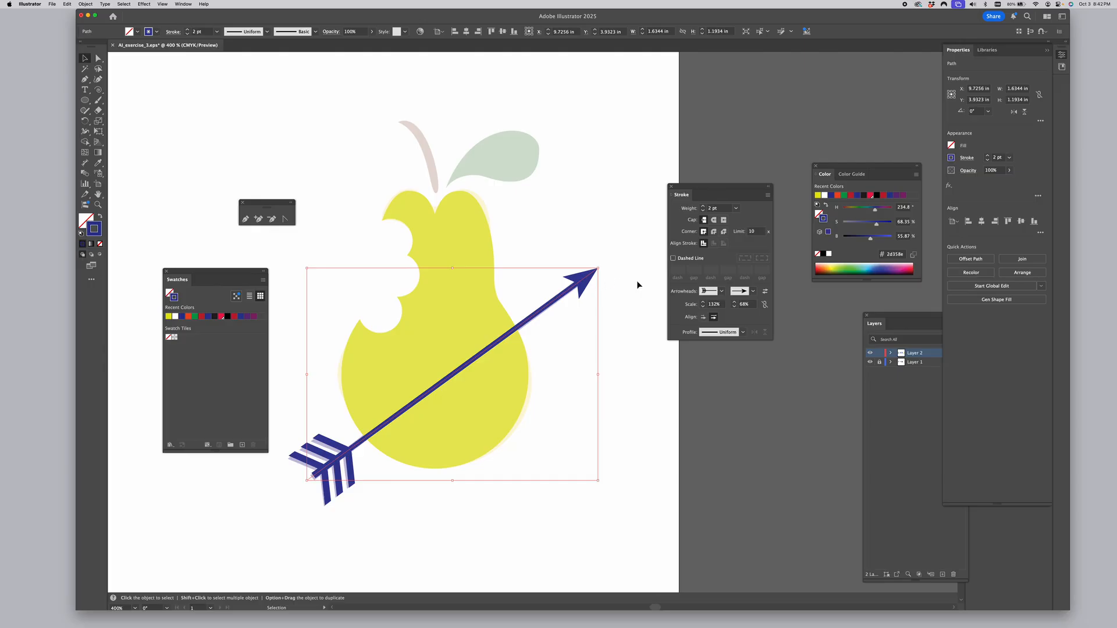
pyautogui.click(753, 292)
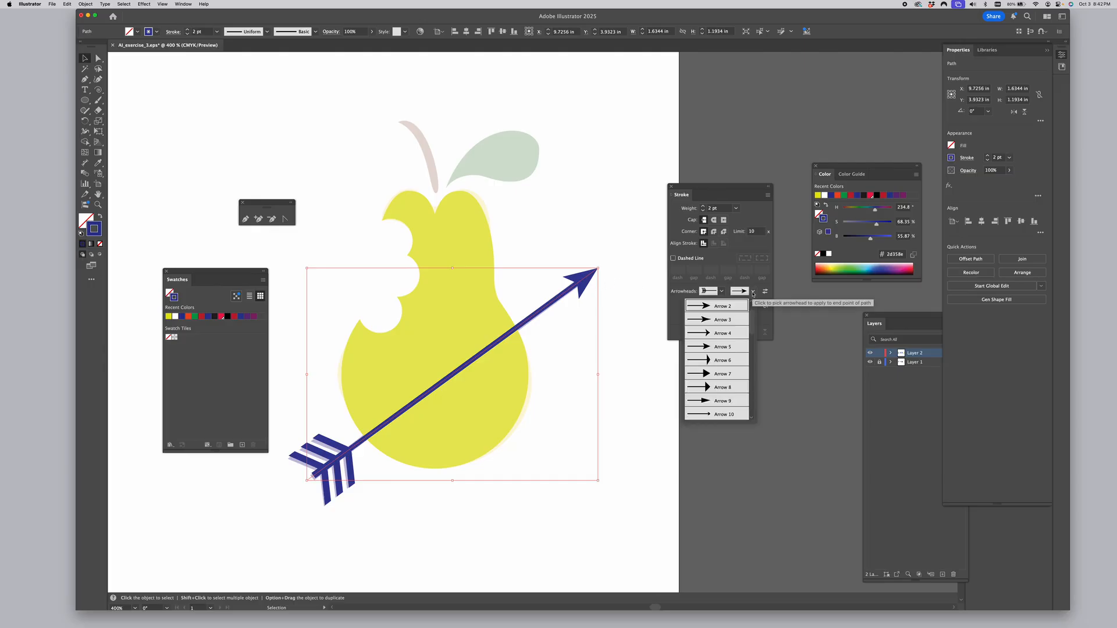
pyautogui.moveTo(751, 323); pyautogui.dragTo(751, 308)
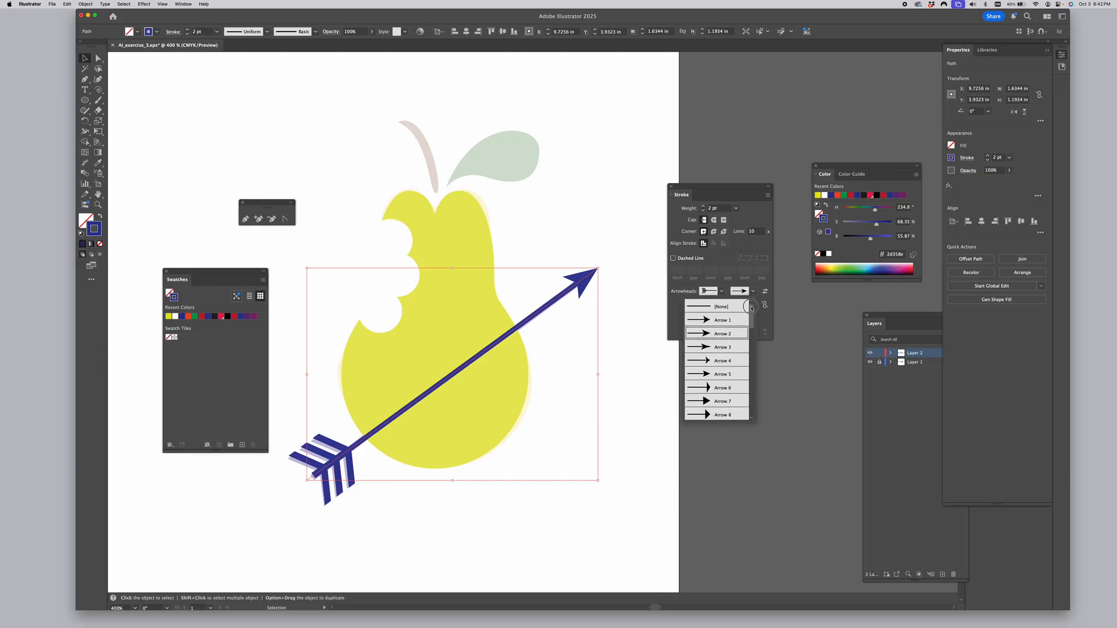
pyautogui.click(719, 306)
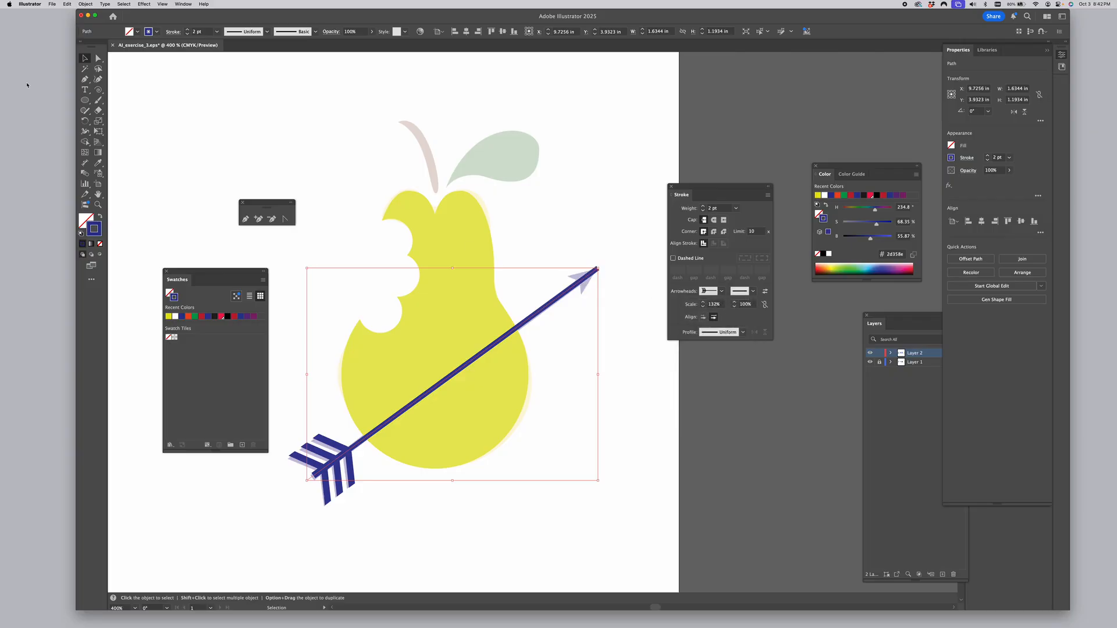
# Shorten the front arrow by moving only its tip anchor point back along the shaft to the middle of the pear
pyautogui.click(98, 58)
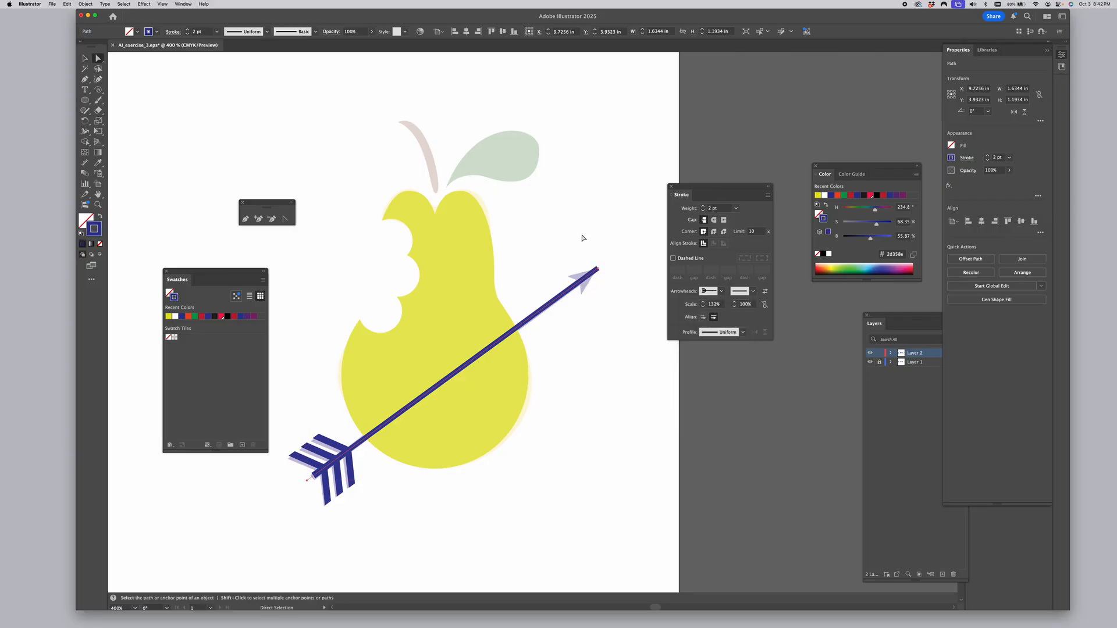
pyautogui.moveTo(599, 270); pyautogui.dragTo(501, 337)
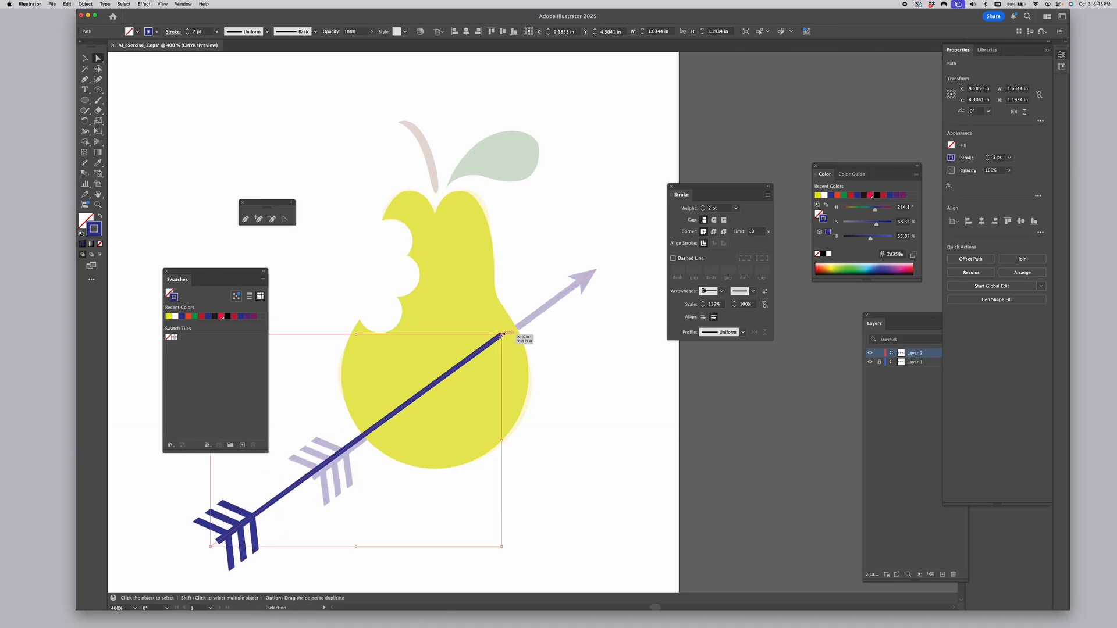
pyautogui.press('super+z')
pyautogui.click(612, 272)
pyautogui.moveTo(598, 271); pyautogui.dragTo(431, 390)
pyautogui.click(326, 266)
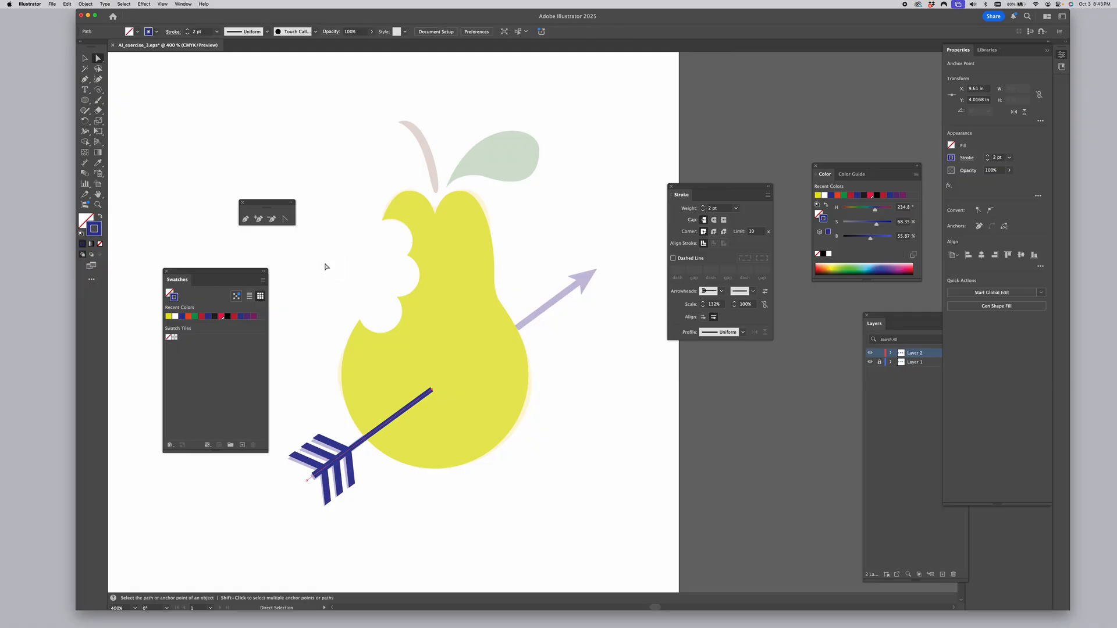
# Paste the copied arrow in front at its original position and send it to the back, behind the pear
pyautogui.click(67, 4)
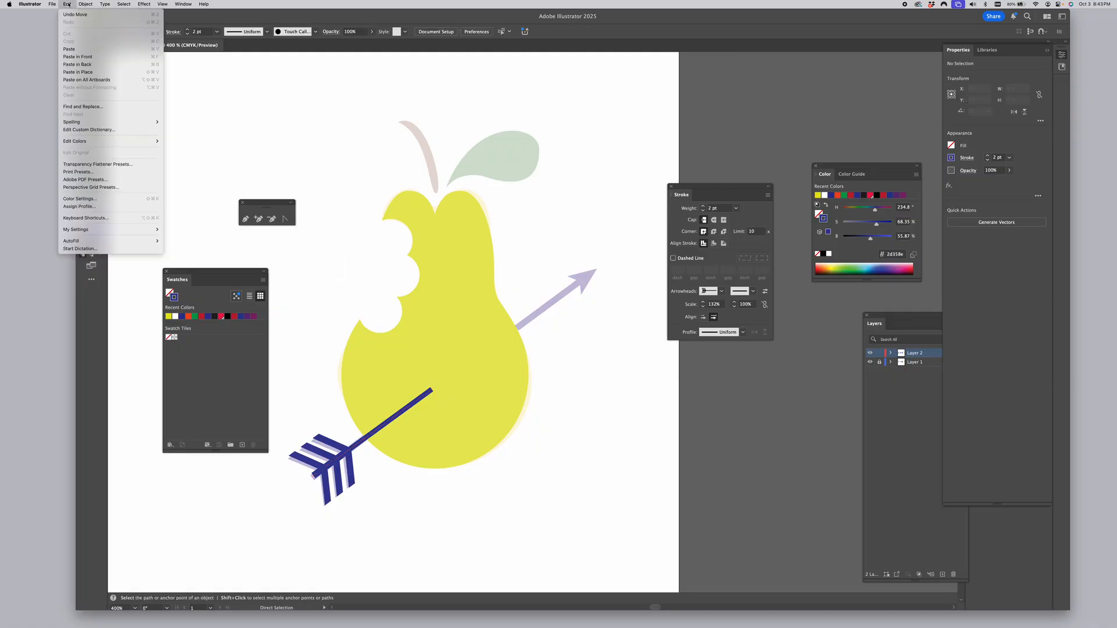
pyautogui.click(77, 56)
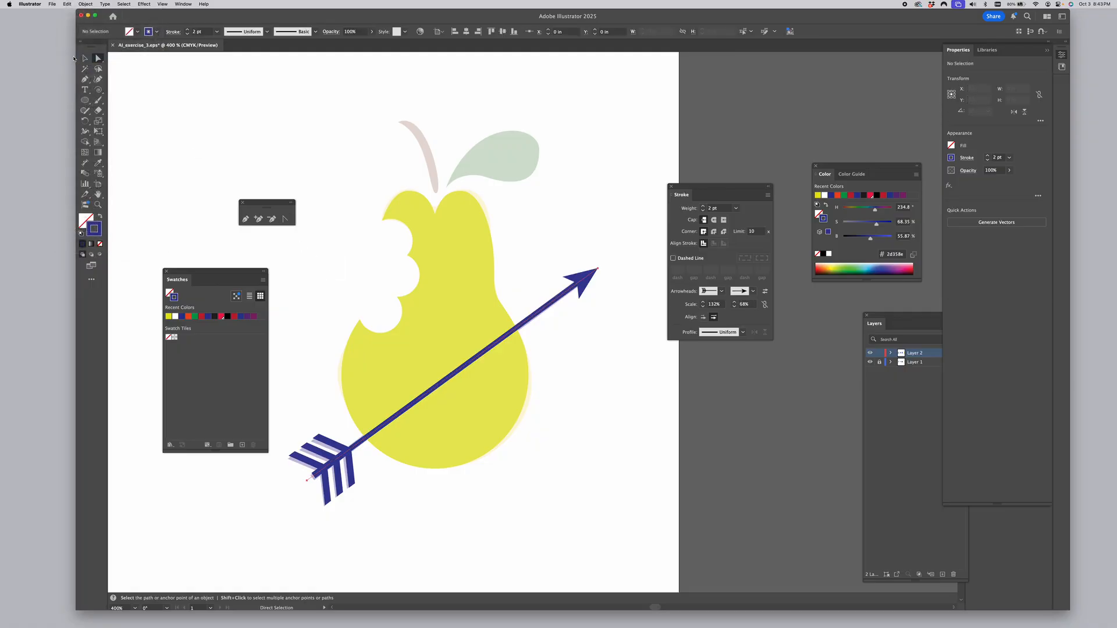
pyautogui.click(86, 4)
pyautogui.moveTo(92, 25)
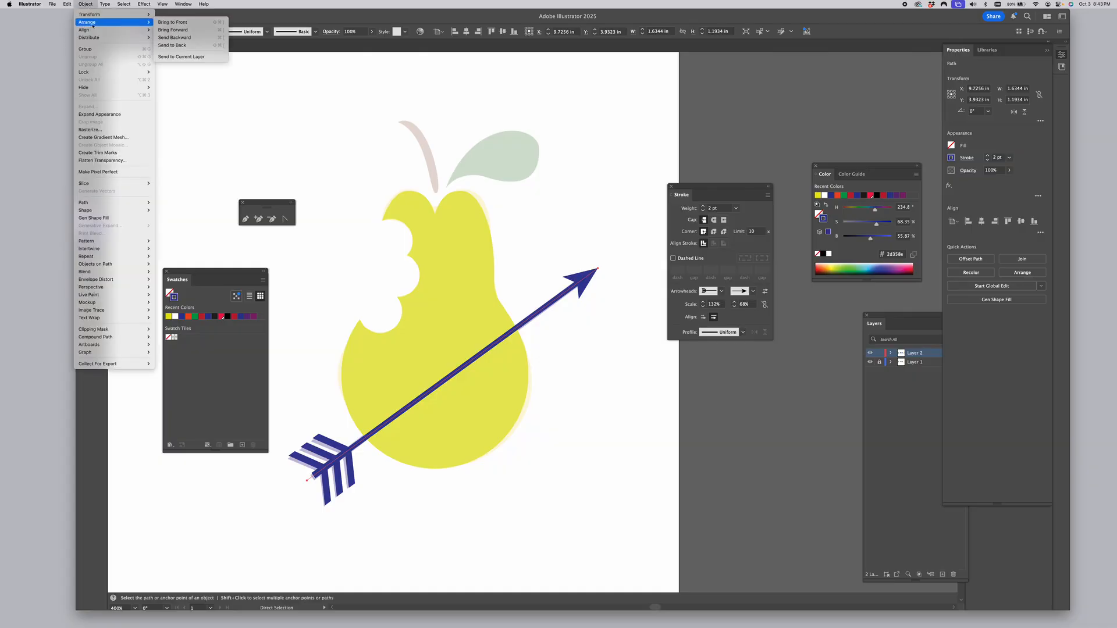
pyautogui.click(172, 45)
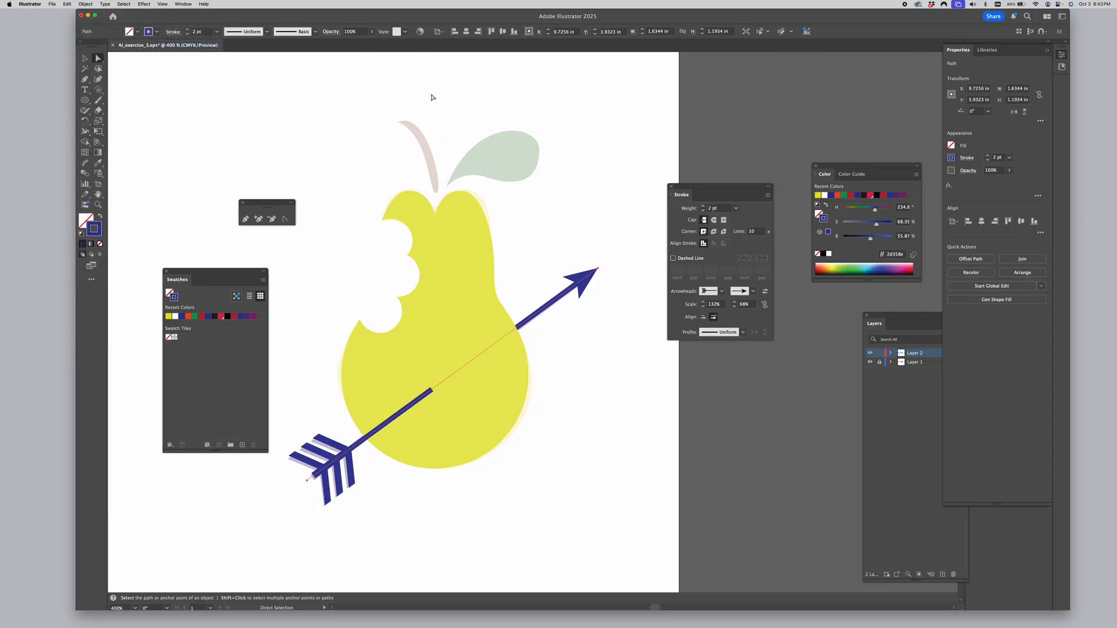
pyautogui.click(567, 231)
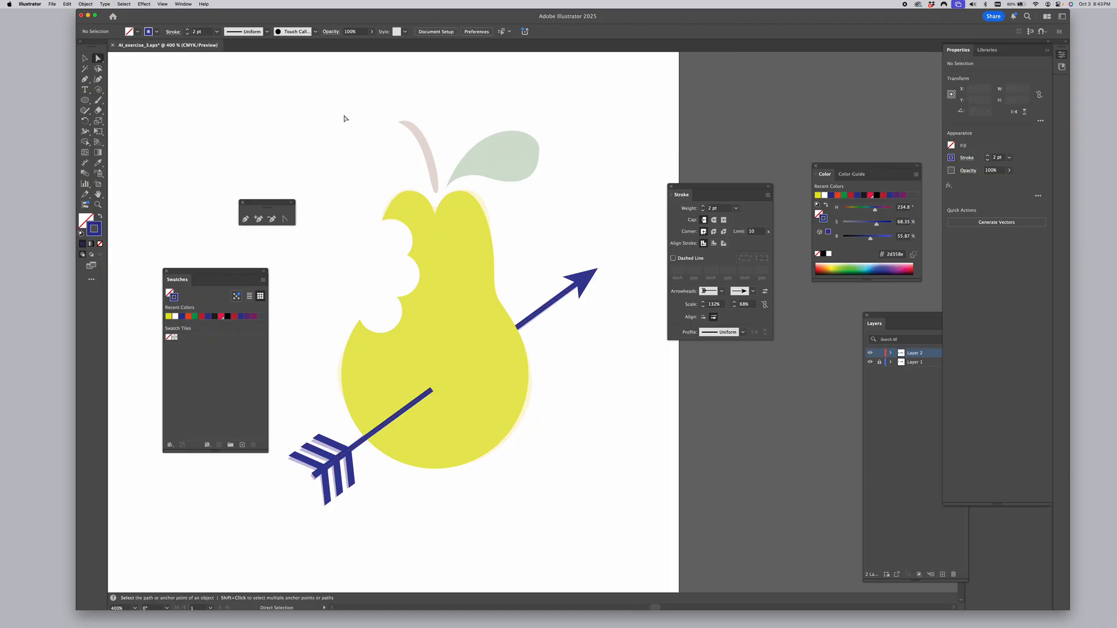
# Trace the pear's stem as a curved Pen path and give its 2 pt stroke round caps
pyautogui.click(97, 103)
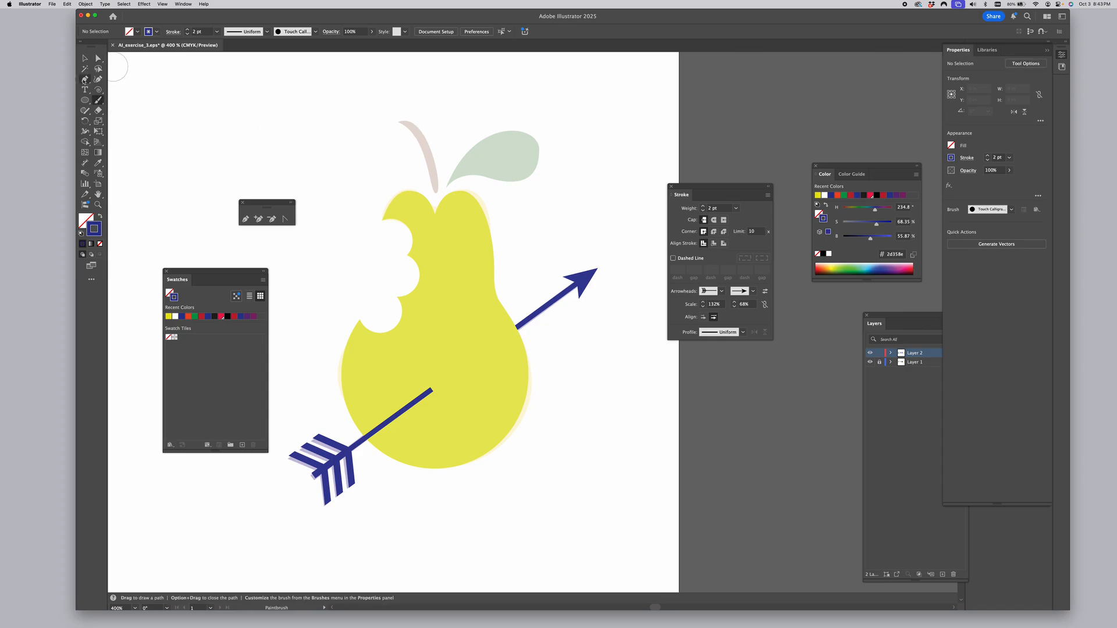
pyautogui.click(85, 79)
pyautogui.moveTo(402, 122); pyautogui.dragTo(416, 127)
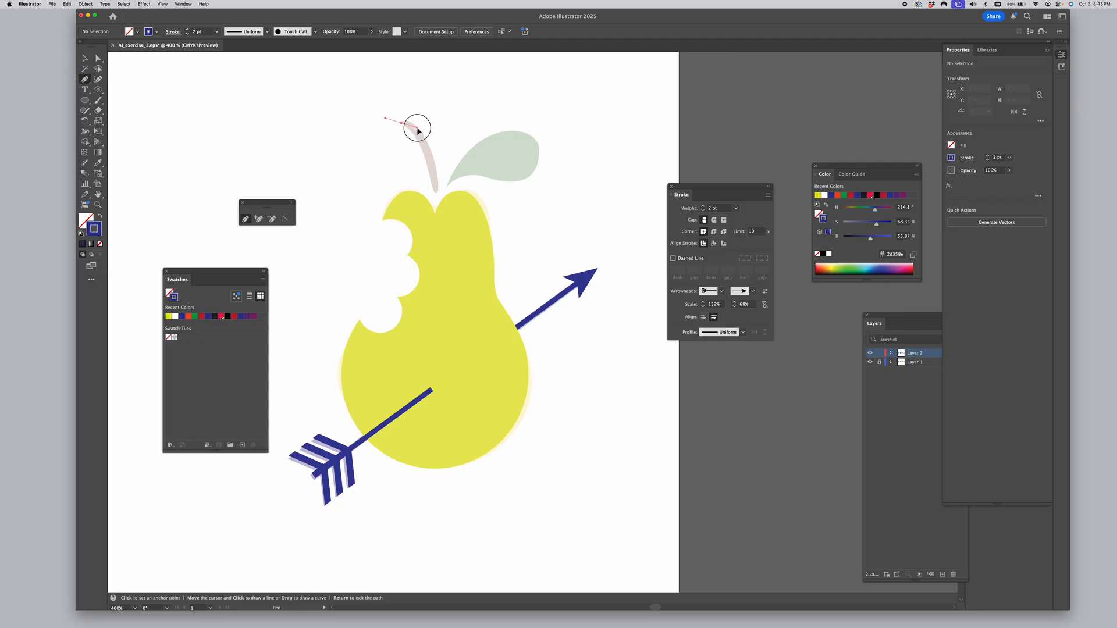
pyautogui.click(435, 191)
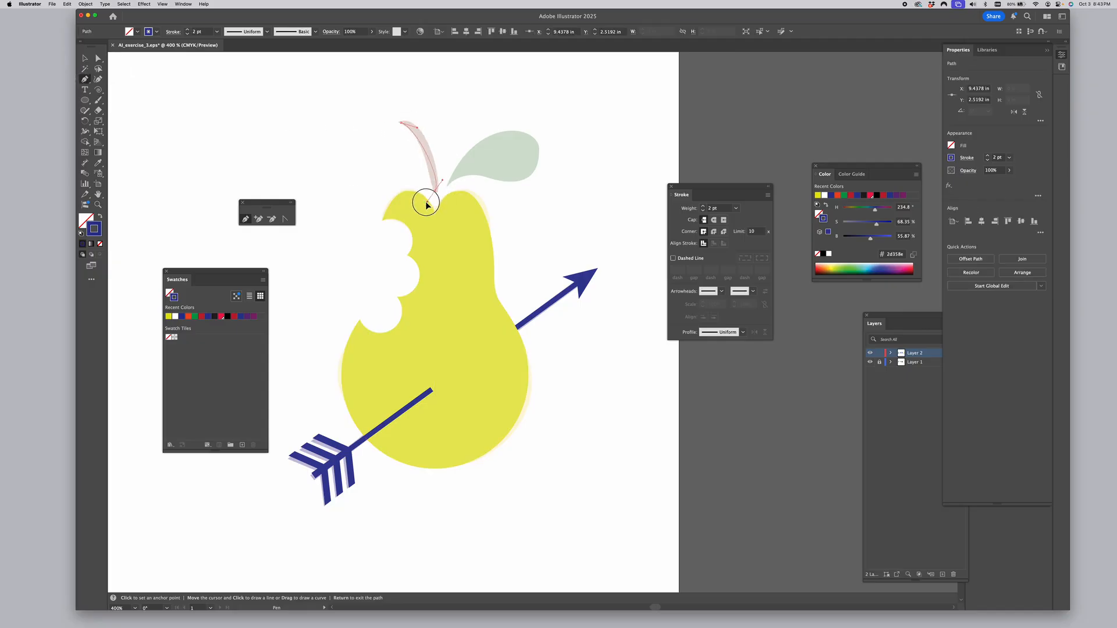
pyautogui.click(435, 221)
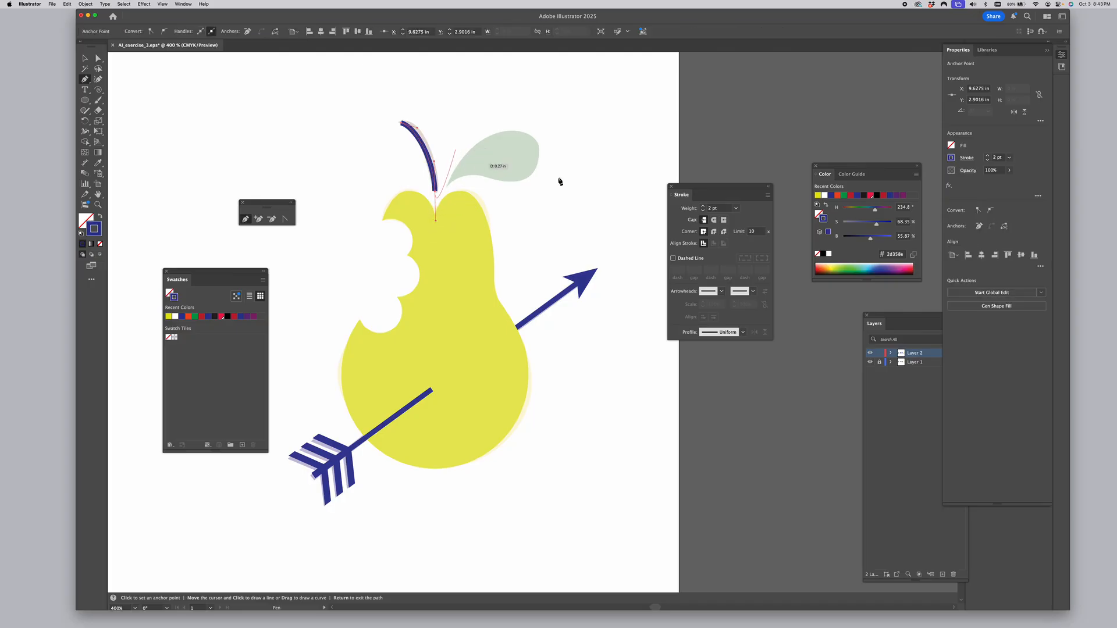
pyautogui.click(89, 60)
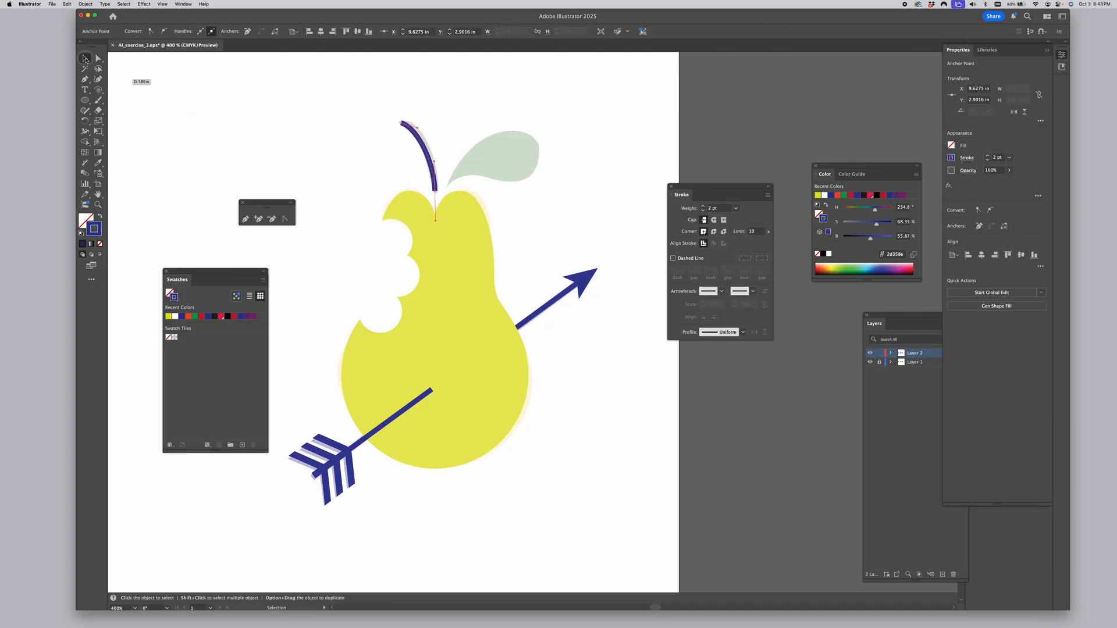
pyautogui.click(713, 221)
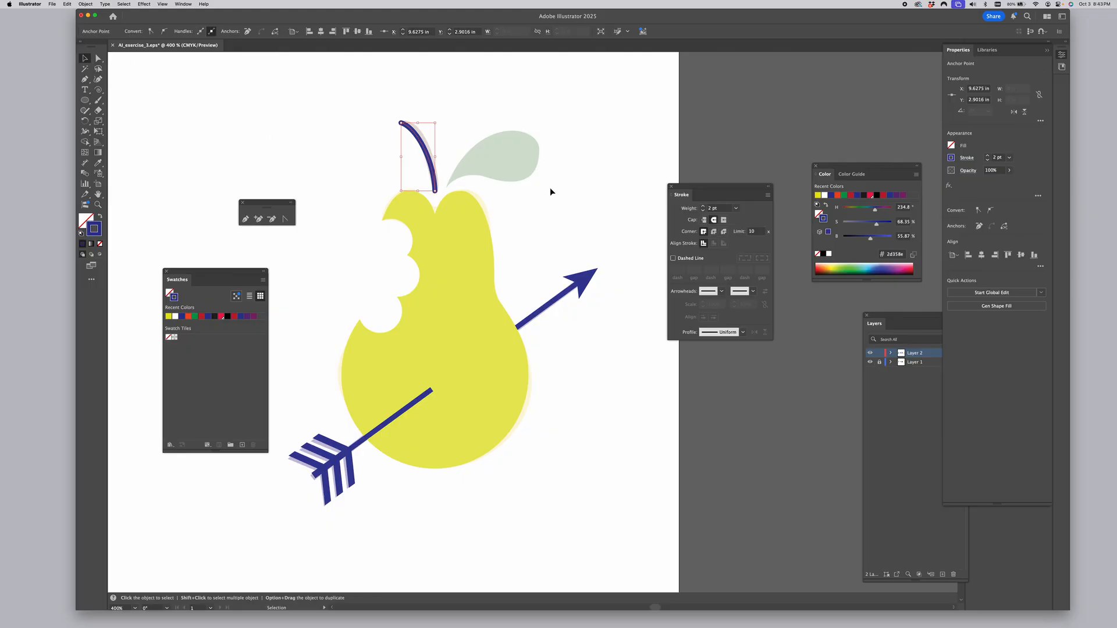
pyautogui.click(514, 207)
# Trace the leaf as a closed curved Pen path, adjusting the base anchor's handle for a pointed base and curved lower edge
pyautogui.hscroll(1, 273, 113)
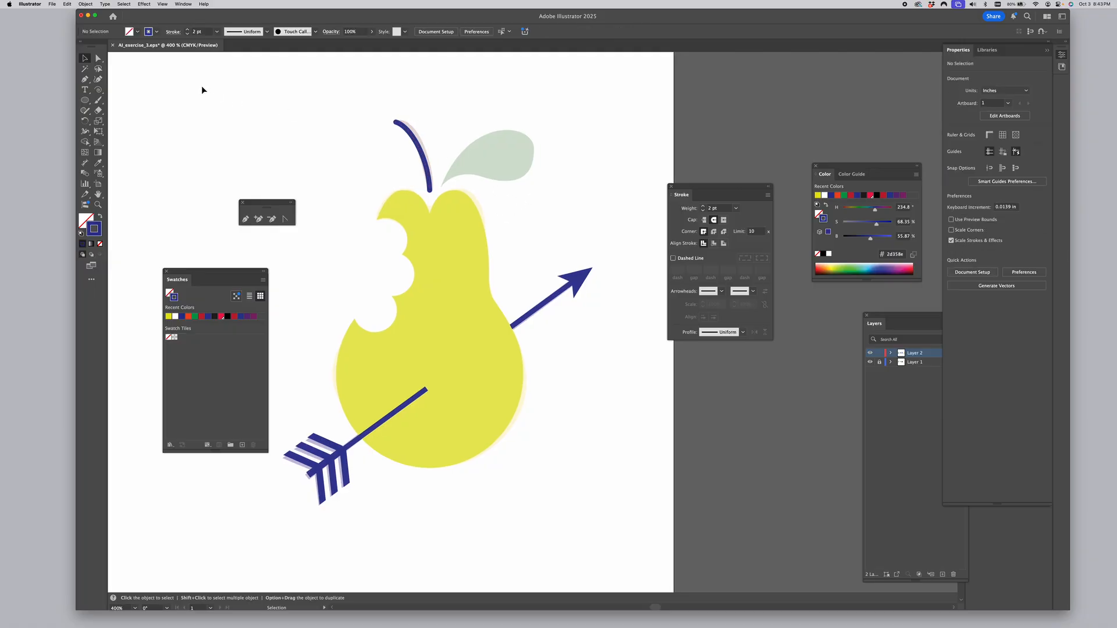
pyautogui.click(85, 80)
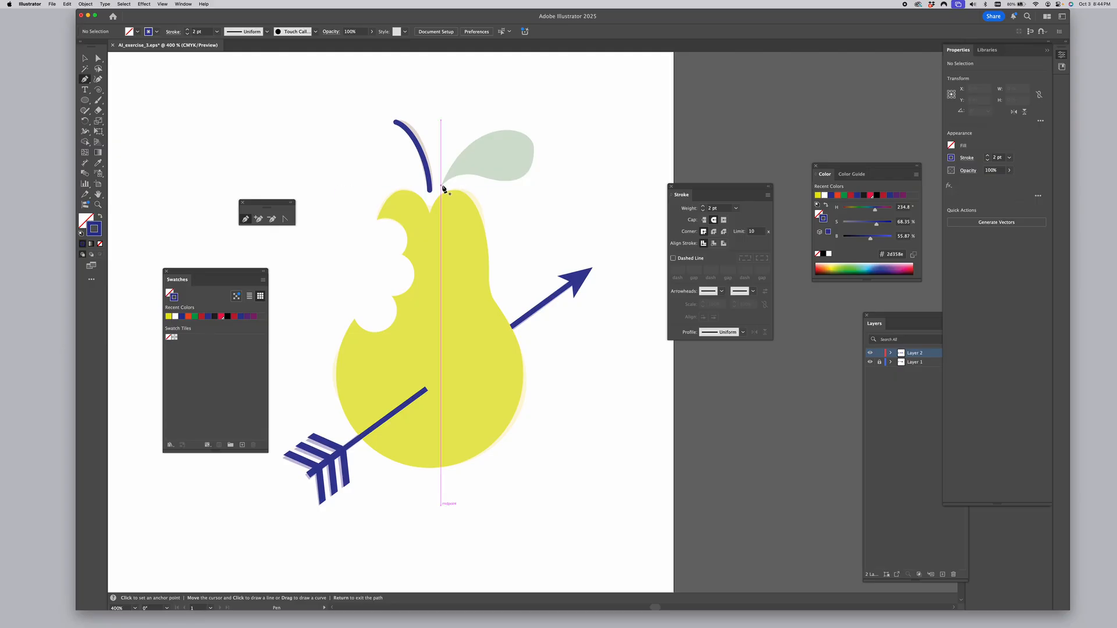
pyautogui.moveTo(441, 185); pyautogui.dragTo(472, 123)
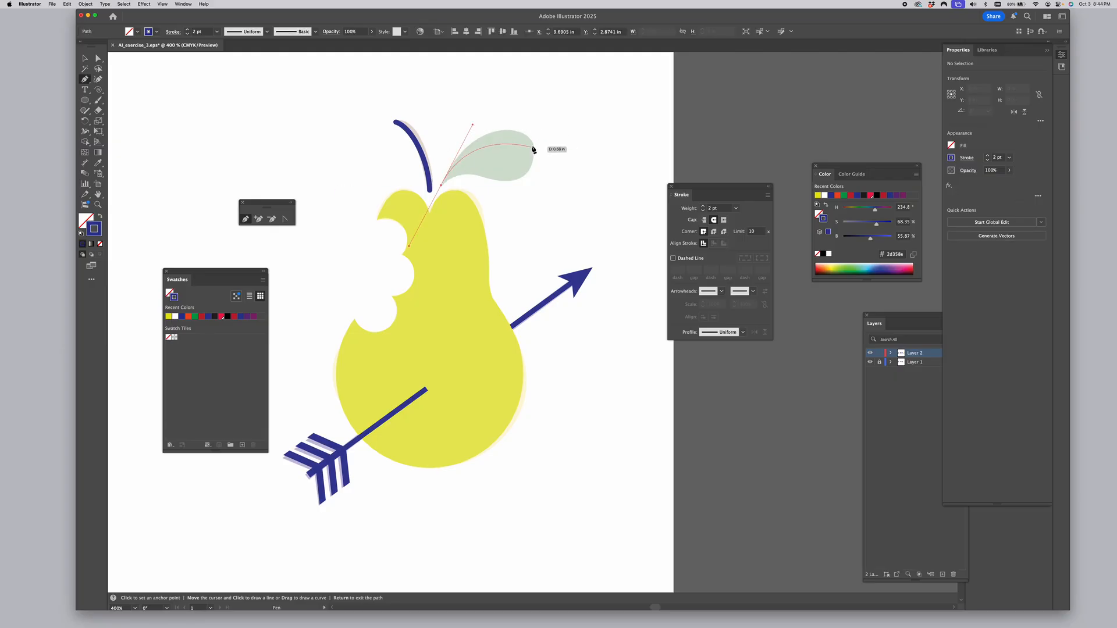
pyautogui.moveTo(533, 147)
pyautogui.mouseDown()
pyautogui.moveTo(531, 172)
pyautogui.moveTo(550, 175)
pyautogui.mouseUp()
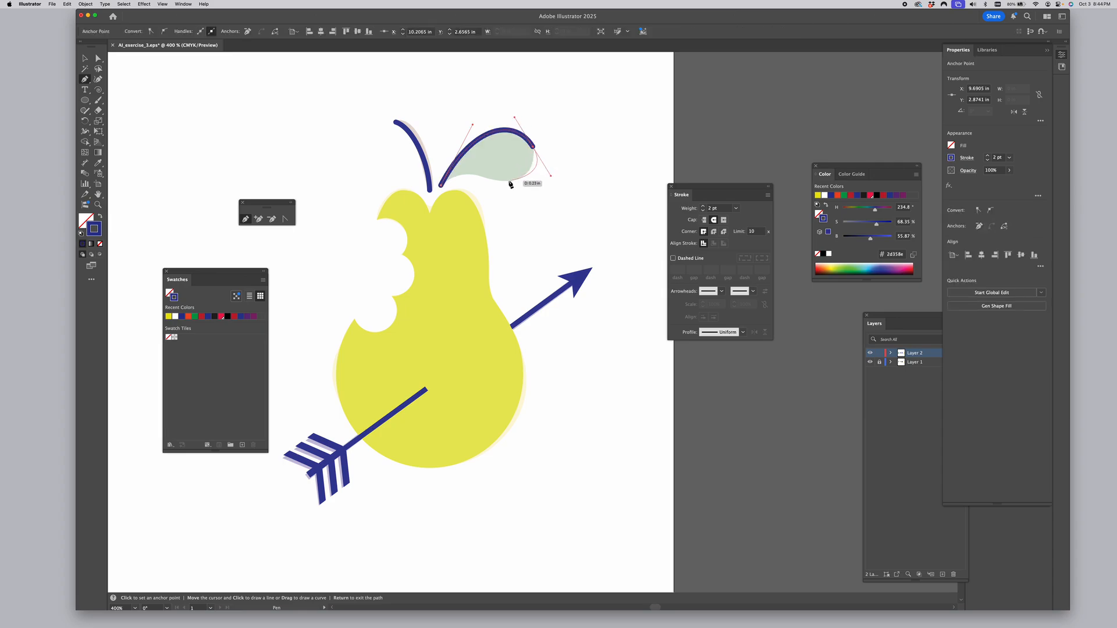
pyautogui.moveTo(498, 183)
pyautogui.mouseDown()
pyautogui.moveTo(442, 187)
pyautogui.moveTo(449, 201)
pyautogui.moveTo(455, 164)
pyautogui.mouseUp()
pyautogui.hscroll(1, 450, 183)
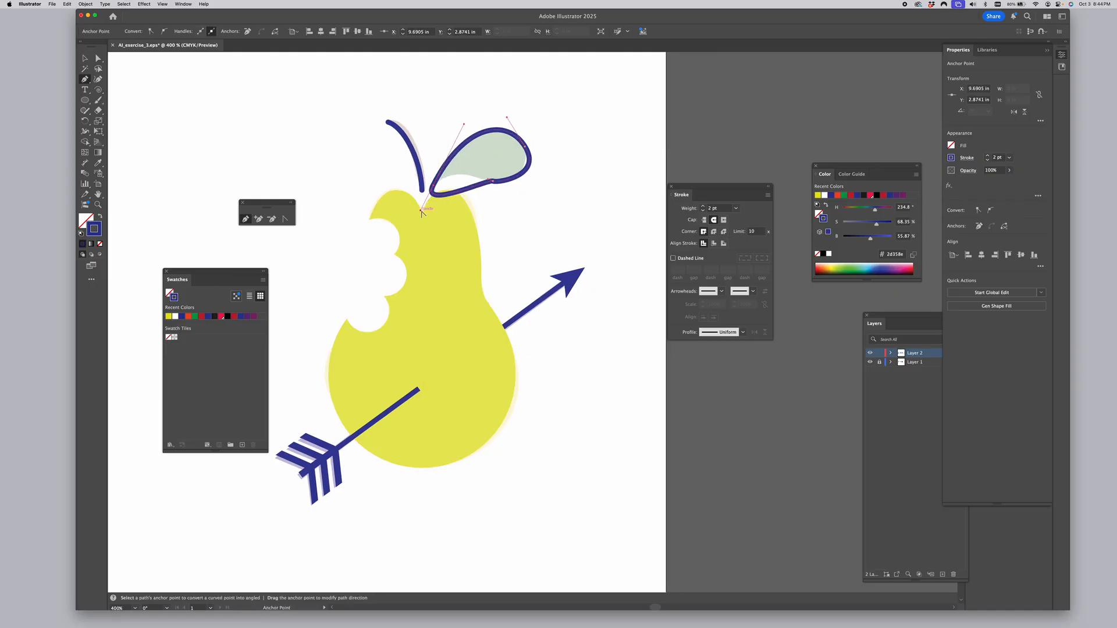
pyautogui.moveTo(422, 213); pyautogui.dragTo(459, 166)
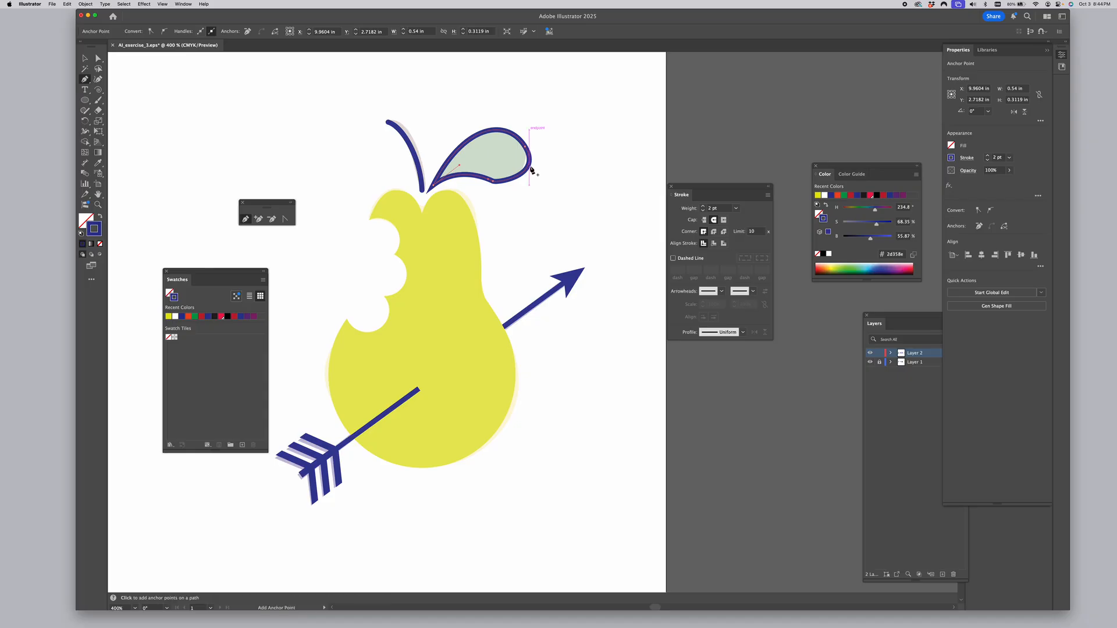
# Refine the leaf's rounded end and lower edge by repositioning its anchor points and curve handles to match the template leaf
pyautogui.click(98, 59)
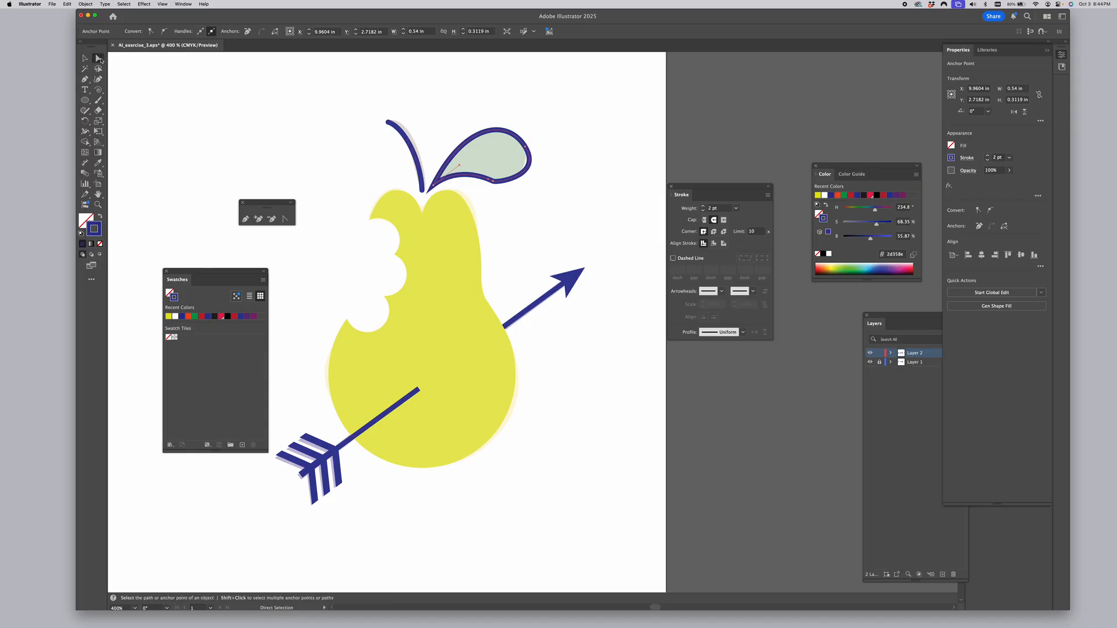
pyautogui.click(526, 170)
pyautogui.moveTo(523, 169); pyautogui.dragTo(509, 189)
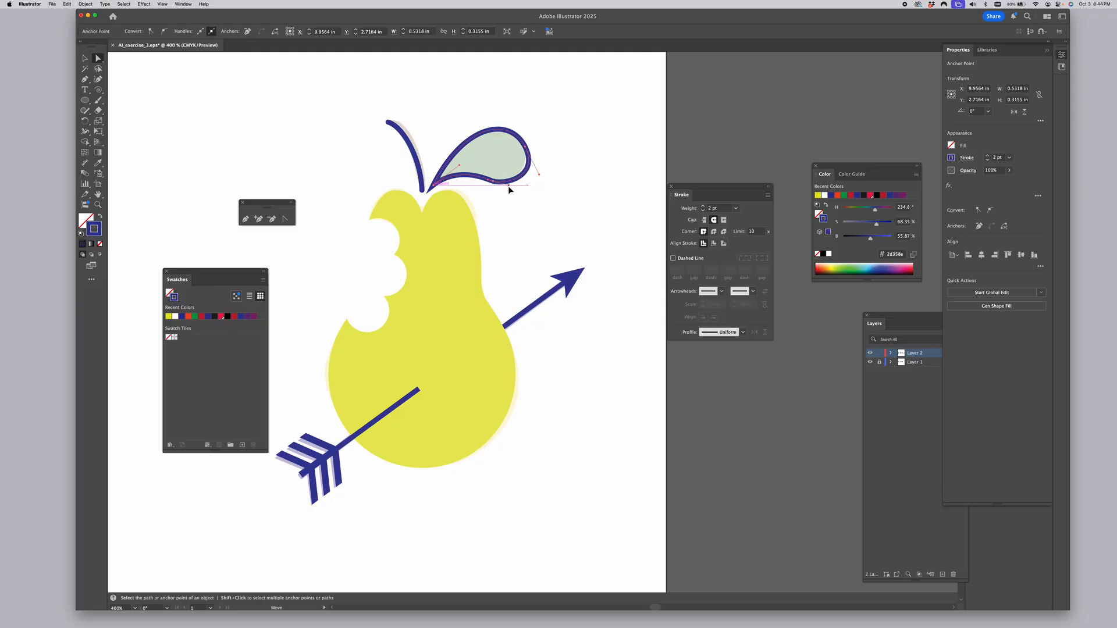
pyautogui.moveTo(490, 185); pyautogui.dragTo(487, 181)
pyautogui.click(487, 180)
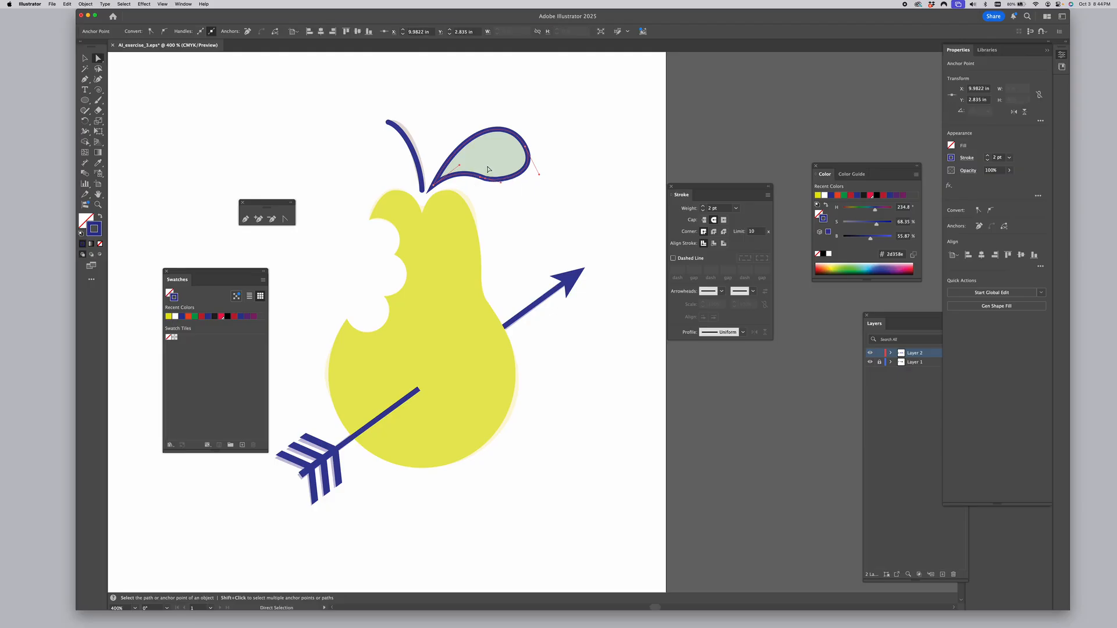
# Fill the leaf with light green (#9ccb3b), remove its stroke, and deselect it
pyautogui.click(98, 216)
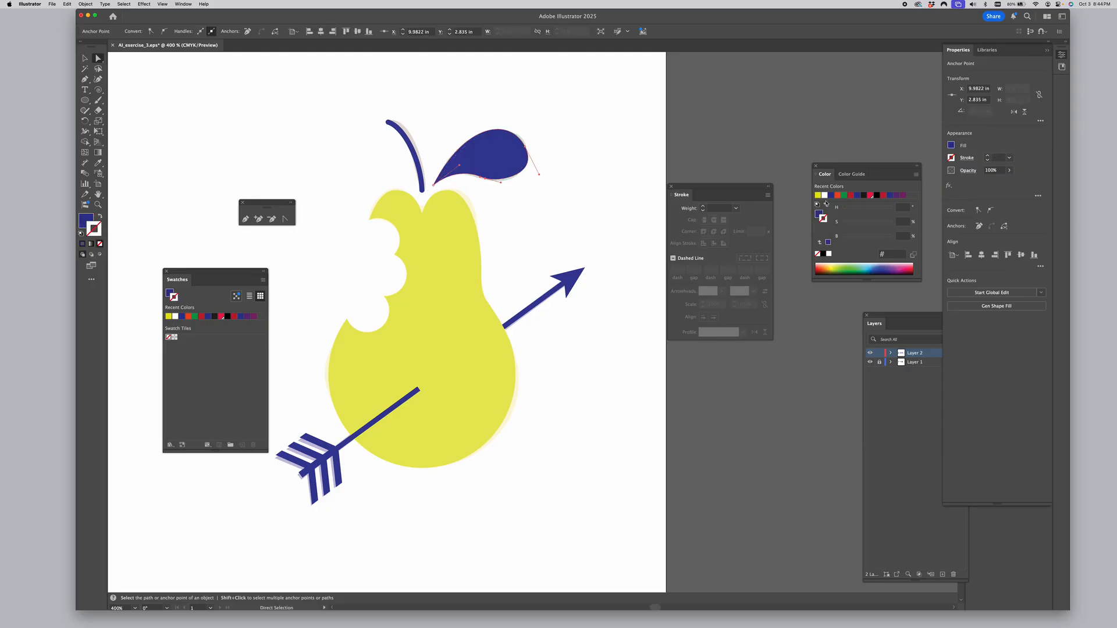
pyautogui.click(844, 265)
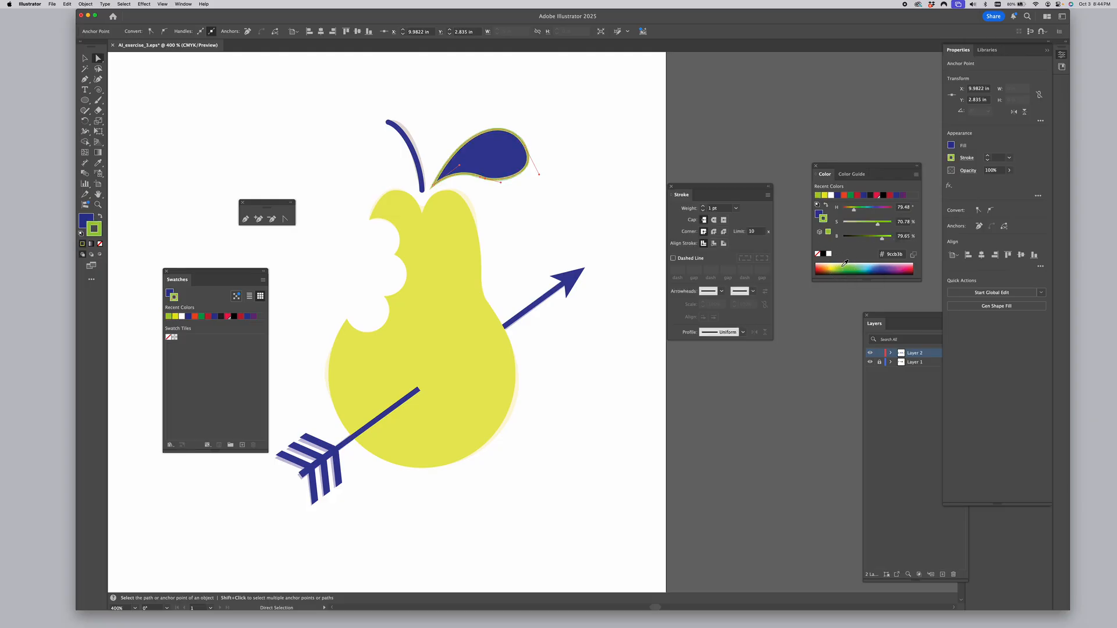
pyautogui.click(99, 216)
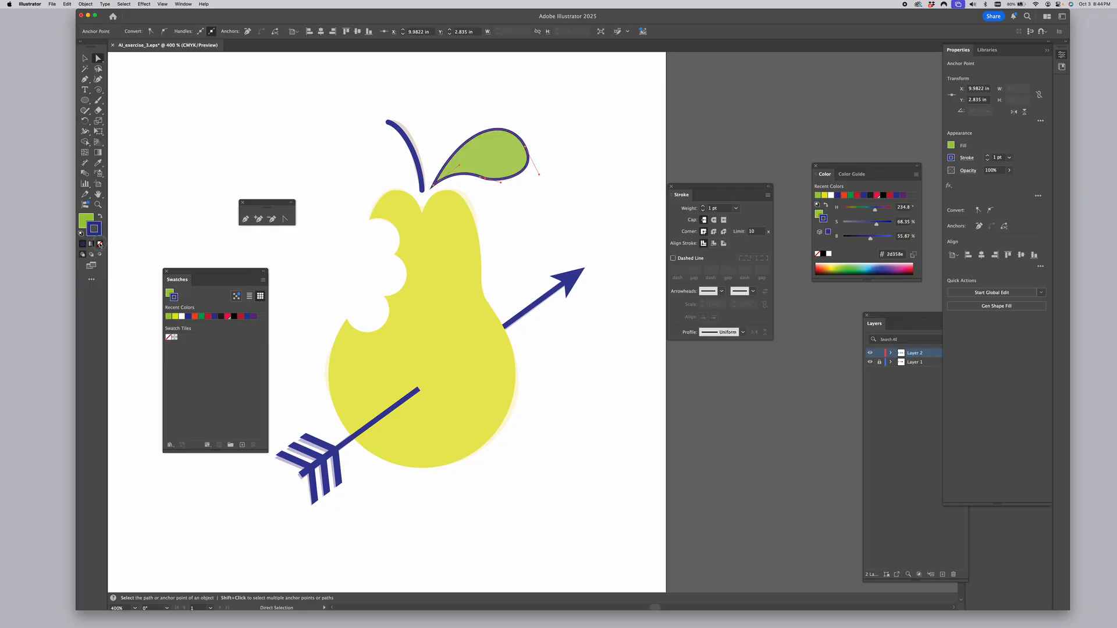
pyautogui.click(100, 244)
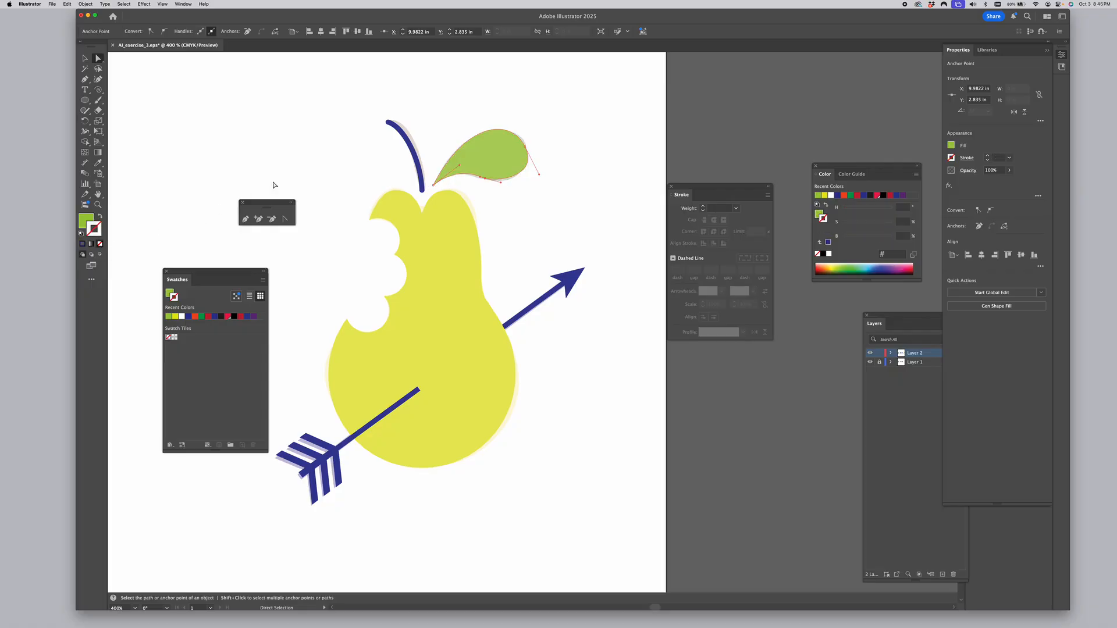
pyautogui.click(519, 213)
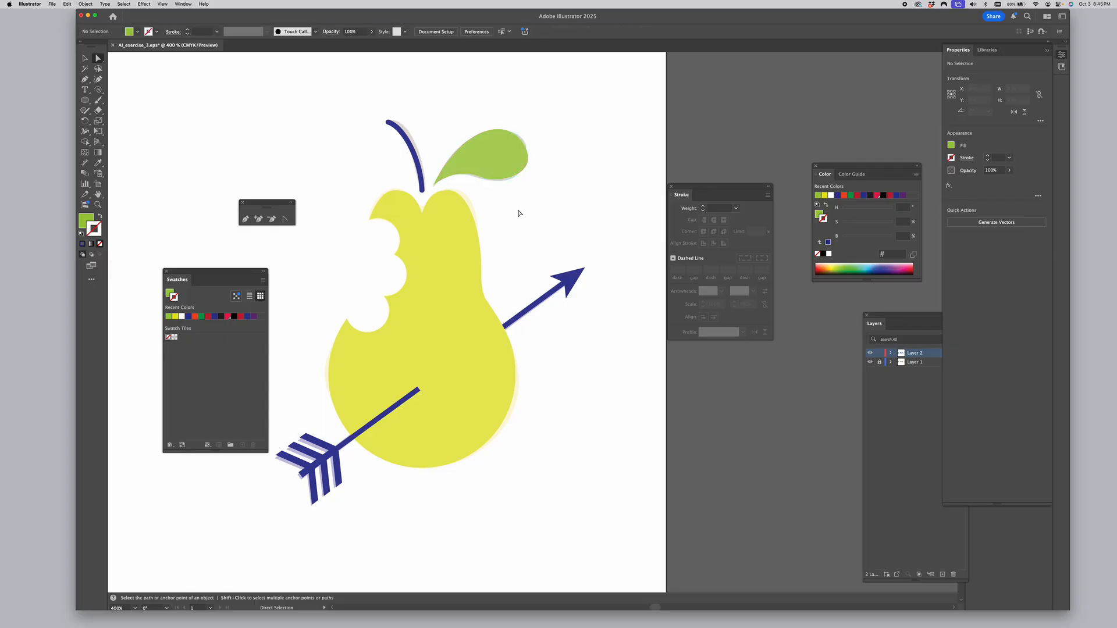